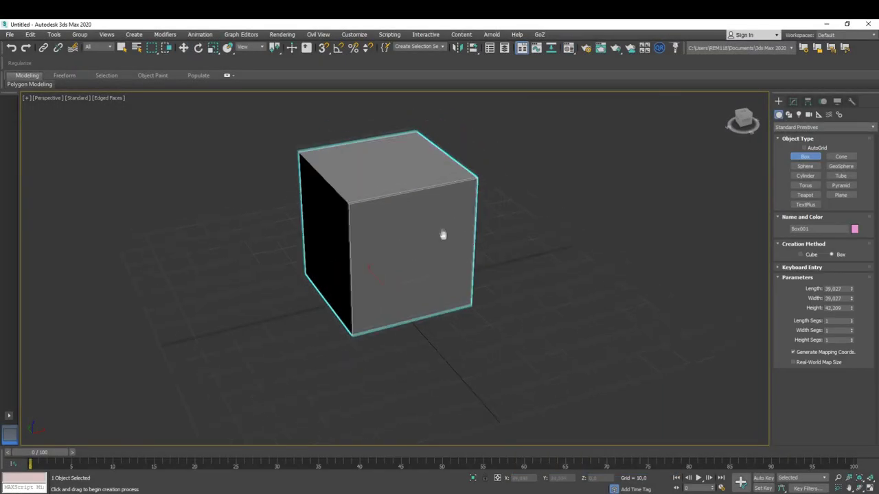
# - Convert the box to Editable Poly and add a chamfered centre edge loop across its sides
pyautogui.rightClick(453, 239)
pyautogui.click(549, 349)
pyautogui.keyDown('alt'); pyautogui.moveTo(549, 349); pyautogui.dragTo(424, 245, button='middle'); pyautogui.keyUp('alt')
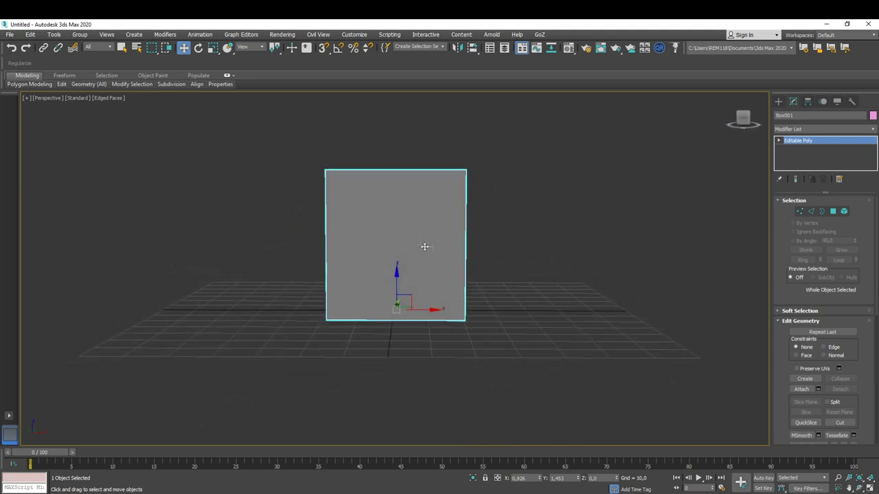
pyautogui.press('1')
pyautogui.moveTo(309, 155); pyautogui.dragTo(480, 185)
pyautogui.press('2')
pyautogui.keyDown('alt'); pyautogui.moveTo(413, 309); pyautogui.dragTo(413, 289, button='middle'); pyautogui.keyUp('alt')
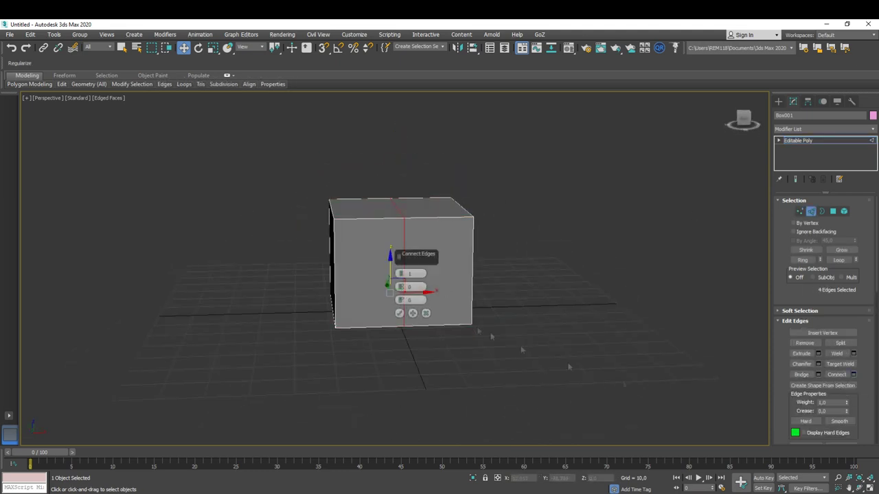
pyautogui.click(818, 364)
pyautogui.moveTo(401, 287); pyautogui.dragTo(401, 275)
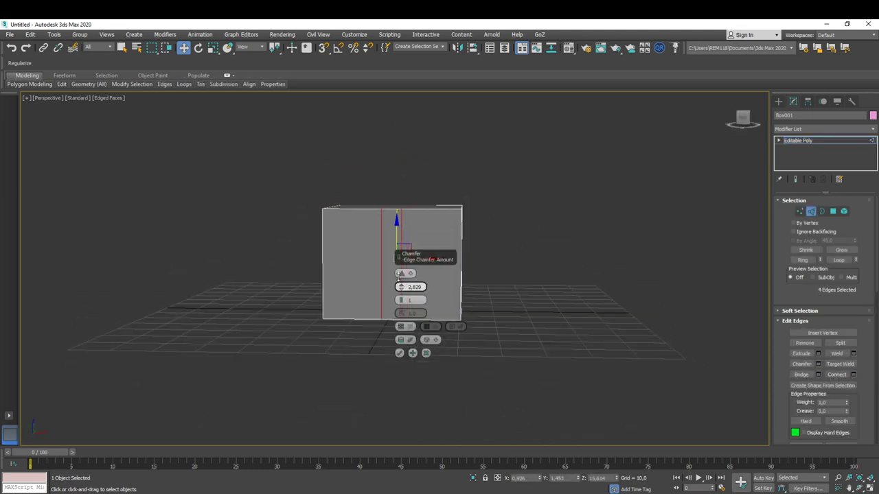
pyautogui.click(399, 353)
# - Pull the top middle vertices up into a peaked ridge in the front view
pyautogui.press('f')
pyautogui.press('1')
pyautogui.moveTo(364, 228); pyautogui.dragTo(441, 270)
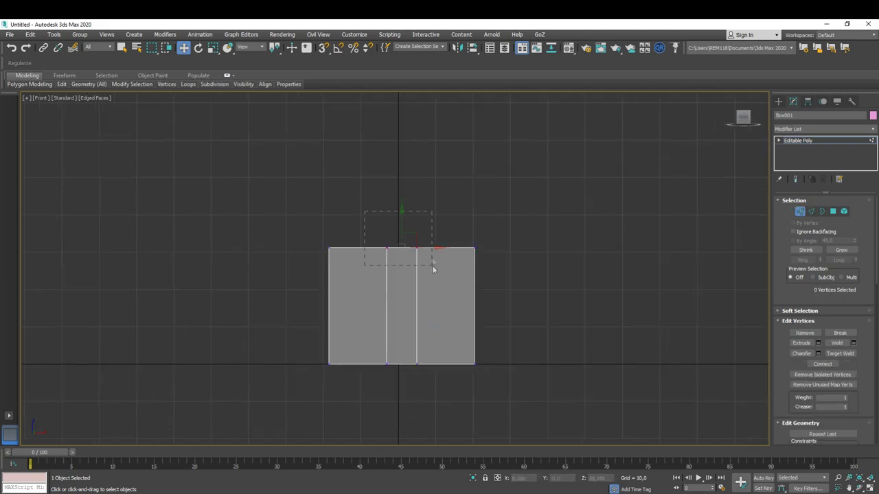
pyautogui.moveTo(401, 97); pyautogui.dragTo(391, 134, button='middle')
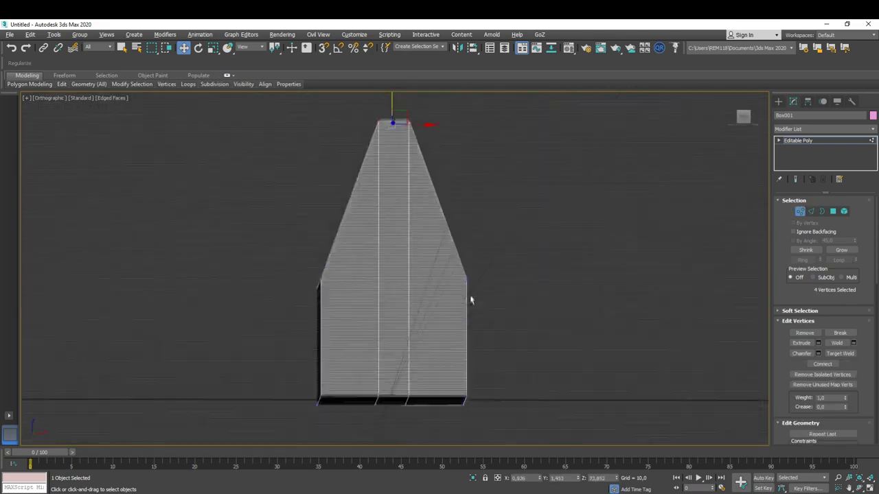
pyautogui.scroll(-5, 471, 298)
pyautogui.scroll(8, 346, 259)
pyautogui.moveTo(408, 206)
pyautogui.keyDown('alt'); pyautogui.mouseDown(button='middle')
pyautogui.moveTo(421, 317)
pyautogui.moveTo(397, 271)
pyautogui.mouseUp(button='middle'); pyautogui.keyUp('alt')
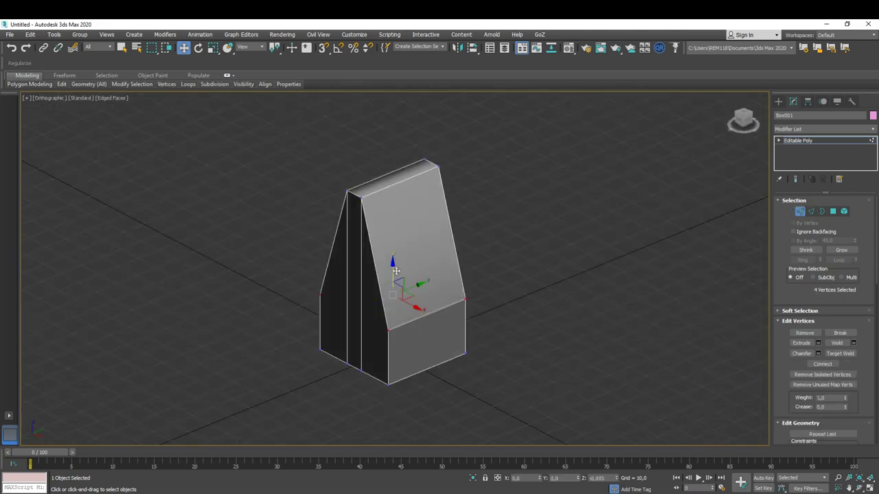
# - Detach the three roof faces as a separate object, Object001
pyautogui.click(412, 234)
pyautogui.keyDown('alt'); pyautogui.moveTo(373, 142); pyautogui.dragTo(412, 186, button='middle'); pyautogui.keyUp('alt')
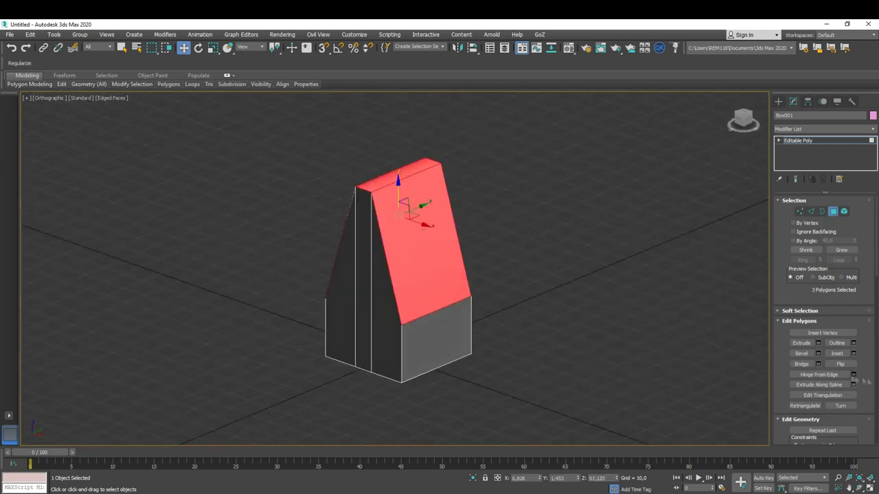
pyautogui.scroll(-3, 823, 343)
pyautogui.click(840, 405)
pyautogui.click(418, 259)
pyautogui.keyDown('alt'); pyautogui.moveTo(418, 259); pyautogui.dragTo(422, 206, button='middle'); pyautogui.keyUp('alt')
pyautogui.press('2')
pyautogui.scroll(3, 426, 134)
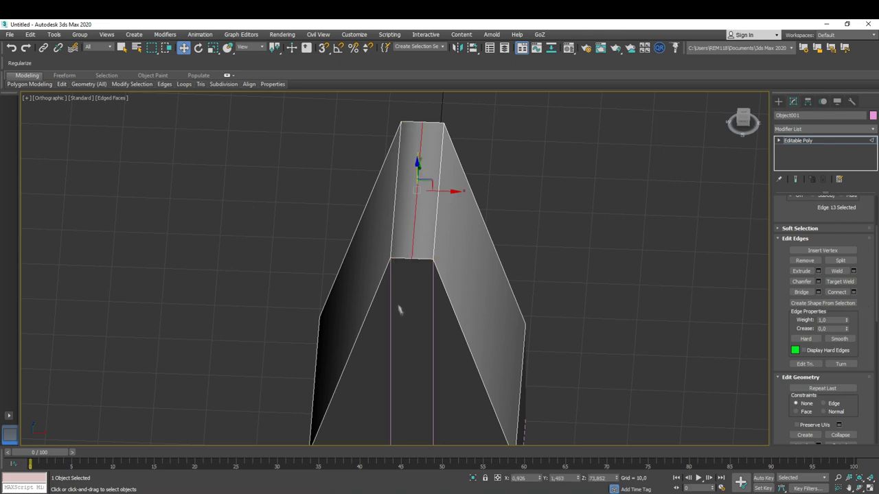
# - Select the lower edges of the Object001 roof sheet
pyautogui.press('4')
pyautogui.press('f')
pyautogui.keyDown('alt'); pyautogui.moveTo(446, 330); pyautogui.dragTo(412, 274, button='middle'); pyautogui.keyUp('alt')
pyautogui.click(405, 226)
pyautogui.press('2')
pyautogui.click(442, 330)
pyautogui.press('f')
# - Inspect the roof's edges in wireframe from front and 3D views, then return to shaded display
pyautogui.scroll(3, 277, 204)
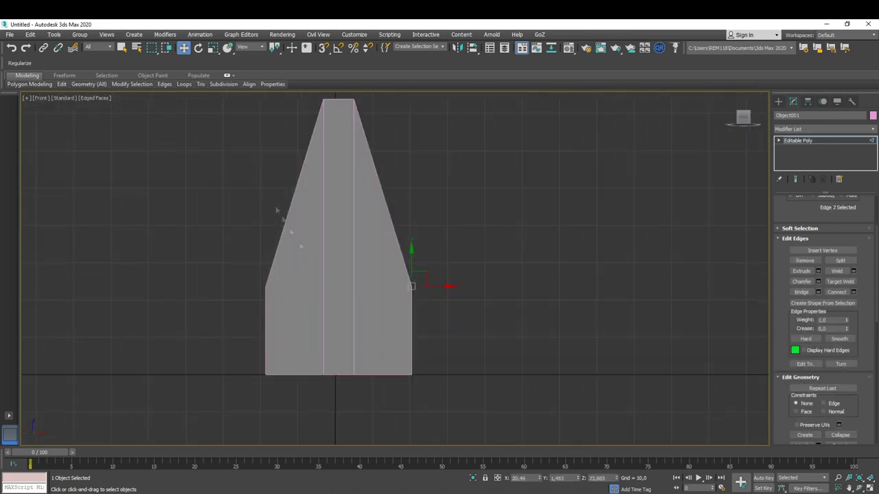
pyautogui.press('F3')
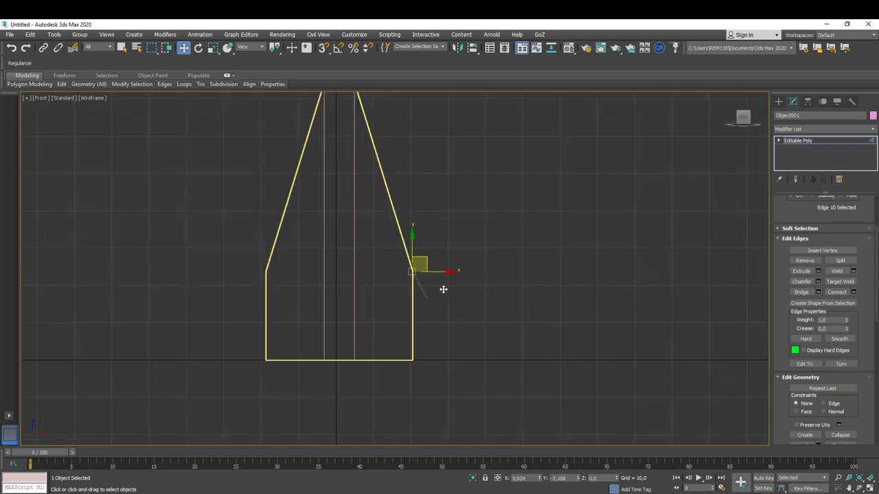
pyautogui.moveTo(464, 315)
pyautogui.keyDown('alt'); pyautogui.mouseDown(button='middle')
pyautogui.moveTo(429, 268)
pyautogui.moveTo(516, 214)
pyautogui.mouseUp(button='middle'); pyautogui.keyUp('alt')
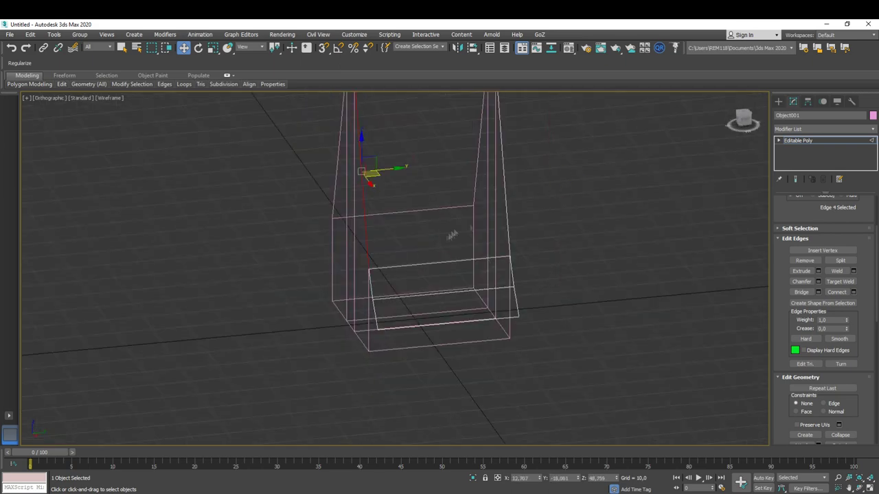
pyautogui.keyDown('alt'); pyautogui.moveTo(395, 254); pyautogui.dragTo(405, 287, button='middle'); pyautogui.keyUp('alt')
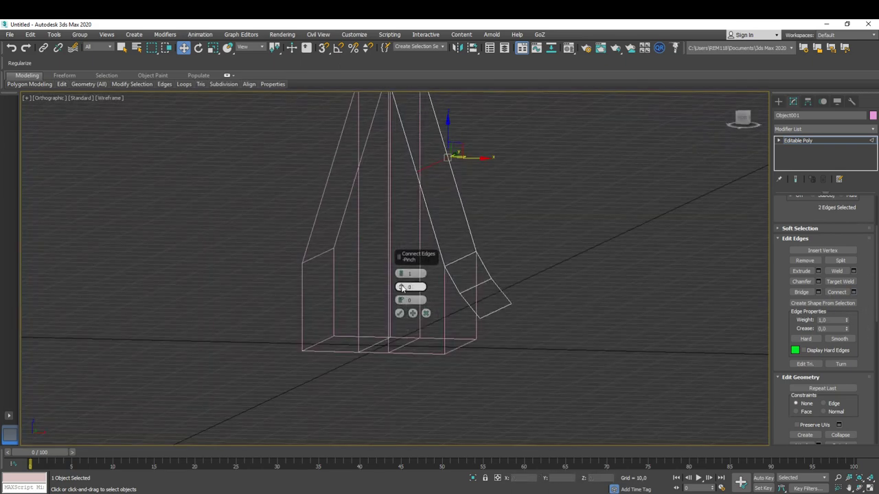
pyautogui.moveTo(469, 201)
pyautogui.keyDown('alt'); pyautogui.mouseDown(button='middle')
pyautogui.moveTo(439, 250)
pyautogui.moveTo(436, 309)
pyautogui.mouseUp(button='middle'); pyautogui.keyUp('alt')
pyautogui.press('f')
pyautogui.scroll(5, 465, 245)
pyautogui.scroll(-5, 440, 300)
pyautogui.moveTo(526, 323)
pyautogui.keyDown('alt'); pyautogui.mouseDown(button='middle')
pyautogui.moveTo(426, 300)
pyautogui.moveTo(463, 259)
pyautogui.moveTo(412, 182)
pyautogui.mouseUp(button='middle'); pyautogui.keyUp('alt')
pyautogui.press('F3')
pyautogui.click(820, 128)
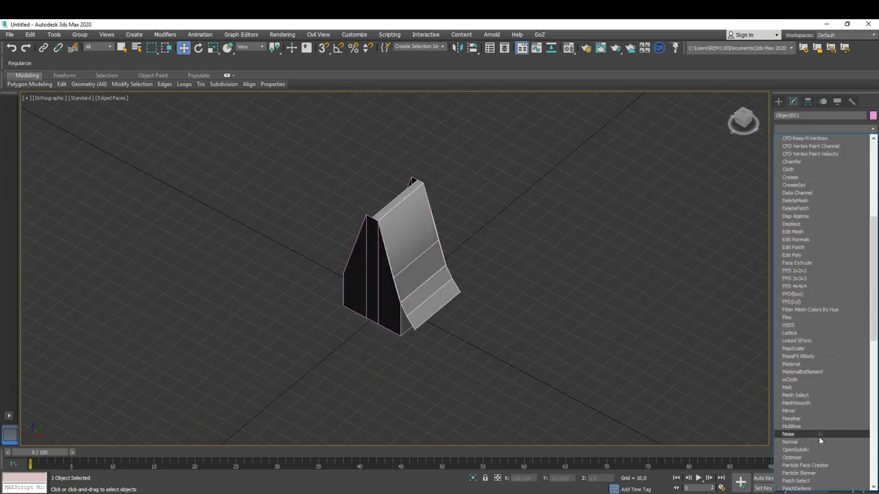
# - Add a Symmetry modifier to the roof to mirror it onto both sides of the house
pyautogui.click(826, 348)
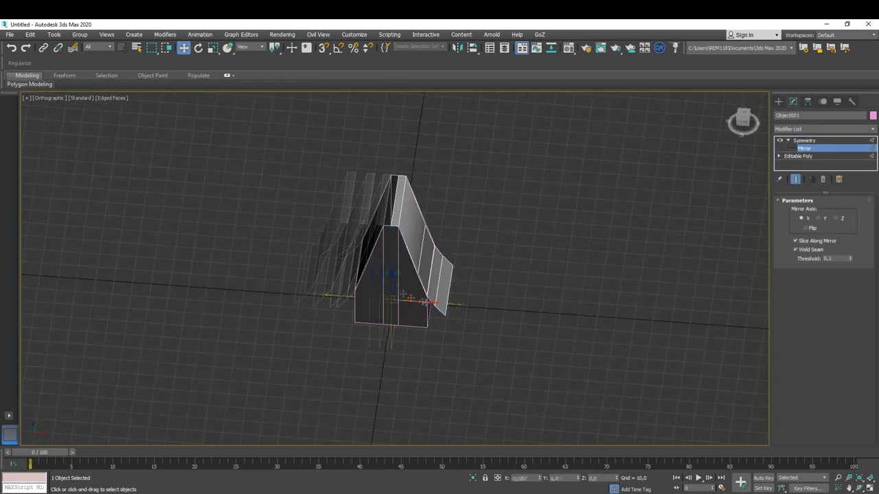
pyautogui.click(410, 315)
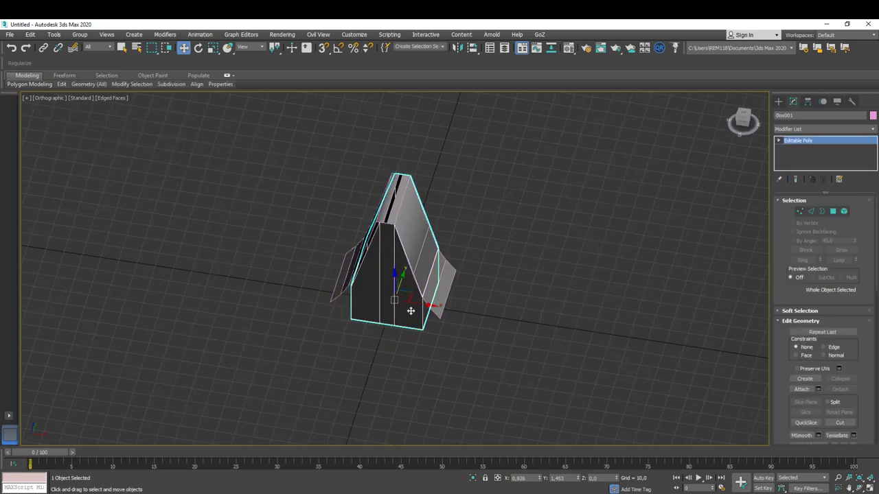
pyautogui.click(176, 126)
pyautogui.press('f')
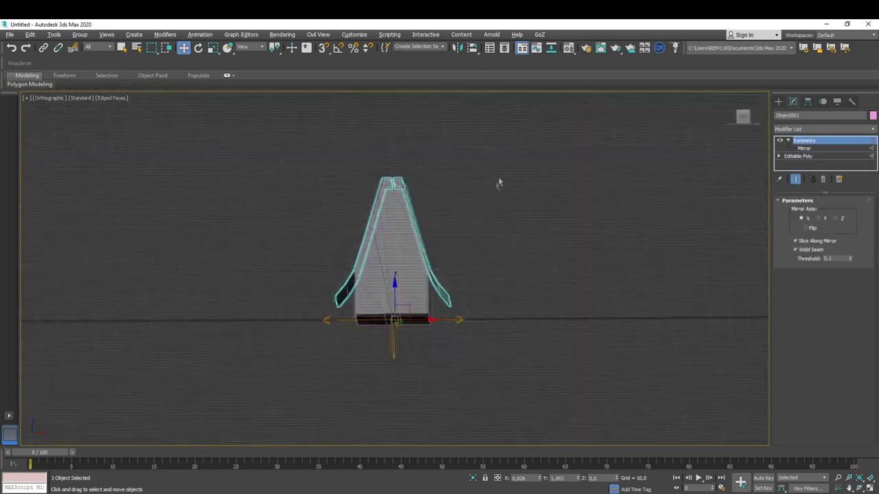
pyautogui.click(827, 157)
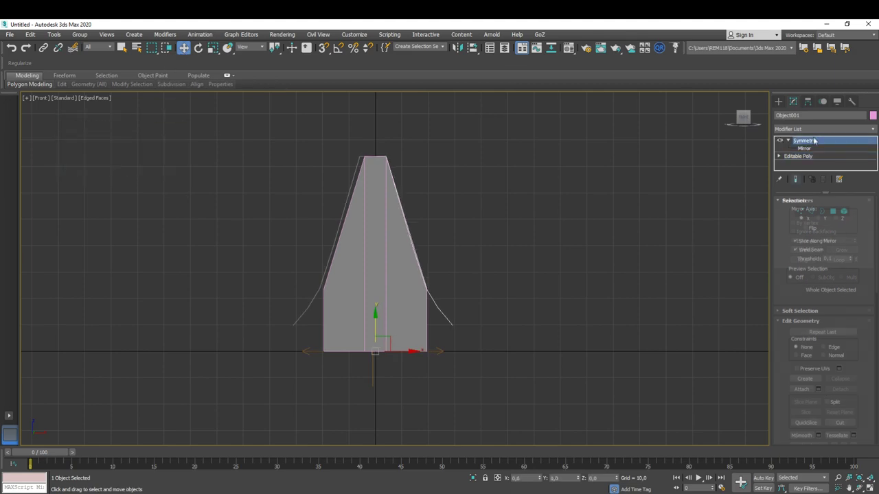
pyautogui.hotkey('shift', 'z')
pyautogui.click(174, 127)
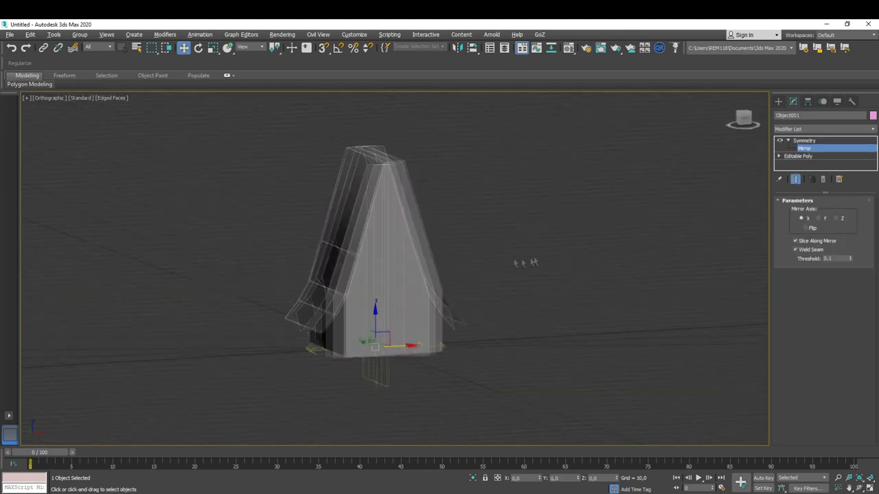
# - At the roof's Editable Poly level, select the eave edges and vertices to curve them outward
pyautogui.moveTo(522, 259)
pyautogui.keyDown('alt'); pyautogui.mouseDown(button='middle')
pyautogui.moveTo(410, 268)
pyautogui.moveTo(407, 282)
pyautogui.moveTo(432, 291)
pyautogui.moveTo(393, 316)
pyautogui.mouseUp(button='middle'); pyautogui.keyUp('alt')
pyautogui.scroll(5, 411, 267)
pyautogui.click(819, 159)
pyautogui.press('2')
pyautogui.click(402, 279)
pyautogui.scroll(-3, 431, 292)
pyautogui.press('1')
pyautogui.press('f')
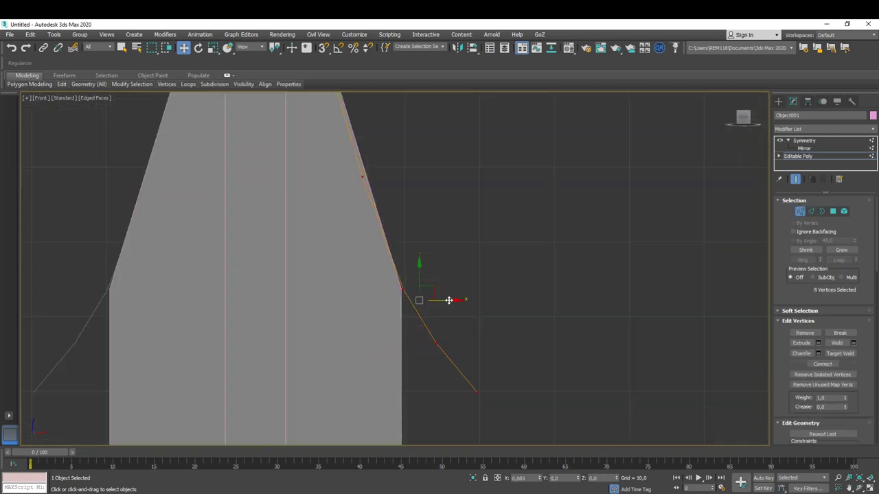
pyautogui.keyDown('alt'); pyautogui.moveTo(447, 300); pyautogui.dragTo(357, 291, button='middle'); pyautogui.keyUp('alt')
pyautogui.press('f')
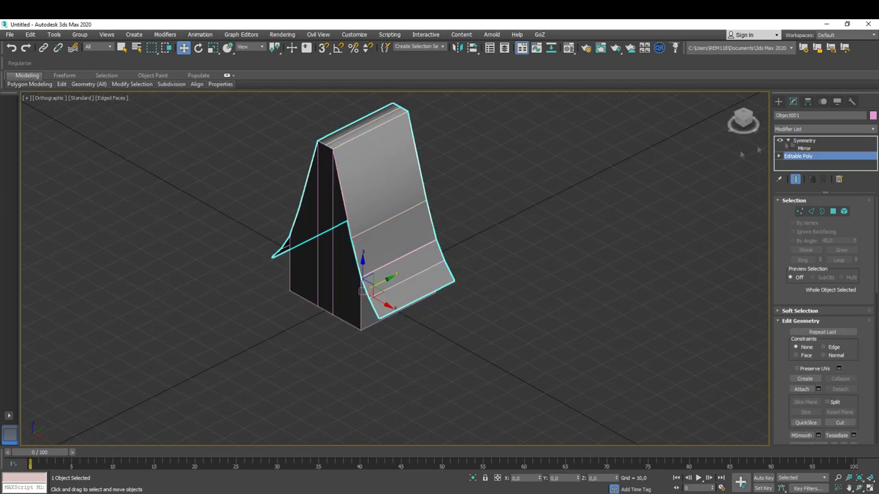
pyautogui.rightClick(392, 182)
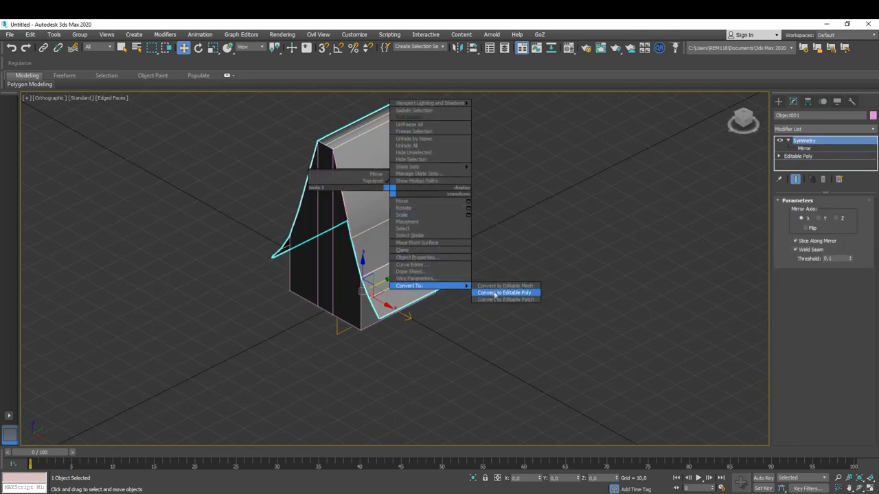
# - Collapse the roof to Editable Poly and place a cloned copy beside it
pyautogui.click(471, 288)
pyautogui.keyDown('shift'); pyautogui.moveTo(352, 304); pyautogui.dragTo(608, 236); pyautogui.keyUp('shift')
pyautogui.click(444, 300)
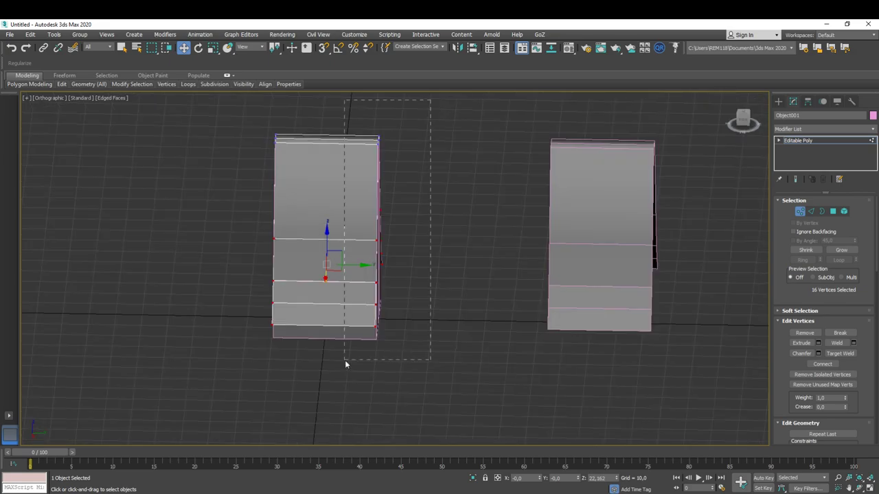
pyautogui.moveTo(273, 317)
pyautogui.keyDown('alt'); pyautogui.mouseDown(button='middle')
pyautogui.moveTo(363, 228)
pyautogui.moveTo(323, 231)
pyautogui.moveTo(352, 254)
pyautogui.moveTo(337, 252)
pyautogui.moveTo(337, 225)
pyautogui.moveTo(334, 236)
pyautogui.mouseUp(button='middle'); pyautogui.keyUp('alt')
pyautogui.scroll(5, 333, 235)
pyautogui.press('1')
# - Add a Shell modifier to the roof with Outer Amount 10.17
pyautogui.click(824, 128)
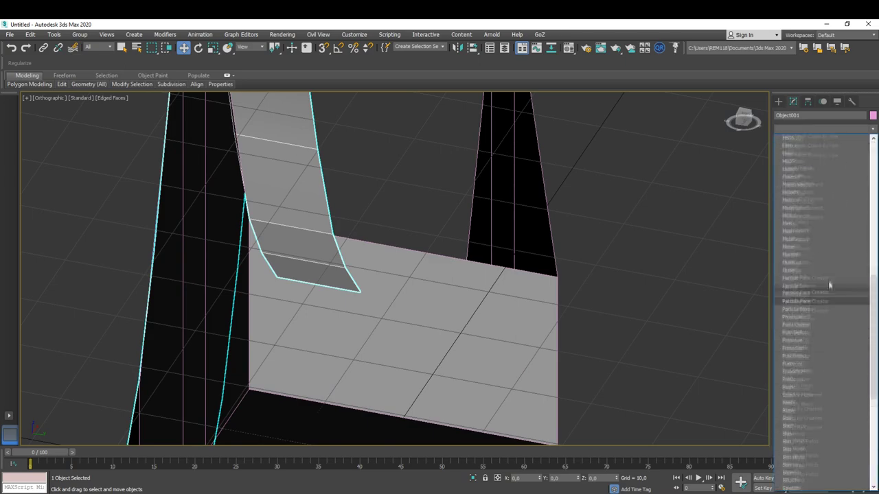
pyautogui.click(828, 285)
pyautogui.moveTo(853, 223); pyautogui.dragTo(852, 209)
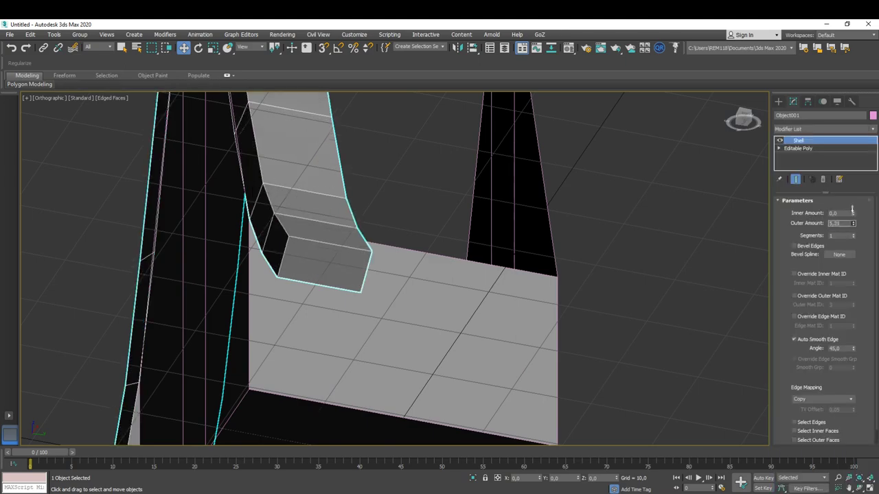
pyautogui.scroll(-5, 356, 257)
pyautogui.moveTo(356, 256)
pyautogui.keyDown('alt'); pyautogui.mouseDown(button='middle')
pyautogui.moveTo(336, 352)
pyautogui.moveTo(321, 268)
pyautogui.moveTo(336, 387)
pyautogui.mouseUp(button='middle'); pyautogui.keyUp('alt')
pyautogui.keyDown('alt'); pyautogui.moveTo(431, 294); pyautogui.dragTo(412, 302, button='middle'); pyautogui.keyUp('alt')
pyautogui.click(807, 101)
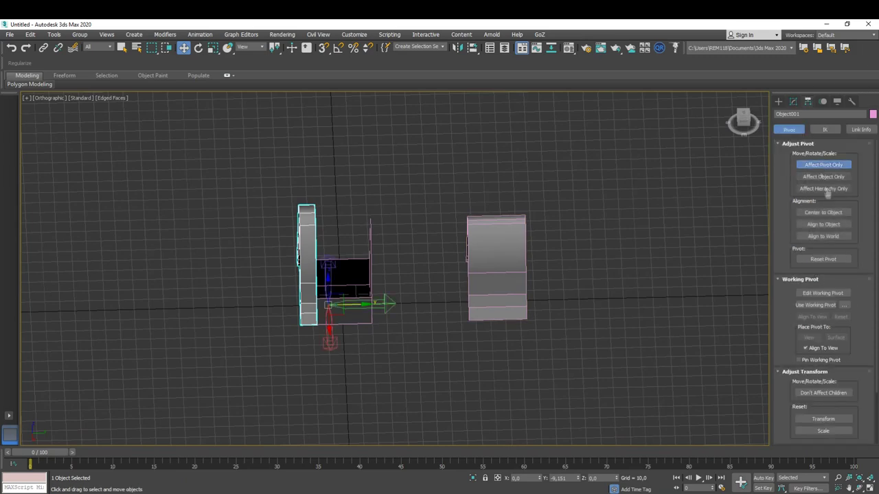
# - Add a Symmetry modifier above the Shell so both thick roof halves are mirrored
pyautogui.keyDown('alt'); pyautogui.moveTo(344, 261); pyautogui.dragTo(328, 275, button='middle'); pyautogui.keyUp('alt')
pyautogui.click(793, 101)
pyautogui.click(820, 129)
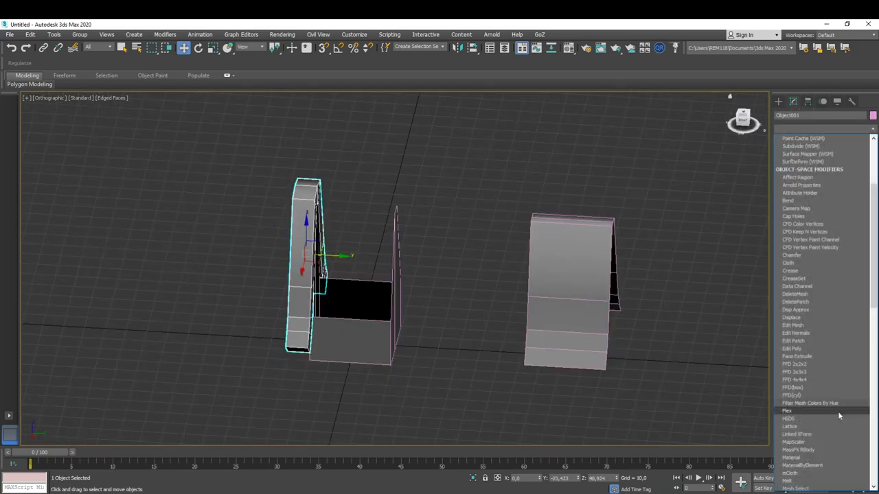
pyautogui.click(793, 450)
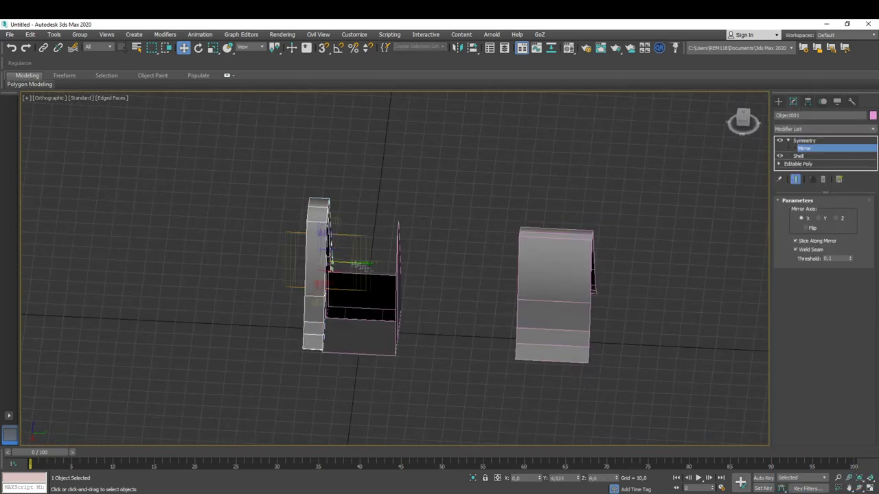
pyautogui.keyDown('alt'); pyautogui.moveTo(660, 251); pyautogui.dragTo(338, 281, button='middle'); pyautogui.keyUp('alt')
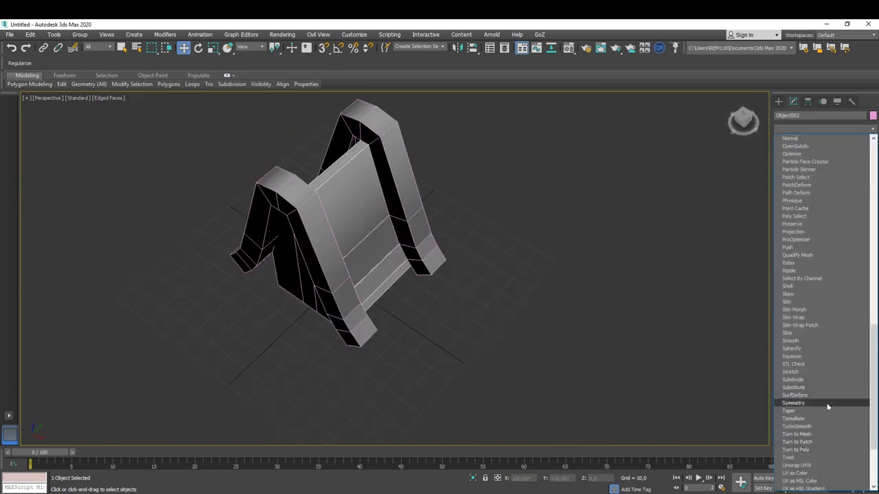
# - Mirror the model with a Symmetry modifier and collapse it to Editable Poly
pyautogui.click(826, 406)
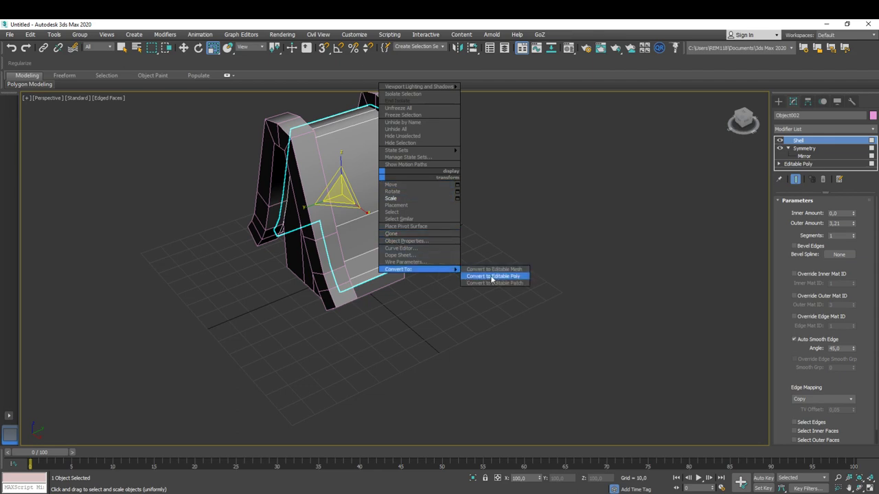
pyautogui.click(491, 277)
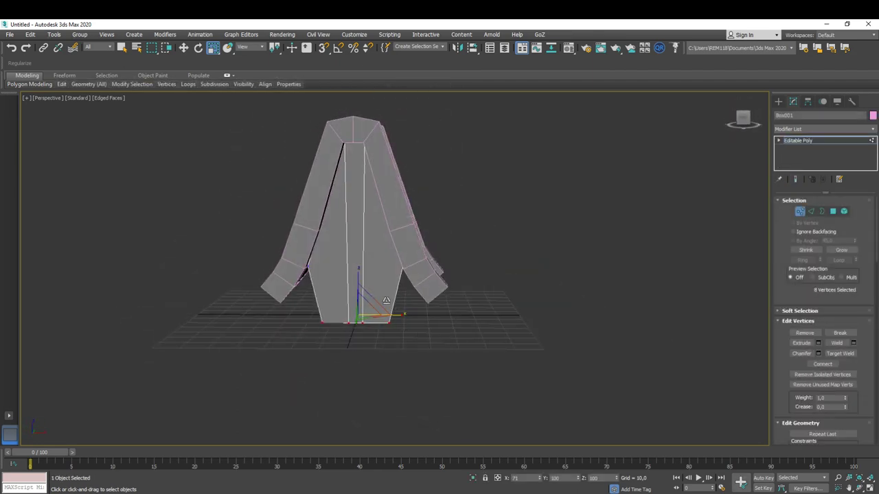
pyautogui.keyDown('alt'); pyautogui.moveTo(386, 301); pyautogui.dragTo(323, 314, button='middle'); pyautogui.keyUp('alt')
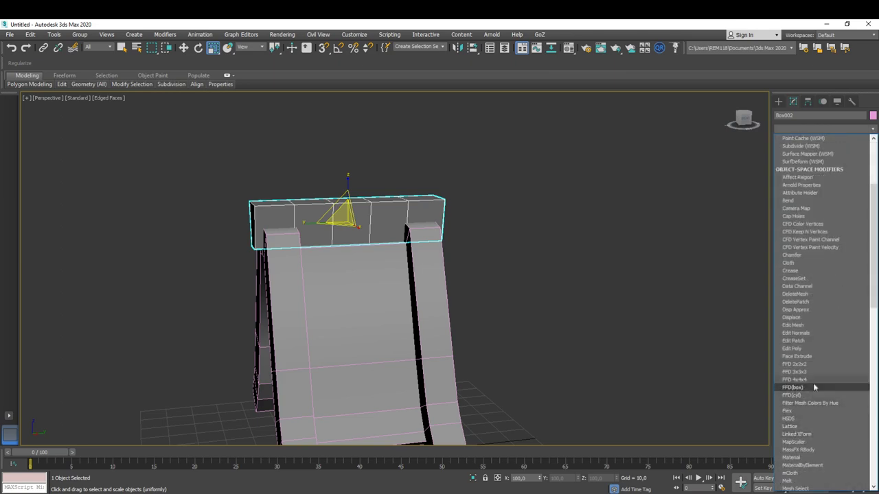
# - Activate the Move tool on the ridge box's FFD lattice control points
pyautogui.press('w')
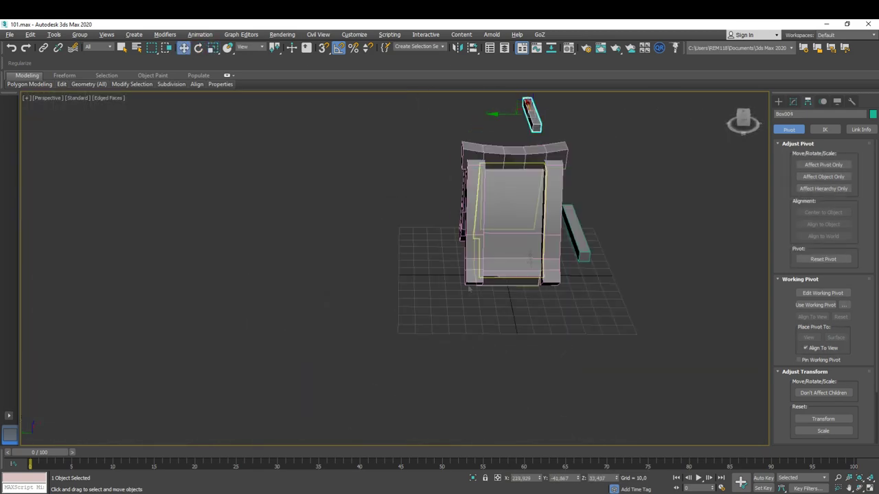
# - Scale the crossbar down and position it across the cottage front in Front view
pyautogui.press('4')
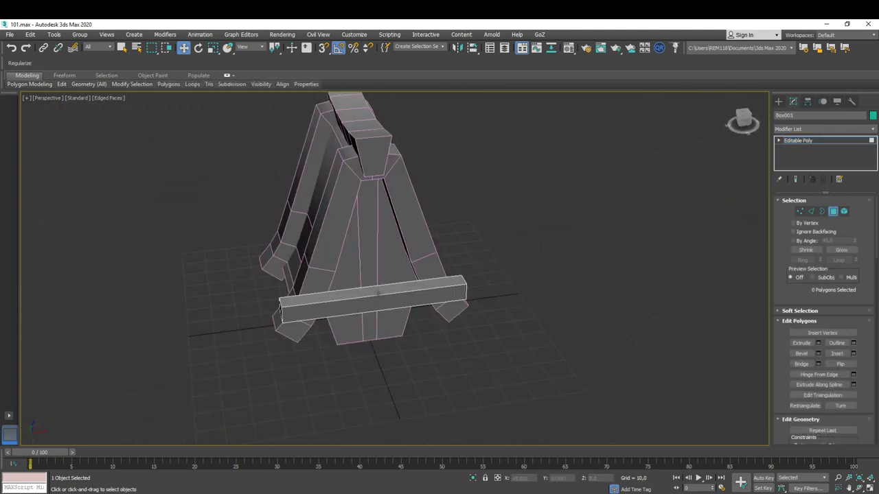
pyautogui.click(832, 211)
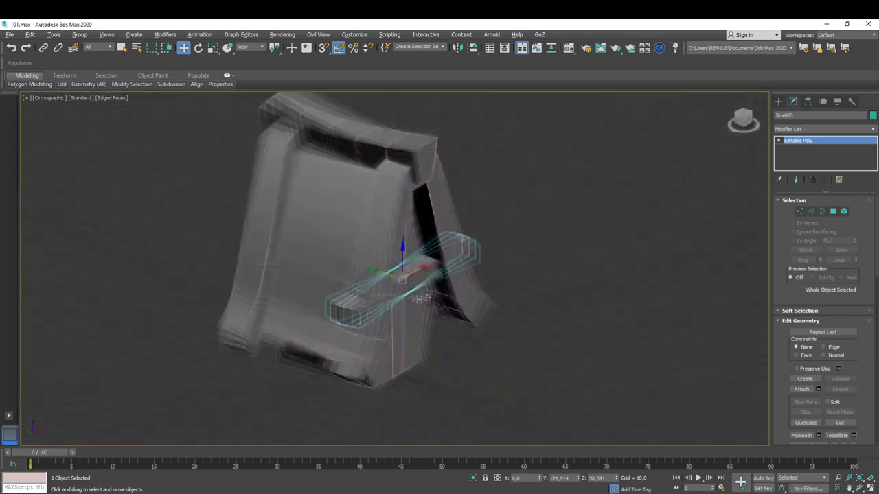
pyautogui.press('r')
pyautogui.press('w')
pyautogui.press('f')
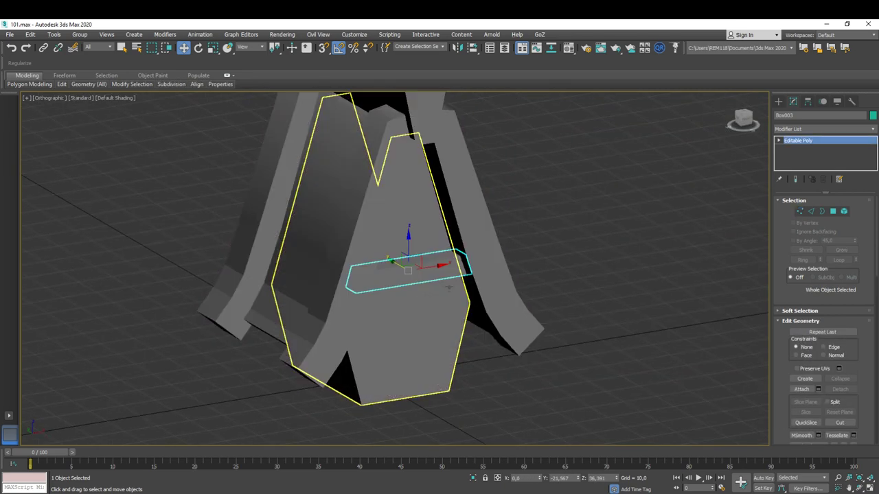
pyautogui.scroll(-3, 390, 263)
pyautogui.click(414, 264)
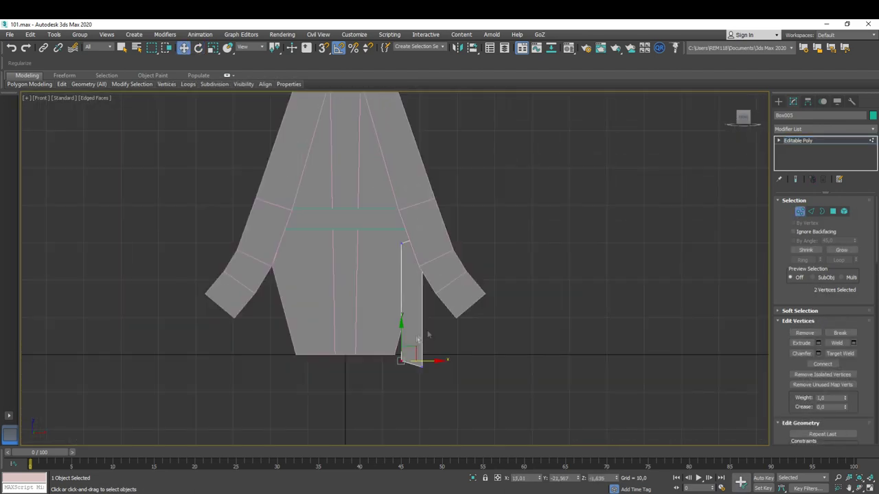
# - Select the upright board's bottom vertices and view it in wireframe from the front
pyautogui.moveTo(385, 270); pyautogui.dragTo(433, 315)
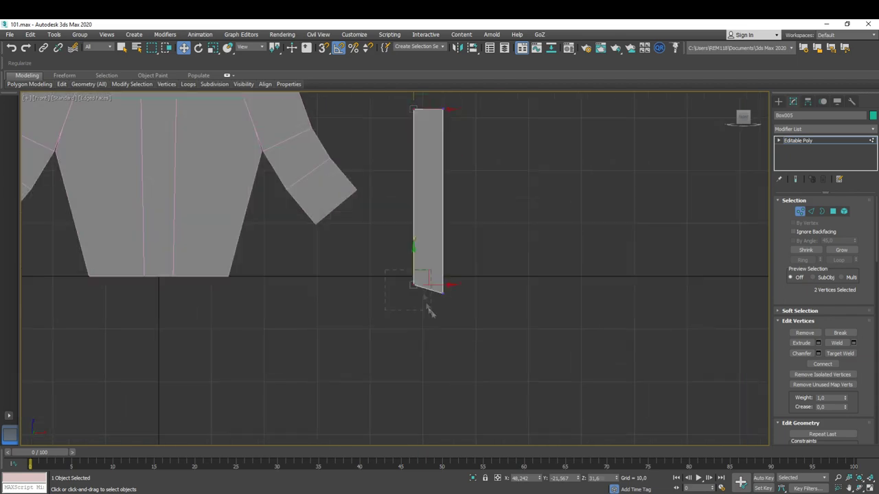
pyautogui.keyDown('alt'); pyautogui.moveTo(416, 261); pyautogui.dragTo(526, 251, button='middle'); pyautogui.keyUp('alt')
pyautogui.press('2')
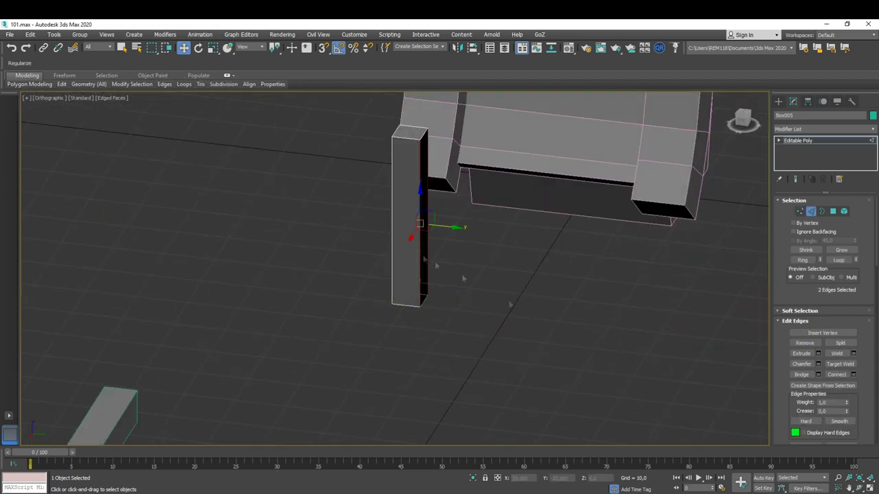
pyautogui.keyDown('alt'); pyautogui.moveTo(486, 289); pyautogui.dragTo(480, 274, button='middle'); pyautogui.keyUp('alt')
pyautogui.press('6')
pyautogui.press('f')
pyautogui.scroll(3, 474, 268)
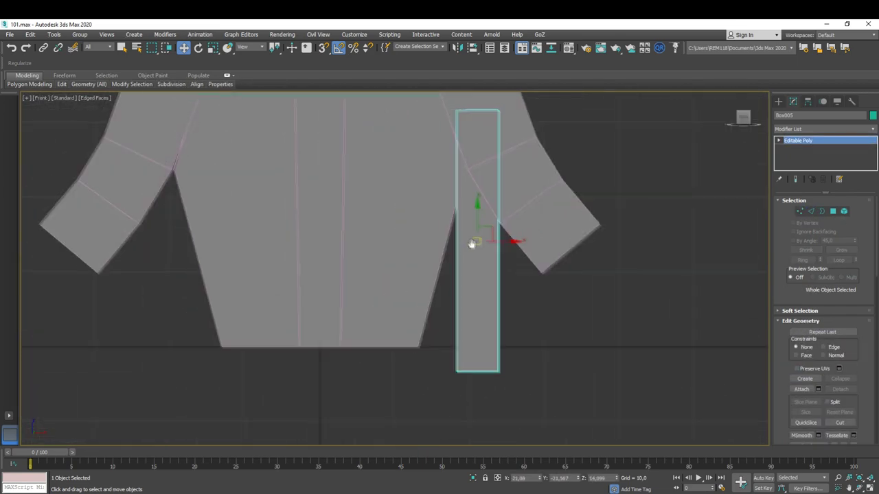
pyautogui.scroll(1, 467, 266)
pyautogui.press('F3')
pyautogui.rightClick(455, 193)
pyautogui.click(471, 202)
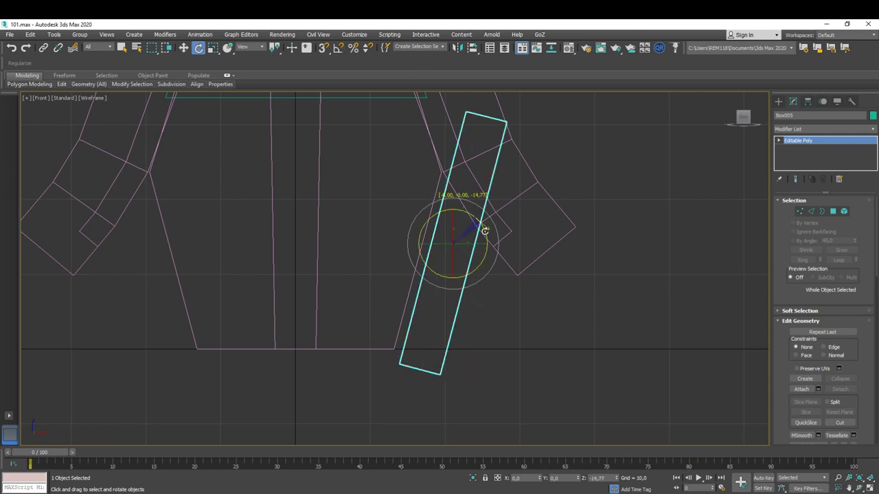
# - Scale the upright board slightly wider
pyautogui.moveTo(442, 244)
pyautogui.keyDown('alt'); pyautogui.mouseDown(button='middle')
pyautogui.moveTo(412, 215)
pyautogui.moveTo(343, 245)
pyautogui.moveTo(378, 254)
pyautogui.mouseUp(button='middle'); pyautogui.keyUp('alt')
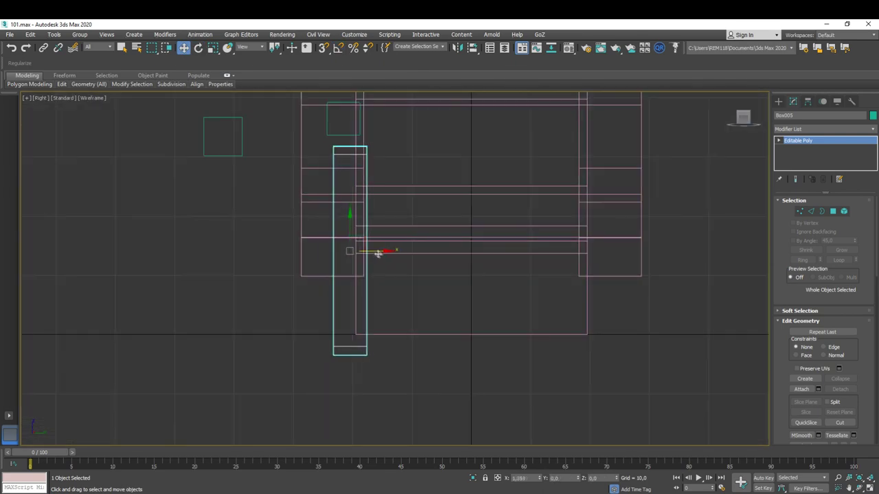
pyautogui.rightClick(381, 255)
pyautogui.click(380, 286)
pyautogui.moveTo(377, 272); pyautogui.dragTo(372, 261)
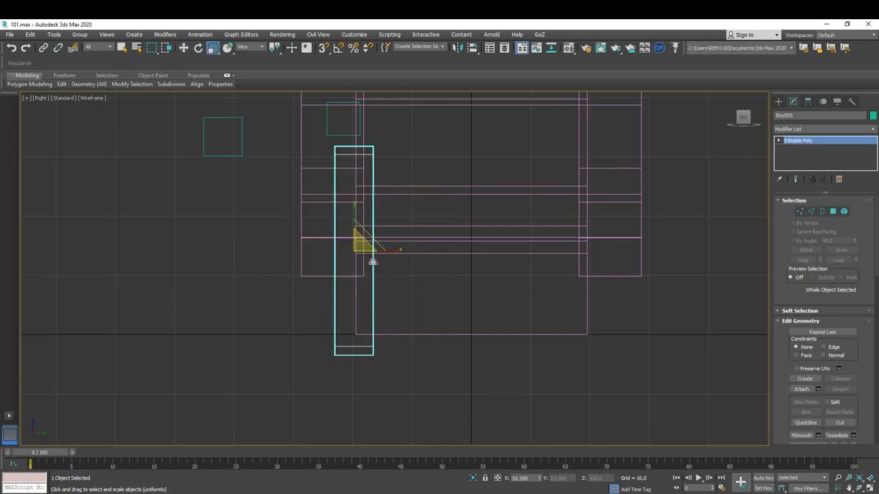
pyautogui.keyDown('alt'); pyautogui.moveTo(388, 254); pyautogui.dragTo(426, 274, button='middle'); pyautogui.keyUp('alt')
pyautogui.press('F3')
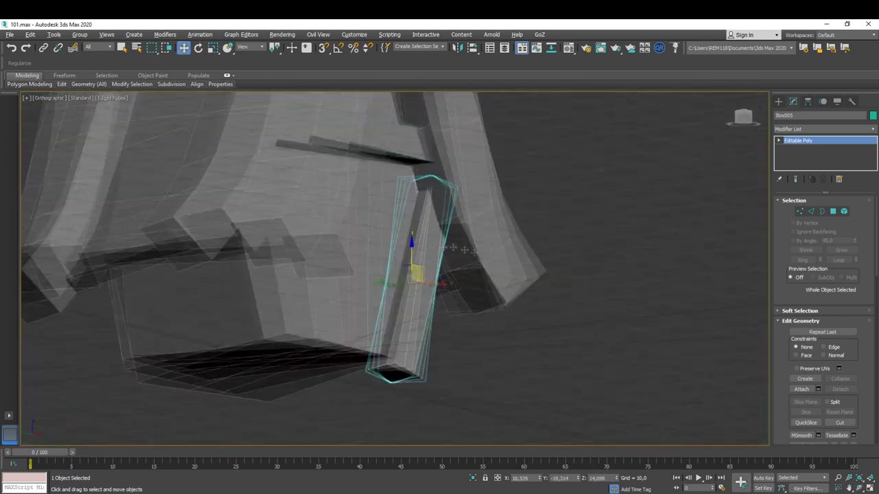
pyautogui.press('f')
pyautogui.press('F3')
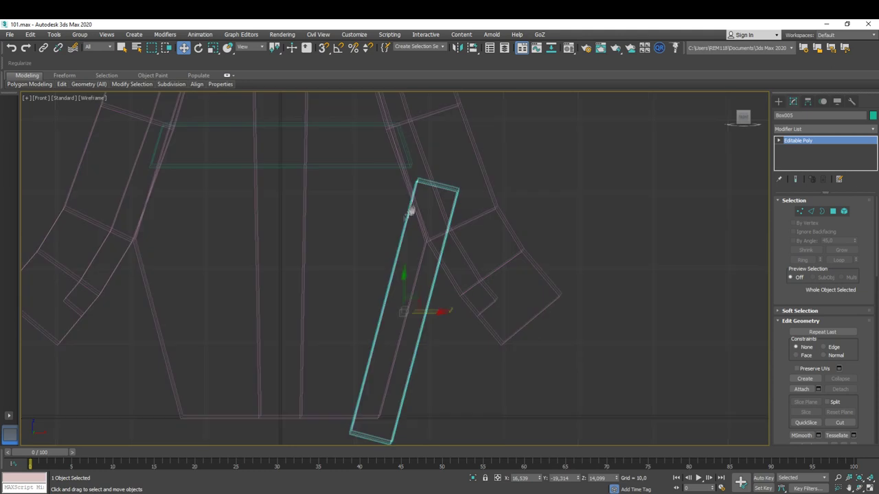
# - Move the board's two top vertices up to meet the roof edge
pyautogui.press('1')
pyautogui.moveTo(464, 184); pyautogui.dragTo(445, 224)
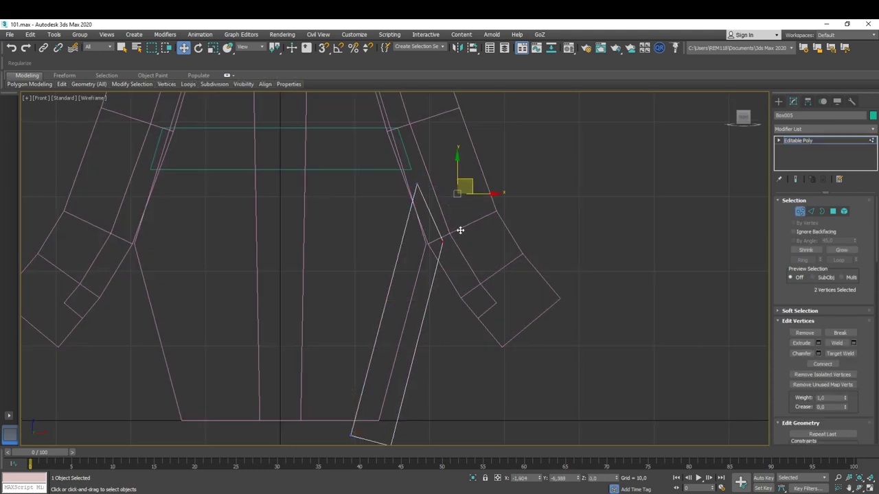
pyautogui.moveTo(460, 230); pyautogui.dragTo(488, 167, button='middle')
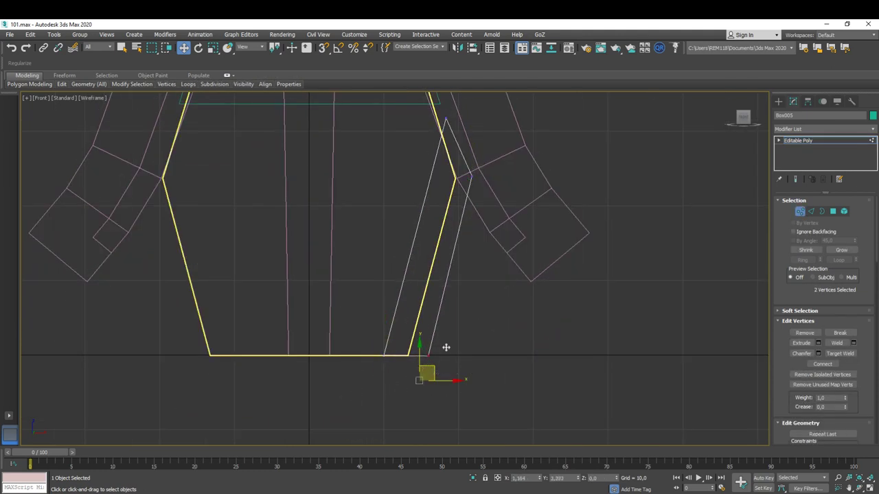
pyautogui.press('1')
pyautogui.scroll(-2, 446, 347)
pyautogui.press('F3')
pyautogui.keyDown('alt'); pyautogui.moveTo(446, 309); pyautogui.dragTo(453, 275, button='middle'); pyautogui.keyUp('alt')
pyautogui.press('f')
# - Rotate the board about 92 degrees into its slanted position
pyautogui.rightClick(454, 261)
pyautogui.rightClick(441, 275)
pyautogui.click(491, 288)
pyautogui.moveTo(446, 289); pyautogui.dragTo(427, 278)
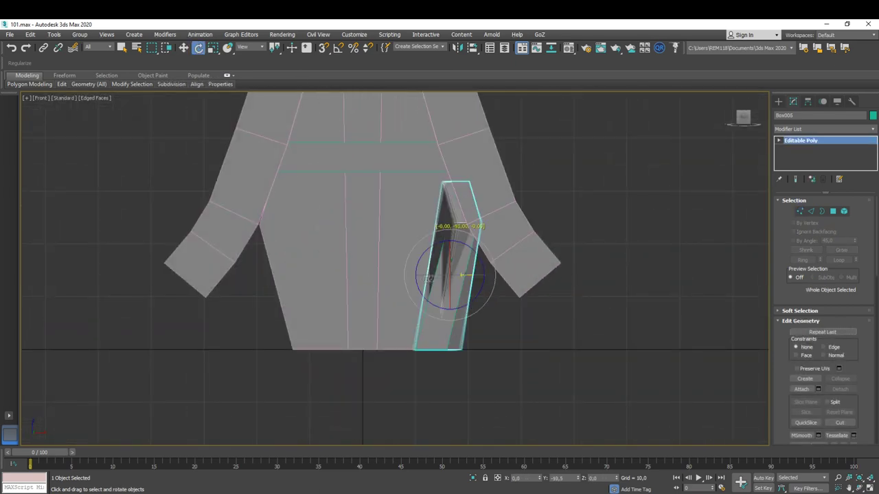
pyautogui.moveTo(390, 282); pyautogui.dragTo(432, 295, button='middle')
pyautogui.rightClick(490, 271)
pyautogui.click(505, 282)
pyautogui.press('F3')
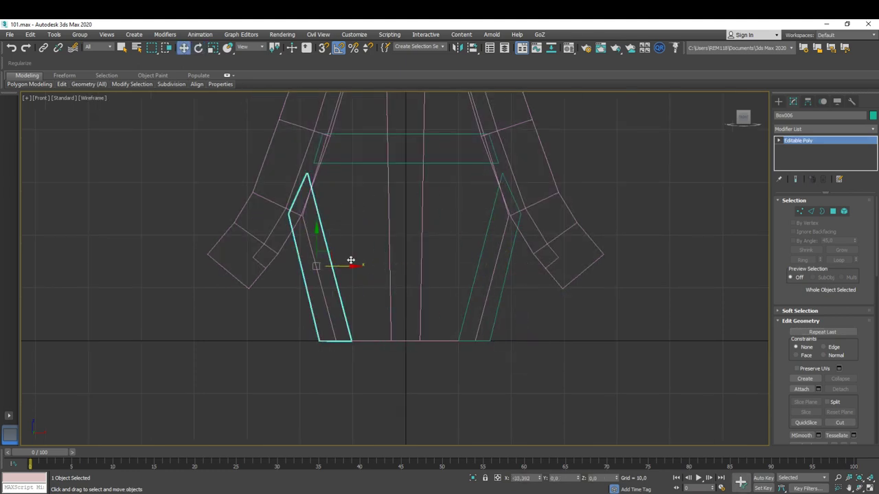
pyautogui.press('F3')
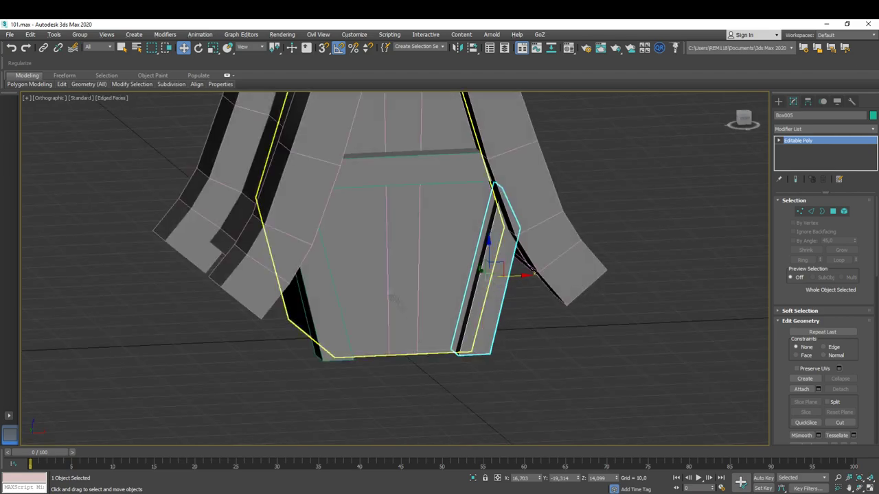
# - Check the boards from angled views and select the board piece on the upper front
pyautogui.keyDown('alt'); pyautogui.moveTo(521, 266); pyautogui.dragTo(481, 226, button='middle'); pyautogui.keyUp('alt')
pyautogui.keyDown('alt'); pyautogui.moveTo(425, 295); pyautogui.dragTo(391, 320, button='middle'); pyautogui.keyUp('alt')
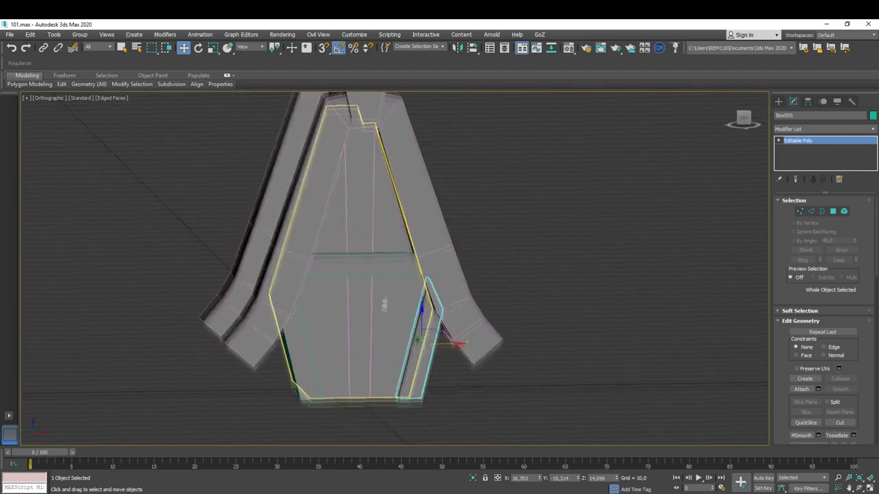
pyautogui.press('r')
pyautogui.press('f')
pyautogui.scroll(3, 419, 302)
pyautogui.press('w')
pyautogui.click(440, 141)
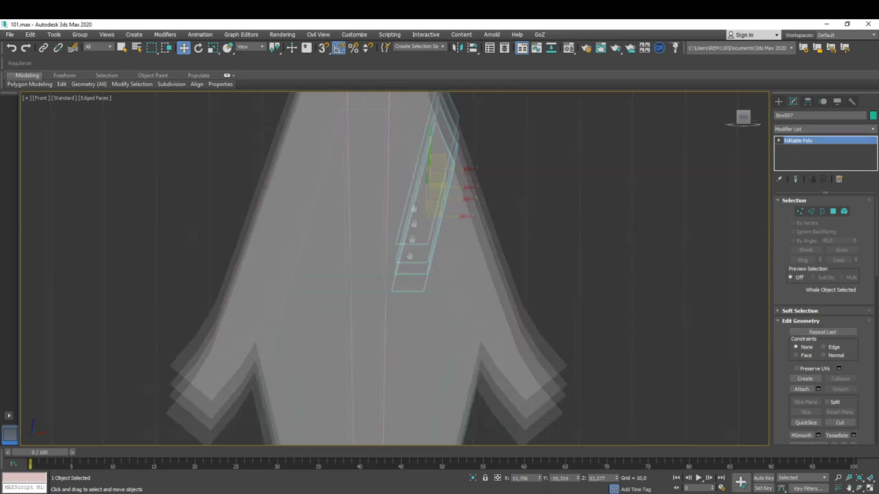
# - Shape Box007's vertices into a wedge, adjust its pivot, and Shift-move a copy left
pyautogui.scroll(5, 414, 181)
pyautogui.scroll(-3, 433, 384)
pyautogui.press('F3')
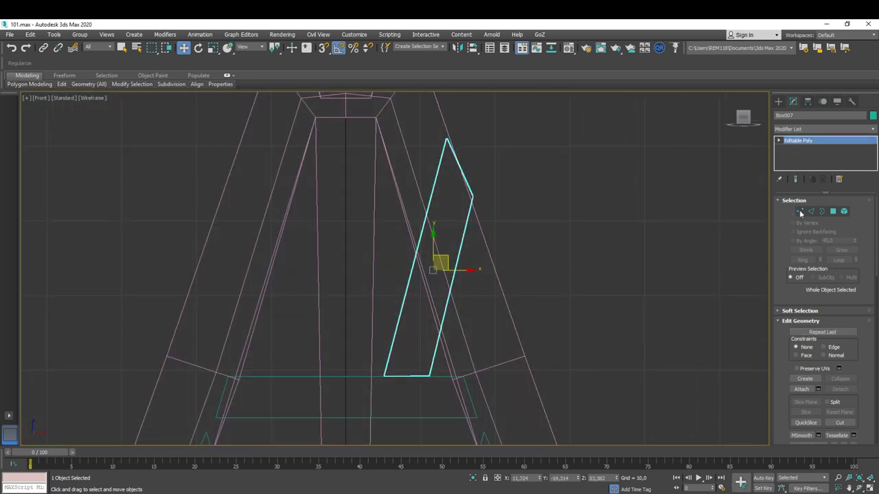
pyautogui.press('1')
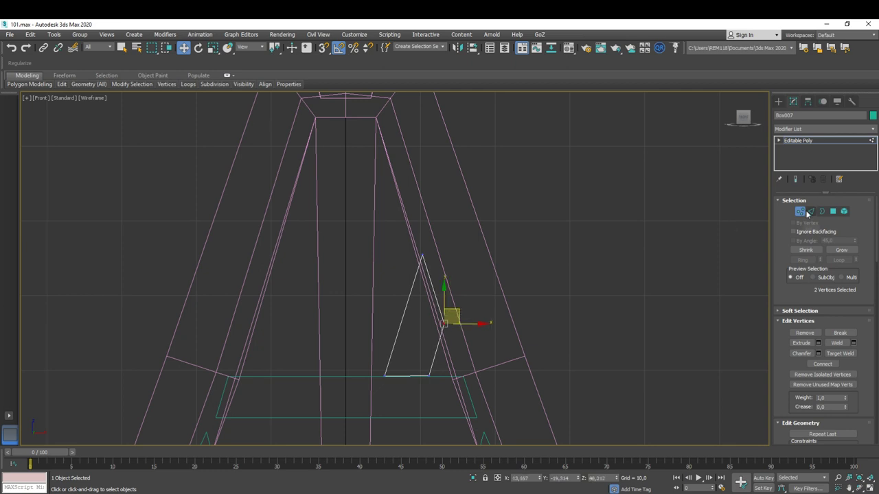
pyautogui.click(808, 101)
pyautogui.press('e')
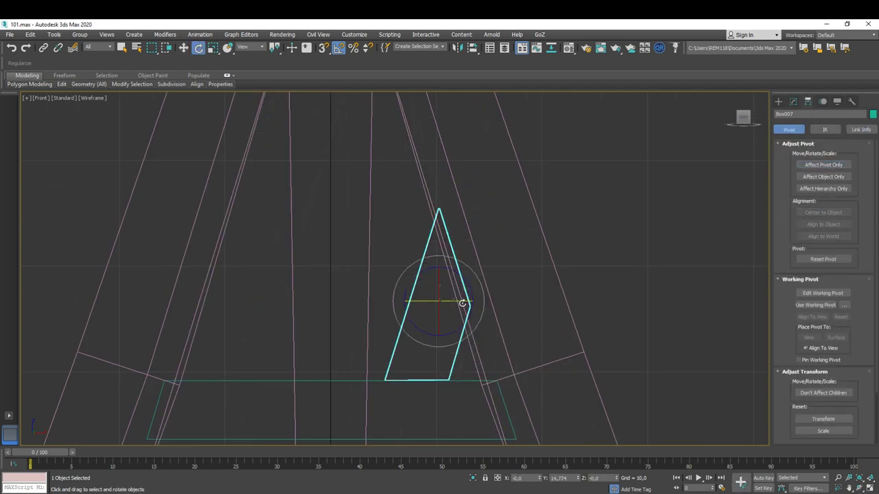
pyautogui.moveTo(352, 314); pyautogui.dragTo(244, 314)
# - Select both wedge pieces beneath the roof peak from an angled view
pyautogui.press('F3')
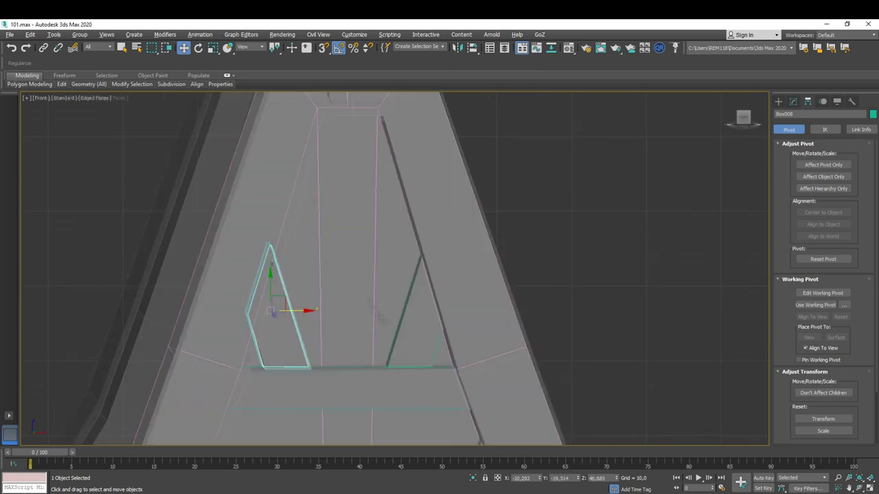
pyautogui.keyDown('alt'); pyautogui.moveTo(379, 317); pyautogui.dragTo(443, 390, button='middle'); pyautogui.keyUp('alt')
pyautogui.click(443, 390)
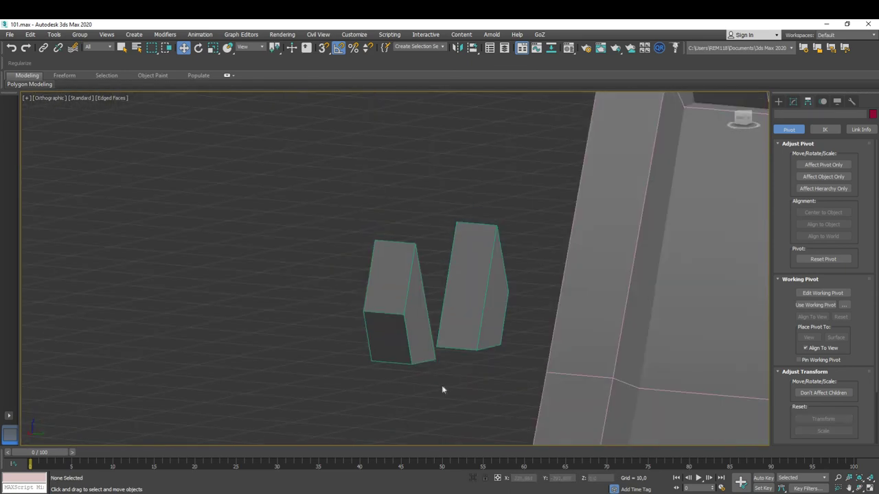
pyautogui.click(489, 304)
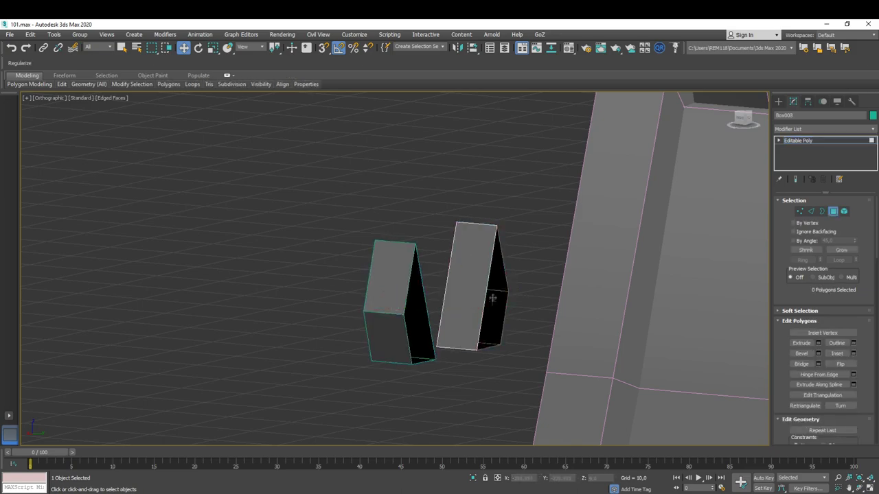
pyautogui.keyDown('alt'); pyautogui.moveTo(493, 300); pyautogui.dragTo(545, 328, button='middle'); pyautogui.keyUp('alt')
pyautogui.keyDown('ctrl'); pyautogui.click(587, 206); pyautogui.keyUp('ctrl')
pyautogui.moveTo(529, 210); pyautogui.dragTo(295, 122, button='middle')
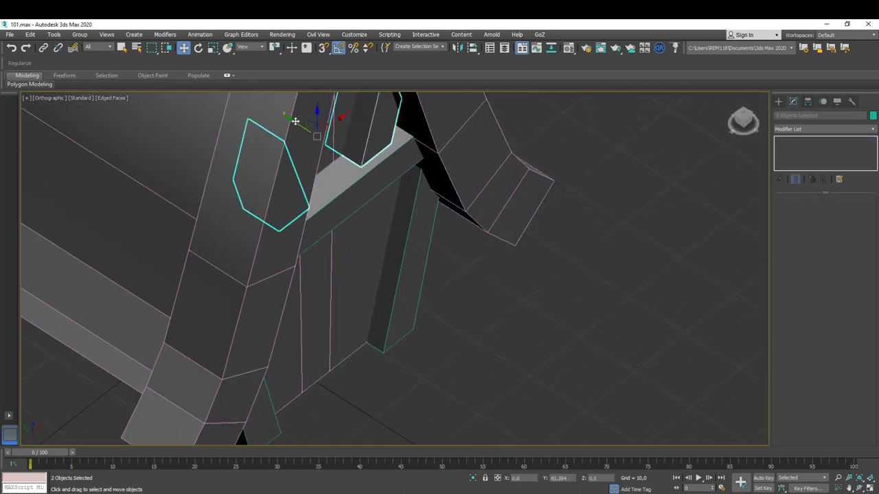
# - Frame the whole cottage in perspective and select all nine of its parts
pyautogui.press('p')
pyautogui.hotkey('ctrl', 'a')
pyautogui.press('r')
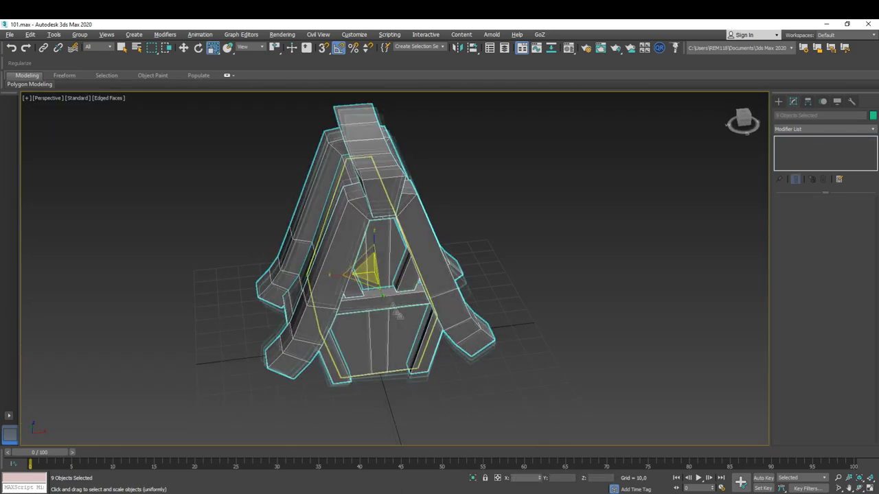
pyautogui.press('z')
pyautogui.press('r')
pyautogui.keyDown('alt'); pyautogui.moveTo(349, 294); pyautogui.dragTo(384, 288, button='middle'); pyautogui.keyUp('alt')
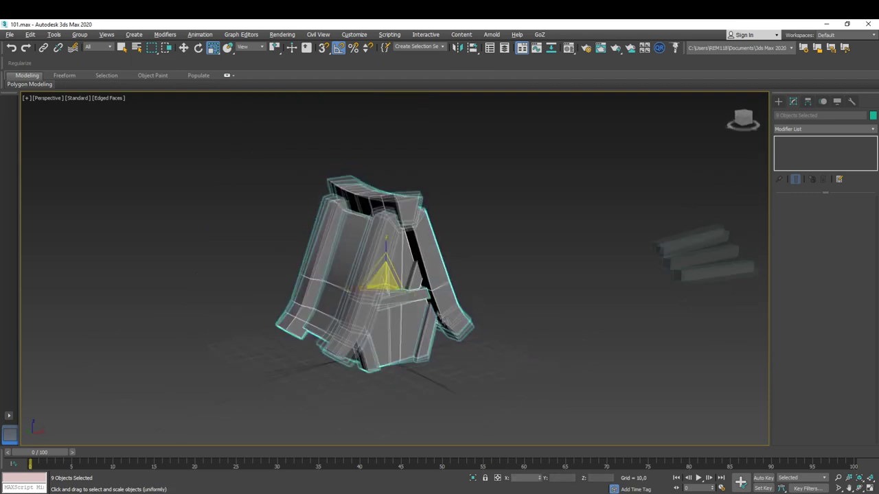
pyautogui.press('r')
# - Draw a Tube ring by the house base, Radius 1 19.785 and Radius 2 13.01
pyautogui.click(778, 101)
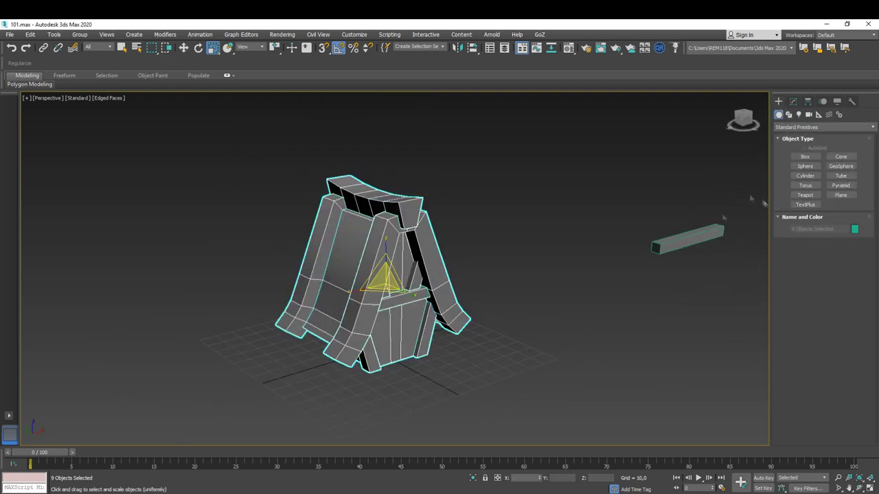
pyautogui.keyDown('alt'); pyautogui.moveTo(740, 197); pyautogui.dragTo(574, 317, button='middle'); pyautogui.keyUp('alt')
pyautogui.click(840, 176)
pyautogui.moveTo(472, 382); pyautogui.dragTo(484, 404)
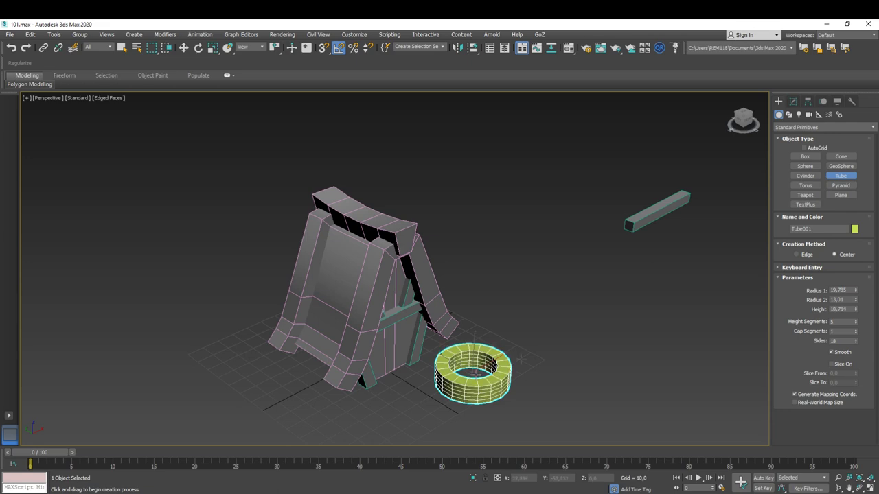
# - Stand the tube upright on the cottage front, turning off Affect Pivot Only
pyautogui.scroll(3, 472, 374)
pyautogui.press('m')
pyautogui.press('e')
pyautogui.moveTo(456, 347)
pyautogui.mouseDown()
pyautogui.moveTo(465, 371)
pyautogui.moveTo(412, 357)
pyautogui.mouseUp()
pyautogui.click(793, 101)
pyautogui.click(823, 165)
pyautogui.press('w')
pyautogui.press('F12')
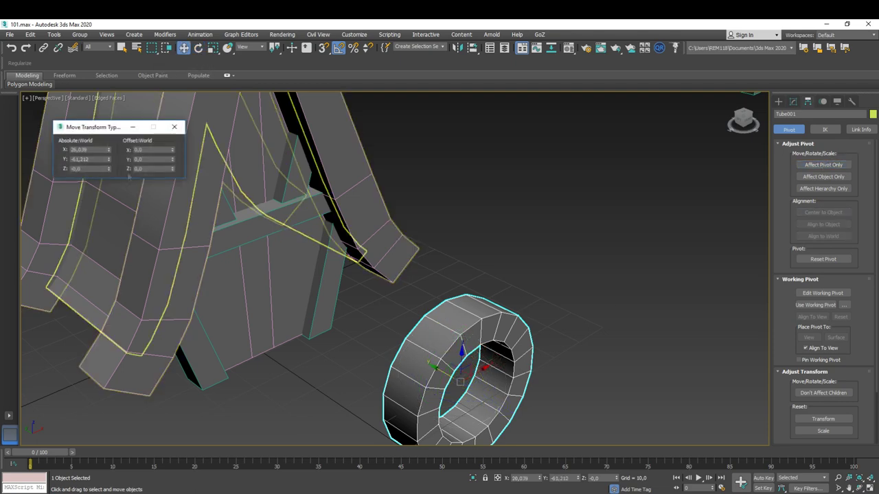
pyautogui.click(173, 127)
pyautogui.keyDown('alt'); pyautogui.moveTo(272, 179); pyautogui.dragTo(329, 206, button='middle'); pyautogui.keyUp('alt')
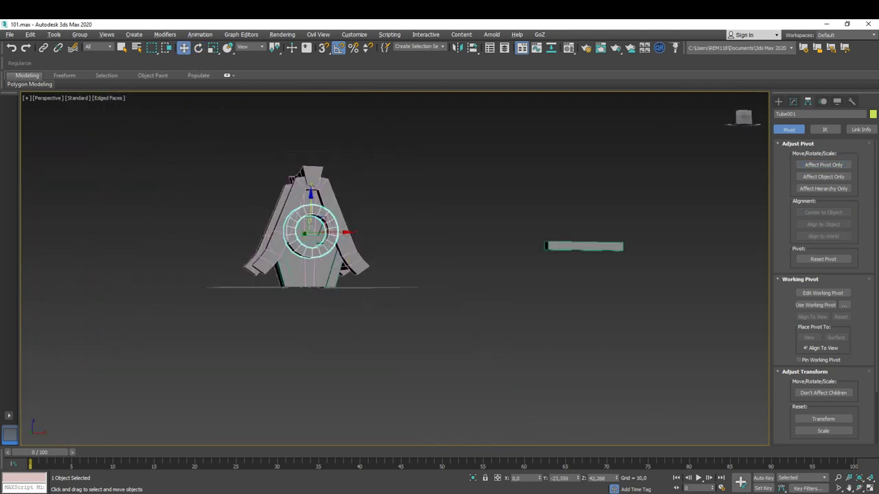
pyautogui.press('z')
pyautogui.scroll(-2, 316, 219)
# - Shrink the tube's Radius 1 and Radius 2 and lower its Height to 4.714
pyautogui.click(793, 101)
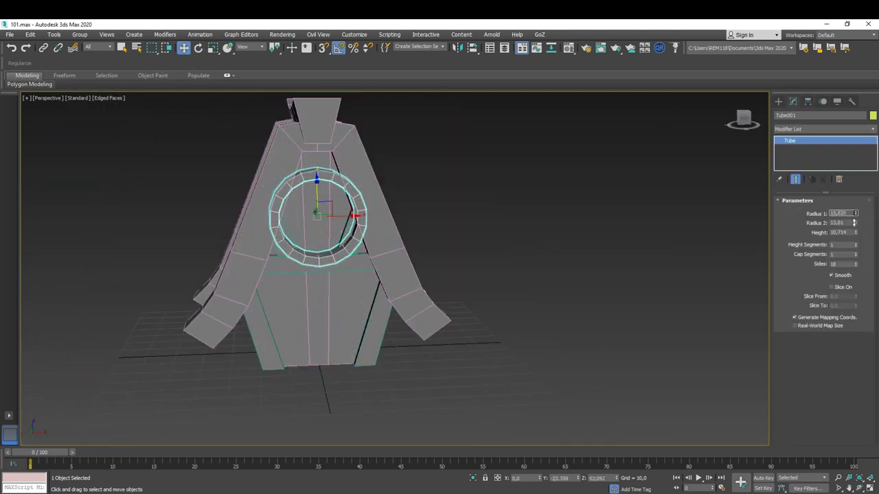
pyautogui.moveTo(855, 214); pyautogui.dragTo(855, 223)
pyautogui.scroll(3, 374, 159)
pyautogui.press('f')
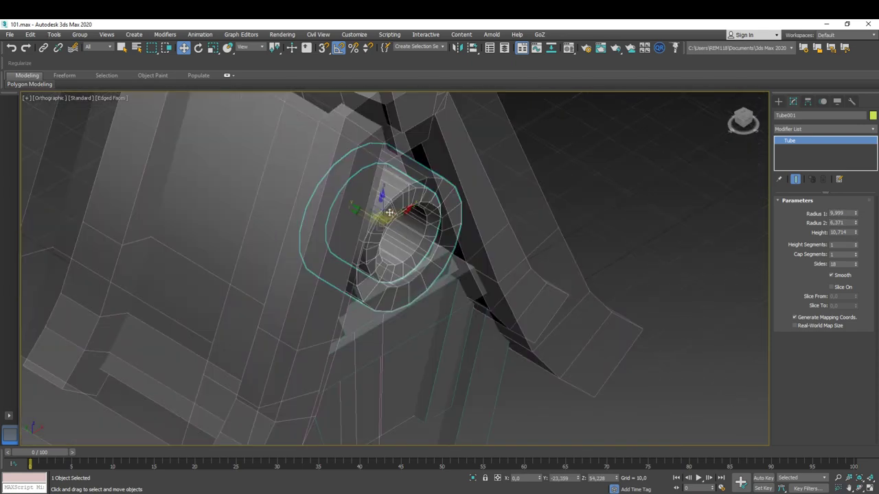
pyautogui.moveTo(855, 232); pyautogui.dragTo(809, 255)
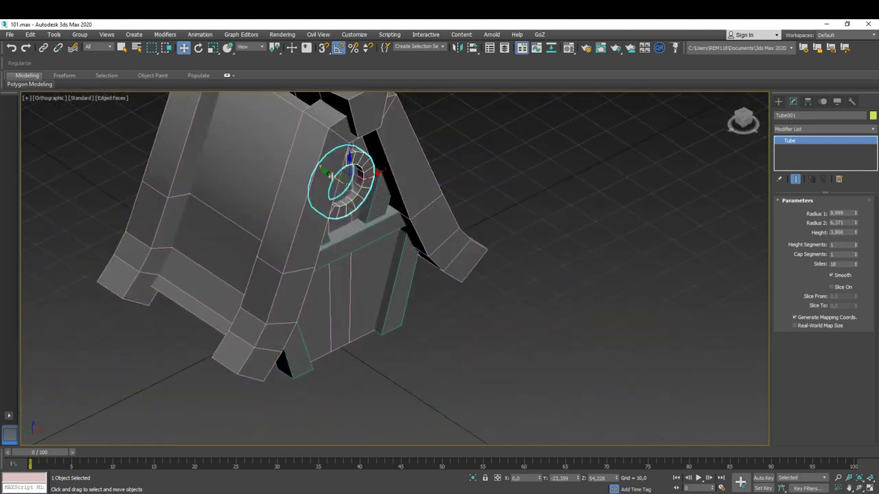
pyautogui.moveTo(385, 274)
pyautogui.keyDown('alt'); pyautogui.mouseDown(button='middle')
pyautogui.moveTo(363, 259)
pyautogui.moveTo(491, 265)
pyautogui.mouseUp(button='middle'); pyautogui.keyUp('alt')
# - Convert the tube to an Editable Poly and enter Polygon mode
pyautogui.rightClick(491, 265)
pyautogui.click(604, 368)
pyautogui.moveTo(605, 367)
pyautogui.keyDown('alt'); pyautogui.mouseDown(button='middle')
pyautogui.moveTo(483, 290)
pyautogui.moveTo(465, 251)
pyautogui.moveTo(495, 261)
pyautogui.mouseUp(button='middle'); pyautogui.keyUp('alt')
pyautogui.press('4')
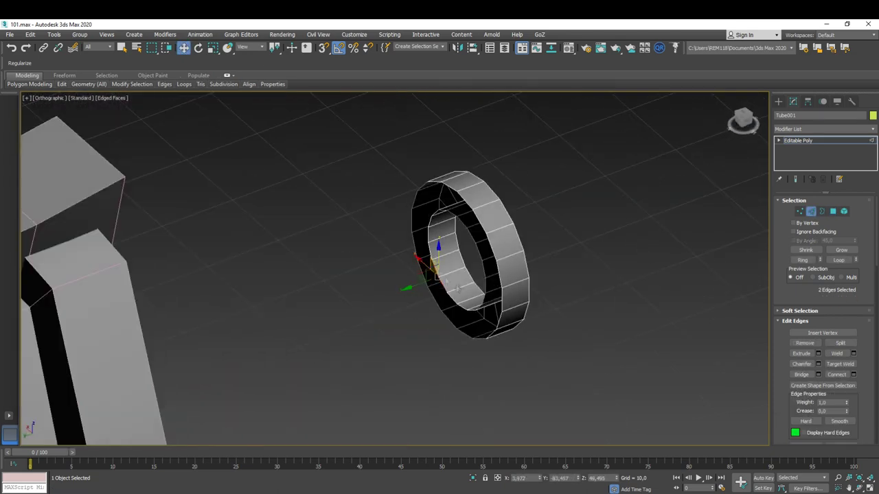
# - Detach the tube's inner ring polygons as a separate object
pyautogui.keyDown('alt'); pyautogui.moveTo(477, 298); pyautogui.dragTo(457, 292, button='middle'); pyautogui.keyUp('alt')
pyautogui.rightClick(476, 243)
pyautogui.moveTo(509, 278)
pyautogui.keyDown('alt'); pyautogui.mouseDown(button='middle')
pyautogui.moveTo(476, 243)
pyautogui.moveTo(413, 230)
pyautogui.mouseUp(button='middle'); pyautogui.keyUp('alt')
pyautogui.click(514, 261)
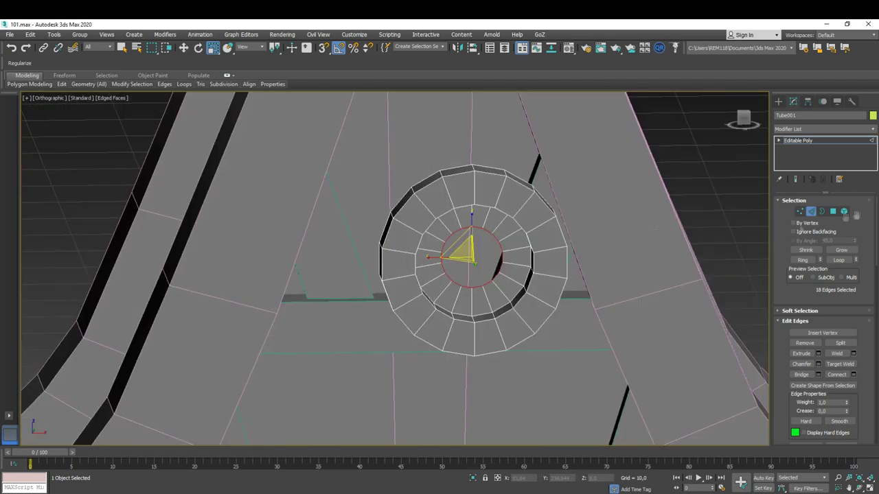
pyautogui.keyDown('shift'); pyautogui.click(509, 253); pyautogui.keyUp('shift')
pyautogui.press('Return')
pyautogui.moveTo(509, 252)
pyautogui.keyDown('alt'); pyautogui.mouseDown(button='middle')
pyautogui.moveTo(509, 238)
pyautogui.moveTo(472, 239)
pyautogui.mouseUp(button='middle'); pyautogui.keyUp('alt')
# - Bridge the detached ring's inner edge loop to fill its hole with polygons
pyautogui.scroll(2, 548, 244)
pyautogui.click(416, 238)
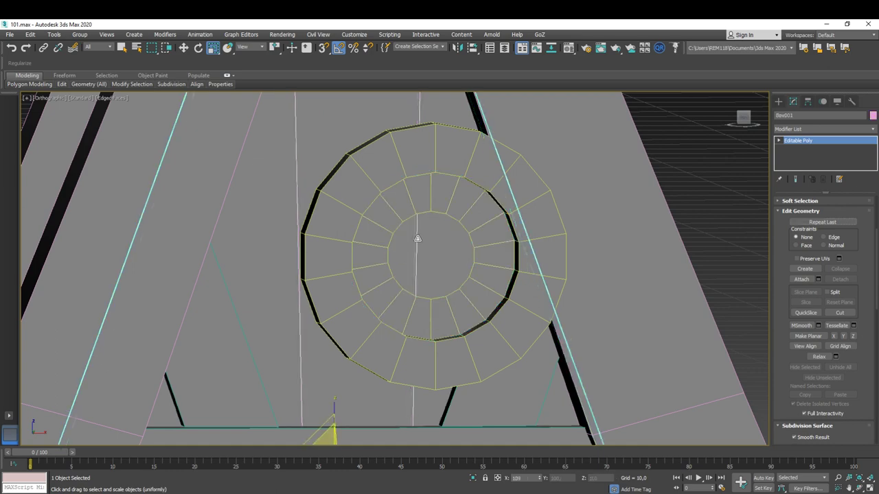
pyautogui.press('f')
pyautogui.scroll(3, 429, 257)
pyautogui.click(429, 256)
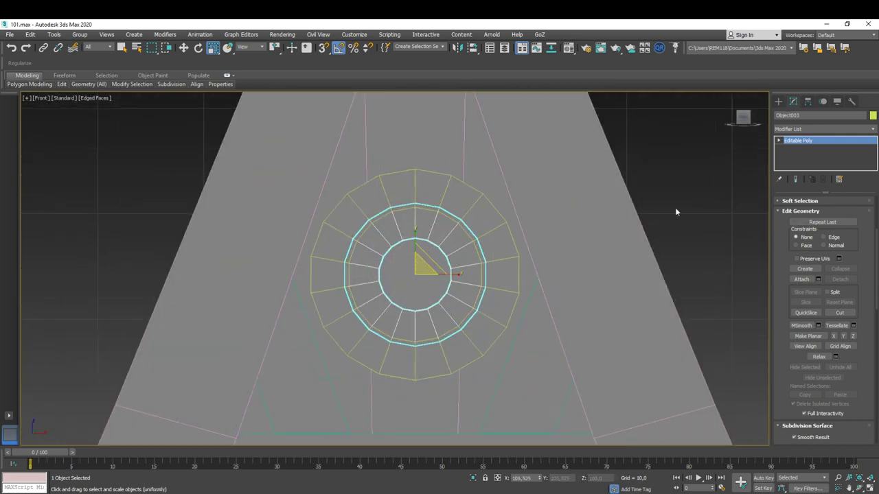
pyautogui.press('2')
pyautogui.scroll(3, 386, 222)
pyautogui.doubleClick(364, 250)
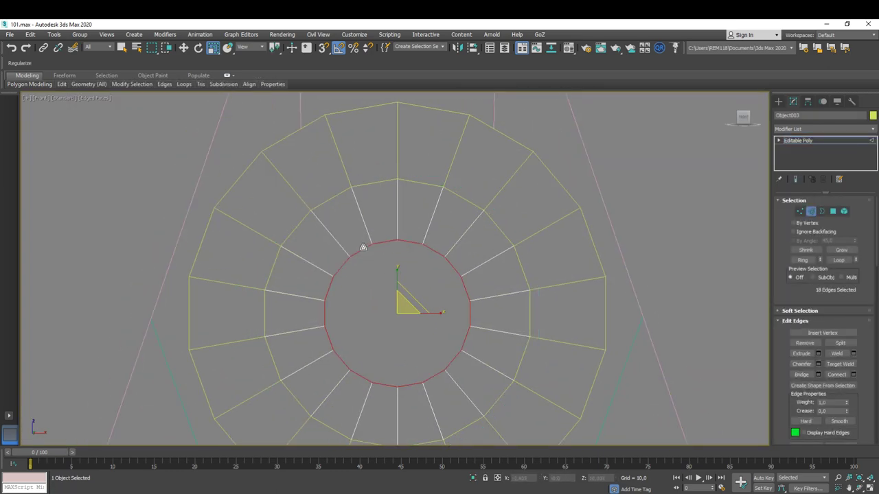
pyautogui.moveTo(327, 336); pyautogui.dragTo(319, 281, button='middle')
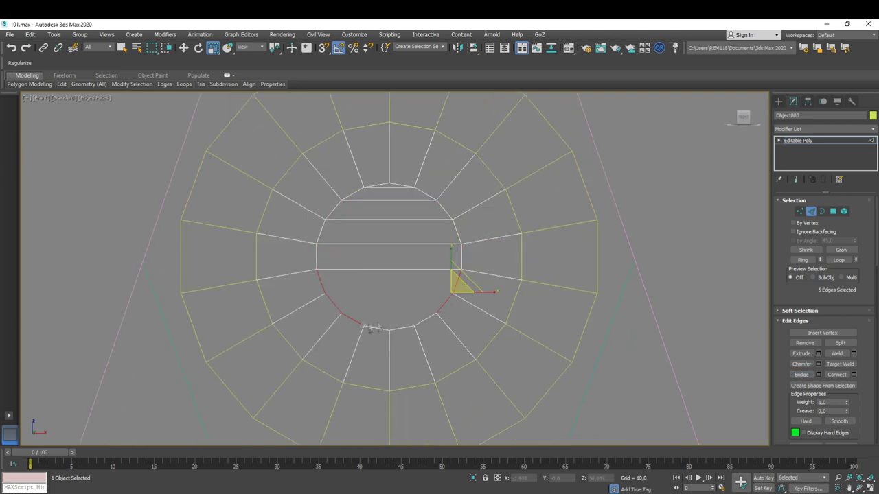
# - Connect new edges across the bridged hole
pyautogui.scroll(-2, 385, 261)
pyautogui.moveTo(362, 231)
pyautogui.keyDown('alt'); pyautogui.mouseDown(button='middle')
pyautogui.moveTo(385, 243)
pyautogui.moveTo(382, 186)
pyautogui.mouseUp(button='middle'); pyautogui.keyUp('alt')
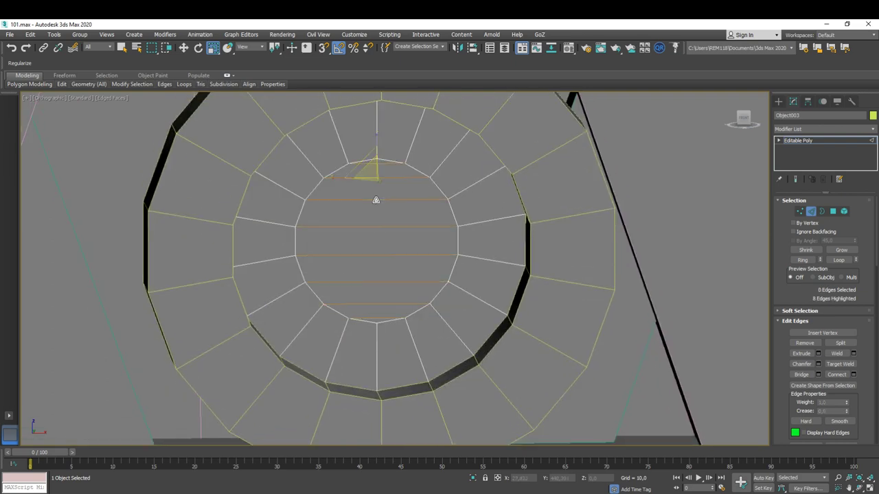
pyautogui.press('Return')
pyautogui.scroll(3, 402, 320)
# - Weld the vertices at the top and bottom of the filled hole
pyautogui.press('1')
pyautogui.click(387, 287)
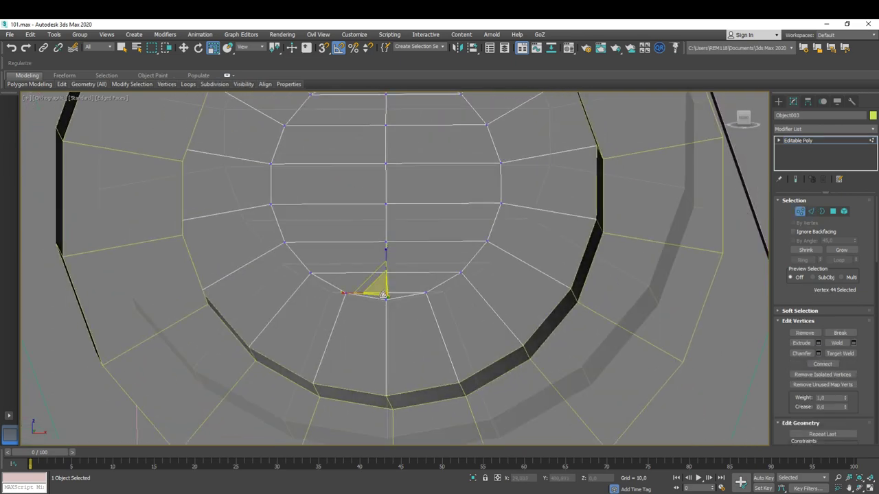
pyautogui.scroll(3, 397, 309)
pyautogui.press('w')
pyautogui.scroll(-2, 387, 287)
pyautogui.click(402, 177)
pyautogui.moveTo(402, 177)
pyautogui.keyDown('alt'); pyautogui.mouseDown(button='middle')
pyautogui.moveTo(386, 210)
pyautogui.moveTo(406, 168)
pyautogui.mouseUp(button='middle'); pyautogui.keyUp('alt')
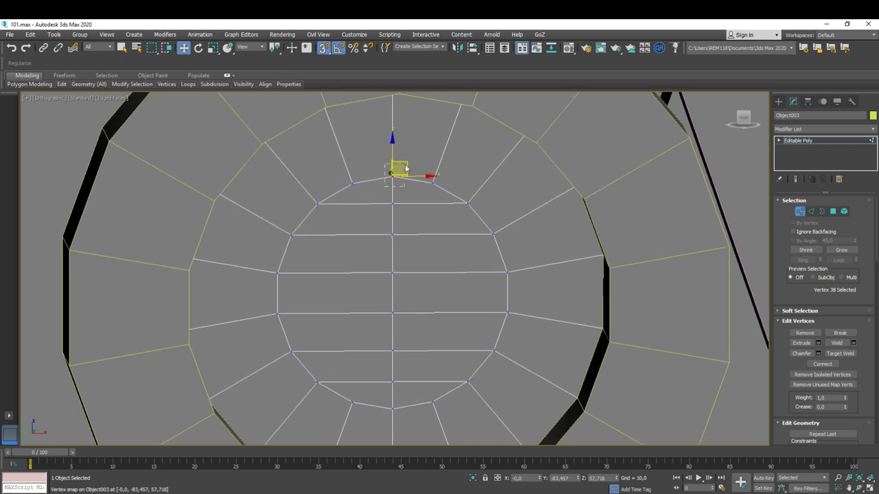
pyautogui.keyDown('ctrl'); pyautogui.click(400, 307); pyautogui.keyUp('ctrl')
pyautogui.keyDown('alt'); pyautogui.moveTo(400, 307); pyautogui.dragTo(405, 247, button='middle'); pyautogui.keyUp('alt')
pyautogui.scroll(-3, 402, 311)
pyautogui.moveTo(401, 310)
pyautogui.keyDown('alt'); pyautogui.mouseDown(button='middle')
pyautogui.moveTo(426, 322)
pyautogui.moveTo(626, 226)
pyautogui.moveTo(450, 353)
pyautogui.mouseUp(button='middle'); pyautogui.keyUp('alt')
pyautogui.press('1')
# - Create a thin upright box beneath the ring
pyautogui.scroll(-4, 445, 321)
pyautogui.scroll(3, 625, 226)
pyautogui.click(419, 364)
# - Adjust the box's pivot, turn it horizontal, and position it at 0, 0, 52.177
pyautogui.press('w')
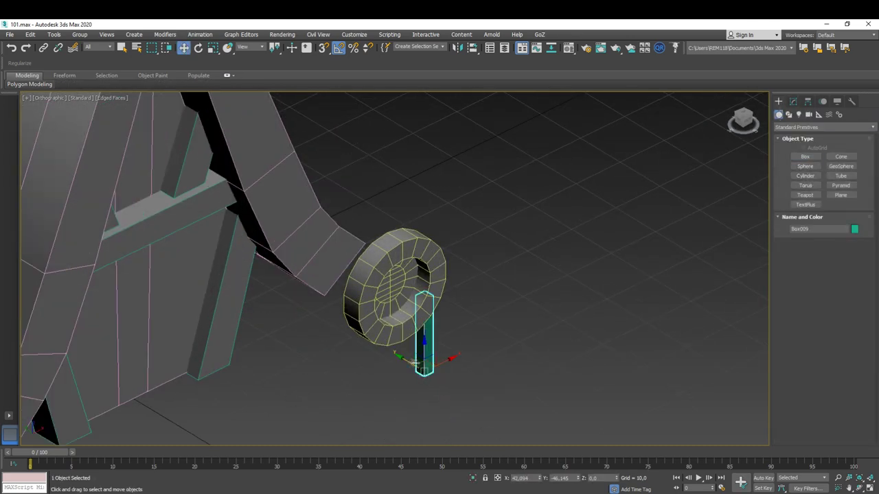
pyautogui.click(807, 102)
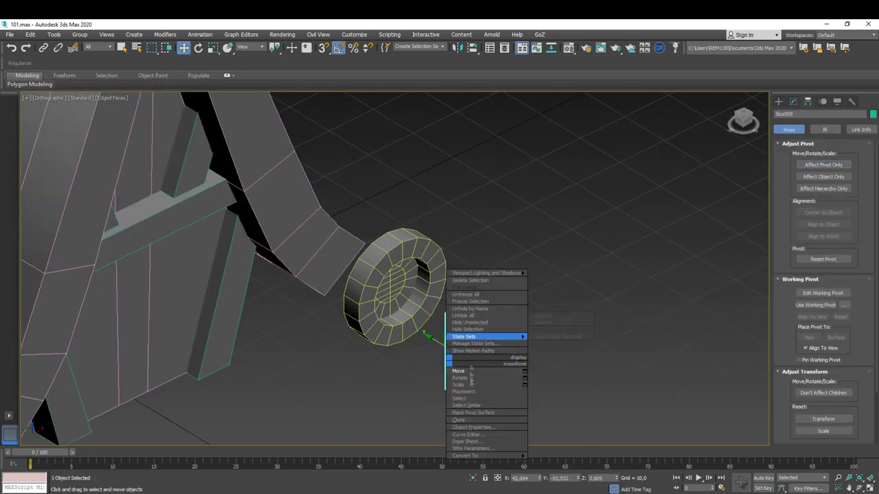
pyautogui.rightClick(462, 348)
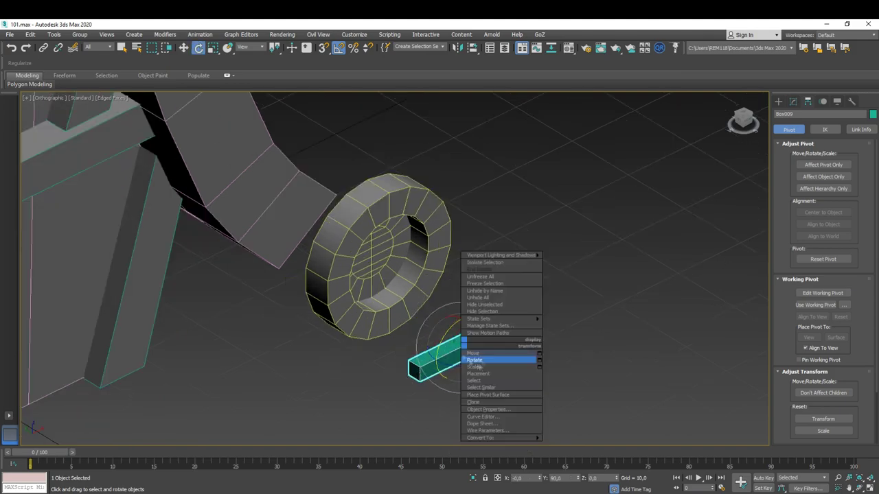
pyautogui.click(500, 359)
pyautogui.press('f')
pyautogui.scroll(3, 456, 281)
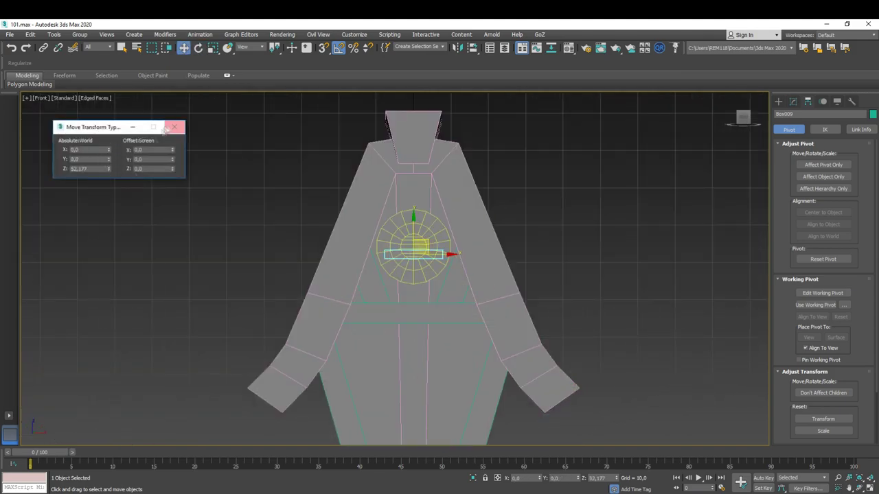
pyautogui.press('F12')
pyautogui.keyDown('alt'); pyautogui.moveTo(154, 149); pyautogui.dragTo(549, 270, button='middle'); pyautogui.keyUp('alt')
# - Isolate the ring and box, then raise the bar to the ring's centre
pyautogui.hotkey('alt', 'q')
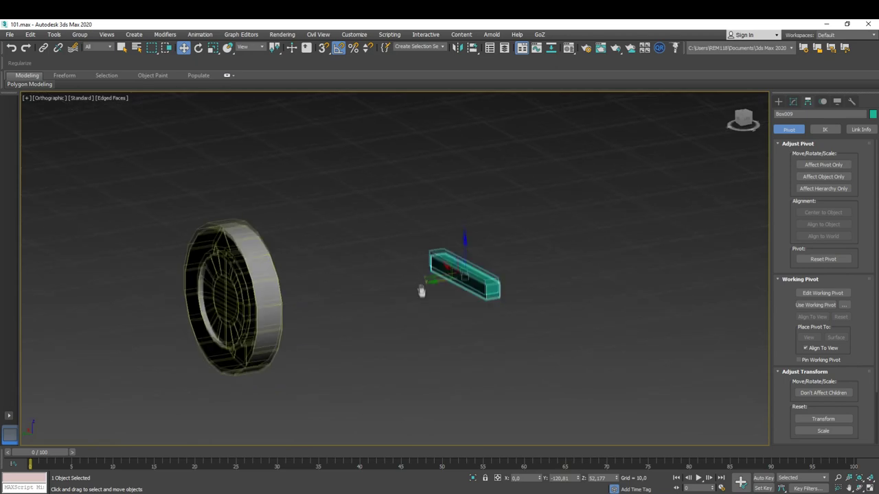
pyautogui.press('4')
pyautogui.click(474, 286)
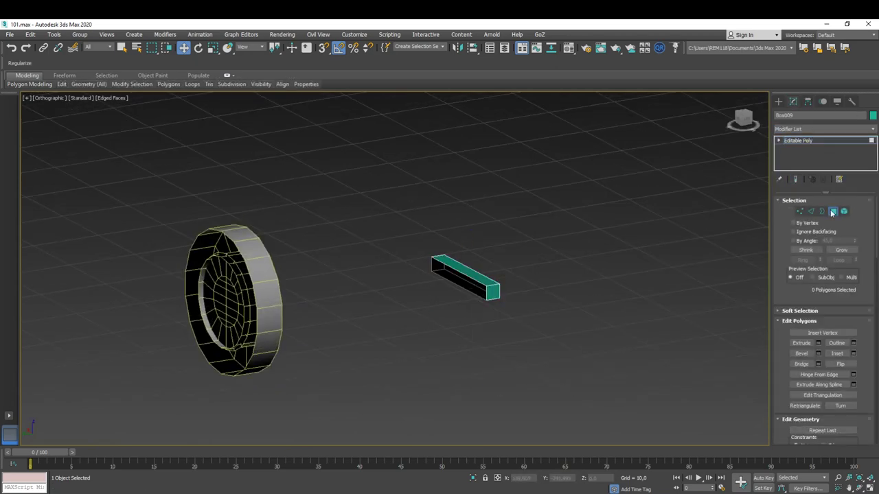
pyautogui.hotkey('alt', 'q')
pyautogui.press('f')
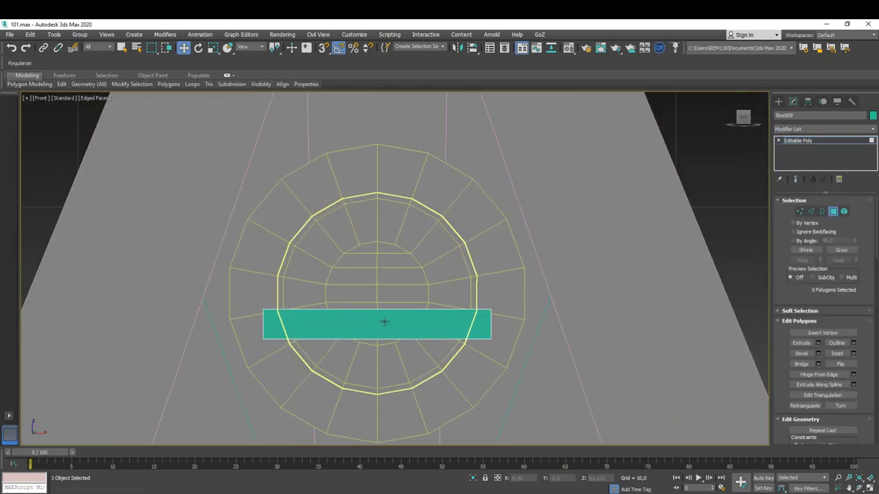
pyautogui.press('4')
pyautogui.moveTo(384, 321); pyautogui.dragTo(385, 269)
# - Trim the bar's end vertices to fit the ring's width
pyautogui.press('1')
pyautogui.moveTo(492, 266); pyautogui.dragTo(503, 308)
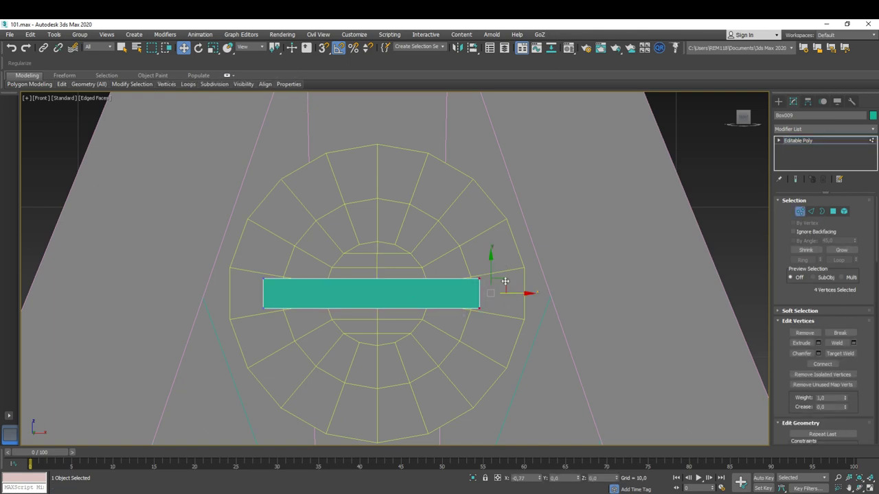
pyautogui.press('1')
pyautogui.hotkey('shift', 'z')
pyautogui.hotkey('shift', 'z')
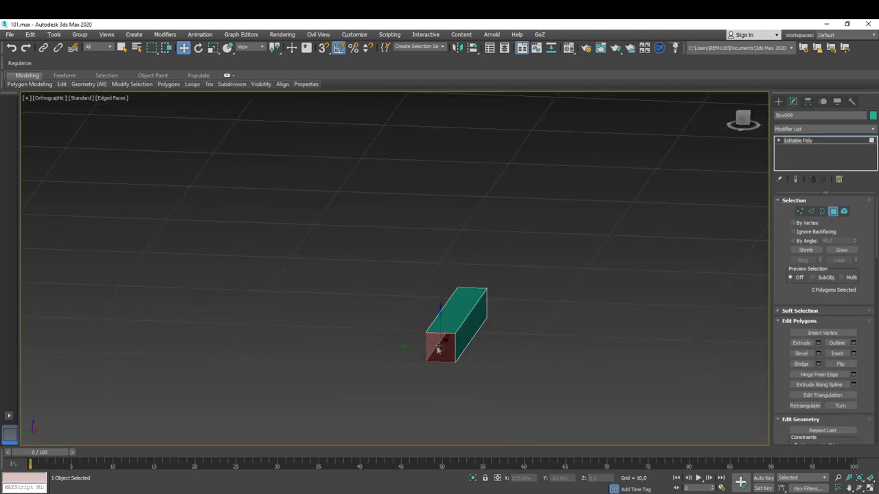
pyautogui.hotkey('shift', 'z')
pyautogui.hotkey('shift', 'z')
pyautogui.hotkey('shift', 'z')
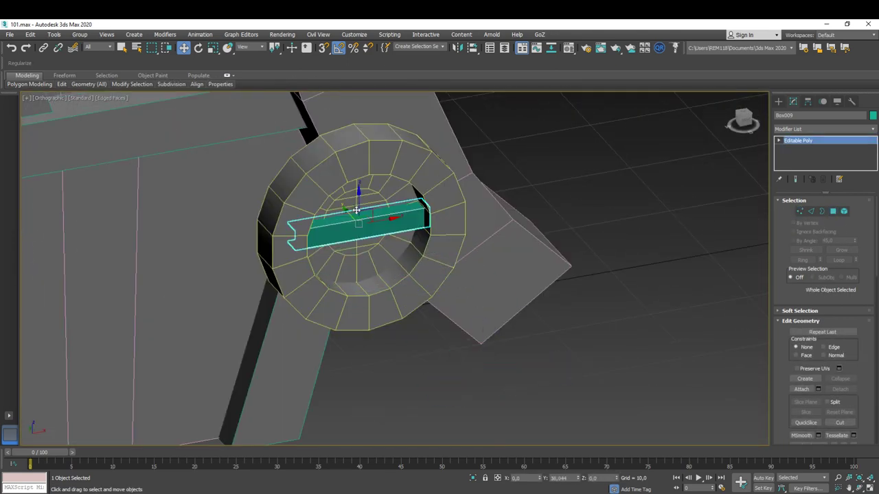
pyautogui.hotkey('shift', 'z')
# - Clone the bar with a -90° Shift-rotation and adjust the clone's vertices
pyautogui.hotkey('shift', 'z')
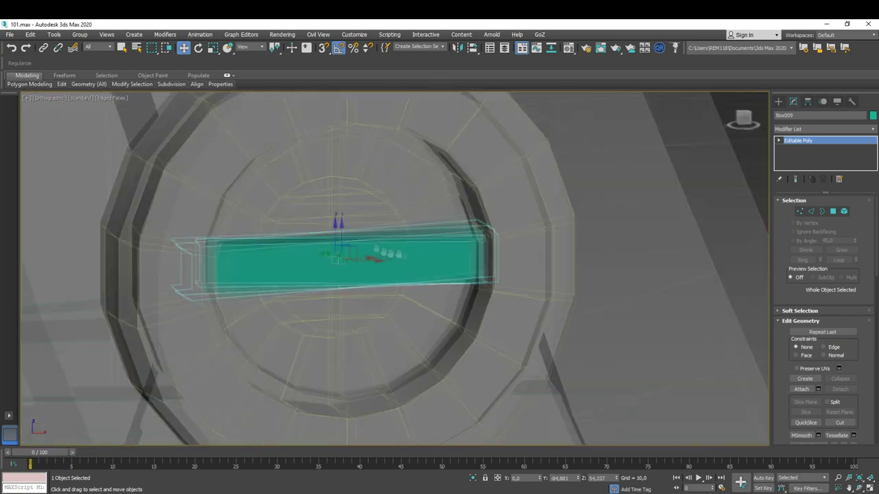
pyautogui.hotkey('shift', 'z')
pyautogui.hotkey('shift', 'z')
pyautogui.hotkey('shift', 'z')
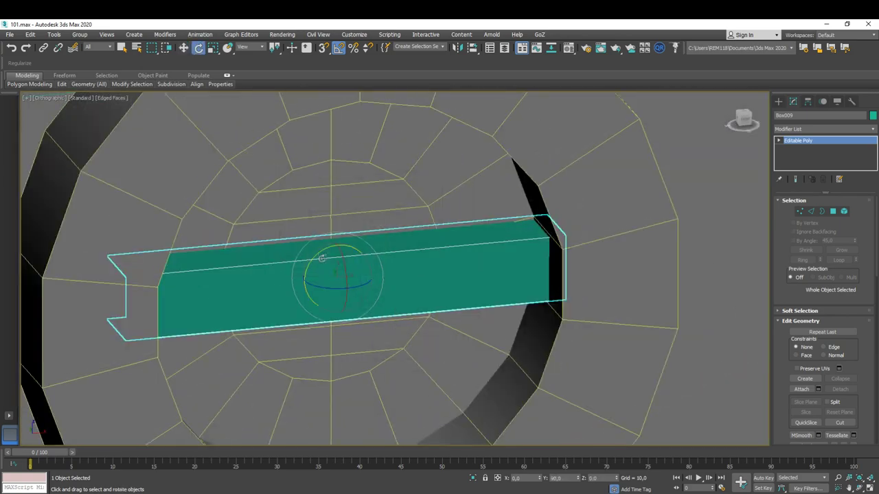
pyautogui.keyDown('shift'); pyautogui.moveTo(321, 258); pyautogui.dragTo(305, 303); pyautogui.keyUp('shift')
pyautogui.hotkey('shift', 'z')
pyautogui.press('w')
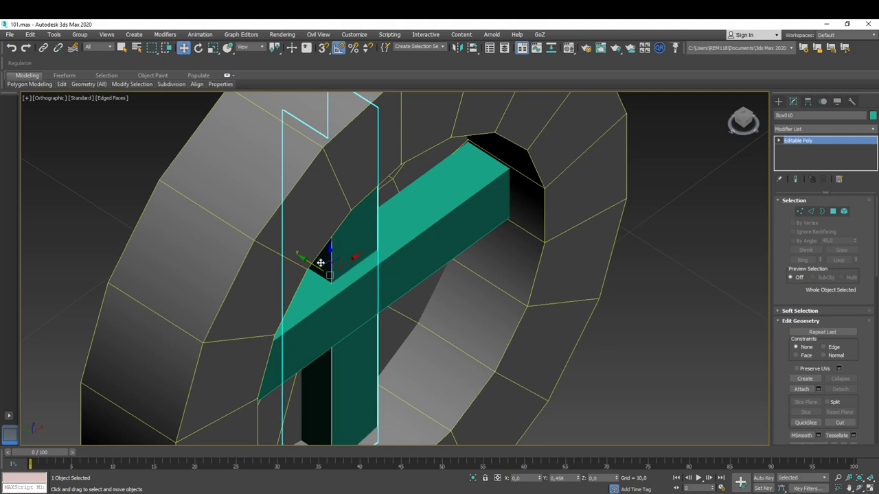
pyautogui.hotkey('ctrl', 'z')
pyautogui.hotkey('ctrl', 'z')
pyautogui.hotkey('shift', 'z')
pyautogui.hotkey('shift', 'z')
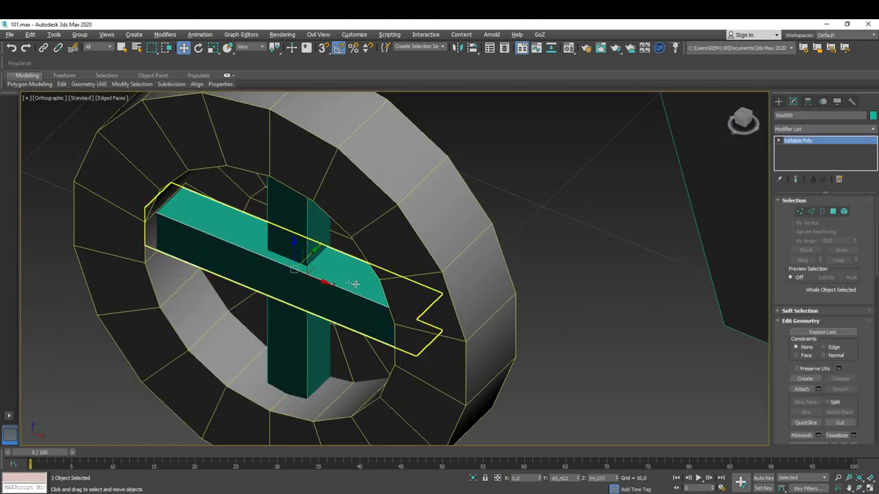
pyautogui.hotkey('shift', 'z')
pyautogui.hotkey('shift', 'z')
pyautogui.press('1')
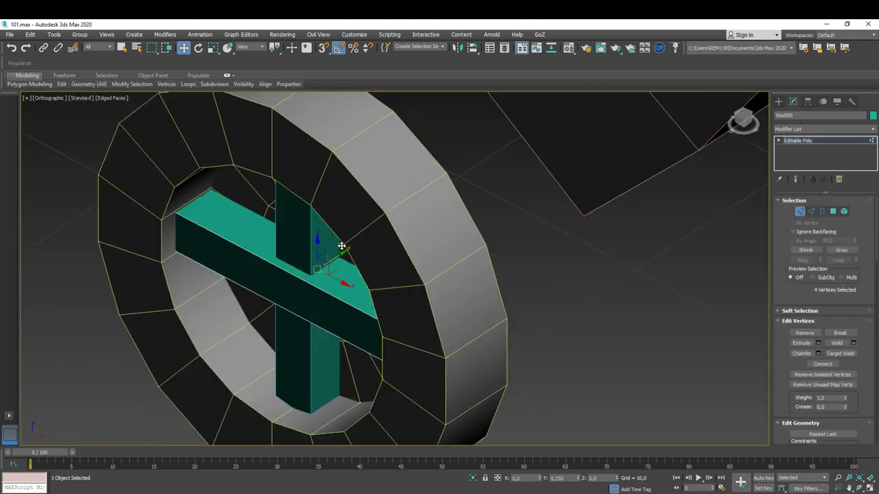
pyautogui.hotkey('shift', 'z')
pyautogui.hotkey('shift', 'z')
pyautogui.press('1')
# - Check the Material Editor, then select the wheel's parts
pyautogui.press('m')
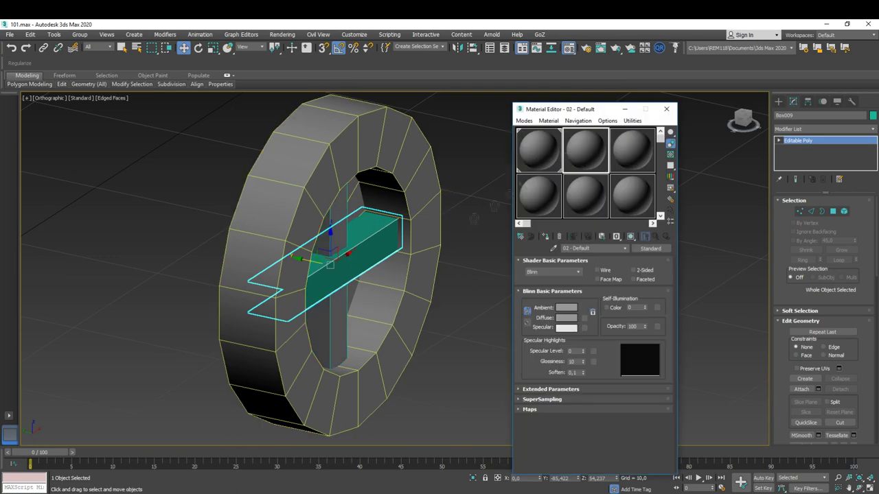
pyautogui.press('m')
pyautogui.hotkey('shift', 'z')
pyautogui.hotkey('shift', 'z')
pyautogui.hotkey('shift', 'z')
pyautogui.hotkey('shift', 'z')
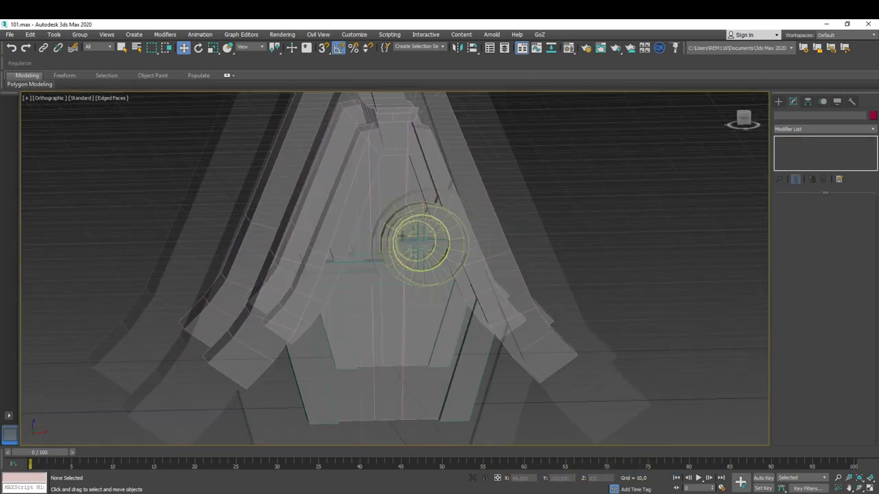
pyautogui.hotkey('shift', 'z')
pyautogui.hotkey('shift', 'z')
pyautogui.hotkey('shift', 'z')
pyautogui.hotkey('shift', 'z')
pyautogui.hotkey('shift', 'z')
pyautogui.hotkey('shift', 'z')
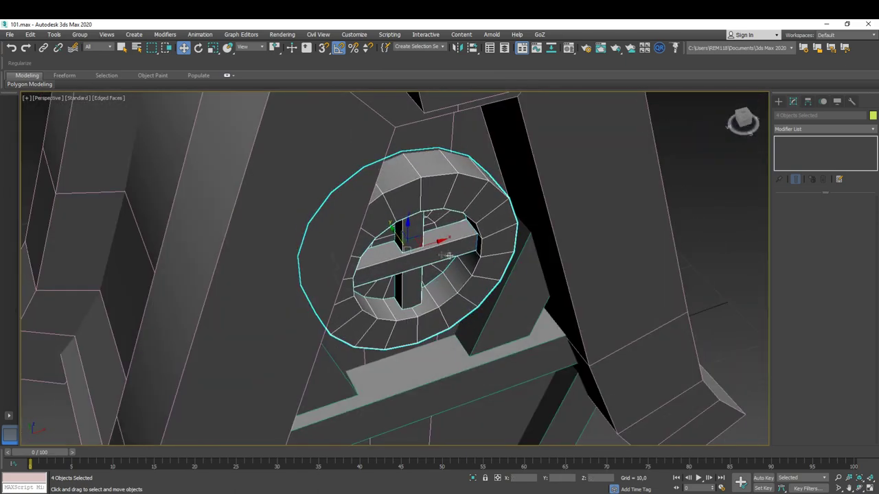
pyautogui.hotkey('shift', 'z')
pyautogui.hotkey('shift', 'z')
pyautogui.hotkey('shift', 'z')
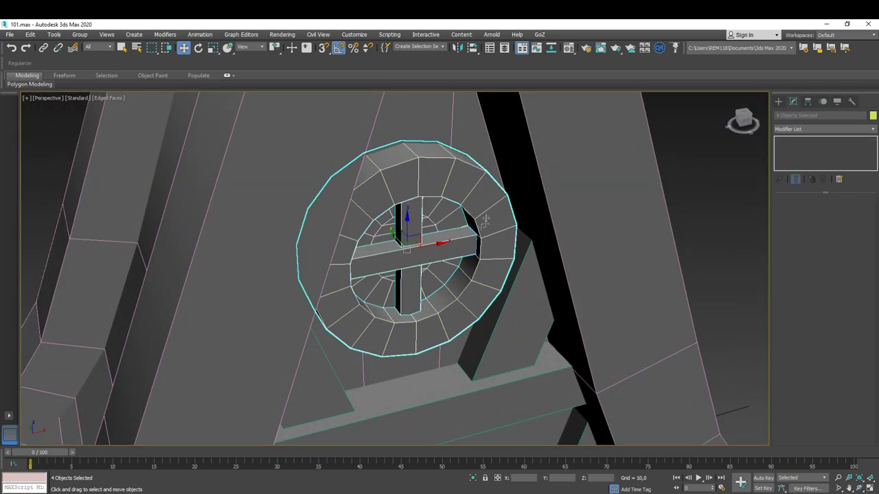
pyautogui.hotkey('shift', 'z')
pyautogui.hotkey('shift', 'z')
pyautogui.hotkey('shift', 'z')
pyautogui.hotkey('shift', 'z')
pyautogui.hotkey('shift', 'z')
pyautogui.hotkey('shift', 'z')
pyautogui.hotkey('shift', 'z')
pyautogui.hotkey('shift', 'z')
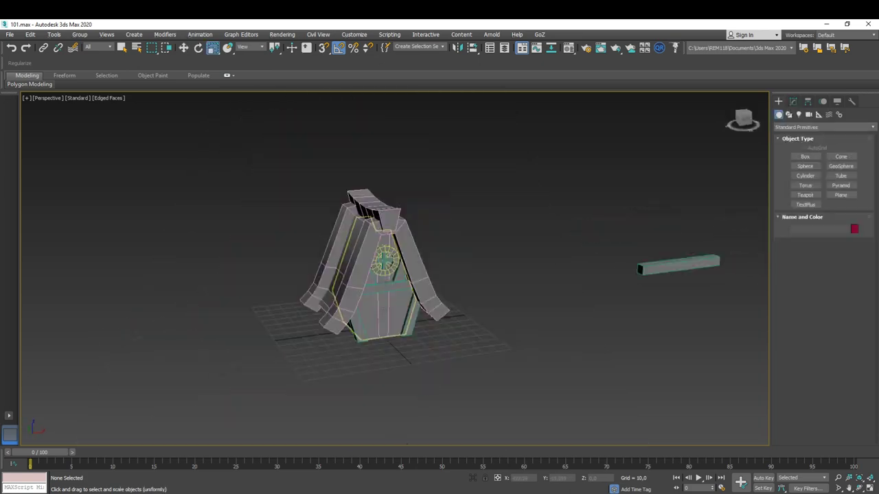
# - Rotate and move Box004 so the long bar stands upright on the lower front wall
pyautogui.rightClick(678, 277)
pyautogui.click(690, 286)
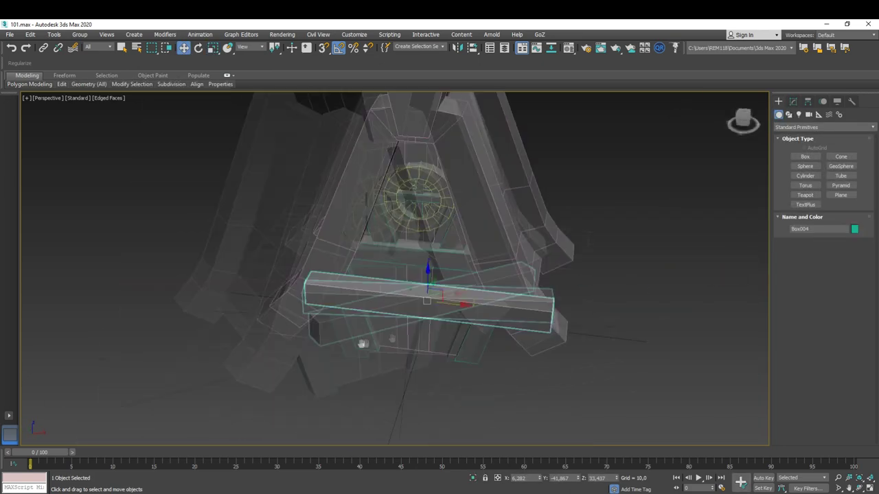
pyautogui.keyDown('shift'); pyautogui.moveTo(371, 333); pyautogui.dragTo(603, 284); pyautogui.keyUp('shift')
pyautogui.click(477, 300)
pyautogui.hotkey('shift', 'z')
pyautogui.press('e')
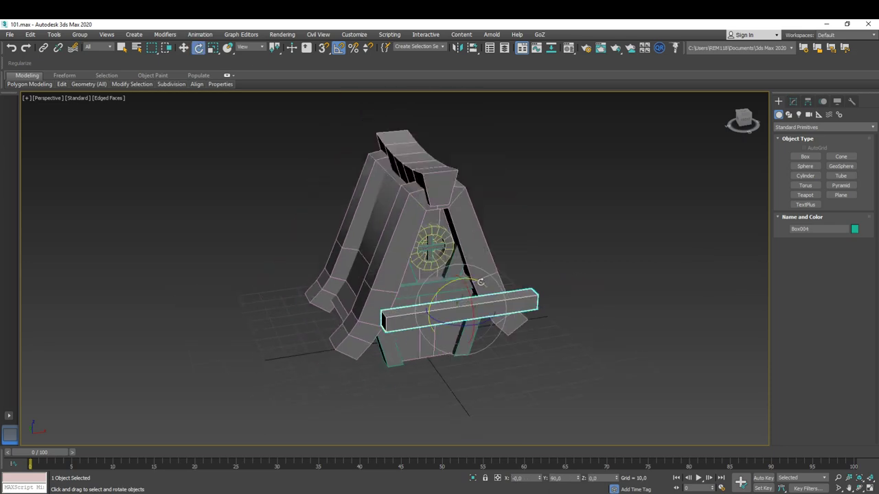
pyautogui.hotkey('shift', 'z')
pyautogui.hotkey('shift', 'z')
pyautogui.rightClick(455, 333)
pyautogui.click(468, 341)
pyautogui.hotkey('shift', 'z')
# - In the Front view, edit the post's vertices to stretch it to wall height
pyautogui.press('4')
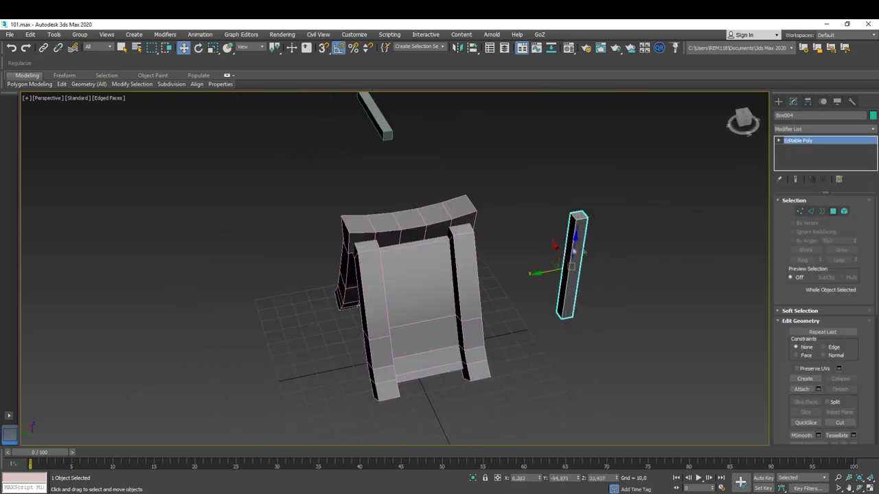
pyautogui.click(568, 247)
pyautogui.hotkey('shift', 'z')
pyautogui.hotkey('shift', 'z')
pyautogui.press('4')
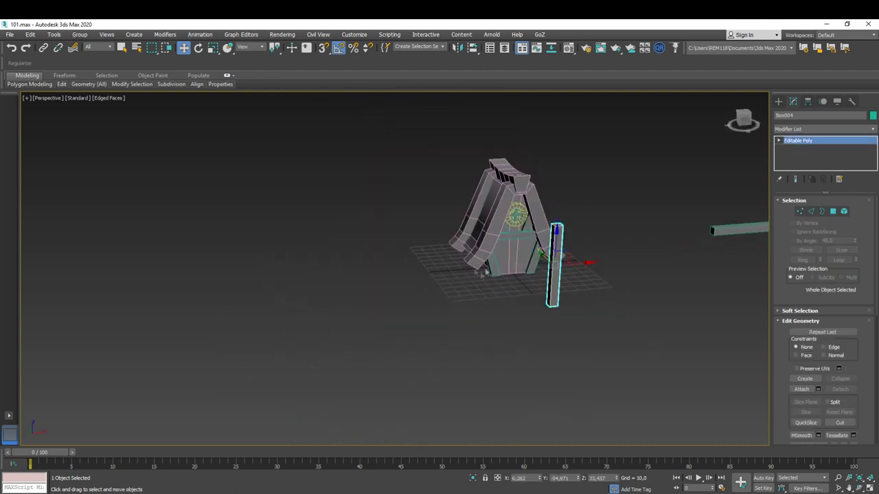
pyautogui.press('f')
pyautogui.scroll(2, 460, 243)
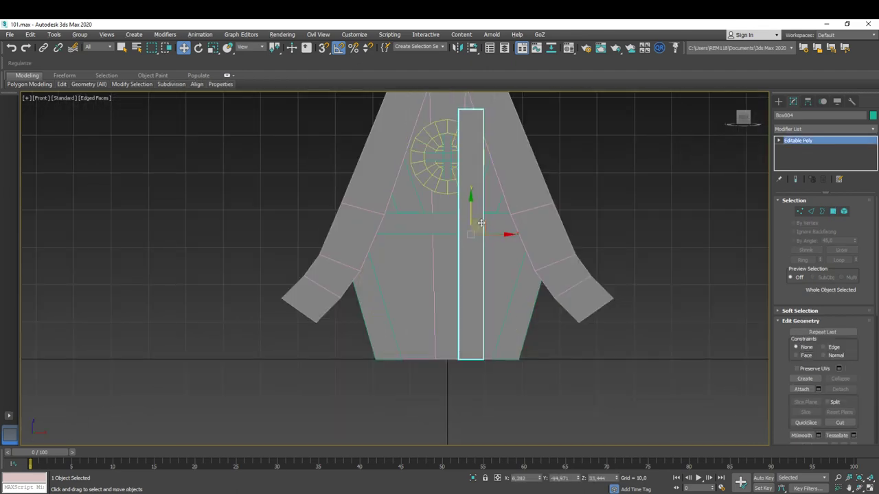
pyautogui.scroll(-2, 483, 220)
pyautogui.press('1')
pyautogui.scroll(3, 478, 257)
pyautogui.scroll(-1, 484, 235)
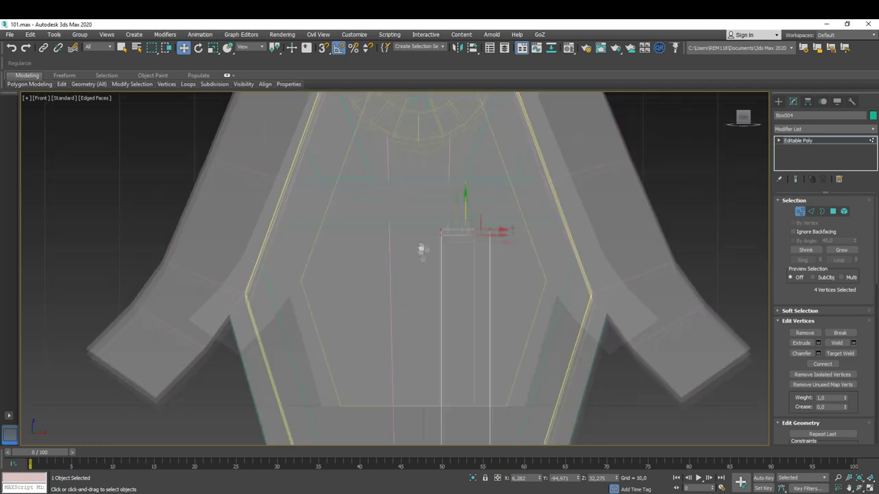
pyautogui.press('1')
pyautogui.scroll(1, 489, 240)
pyautogui.scroll(-1, 489, 240)
pyautogui.press('1')
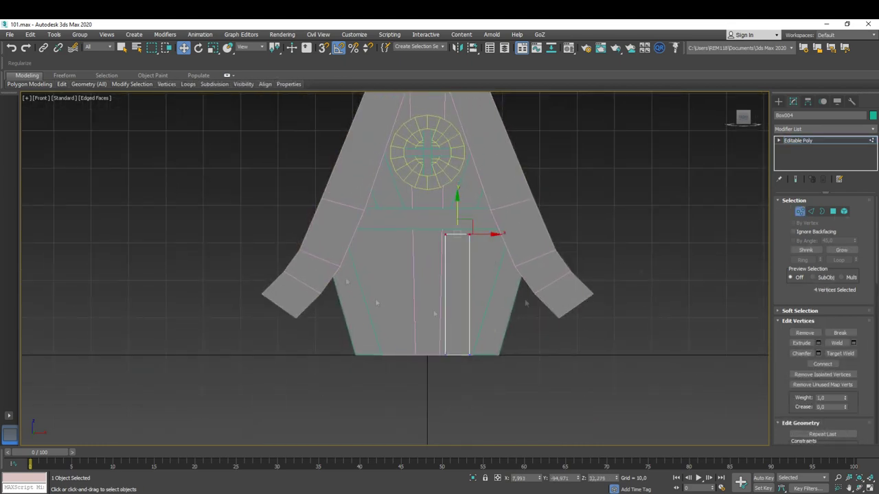
pyautogui.scroll(2, 479, 302)
# - Orbit around the post to check it, then return to the Front view
pyautogui.keyDown('alt'); pyautogui.moveTo(428, 251); pyautogui.dragTo(492, 304, button='middle'); pyautogui.keyUp('alt')
pyautogui.press('1')
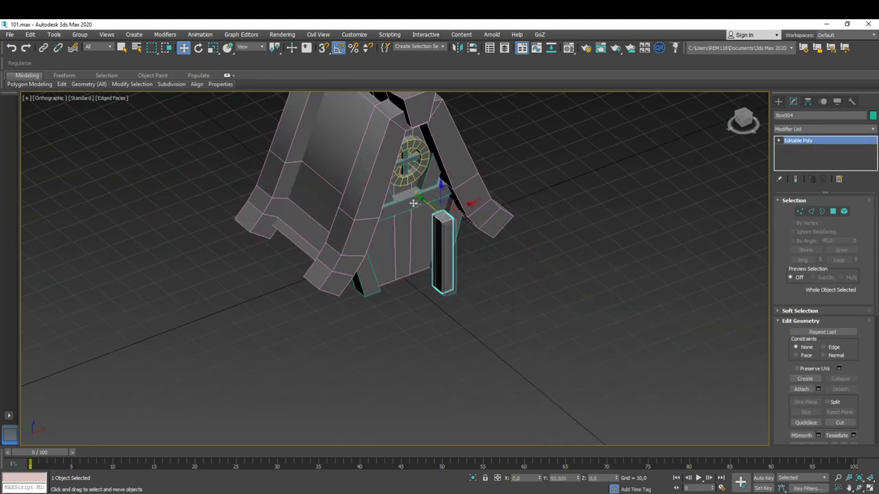
pyautogui.scroll(2, 421, 246)
pyautogui.keyDown('alt'); pyautogui.moveTo(421, 245); pyautogui.dragTo(432, 212, button='middle'); pyautogui.keyUp('alt')
pyautogui.moveTo(382, 189)
pyautogui.keyDown('alt'); pyautogui.mouseDown(button='middle')
pyautogui.moveTo(402, 167)
pyautogui.moveTo(398, 264)
pyautogui.mouseUp(button='middle'); pyautogui.keyUp('alt')
pyautogui.scroll(2, 406, 236)
pyautogui.scroll(-3, 398, 264)
pyautogui.press('f')
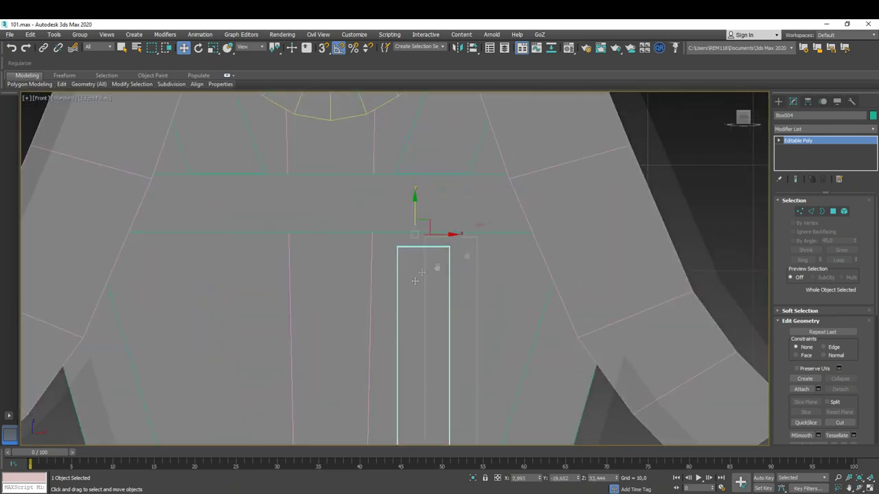
pyautogui.scroll(-4, 495, 246)
# - Shift-move a second post beside the first as the other door jamb, then enable Affect Pivot Only
pyautogui.keyDown('shift'); pyautogui.moveTo(423, 240); pyautogui.dragTo(457, 240); pyautogui.keyUp('shift')
pyautogui.press('Return')
pyautogui.scroll(2, 392, 275)
pyautogui.keyDown('ctrl'); pyautogui.click(489, 309); pyautogui.keyUp('ctrl')
pyautogui.click(807, 102)
pyautogui.click(821, 166)
# - Rotate-clone the post into a horizontal copy, Box013, lying across it
pyautogui.press('e')
pyautogui.keyDown('shift'); pyautogui.moveTo(403, 263); pyautogui.dragTo(422, 302); pyautogui.keyUp('shift')
pyautogui.press('Return')
pyautogui.press('w')
pyautogui.press('F12')
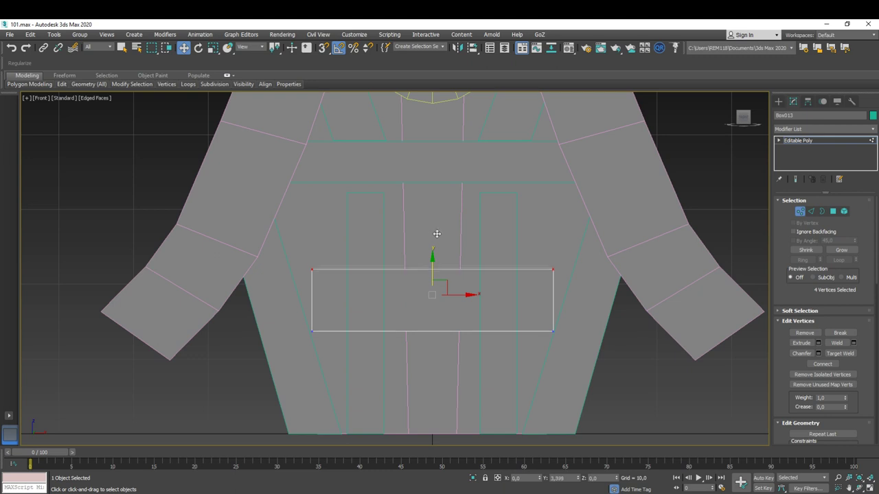
# - Scale the lower vertices of Box013 into a trapezoid and raise it above the door posts
pyautogui.scroll(-1, 443, 274)
pyautogui.rightClick(543, 285)
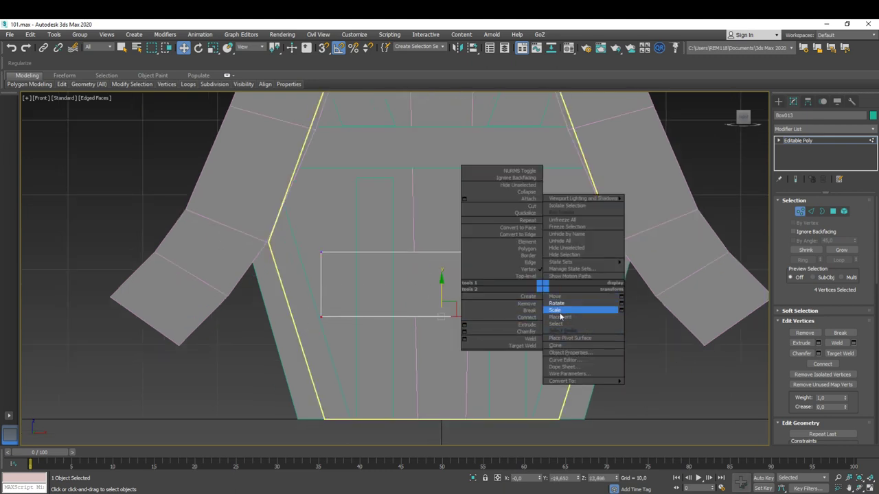
pyautogui.click(557, 310)
pyautogui.moveTo(540, 343); pyautogui.dragTo(570, 240)
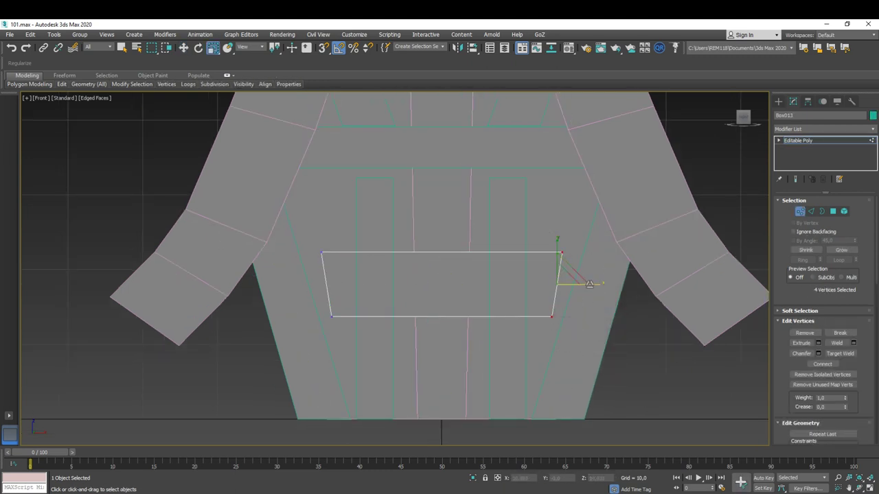
pyautogui.click(801, 215)
pyautogui.moveTo(453, 272); pyautogui.dragTo(454, 199)
pyautogui.moveTo(455, 198)
pyautogui.keyDown('alt'); pyautogui.mouseDown(button='middle')
pyautogui.moveTo(449, 277)
pyautogui.moveTo(471, 270)
pyautogui.moveTo(451, 279)
pyautogui.mouseUp(button='middle'); pyautogui.keyUp('alt')
pyautogui.scroll(4, 449, 277)
# - Check the lintel in Front view with X-ray, then create a Plane before the house
pyautogui.press('1')
pyautogui.scroll(-5, 476, 297)
pyautogui.press('f')
pyautogui.hotkey('alt', 'x')
pyautogui.scroll(-3, 401, 236)
pyautogui.keyDown('alt'); pyautogui.moveTo(412, 314); pyautogui.dragTo(414, 341, button='middle'); pyautogui.keyUp('alt')
pyautogui.press('p')
pyautogui.hotkey('alt', 'x')
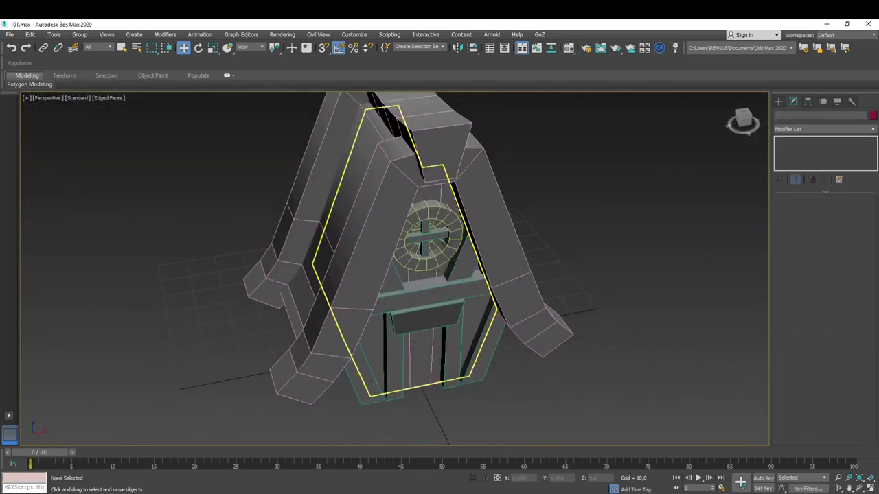
pyautogui.moveTo(424, 433); pyautogui.dragTo(423, 357, button='middle')
pyautogui.hotkey('shift', 'p')
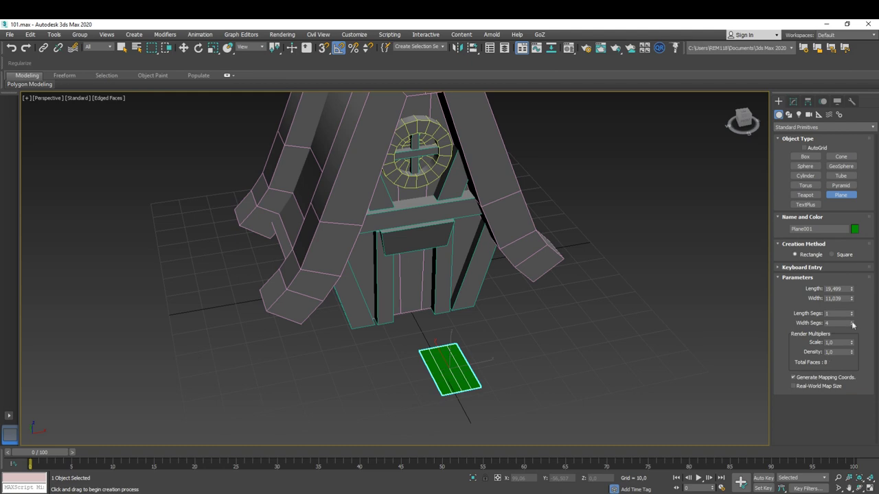
# - Rotate Plane001 upright and convert it to an Editable Poly
pyautogui.rightClick(461, 373)
pyautogui.click(474, 386)
pyautogui.moveTo(455, 359); pyautogui.dragTo(453, 334)
pyautogui.press('f')
pyautogui.click(184, 47)
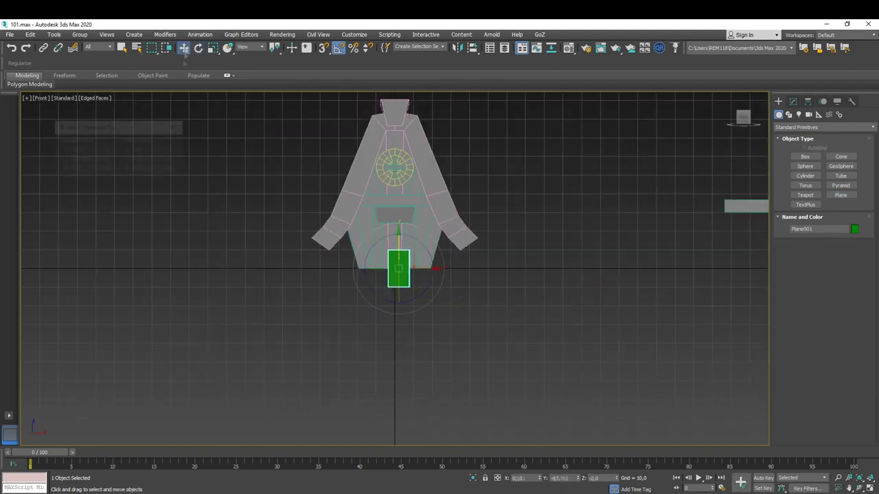
pyautogui.scroll(5, 398, 268)
pyautogui.scroll(4, 398, 269)
pyautogui.rightClick(402, 292)
pyautogui.moveTo(463, 390)
pyautogui.click(512, 393)
# - Extrude the panel's edges for thickness and move the door panel into the doorway
pyautogui.moveTo(385, 364); pyautogui.dragTo(412, 429, button='middle')
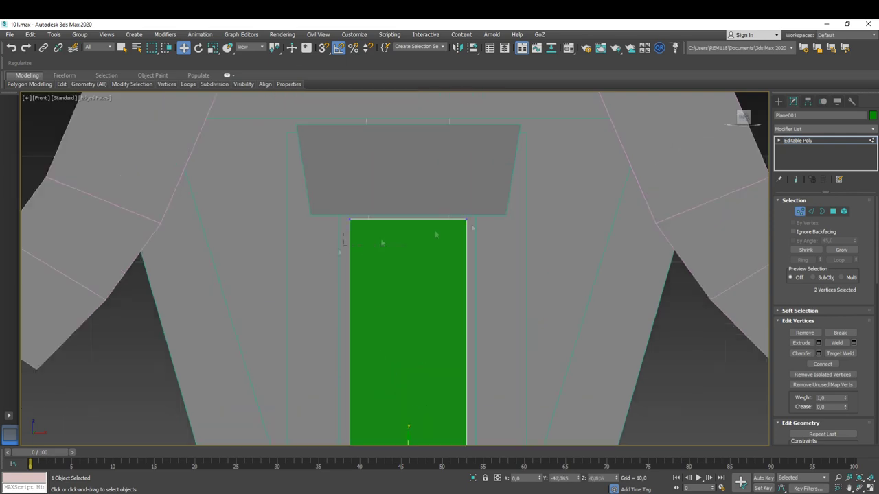
pyautogui.scroll(-3, 410, 190)
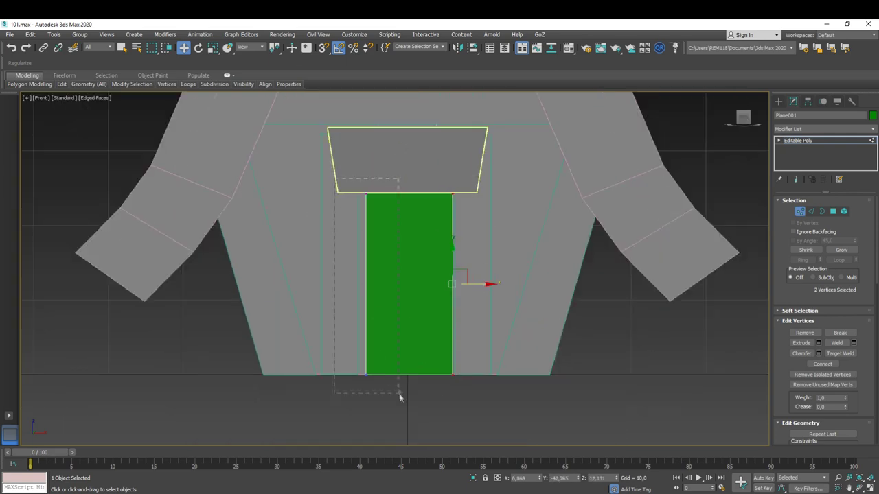
pyautogui.scroll(-3, 384, 316)
pyautogui.keyDown('alt'); pyautogui.moveTo(373, 349); pyautogui.dragTo(409, 241, button='middle'); pyautogui.keyUp('alt')
pyautogui.press('2')
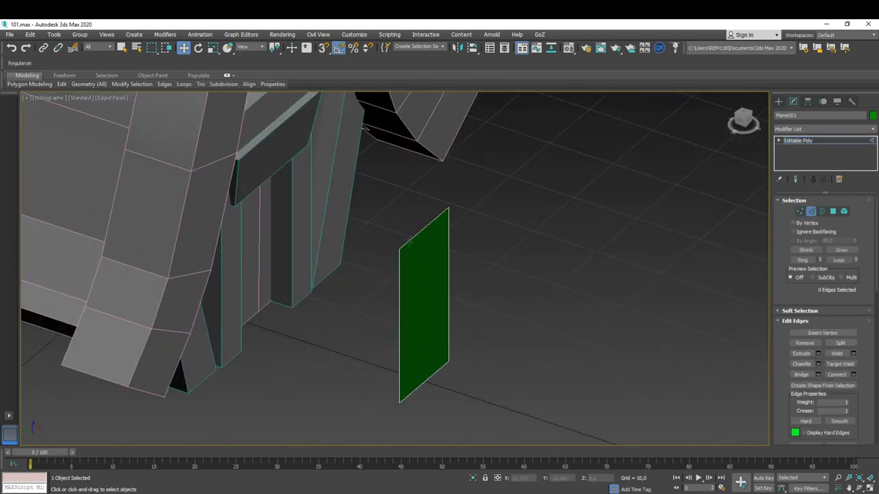
pyautogui.moveTo(398, 296); pyautogui.dragTo(412, 309, button='middle')
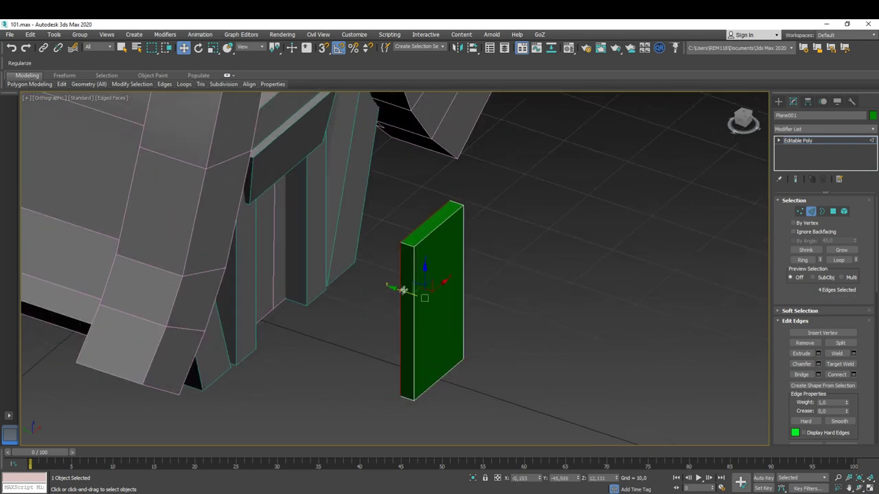
pyautogui.press('2')
pyautogui.moveTo(410, 308); pyautogui.dragTo(260, 224)
# - Adjust the door post's top vertices and the lintel's four corners so they meet
pyautogui.moveTo(242, 187)
pyautogui.keyDown('alt'); pyautogui.mouseDown(button='middle')
pyautogui.moveTo(457, 320)
pyautogui.moveTo(412, 275)
pyautogui.mouseUp(button='middle'); pyautogui.keyUp('alt')
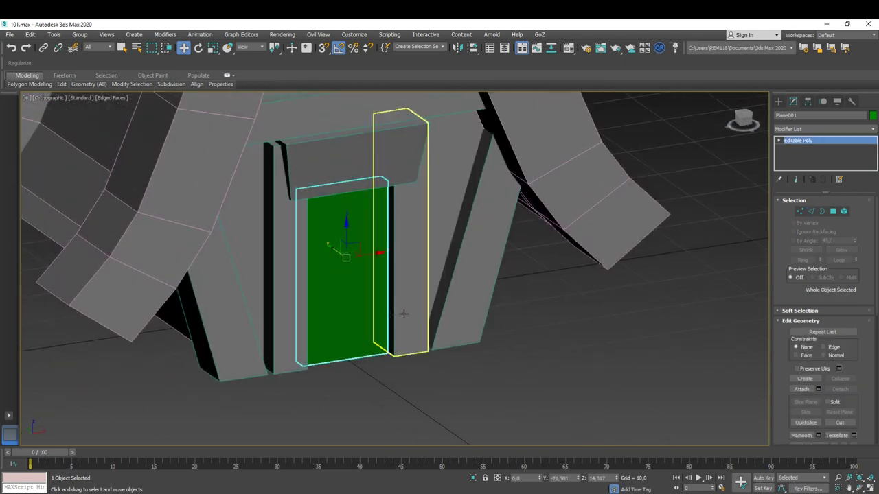
pyautogui.press('m')
pyautogui.press('m')
pyautogui.click(341, 379)
pyautogui.press('f')
pyautogui.scroll(3, 322, 313)
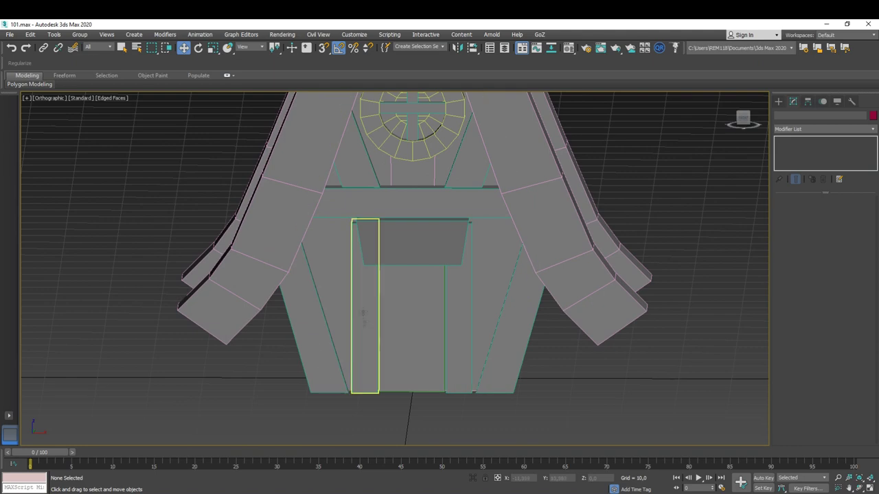
pyautogui.scroll(-5, 412, 295)
pyautogui.scroll(5, 439, 292)
pyautogui.click(438, 292)
pyautogui.press('1')
pyautogui.moveTo(446, 175); pyautogui.dragTo(481, 224)
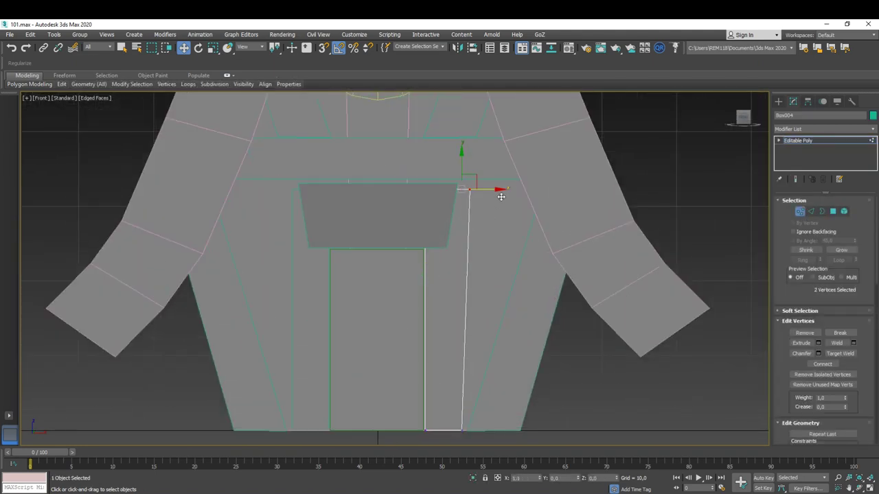
pyautogui.moveTo(279, 175)
pyautogui.mouseDown()
pyautogui.moveTo(311, 235)
pyautogui.moveTo(460, 261)
pyautogui.mouseUp()
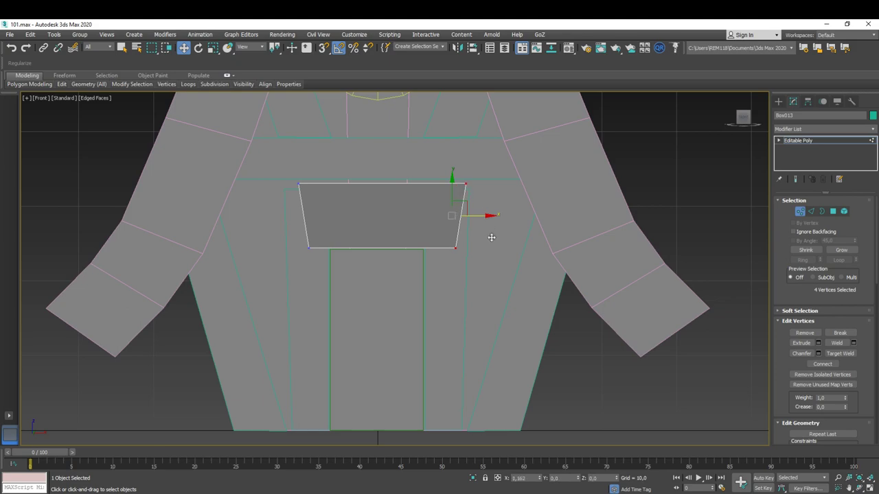
pyautogui.scroll(-3, 343, 224)
pyautogui.scroll(1, 343, 224)
pyautogui.moveTo(344, 223)
pyautogui.keyDown('alt'); pyautogui.mouseDown(button='middle')
pyautogui.moveTo(407, 356)
pyautogui.moveTo(425, 344)
pyautogui.mouseUp(button='middle'); pyautogui.keyUp('alt')
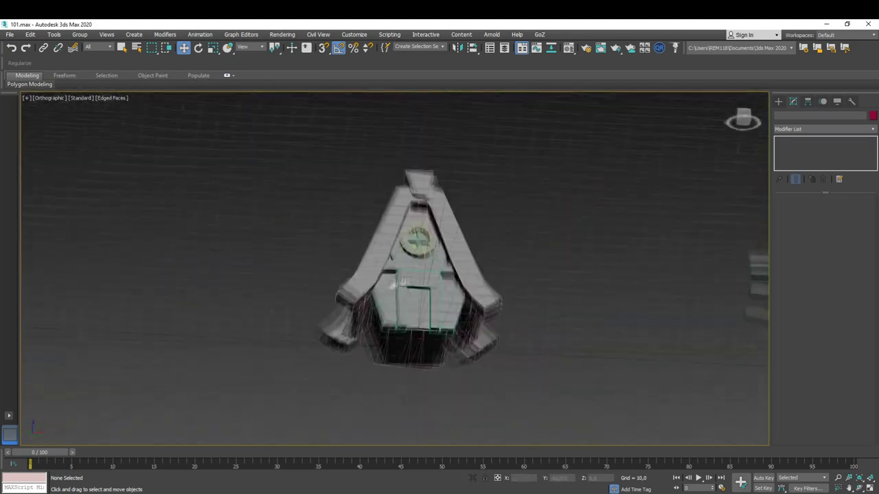
# - Shift-move copies of the door posts and lintel, rotate them 180°, and place them in Left view
pyautogui.keyDown('alt'); pyautogui.moveTo(425, 344); pyautogui.dragTo(420, 340, button='middle'); pyautogui.keyUp('alt')
pyautogui.scroll(5, 433, 285)
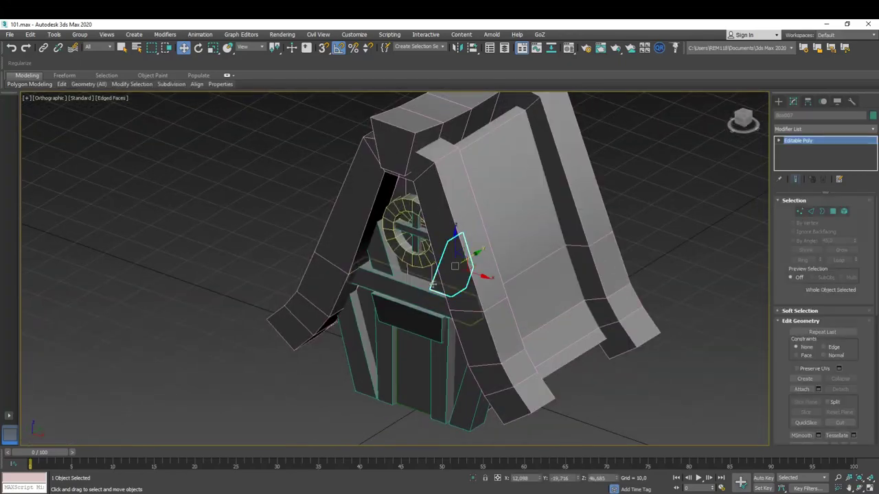
pyautogui.keyDown('alt'); pyautogui.moveTo(455, 266); pyautogui.dragTo(412, 288, button='middle'); pyautogui.keyUp('alt')
pyautogui.keyDown('shift'); pyautogui.moveTo(357, 288); pyautogui.dragTo(549, 206); pyautogui.keyUp('shift')
pyautogui.press('e')
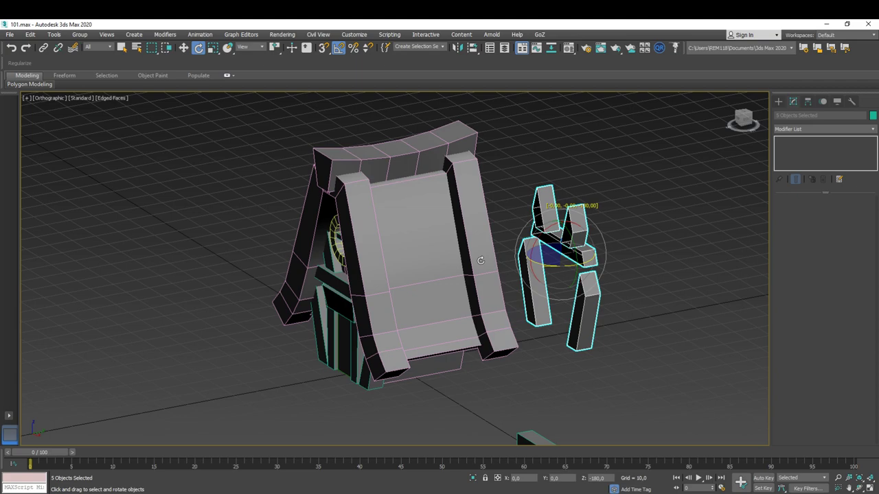
pyautogui.rightClick(555, 278)
pyautogui.click(577, 288)
pyautogui.press('l')
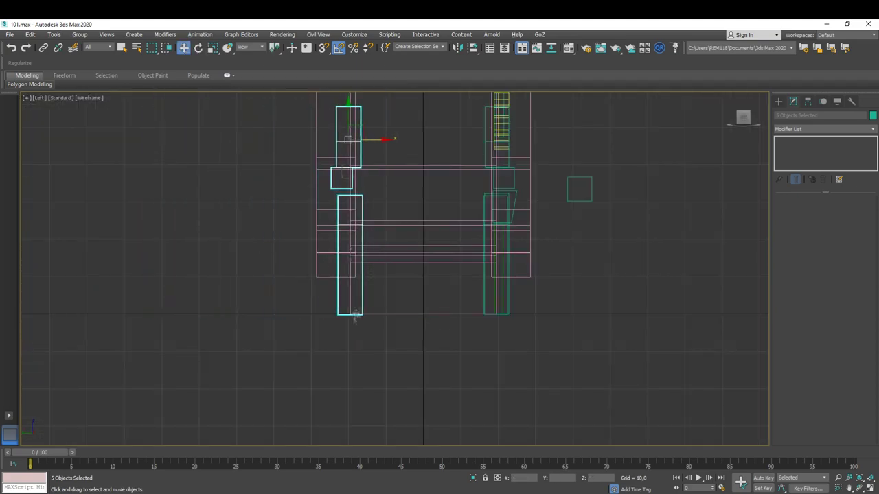
# - Restore a shaded perspective view to check the back-wall copies, then select the long bar
pyautogui.press('p')
pyautogui.press('F3')
pyautogui.moveTo(361, 320)
pyautogui.keyDown('alt'); pyautogui.mouseDown(button='middle')
pyautogui.moveTo(465, 249)
pyautogui.moveTo(379, 246)
pyautogui.moveTo(481, 274)
pyautogui.mouseUp(button='middle'); pyautogui.keyUp('alt')
pyautogui.click(465, 250)
pyautogui.click(726, 240)
pyautogui.keyDown('alt'); pyautogui.moveTo(726, 240); pyautogui.dragTo(524, 320, button='middle'); pyautogui.keyUp('alt')
# - Lower the bar to the cottage's base in the Front view
pyautogui.press('f')
pyautogui.press('z')
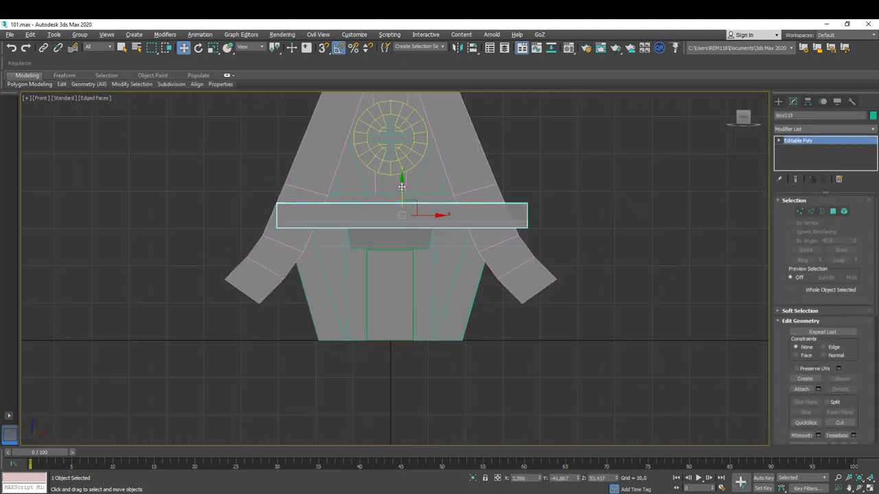
pyautogui.moveTo(402, 186); pyautogui.dragTo(402, 323)
pyautogui.scroll(2, 407, 322)
pyautogui.scroll(3, 350, 352)
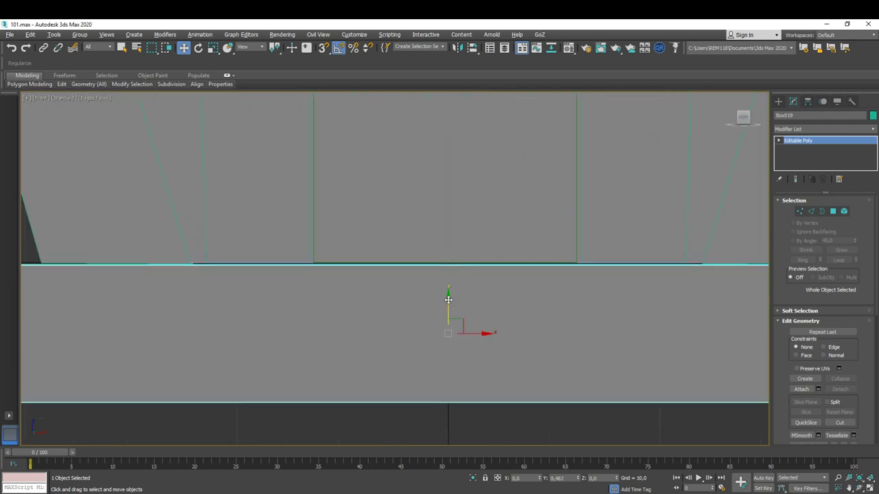
pyautogui.scroll(-2, 350, 352)
pyautogui.press('F3')
pyautogui.scroll(-3, 557, 313)
# - Select the vertices at the bar's right end, then return to whole-object editing
pyautogui.press('1')
pyautogui.scroll(2, 558, 312)
pyautogui.moveTo(529, 275); pyautogui.dragTo(547, 350)
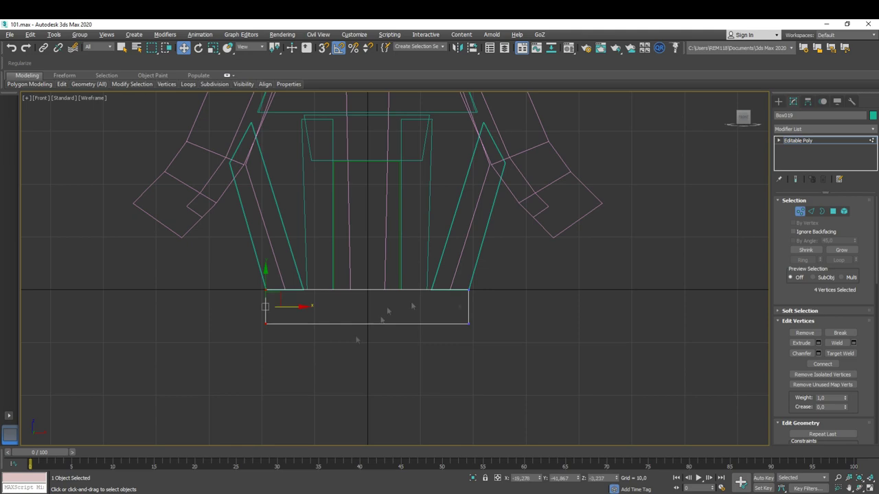
pyautogui.scroll(2, 501, 310)
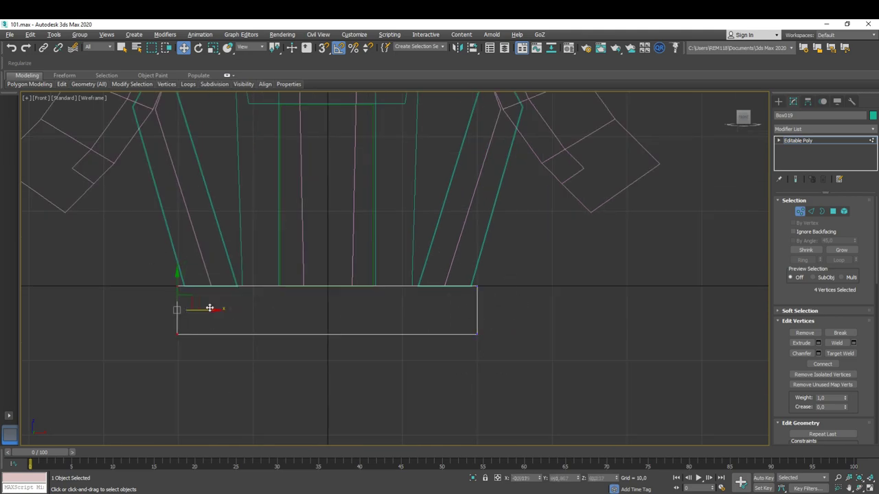
pyautogui.press('F3')
pyautogui.scroll(-3, 198, 364)
pyautogui.keyDown('alt'); pyautogui.moveTo(198, 364); pyautogui.dragTo(333, 353, button='middle'); pyautogui.keyUp('alt')
pyautogui.press('l')
pyautogui.press('1')
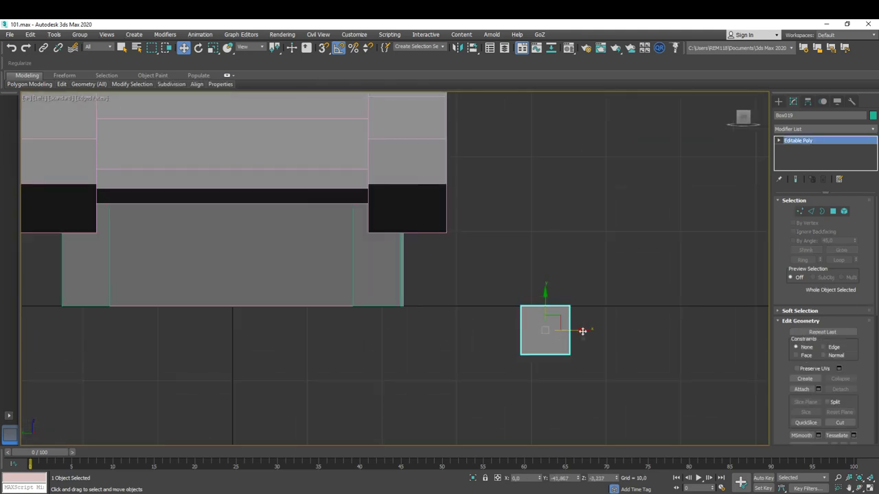
# - Shift-copy the foot box under the left leg and clone a copy rotated -90°
pyautogui.moveTo(421, 356); pyautogui.dragTo(436, 337, button='middle')
pyautogui.keyDown('shift'); pyautogui.moveTo(436, 338); pyautogui.dragTo(306, 381); pyautogui.keyUp('shift')
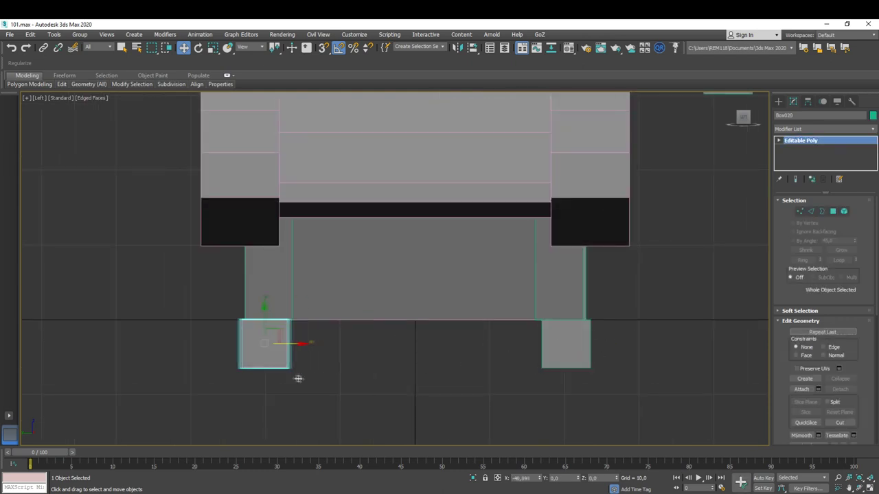
pyautogui.press('e')
pyautogui.keyDown('shift'); pyautogui.moveTo(289, 329); pyautogui.dragTo(390, 313); pyautogui.keyUp('shift')
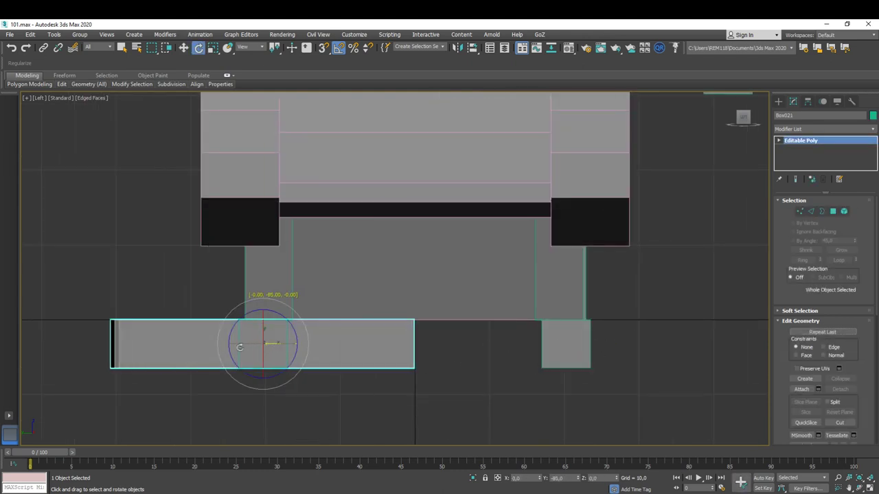
pyautogui.press('Return')
# - Slide the rotated copy right and stretch its end vertices into a long base beam
pyautogui.press('w')
pyautogui.moveTo(271, 337); pyautogui.dragTo(404, 337)
pyautogui.scroll(5, 539, 330)
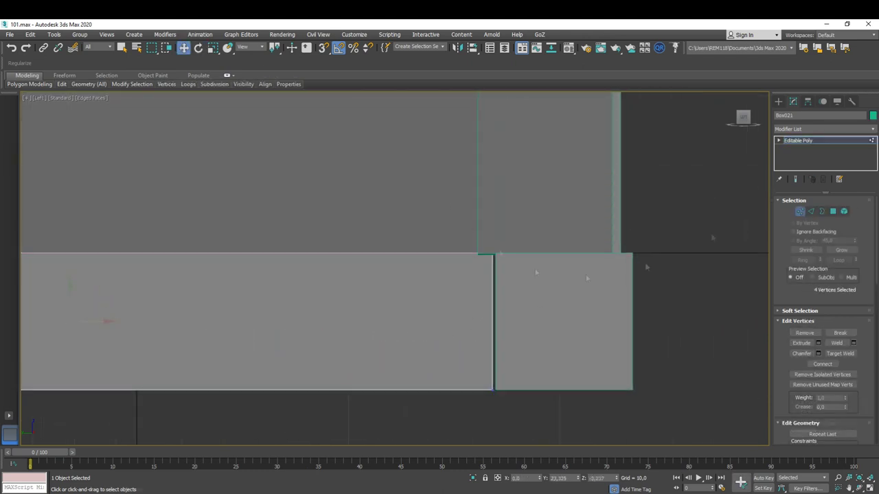
pyautogui.press('1')
pyautogui.moveTo(440, 289); pyautogui.dragTo(479, 318)
pyautogui.scroll(-4, 492, 331)
pyautogui.moveTo(211, 216); pyautogui.dragTo(293, 430)
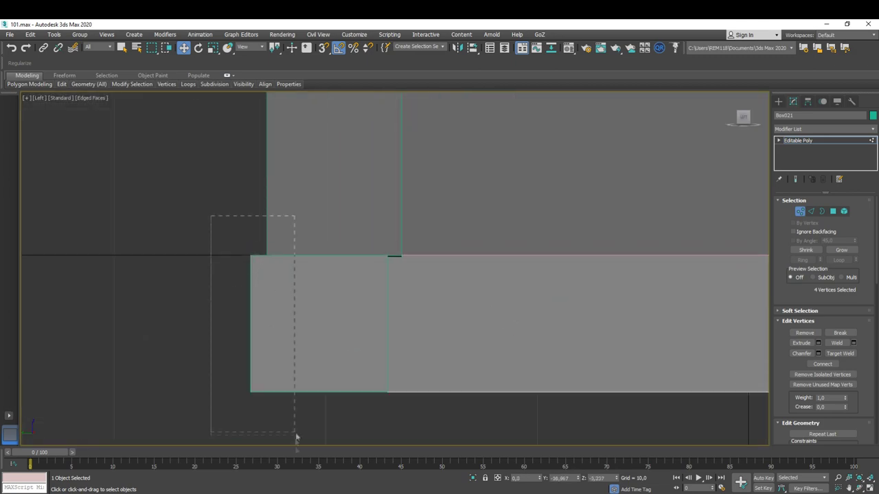
pyautogui.keyDown('alt'); pyautogui.moveTo(412, 338); pyautogui.dragTo(476, 372, button='middle'); pyautogui.keyUp('alt')
pyautogui.press('6')
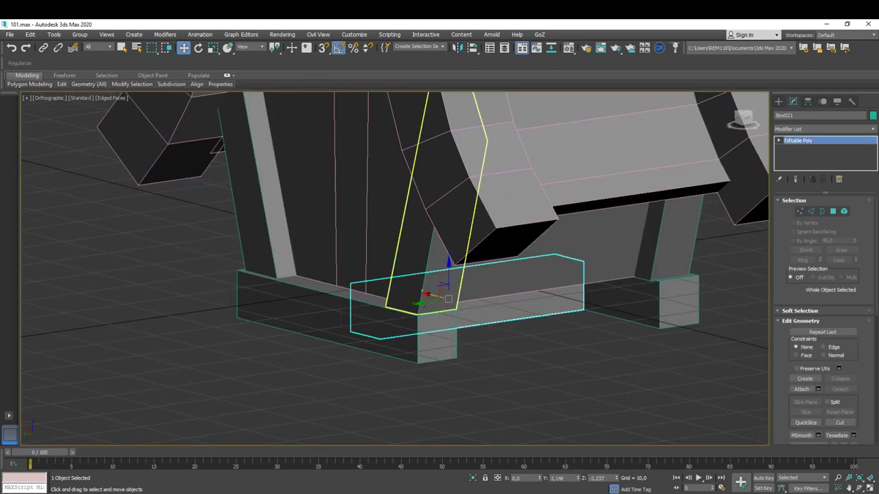
pyautogui.scroll(-5, 505, 386)
pyautogui.keyDown('shift'); pyautogui.moveTo(461, 334); pyautogui.dragTo(496, 377); pyautogui.keyUp('shift')
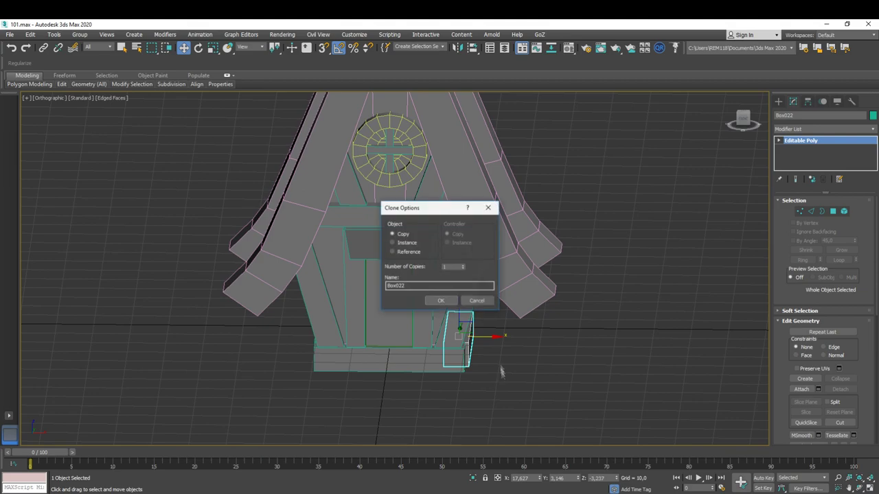
# - Narrow the new foot box copy by moving its right-side vertices in the Left view
pyautogui.press('Return')
pyautogui.scroll(5, 597, 311)
pyautogui.keyDown('alt'); pyautogui.moveTo(587, 303); pyautogui.dragTo(545, 317, button='middle'); pyautogui.keyUp('alt')
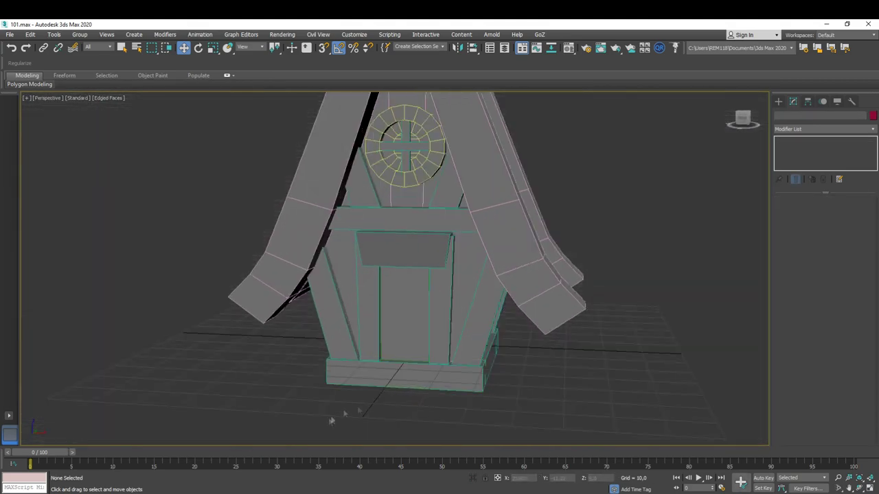
pyautogui.click(438, 369)
pyautogui.press('l')
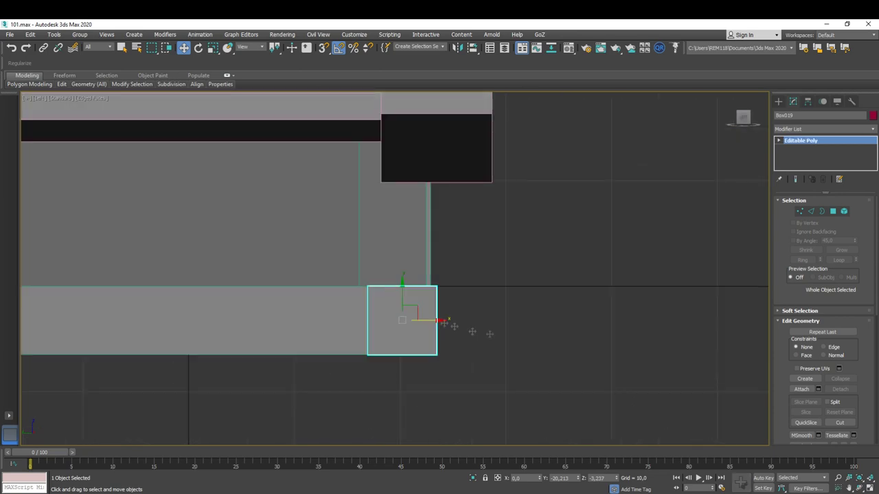
pyautogui.scroll(5, 453, 337)
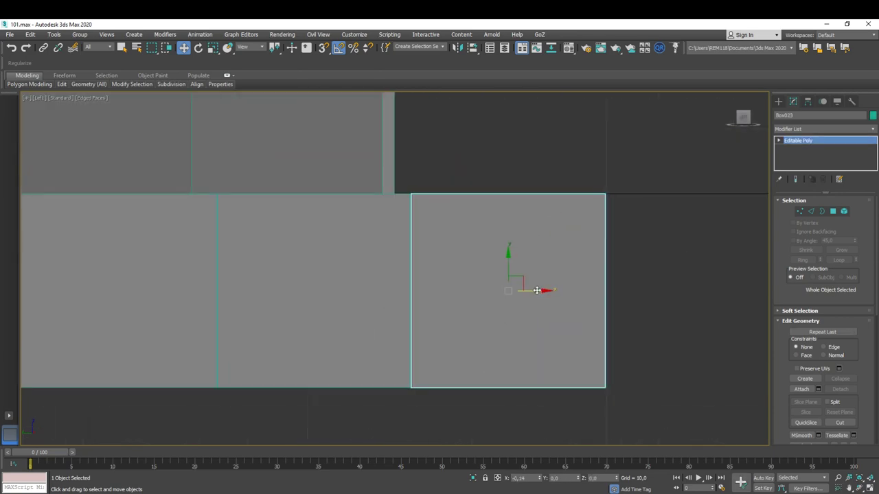
pyautogui.scroll(-5, 537, 290)
pyautogui.press('1')
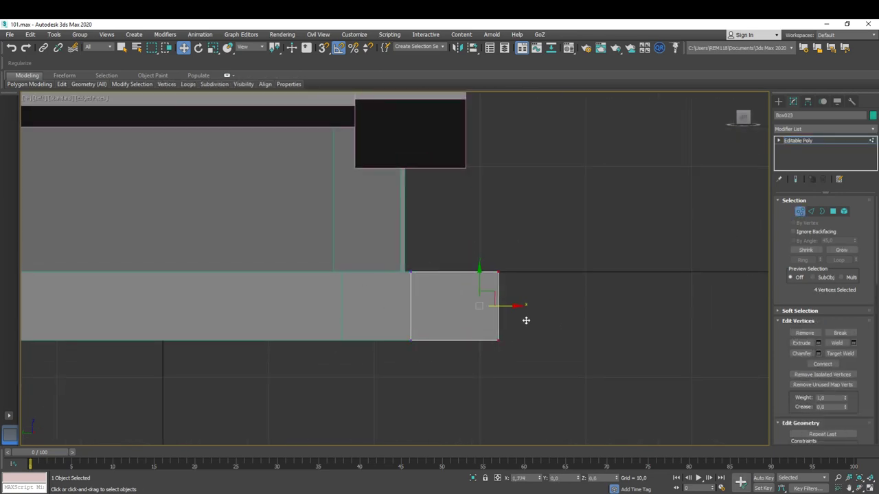
pyautogui.moveTo(525, 321); pyautogui.dragTo(435, 339, button='middle')
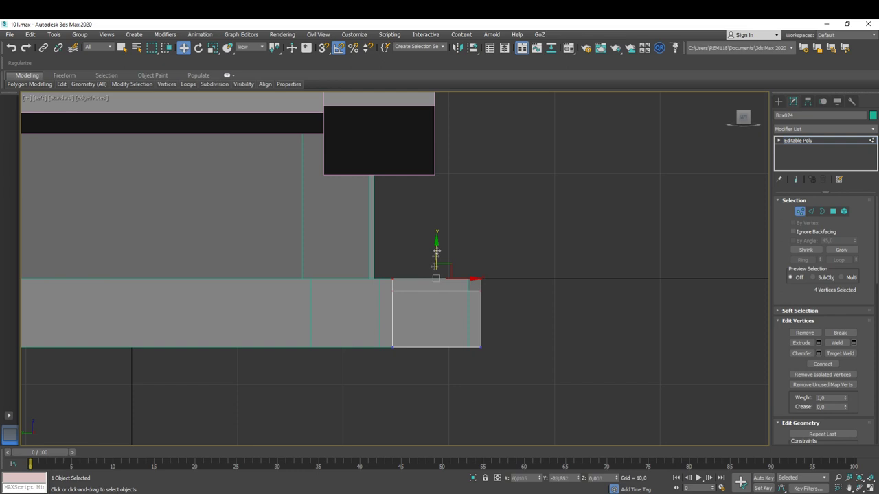
pyautogui.click(798, 212)
# - Select the lower step box and frame it in the Front view
pyautogui.moveTo(401, 289); pyautogui.dragTo(413, 287, button='middle')
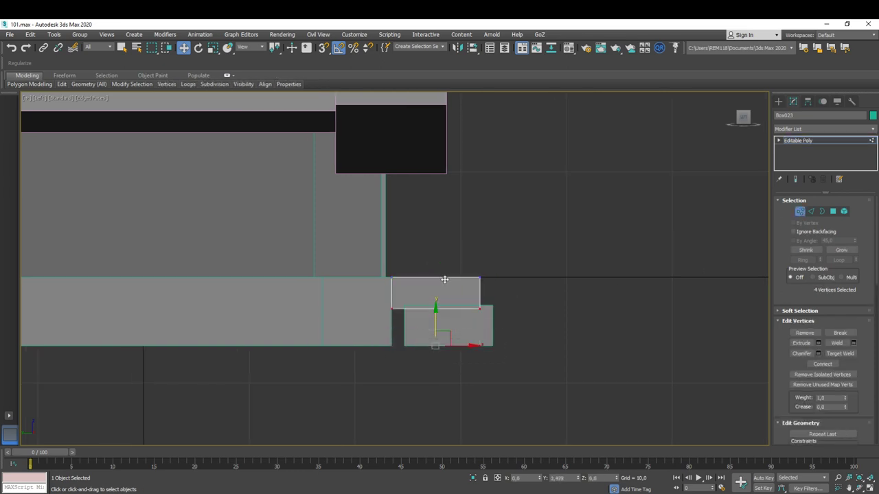
pyautogui.scroll(5, 445, 288)
pyautogui.click(529, 378)
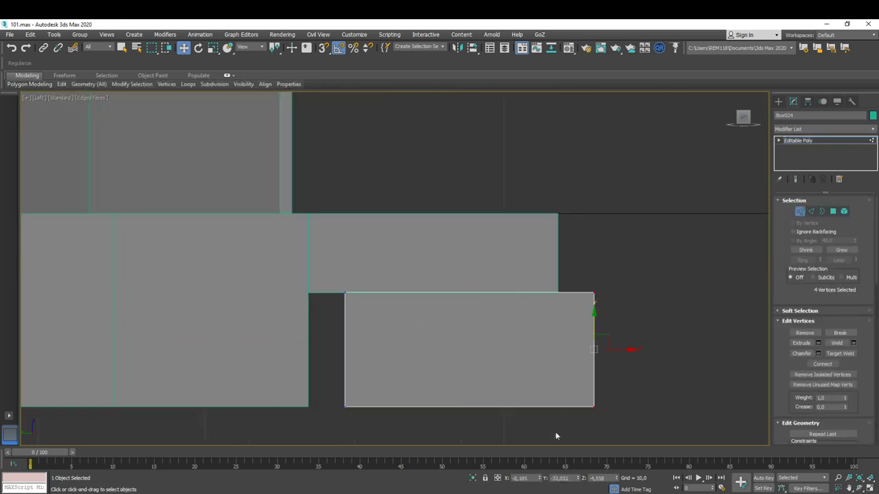
pyautogui.scroll(-3, 515, 357)
pyautogui.keyDown('alt'); pyautogui.moveTo(520, 357); pyautogui.dragTo(458, 348, button='middle'); pyautogui.keyUp('alt')
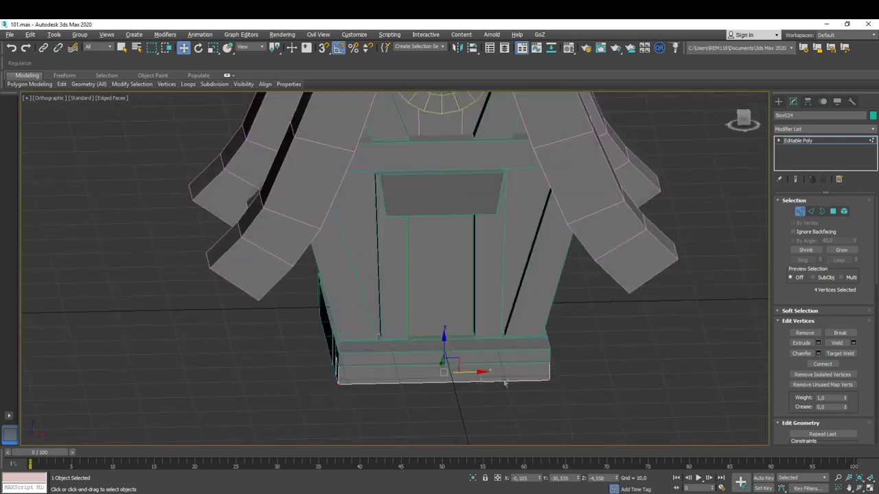
pyautogui.press('1')
pyautogui.press('f')
pyautogui.press('z')
# - Inspect the lower step box's vertices from the Front and Left views
pyautogui.press('1')
pyautogui.moveTo(294, 352)
pyautogui.keyDown('alt'); pyautogui.mouseDown(button='middle')
pyautogui.moveTo(268, 403)
pyautogui.moveTo(371, 330)
pyautogui.mouseUp(button='middle'); pyautogui.keyUp('alt')
pyautogui.press('1')
pyautogui.press('f')
pyautogui.press('1')
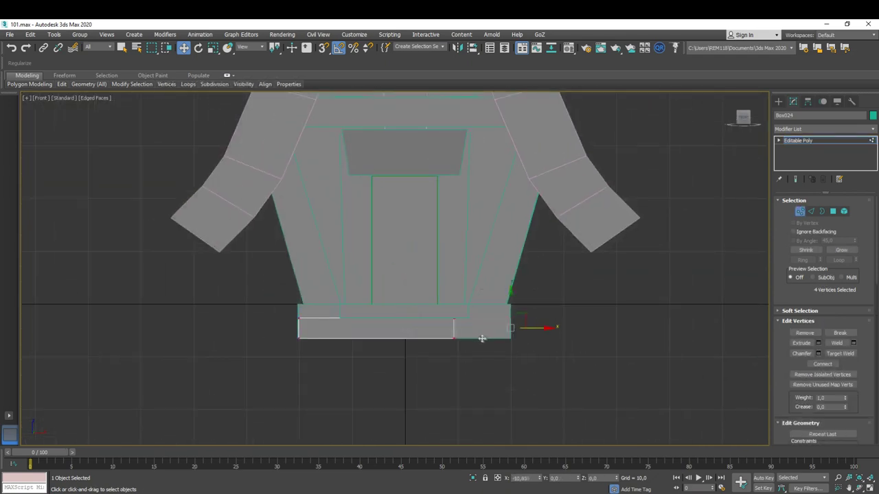
pyautogui.press('1')
pyautogui.moveTo(395, 382)
pyautogui.keyDown('alt'); pyautogui.mouseDown(button='middle')
pyautogui.moveTo(501, 353)
pyautogui.moveTo(428, 274)
pyautogui.mouseUp(button='middle'); pyautogui.keyUp('alt')
pyautogui.press('l')
pyautogui.press('z')
pyautogui.keyDown('alt'); pyautogui.moveTo(479, 342); pyautogui.dragTo(444, 365, button='middle'); pyautogui.keyUp('alt')
pyautogui.press('l')
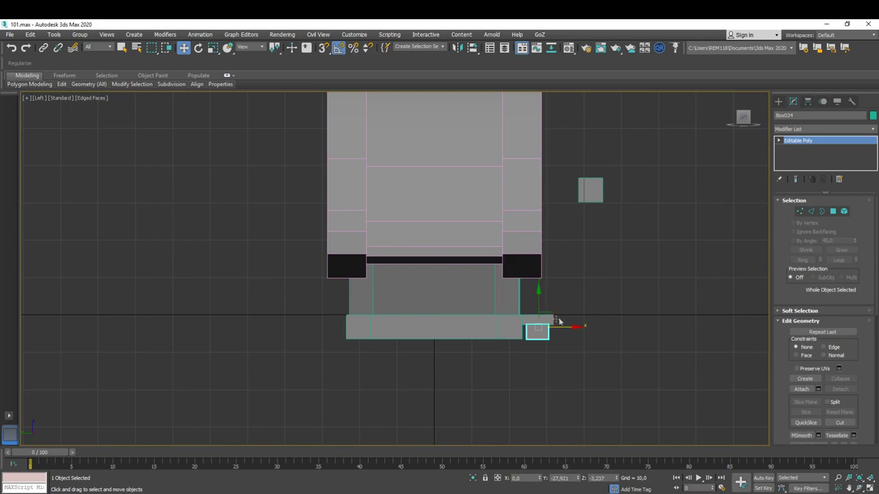
# - Shift-clone the upper step box to create another step
pyautogui.click(525, 315)
pyautogui.press('z')
pyautogui.click(793, 101)
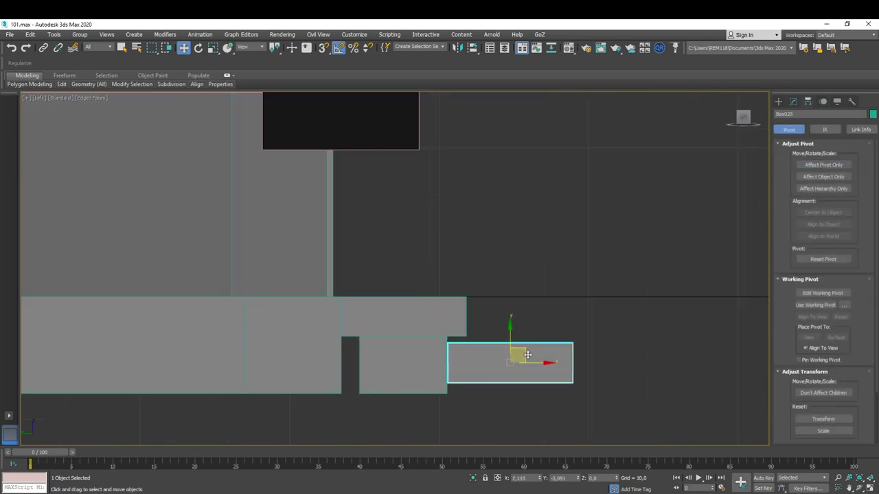
pyautogui.keyDown('shift'); pyautogui.moveTo(529, 356); pyautogui.dragTo(530, 356); pyautogui.keyUp('shift')
pyautogui.click(443, 298)
pyautogui.moveTo(443, 298)
pyautogui.keyDown('alt'); pyautogui.mouseDown(button='middle')
pyautogui.moveTo(489, 297)
pyautogui.moveTo(439, 330)
pyautogui.mouseUp(button='middle'); pyautogui.keyUp('alt')
pyautogui.scroll(3, 426, 329)
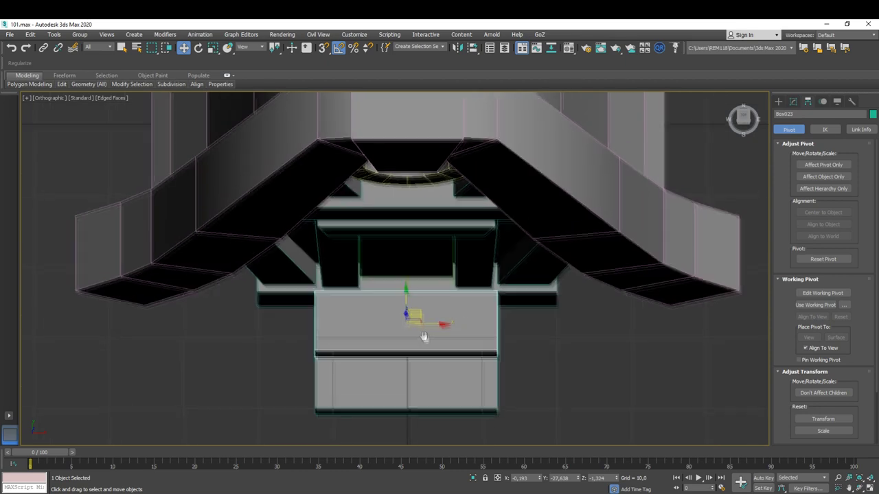
# - Add vertical edge divisions across the step with Connect
pyautogui.press('1')
pyautogui.moveTo(305, 401); pyautogui.dragTo(329, 420)
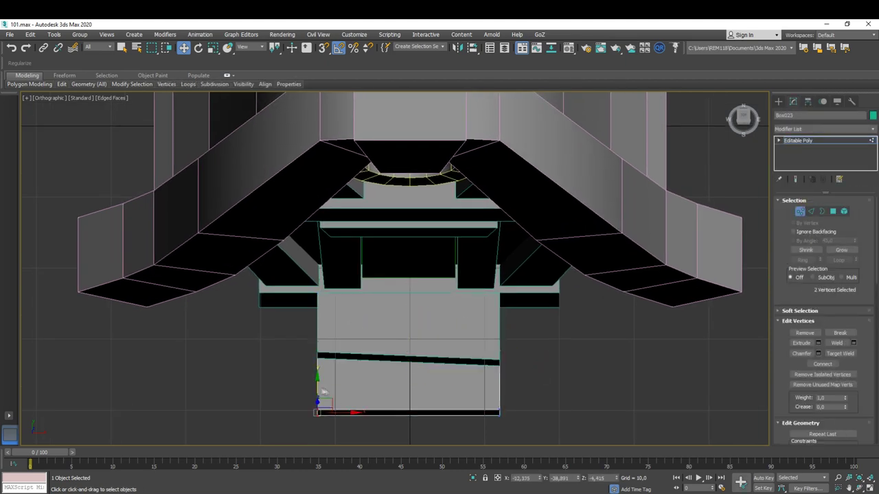
pyautogui.click(812, 212)
pyautogui.moveTo(387, 377); pyautogui.dragTo(468, 260)
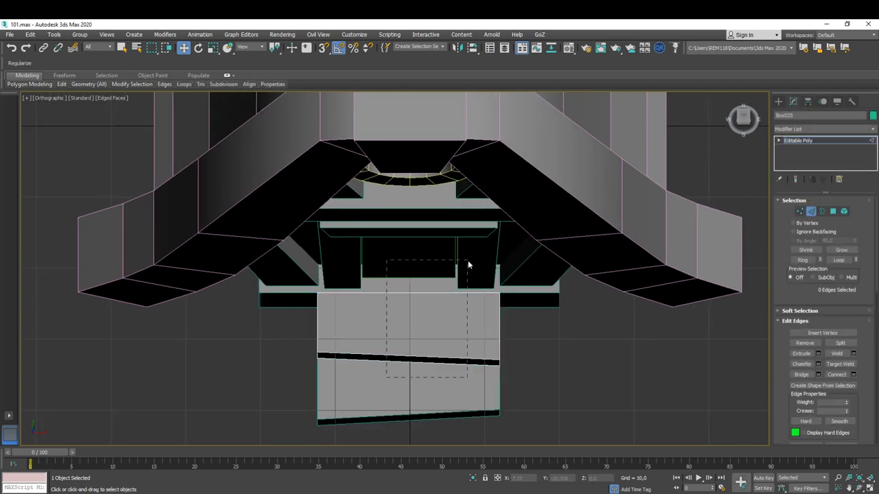
pyautogui.click(399, 313)
pyautogui.moveTo(412, 330); pyautogui.dragTo(412, 318, button='middle')
pyautogui.press('1')
pyautogui.click(364, 349)
pyautogui.press('2')
pyautogui.doubleClick(396, 410)
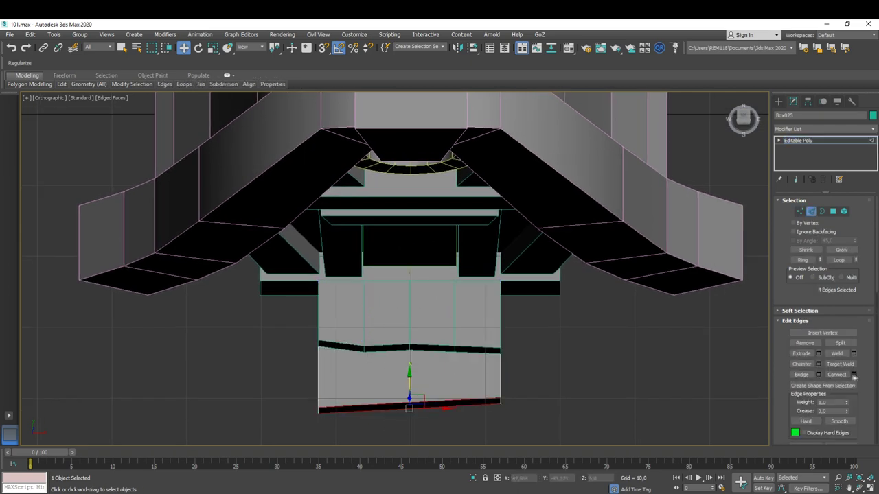
pyautogui.click(399, 313)
# - Review the whole house in 3D with see-through display turned off
pyautogui.moveTo(392, 348); pyautogui.dragTo(391, 326, button='middle')
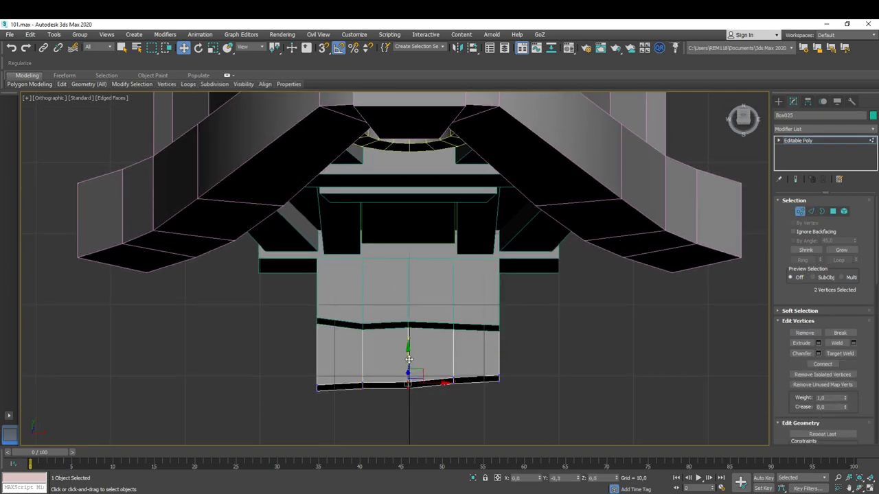
pyautogui.moveTo(408, 356)
pyautogui.keyDown('alt'); pyautogui.mouseDown(button='middle')
pyautogui.moveTo(410, 414)
pyautogui.moveTo(371, 380)
pyautogui.moveTo(398, 364)
pyautogui.moveTo(333, 377)
pyautogui.moveTo(449, 339)
pyautogui.mouseUp(button='middle'); pyautogui.keyUp('alt')
pyautogui.press('p')
pyautogui.scroll(-5, 416, 387)
pyautogui.scroll(5, 395, 359)
pyautogui.scroll(-5, 395, 360)
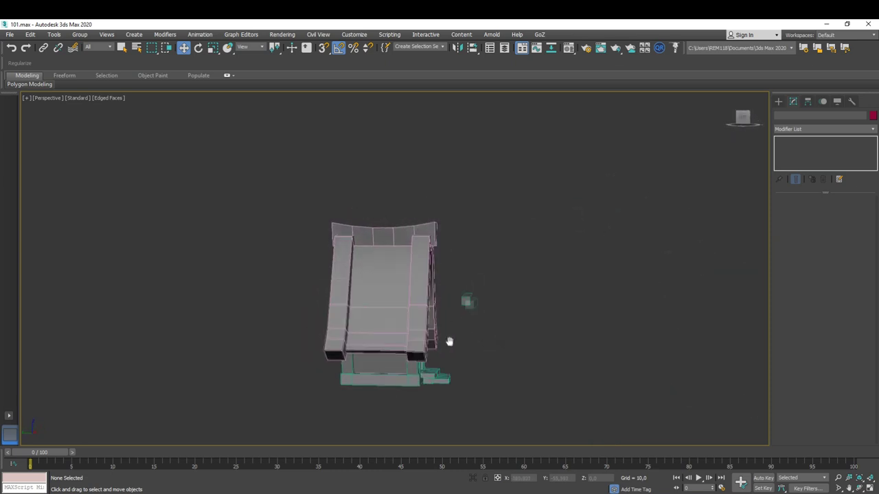
pyautogui.scroll(5, 410, 362)
# - Adjust the step's end vertices in the Left view, then select all three step boxes
pyautogui.press('l')
pyautogui.click(410, 358)
pyautogui.press('1')
pyautogui.moveTo(421, 300); pyautogui.dragTo(335, 408)
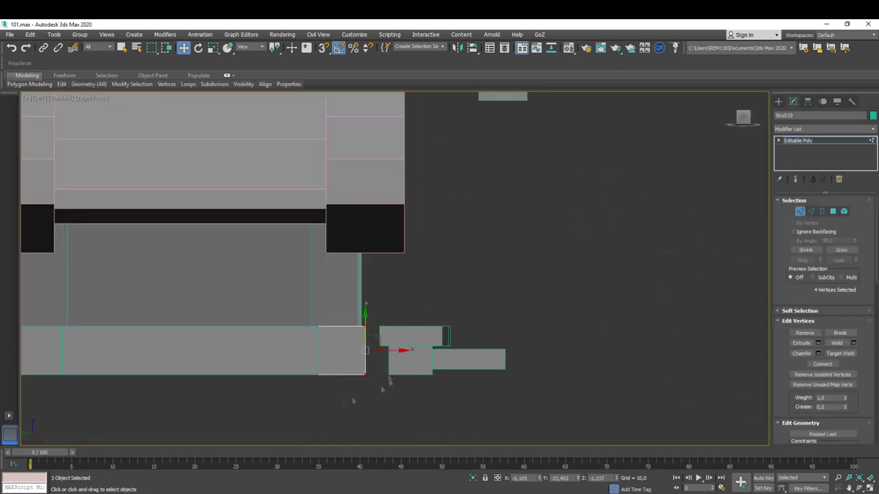
pyautogui.scroll(3, 410, 384)
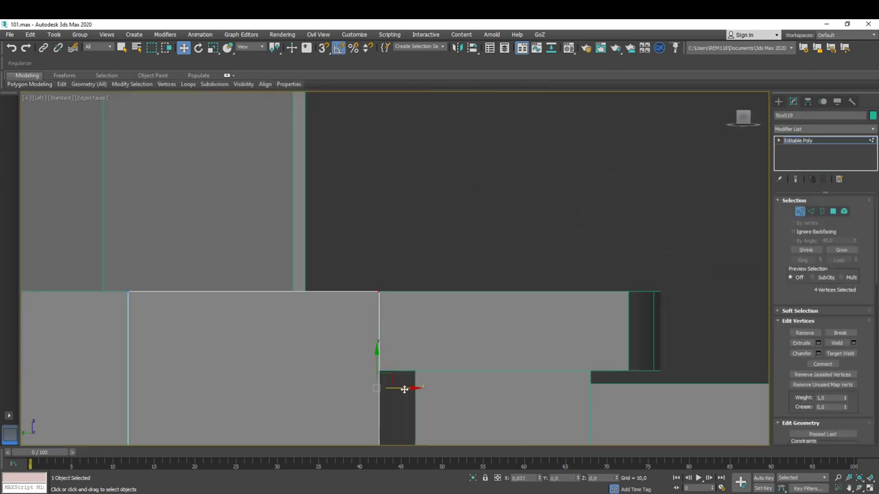
pyautogui.scroll(-5, 398, 377)
pyautogui.scroll(3, 406, 374)
pyautogui.press('1')
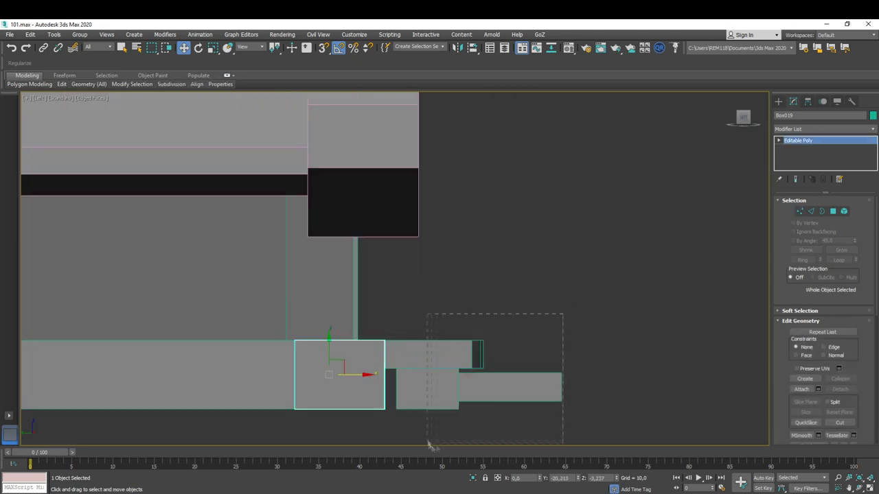
pyautogui.moveTo(563, 315); pyautogui.dragTo(443, 415)
pyautogui.press('p')
pyautogui.scroll(-3, 369, 396)
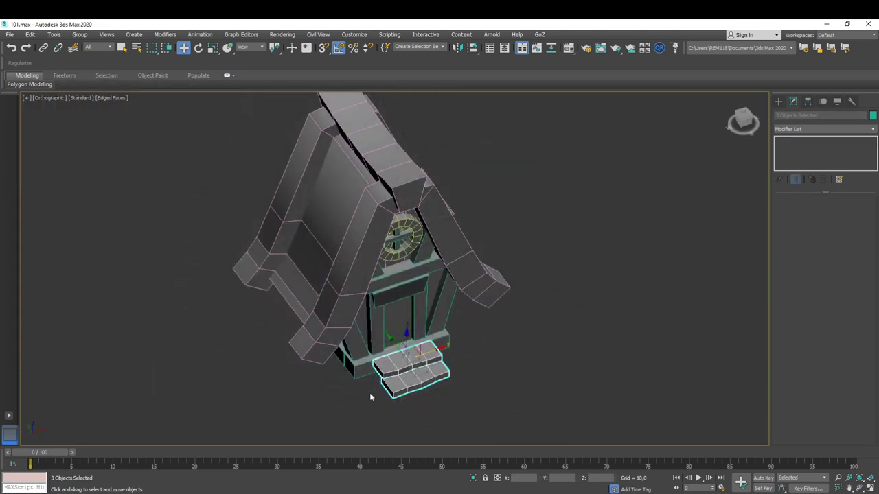
# - Copy the front door and raise the copy's top vertices in the Front view
pyautogui.scroll(-4, 385, 398)
pyautogui.scroll(5, 408, 408)
pyautogui.click(402, 306)
pyautogui.scroll(6, 402, 306)
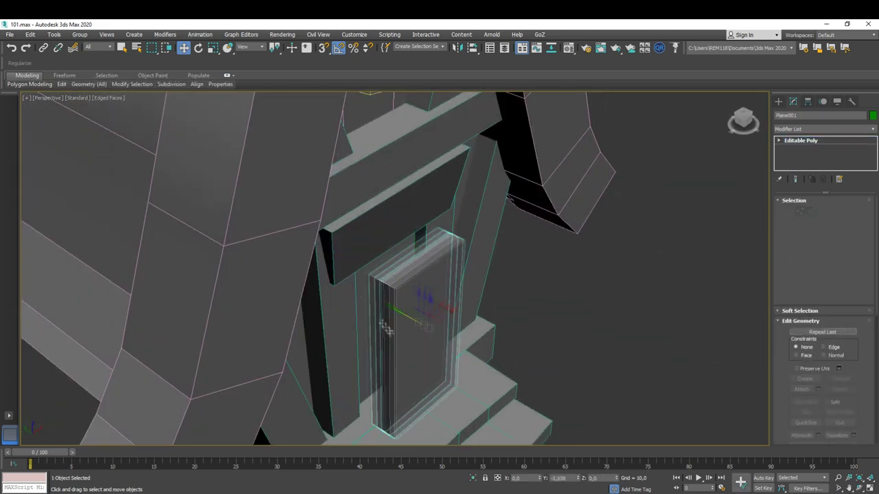
pyautogui.press('Return')
pyautogui.press('f')
pyautogui.scroll(3, 385, 275)
pyautogui.scroll(-2, 386, 220)
pyautogui.press('1')
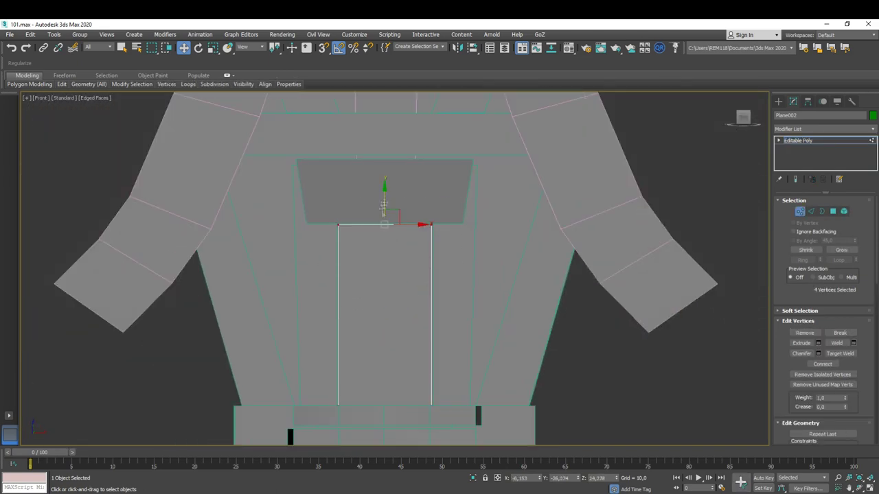
pyautogui.moveTo(410, 294); pyautogui.dragTo(408, 255)
pyautogui.scroll(2, 408, 255)
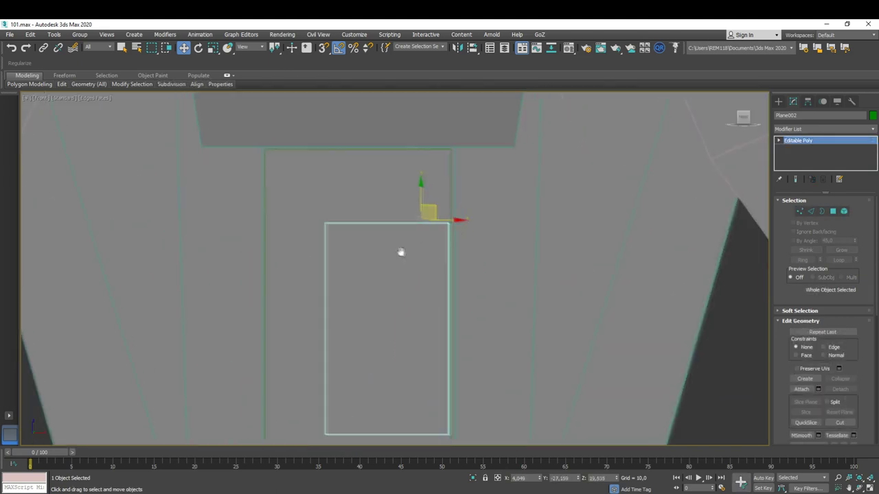
pyautogui.scroll(-2, 382, 283)
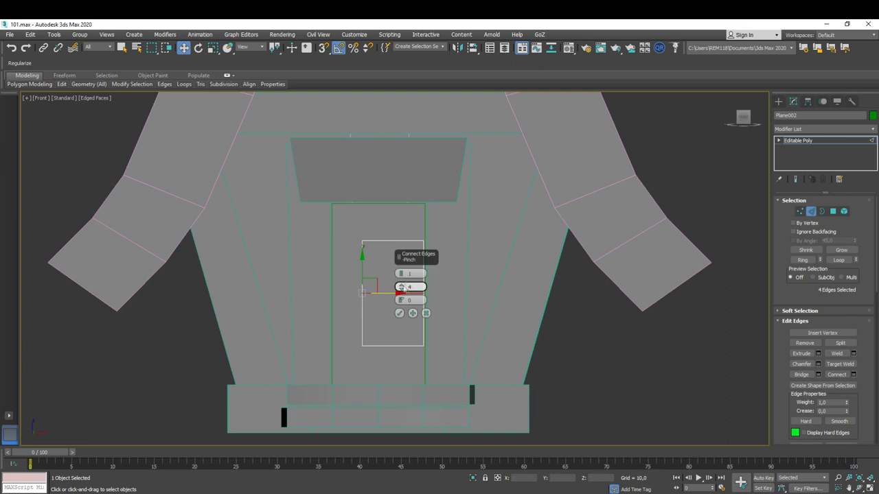
# - Connect edges on the plate, then select its bottom vertices and top polygons
pyautogui.click(399, 313)
pyautogui.scroll(3, 392, 275)
pyautogui.press('1')
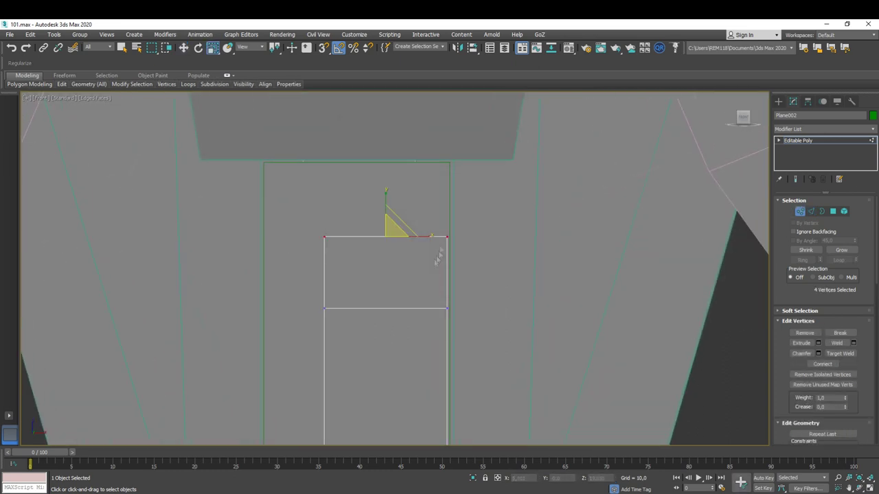
pyautogui.scroll(-2, 380, 238)
pyautogui.rightClick(364, 179)
pyautogui.rightClick(406, 349)
pyautogui.click(407, 354)
pyautogui.keyDown('alt'); pyautogui.moveTo(386, 296); pyautogui.dragTo(397, 268, button='middle'); pyautogui.keyUp('alt')
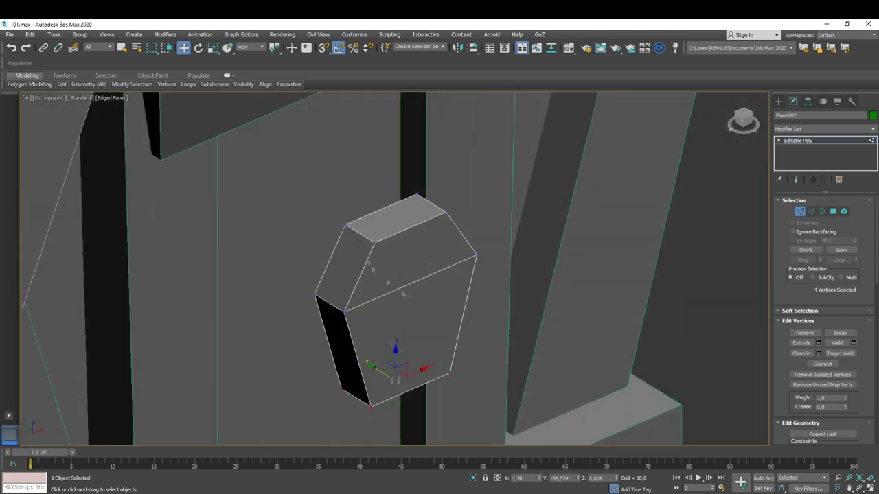
pyautogui.press('4')
pyautogui.click(399, 258)
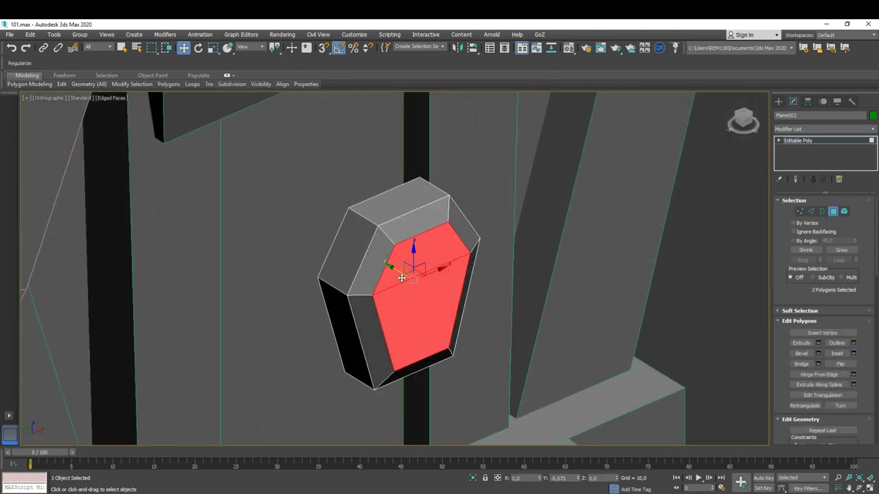
pyautogui.scroll(-2, 401, 277)
pyautogui.scroll(-3, 412, 240)
pyautogui.press('4')
# - Reposition the knob plate's pivot using Hierarchy > Affect Pivot Only
pyautogui.click(808, 101)
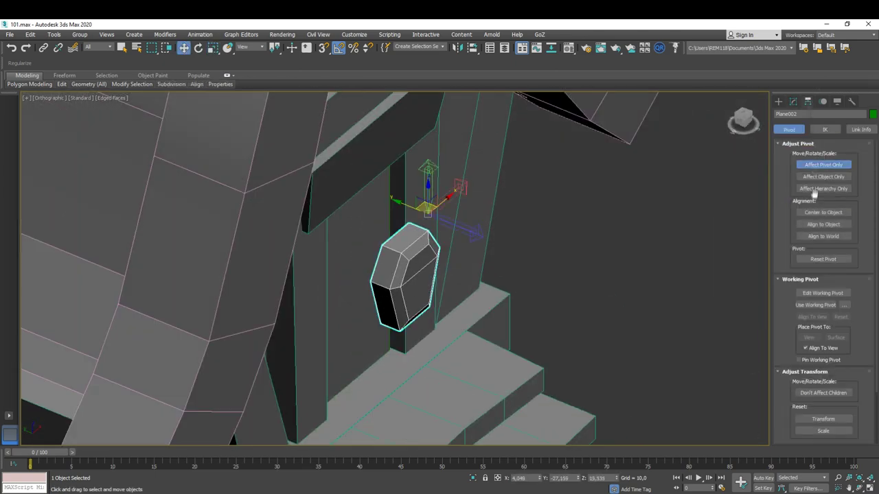
pyautogui.click(823, 165)
pyautogui.rightClick(409, 277)
pyautogui.click(416, 286)
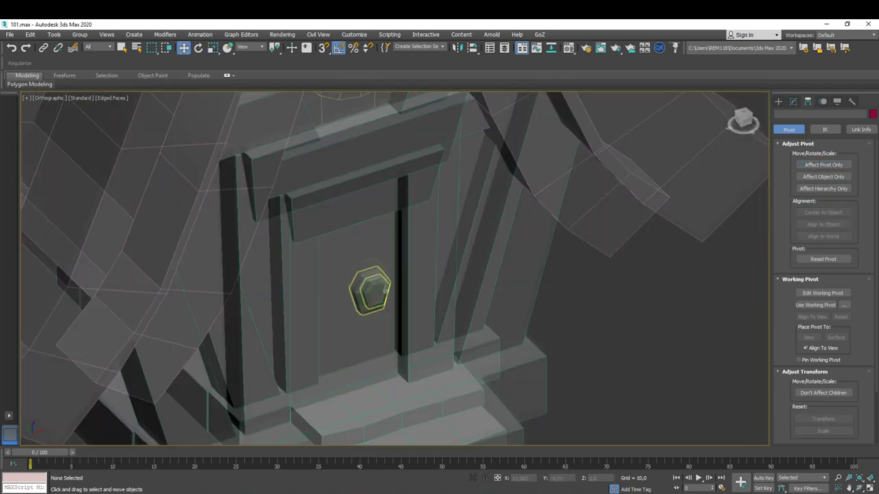
pyautogui.scroll(3, 385, 288)
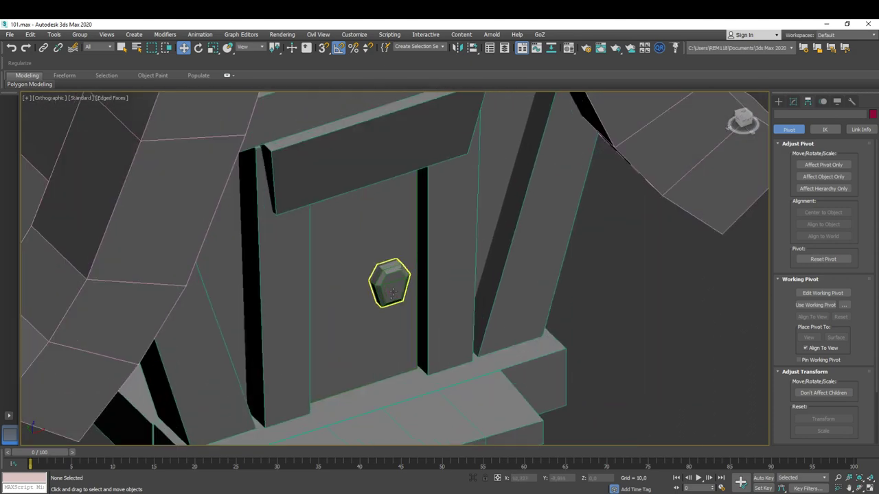
# - Scale the small box stem protruding from the knob plate into a handle piece
pyautogui.scroll(3, 397, 281)
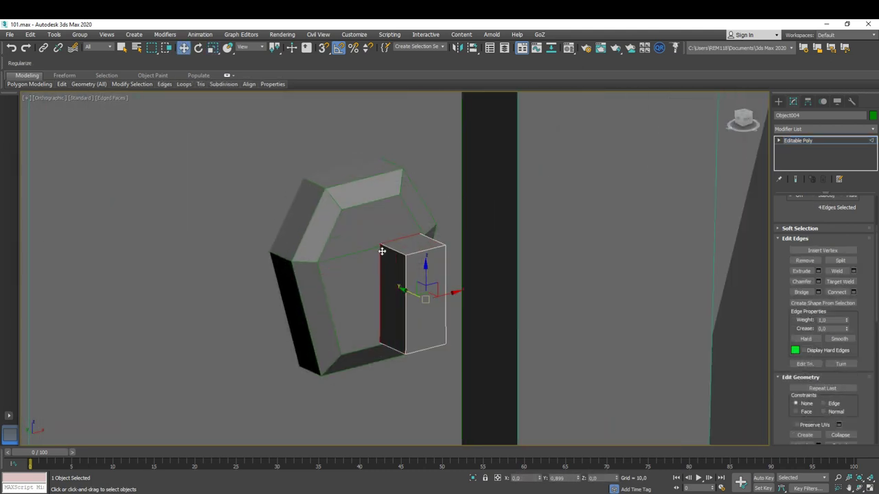
pyautogui.keyDown('alt'); pyautogui.moveTo(398, 285); pyautogui.dragTo(399, 255, button='middle'); pyautogui.keyUp('alt')
pyautogui.press('r')
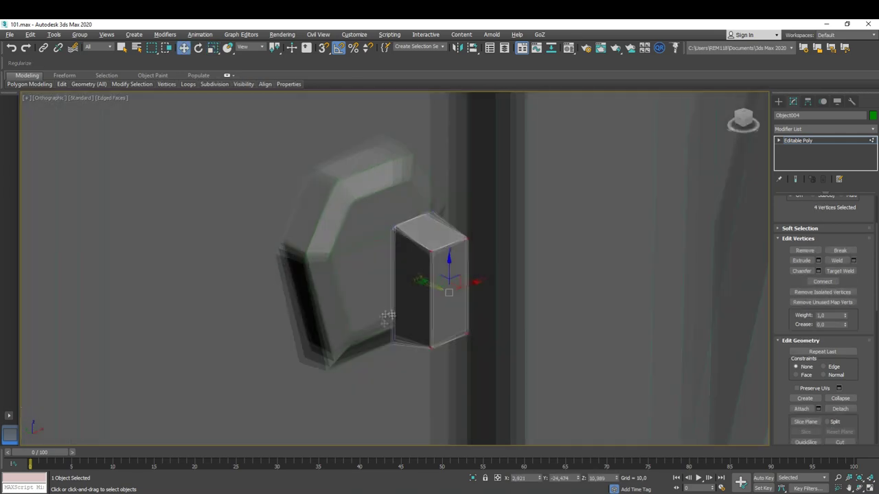
pyautogui.keyDown('alt'); pyautogui.moveTo(343, 245); pyautogui.dragTo(318, 204, button='middle'); pyautogui.keyUp('alt')
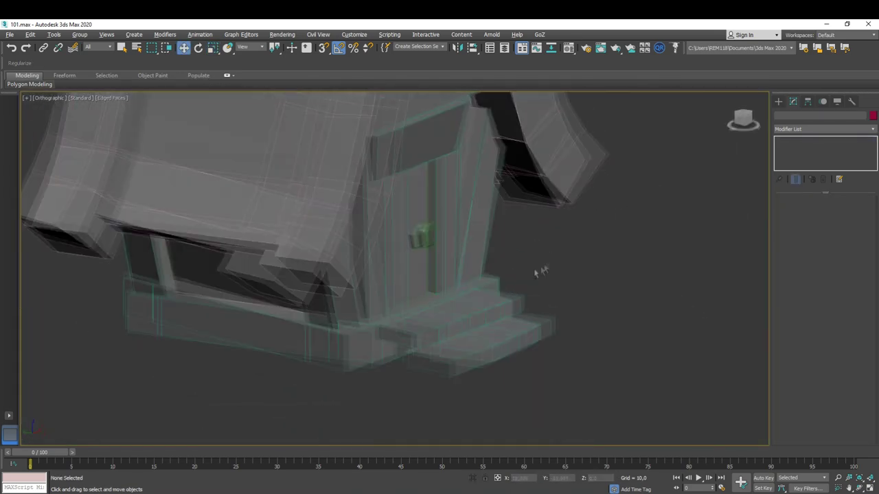
pyautogui.click(778, 101)
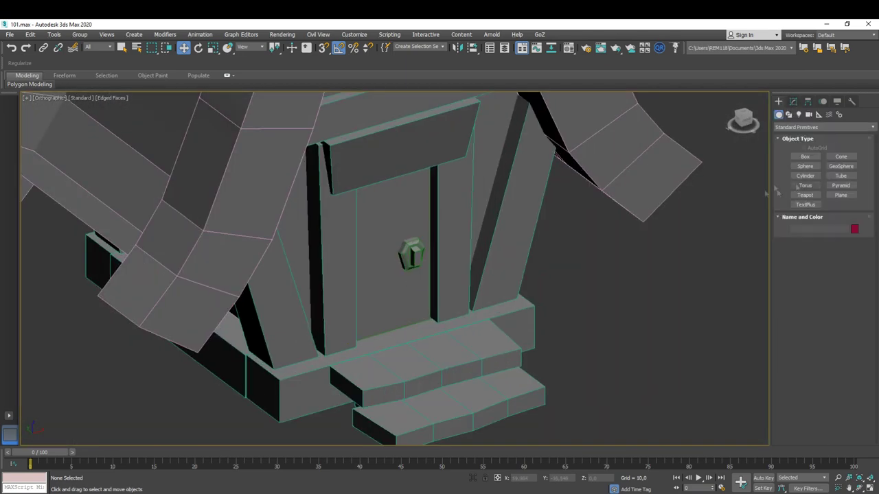
# - Create a torus, rotate it upright and move it onto the centre of the door in Front view
pyautogui.click(805, 186)
pyautogui.moveTo(604, 332); pyautogui.dragTo(680, 322)
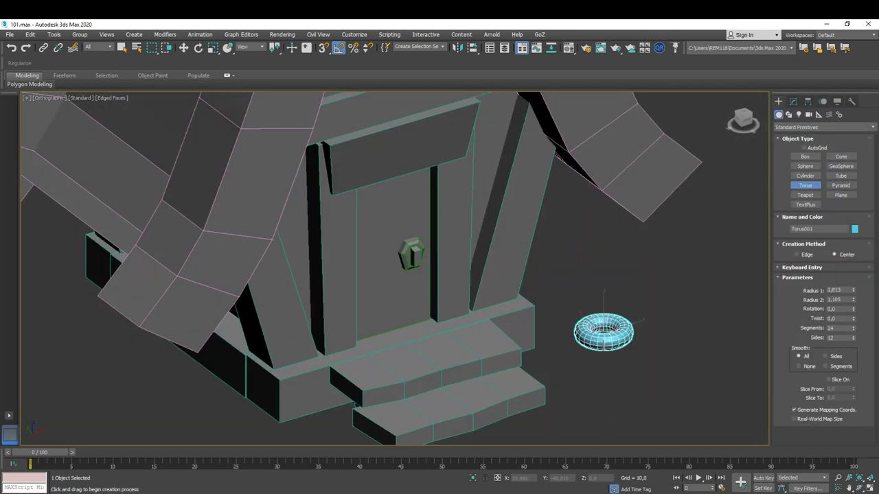
pyautogui.click(618, 347)
pyautogui.rightClick(611, 331)
pyautogui.click(618, 349)
pyautogui.press('f')
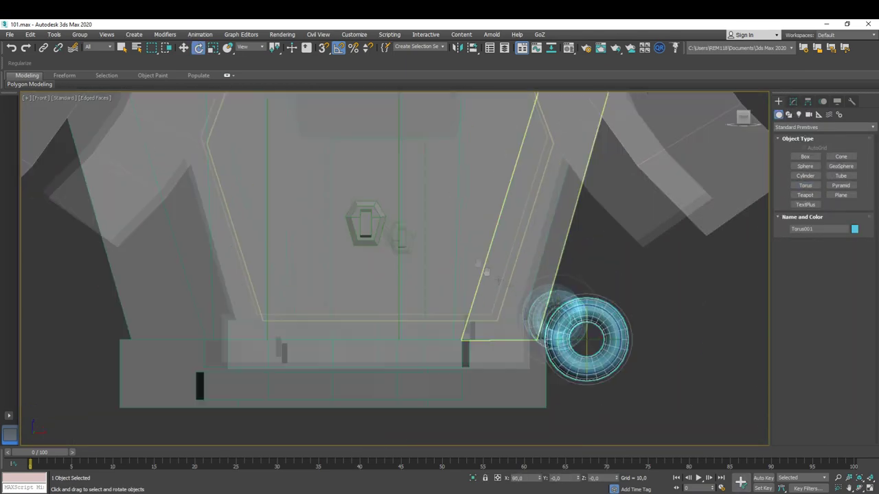
pyautogui.rightClick(604, 318)
pyautogui.click(621, 327)
pyautogui.moveTo(581, 322); pyautogui.dragTo(377, 242)
pyautogui.press('z')
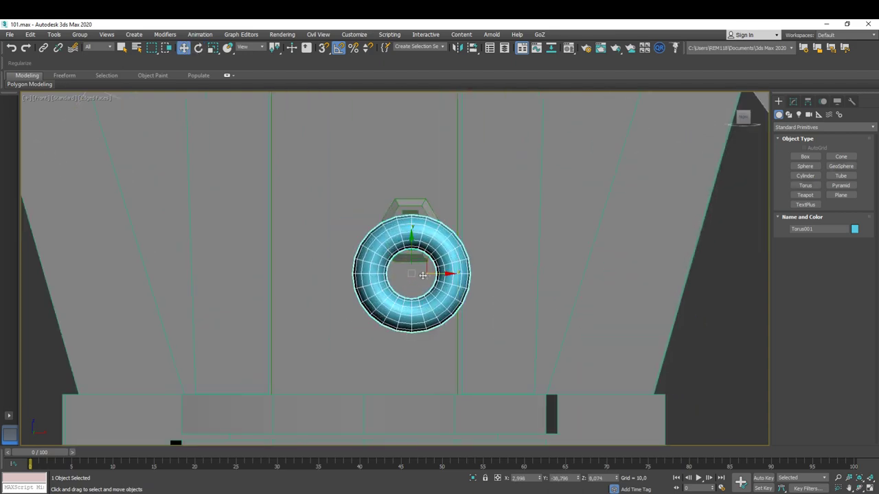
# - Set the torus to 6 segments and 6 sides, then scale the hexagonal ring
pyautogui.click(793, 101)
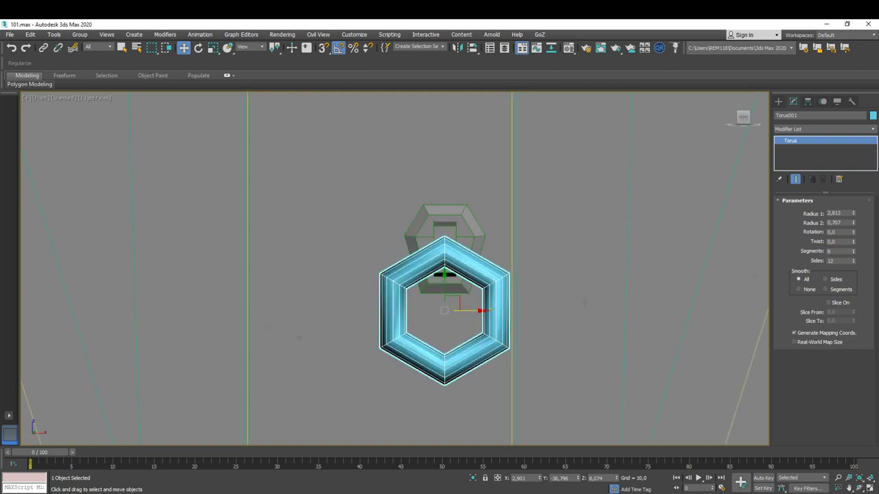
pyautogui.moveTo(481, 330)
pyautogui.keyDown('alt'); pyautogui.mouseDown(button='middle')
pyautogui.moveTo(497, 338)
pyautogui.moveTo(429, 288)
pyautogui.mouseUp(button='middle'); pyautogui.keyUp('alt')
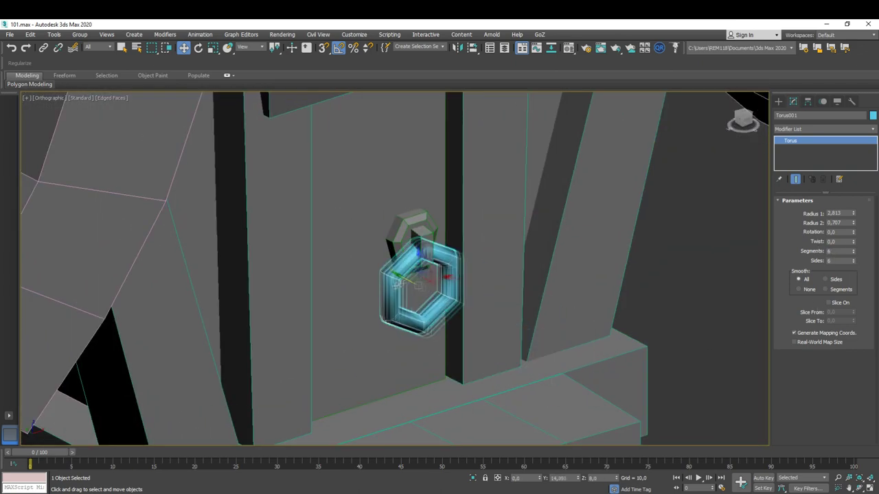
pyautogui.scroll(2, 430, 274)
pyautogui.scroll(3, 429, 256)
pyautogui.scroll(-3, 429, 256)
pyautogui.click(422, 231)
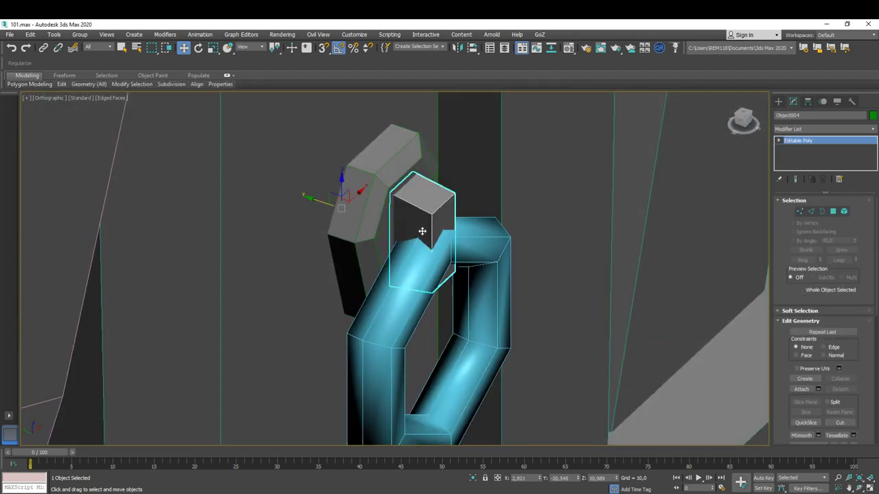
pyautogui.scroll(-5, 435, 267)
pyautogui.scroll(4, 435, 274)
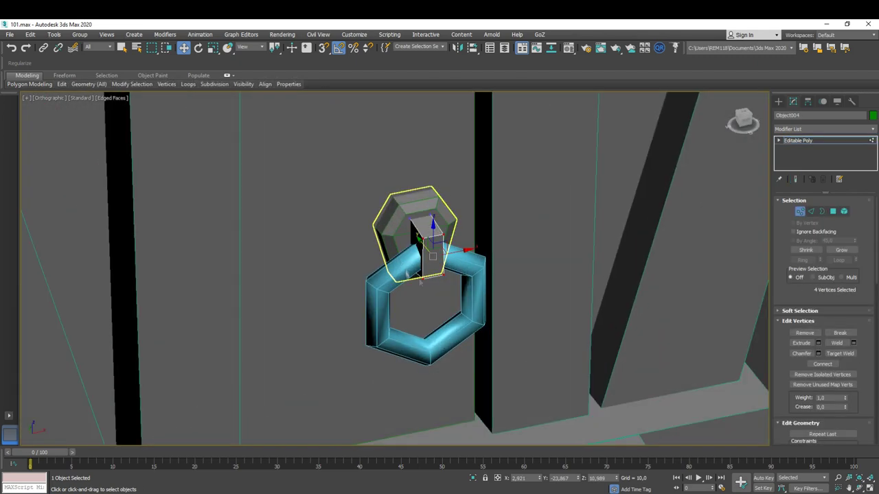
pyautogui.click(469, 261)
pyautogui.click(464, 283)
pyautogui.scroll(3, 453, 292)
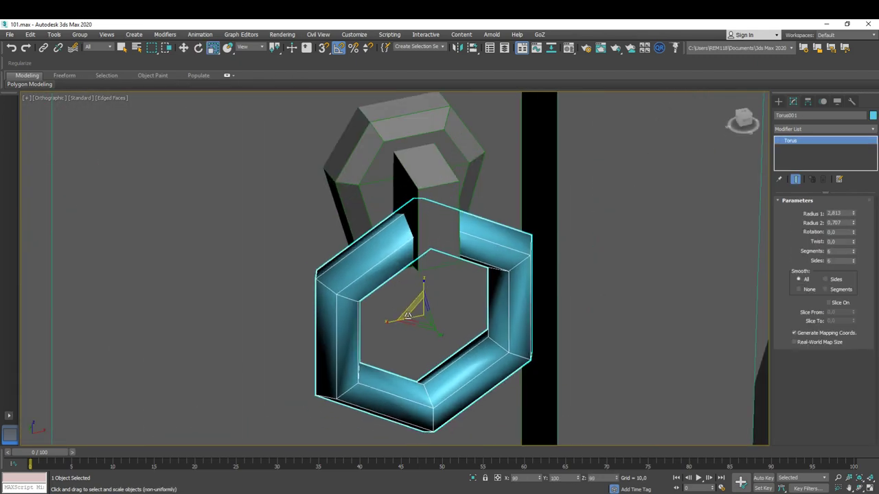
pyautogui.rightClick(452, 293)
# - Connect edges on the box stem and bend it so the ring hangs from it
pyautogui.click(443, 233)
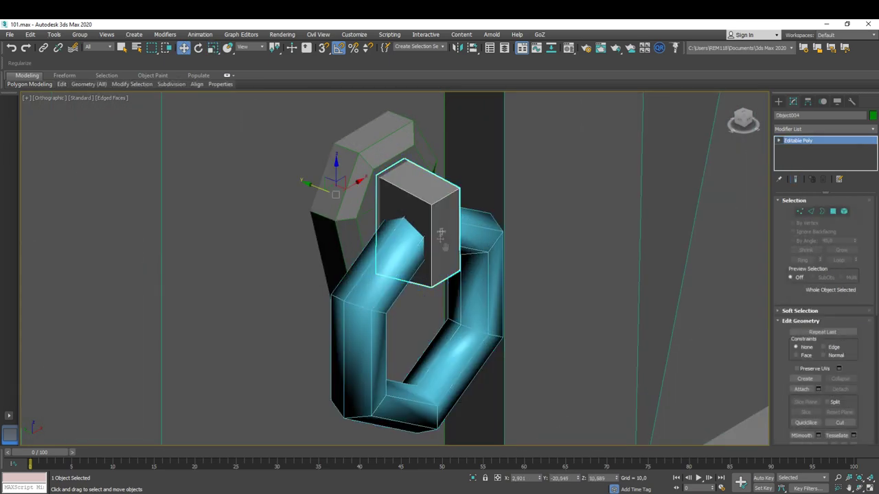
pyautogui.scroll(2, 439, 259)
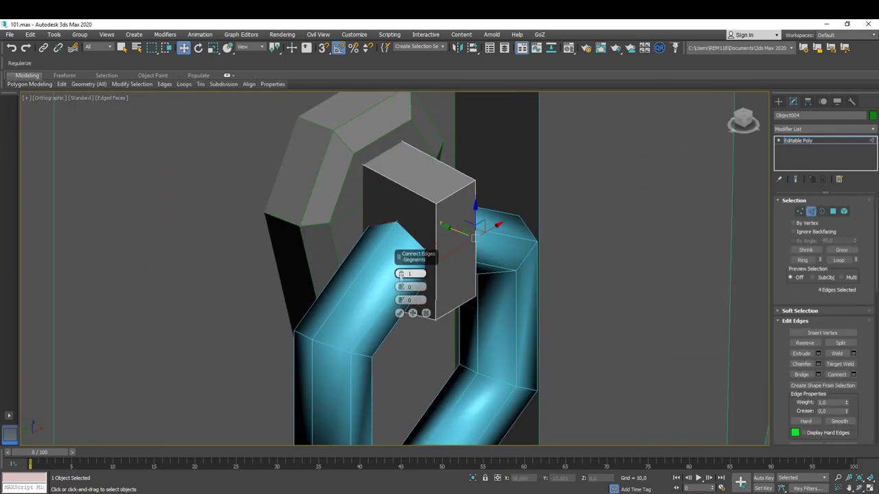
pyautogui.keyDown('alt'); pyautogui.moveTo(442, 232); pyautogui.dragTo(428, 284, button='middle'); pyautogui.keyUp('alt')
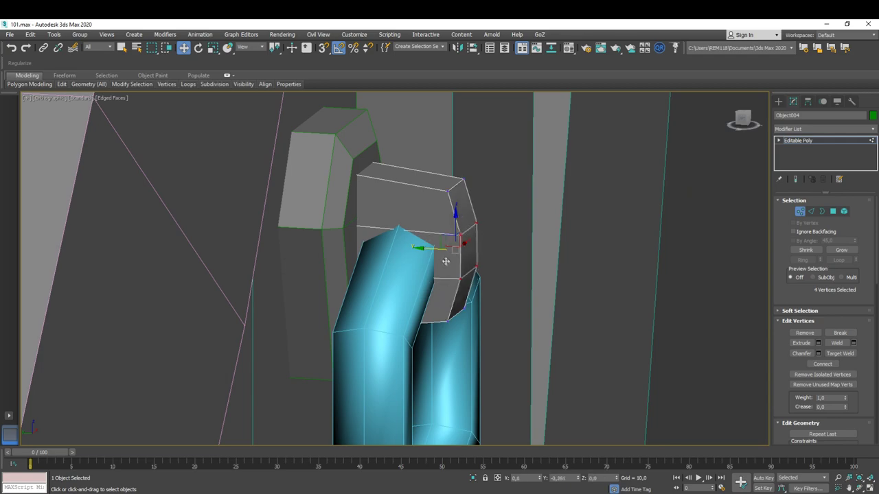
pyautogui.scroll(-5, 418, 243)
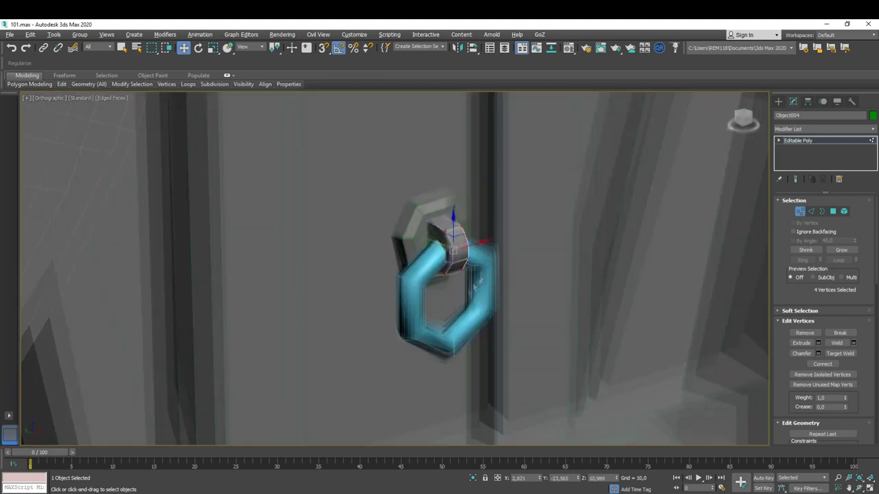
pyautogui.click(602, 314)
pyautogui.scroll(10, 431, 288)
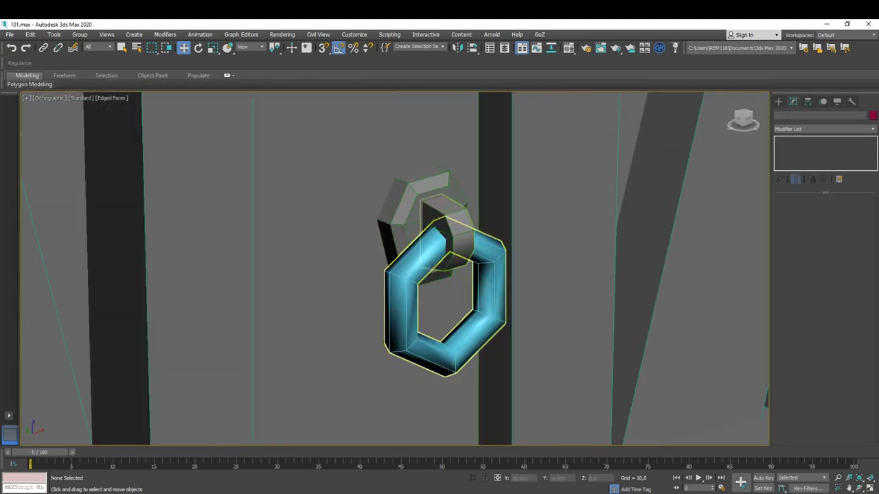
pyautogui.click(451, 285)
pyautogui.press('m')
pyautogui.keyDown('alt'); pyautogui.moveTo(451, 284); pyautogui.dragTo(426, 254, button='middle'); pyautogui.keyUp('alt')
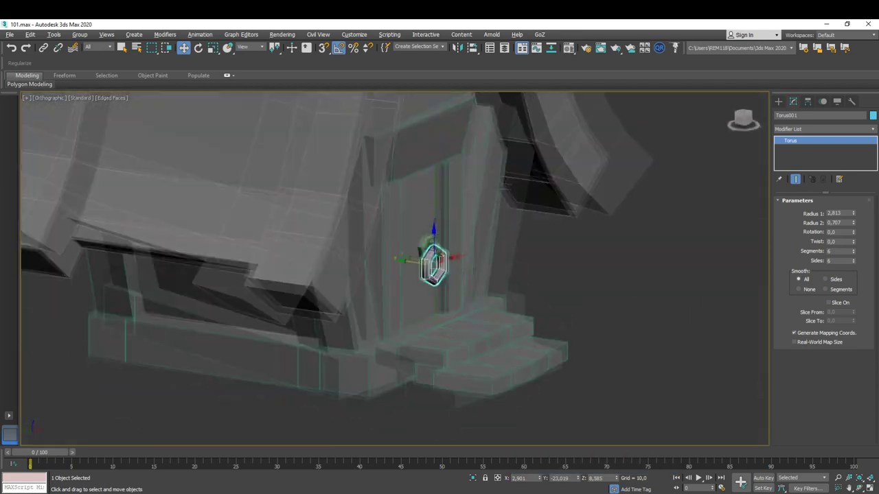
pyautogui.scroll(-5, 426, 254)
pyautogui.click(602, 313)
pyautogui.scroll(5, 426, 254)
# - Select a group of the door panel's vertices in Front view
pyautogui.press('f')
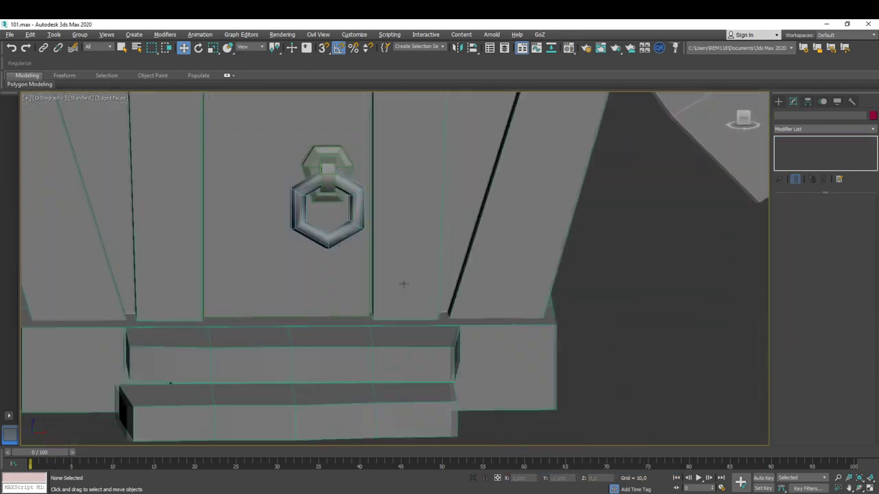
pyautogui.click(392, 334)
pyautogui.press('1')
pyautogui.moveTo(471, 122); pyautogui.dragTo(378, 412)
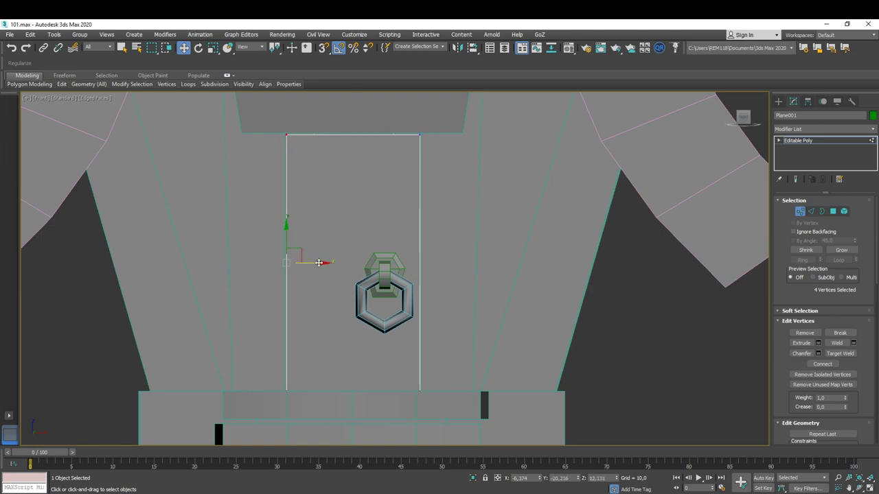
# - Orbit out to the whole house and draw a cylinder next to the cottage
pyautogui.keyDown('alt'); pyautogui.moveTo(351, 103); pyautogui.dragTo(663, 295, button='middle'); pyautogui.keyUp('alt')
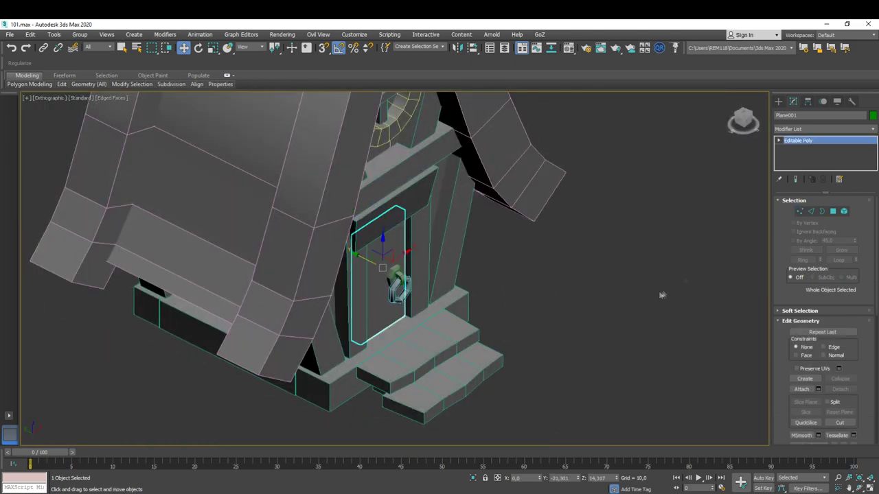
pyautogui.scroll(-5, 663, 294)
pyautogui.click(663, 294)
pyautogui.scroll(5, 572, 341)
pyautogui.moveTo(572, 342)
pyautogui.keyDown('alt'); pyautogui.mouseDown(button='middle')
pyautogui.moveTo(522, 323)
pyautogui.moveTo(477, 367)
pyautogui.mouseUp(button='middle'); pyautogui.keyUp('alt')
pyautogui.scroll(5, 500, 329)
pyautogui.scroll(-5, 500, 330)
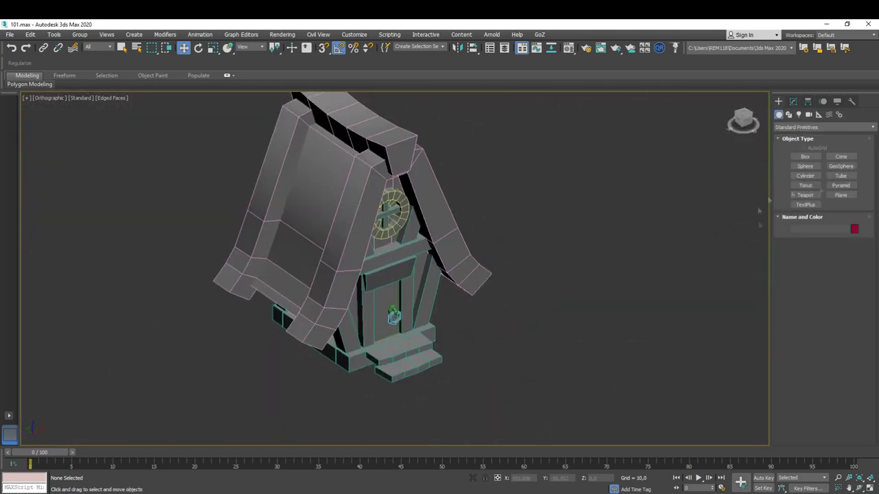
pyautogui.moveTo(485, 367); pyautogui.dragTo(501, 367)
# - Move the cylinder against the house's left wall in Left view
pyautogui.scroll(3, 496, 338)
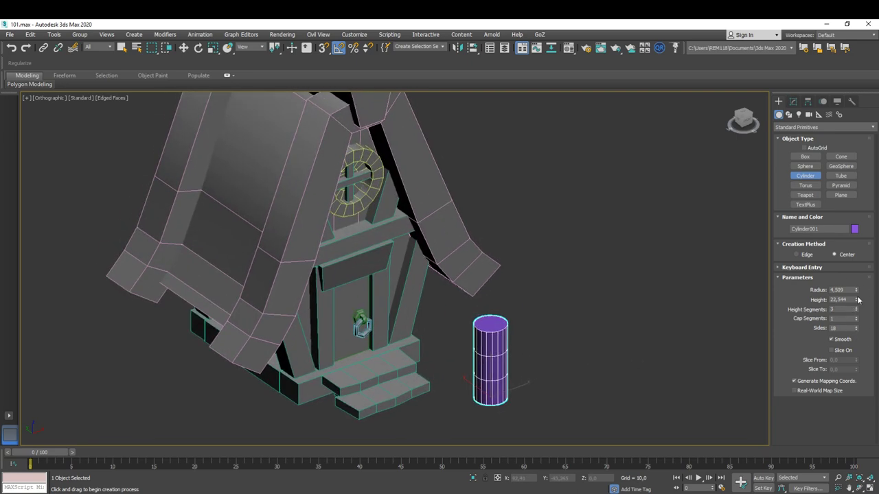
pyautogui.scroll(2, 550, 386)
pyautogui.press('w')
pyautogui.press('l')
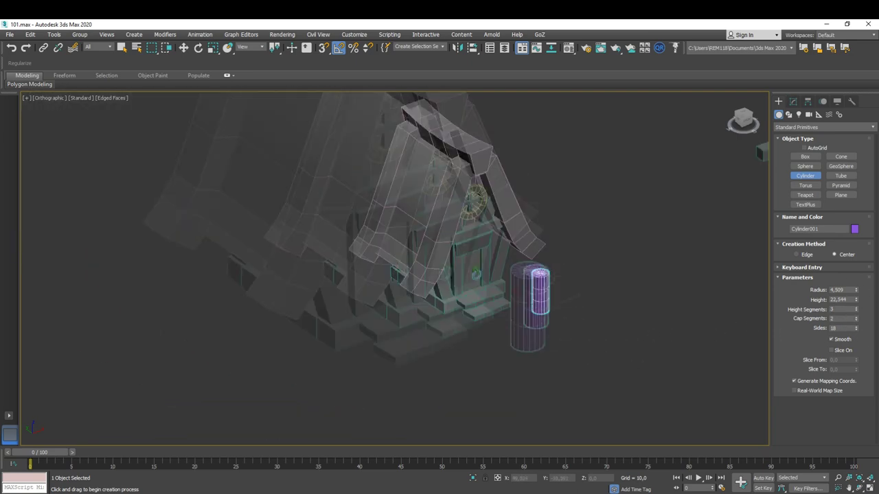
pyautogui.moveTo(394, 281); pyautogui.dragTo(395, 292)
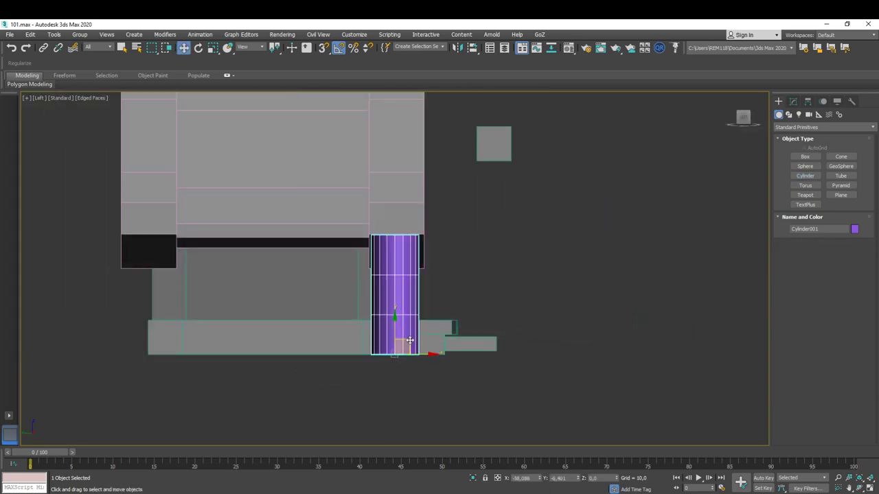
pyautogui.keyDown('alt'); pyautogui.moveTo(395, 292); pyautogui.dragTo(464, 326, button='middle'); pyautogui.keyUp('alt')
pyautogui.press('z')
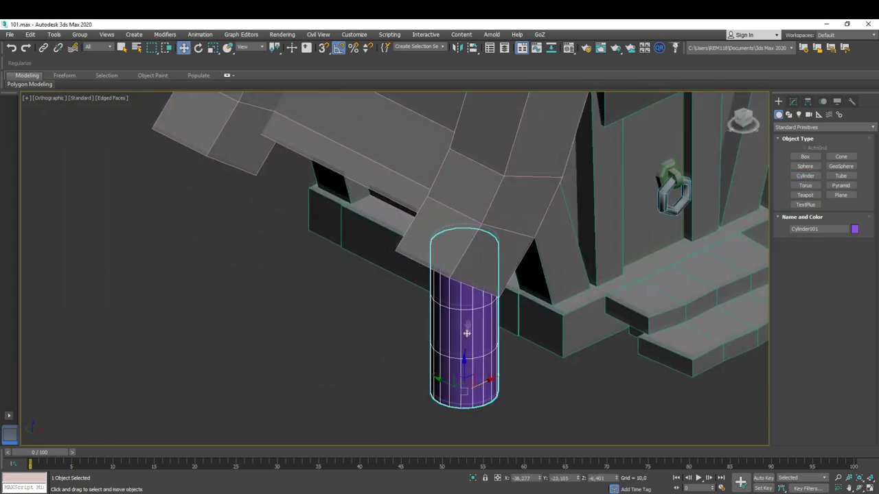
pyautogui.click(793, 101)
pyautogui.scroll(-5, 494, 302)
pyautogui.scroll(4, 514, 295)
pyautogui.press('l')
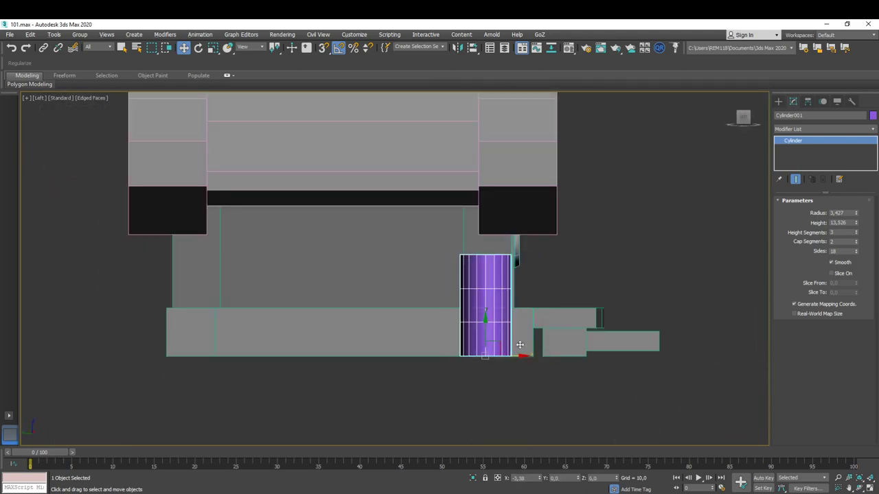
pyautogui.keyDown('alt'); pyautogui.moveTo(519, 345); pyautogui.dragTo(442, 302, button='middle'); pyautogui.keyUp('alt')
# - Flare the cylinder with an FFD 3x3x3 lattice and chamfer its top rim edges
pyautogui.press('m')
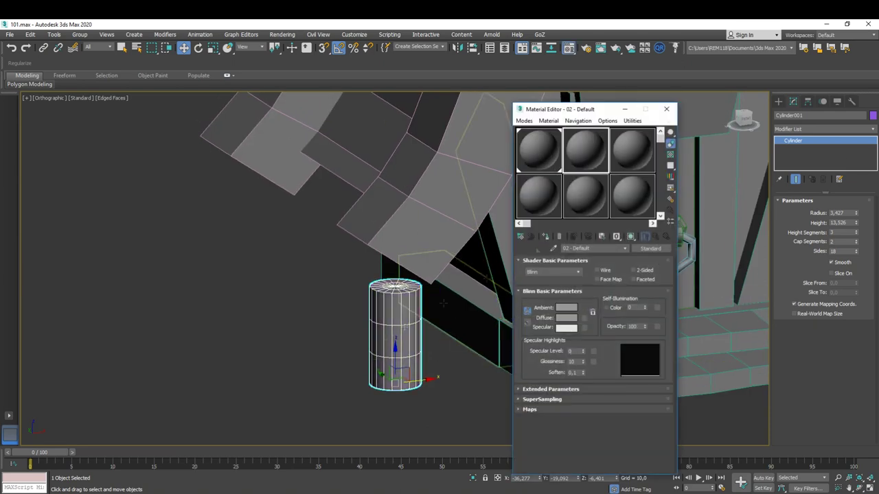
pyautogui.click(666, 108)
pyautogui.click(824, 128)
pyautogui.click(821, 237)
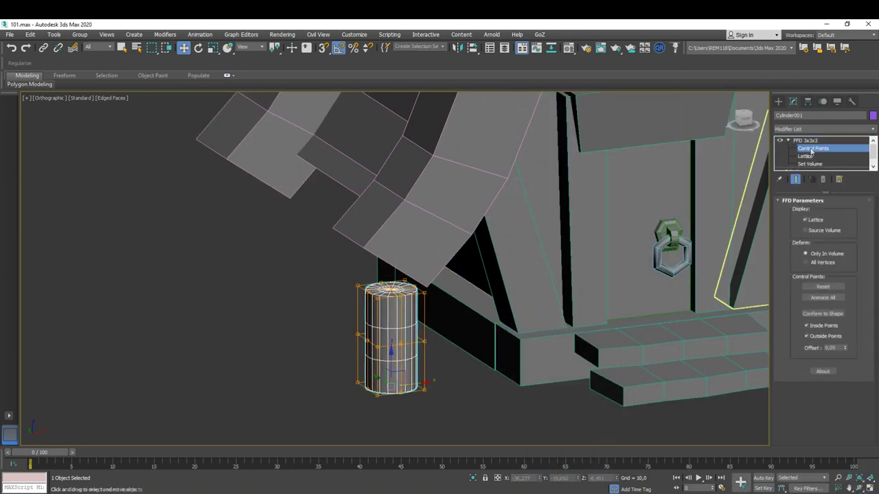
pyautogui.keyDown('alt'); pyautogui.moveTo(439, 289); pyautogui.dragTo(394, 357, button='middle'); pyautogui.keyUp('alt')
pyautogui.press('r')
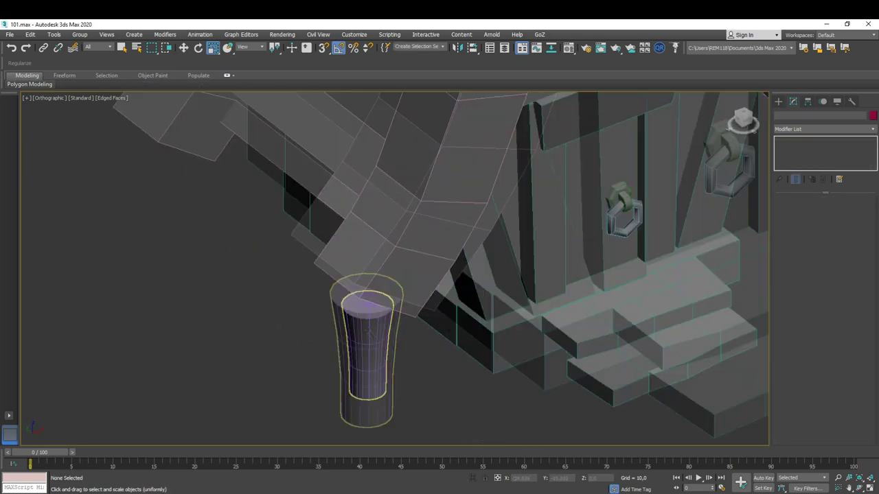
pyautogui.press('2')
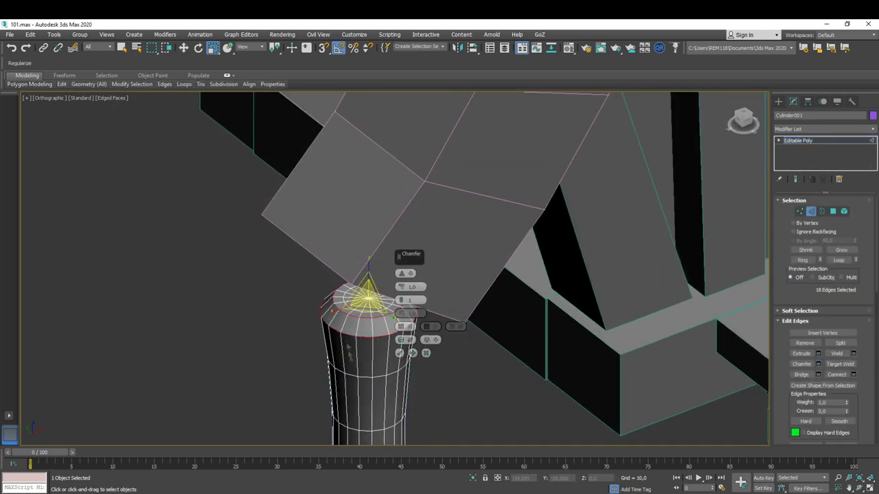
pyautogui.click(399, 354)
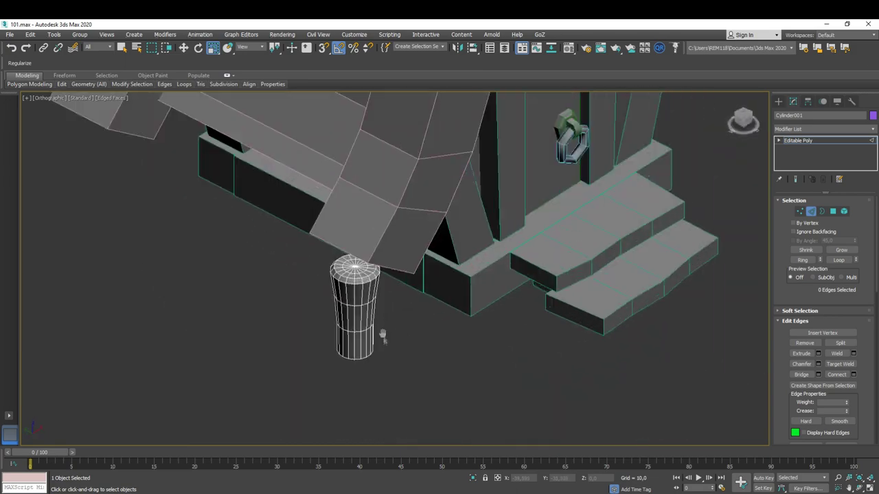
pyautogui.click(660, 127)
pyautogui.press('w')
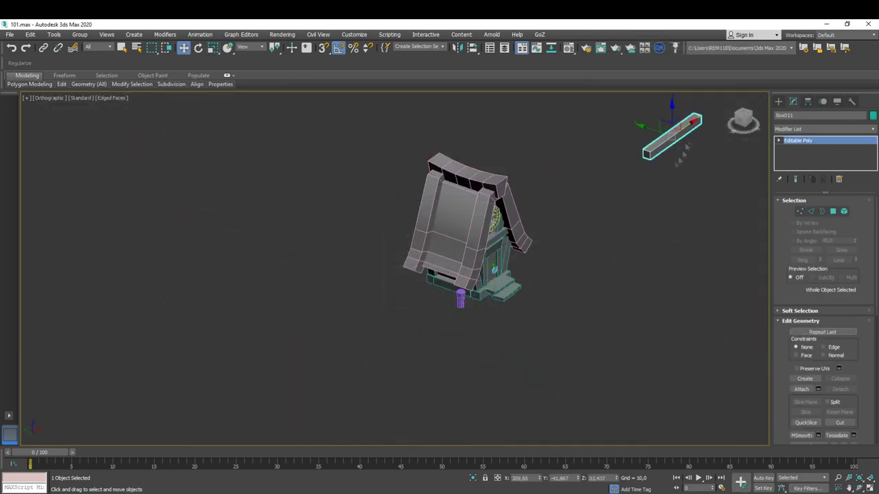
# - Place Torus002 with 6 segments and 6 sides beside the flared post
pyautogui.rightClick(414, 320)
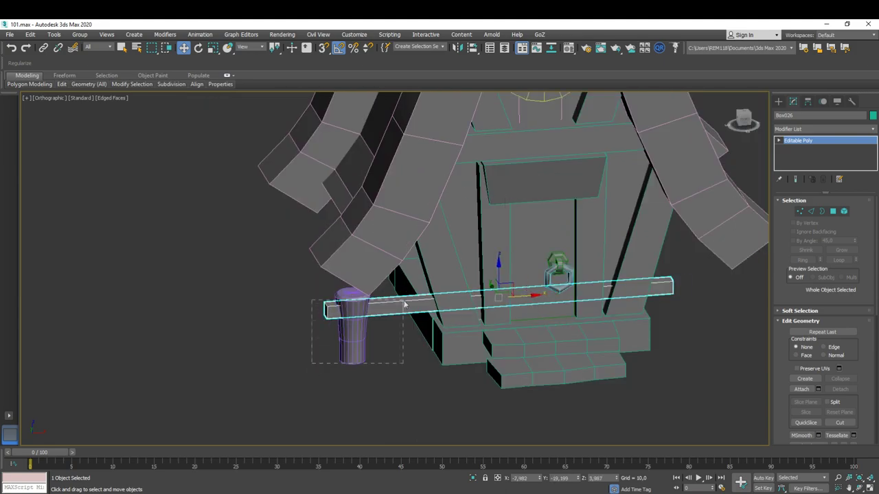
pyautogui.click(319, 347)
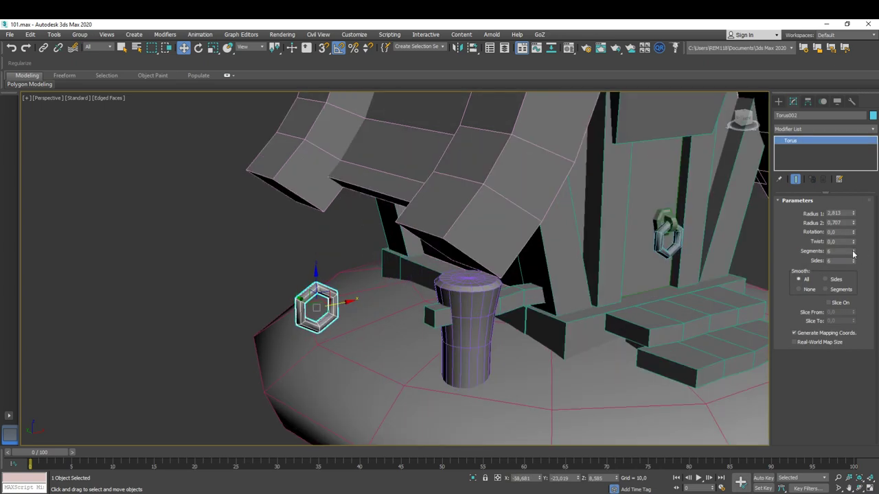
# - Rotate and position the torus around the post's top and convert it to Editable Poly
pyautogui.press('e')
pyautogui.press('l')
pyautogui.rightClick(467, 206)
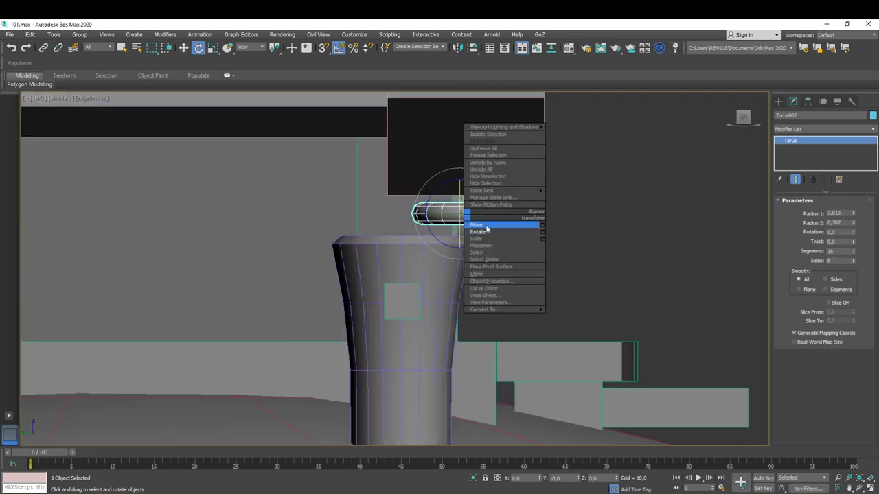
pyautogui.click(500, 226)
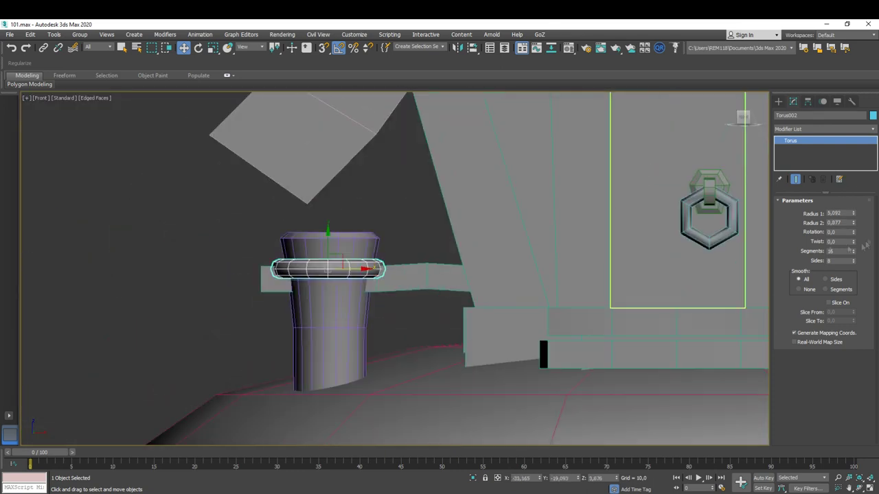
pyautogui.rightClick(336, 230)
pyautogui.click(349, 246)
pyautogui.scroll(2, 335, 265)
pyautogui.press('w')
pyautogui.moveTo(332, 280); pyautogui.dragTo(360, 308, button='middle')
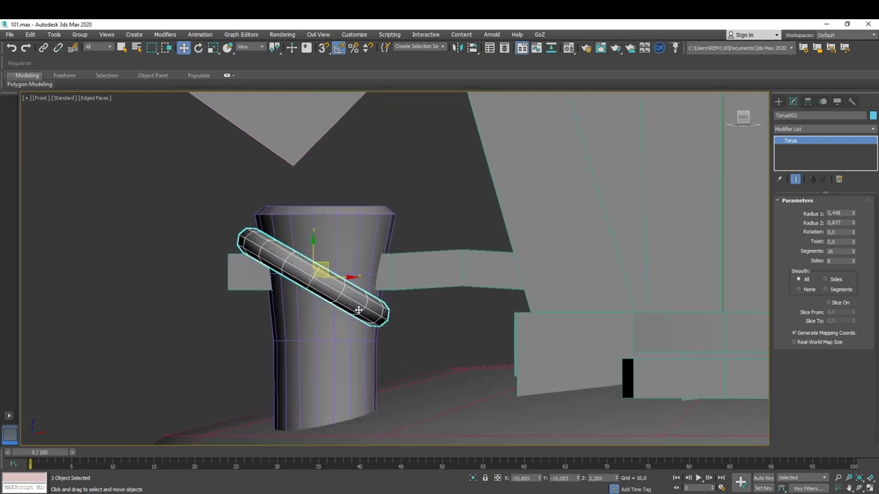
pyautogui.click(429, 284)
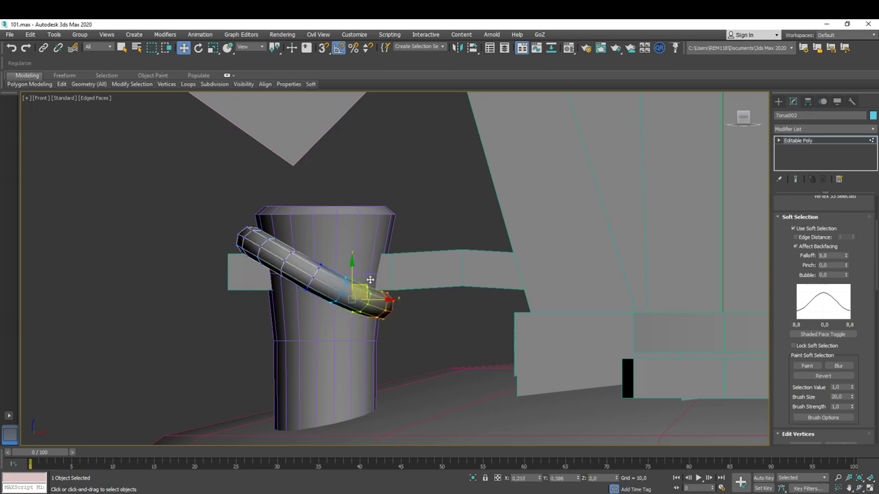
# - Shift-rotate the torus to clone Torus003 and lay it across the first ring
pyautogui.keyDown('alt'); pyautogui.moveTo(352, 282); pyautogui.dragTo(422, 295, button='middle'); pyautogui.keyUp('alt')
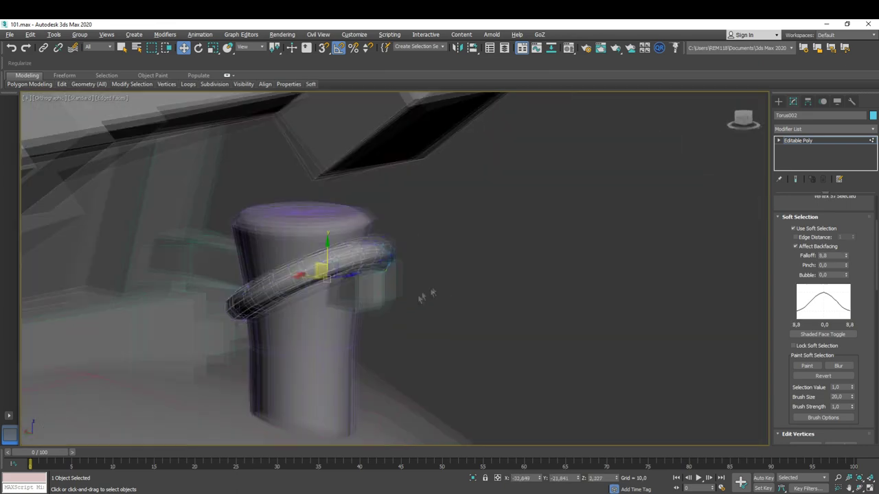
pyautogui.keyDown('alt'); pyautogui.moveTo(304, 274); pyautogui.dragTo(414, 288, button='middle'); pyautogui.keyUp('alt')
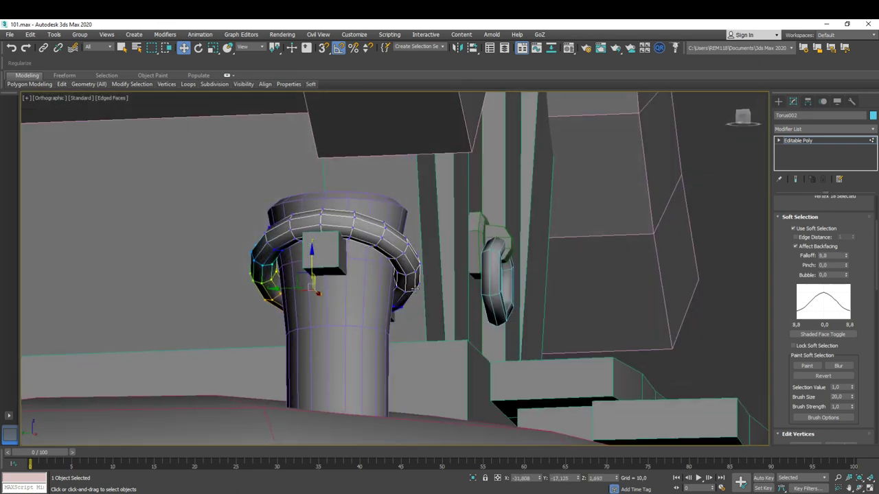
pyautogui.keyDown('alt'); pyautogui.moveTo(340, 270); pyautogui.dragTo(439, 247, button='middle'); pyautogui.keyUp('alt')
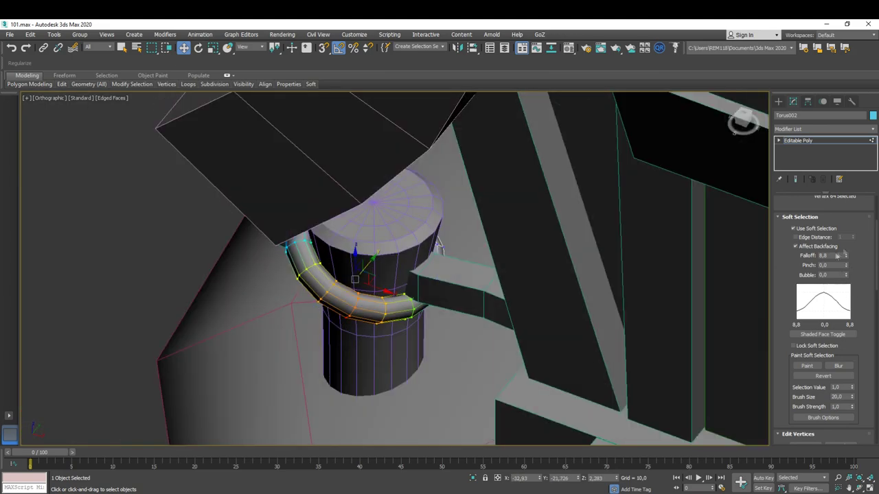
pyautogui.moveTo(439, 248)
pyautogui.keyDown('alt'); pyautogui.mouseDown(button='middle')
pyautogui.moveTo(254, 274)
pyautogui.moveTo(362, 274)
pyautogui.moveTo(366, 295)
pyautogui.moveTo(242, 272)
pyautogui.moveTo(353, 284)
pyautogui.moveTo(376, 297)
pyautogui.mouseUp(button='middle'); pyautogui.keyUp('alt')
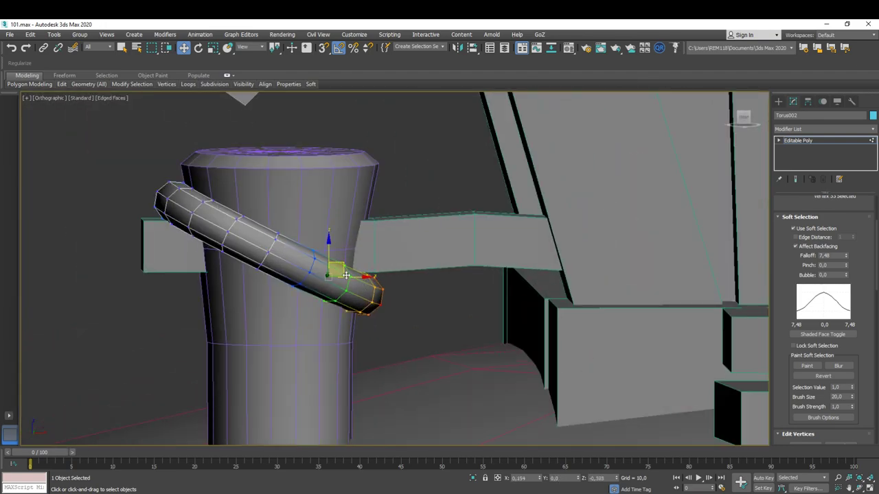
pyautogui.press('f')
pyautogui.press('z')
pyautogui.press('1')
pyautogui.press('e')
pyautogui.press('w')
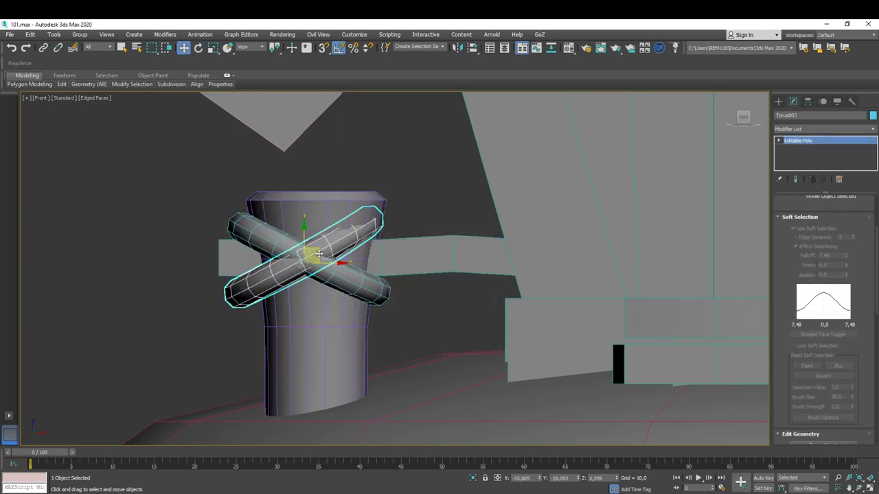
pyautogui.moveTo(318, 254); pyautogui.dragTo(331, 253)
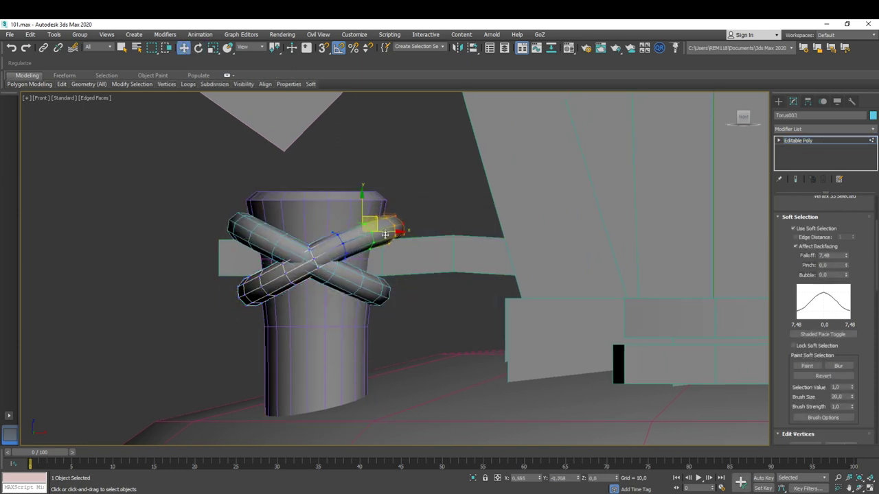
# - Select the second torus's vertices and bend them to wrap around the post
pyautogui.moveTo(389, 230)
pyautogui.keyDown('alt'); pyautogui.mouseDown(button='middle')
pyautogui.moveTo(387, 296)
pyautogui.moveTo(367, 290)
pyautogui.mouseUp(button='middle'); pyautogui.keyUp('alt')
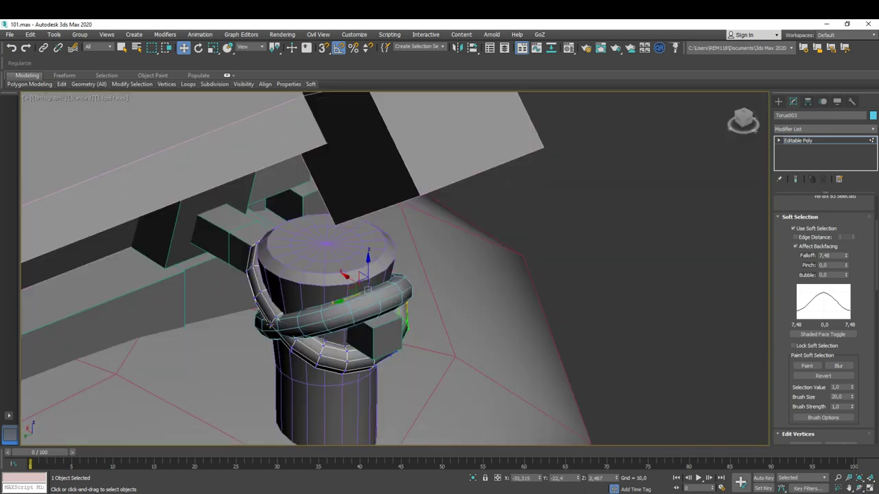
pyautogui.keyDown('alt'); pyautogui.moveTo(265, 333); pyautogui.dragTo(289, 323, button='middle'); pyautogui.keyUp('alt')
pyautogui.moveTo(296, 279)
pyautogui.keyDown('alt'); pyautogui.mouseDown(button='middle')
pyautogui.moveTo(357, 288)
pyautogui.moveTo(300, 278)
pyautogui.mouseUp(button='middle'); pyautogui.keyUp('alt')
pyautogui.hotkey('ctrl', 'd')
pyautogui.click(300, 277)
pyautogui.hotkey('ctrl', 'a')
pyautogui.moveTo(253, 337)
pyautogui.keyDown('alt'); pyautogui.mouseDown(button='middle')
pyautogui.moveTo(267, 346)
pyautogui.moveTo(313, 289)
pyautogui.mouseUp(button='middle'); pyautogui.keyUp('alt')
pyautogui.scroll(5, 331, 341)
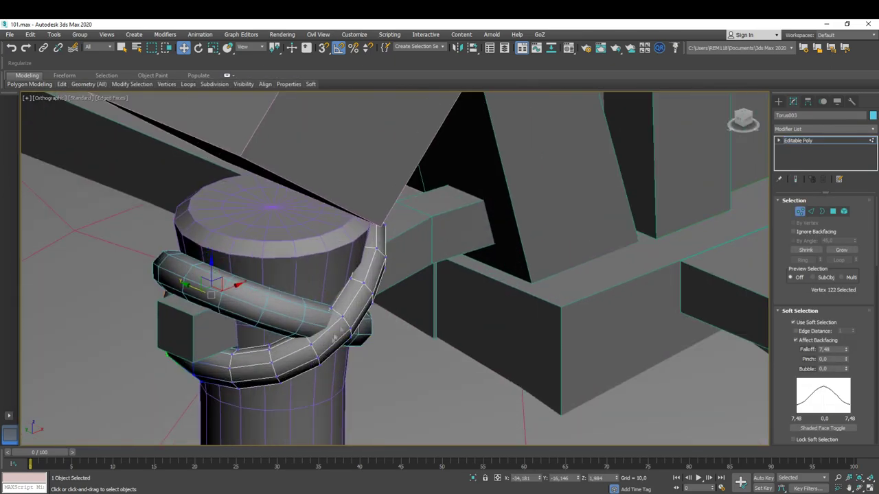
pyautogui.moveTo(304, 358)
pyautogui.keyDown('alt'); pyautogui.mouseDown(button='middle')
pyautogui.moveTo(352, 277)
pyautogui.moveTo(278, 293)
pyautogui.mouseUp(button='middle'); pyautogui.keyUp('alt')
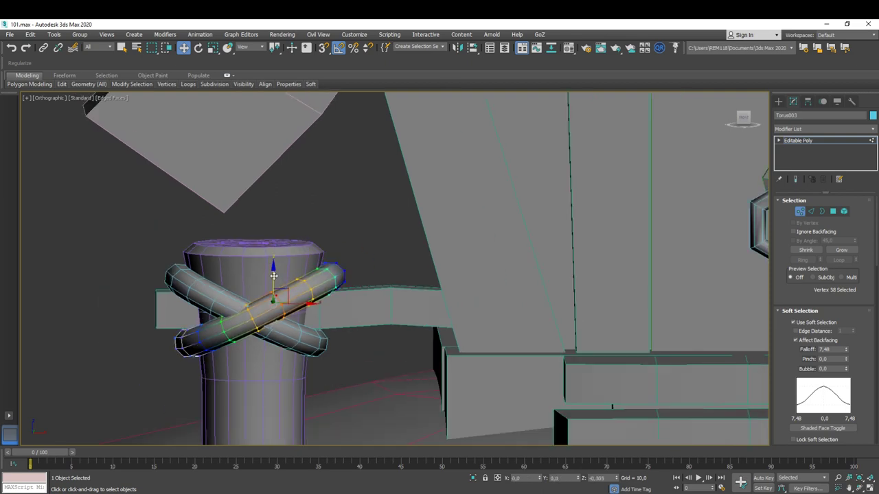
pyautogui.scroll(-10, 275, 277)
# - Add a Chamfer modifier to the roof panel with depth reduced to about 0.33
pyautogui.press('p')
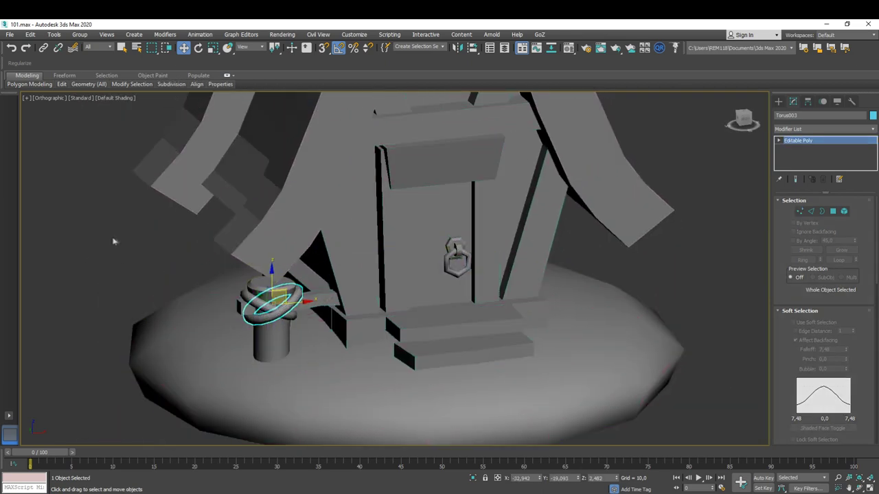
pyautogui.click(114, 240)
pyautogui.keyDown('alt'); pyautogui.moveTo(114, 240); pyautogui.dragTo(383, 240, button='middle'); pyautogui.keyUp('alt')
pyautogui.click(383, 240)
pyautogui.scroll(-2, 383, 241)
pyautogui.click(824, 129)
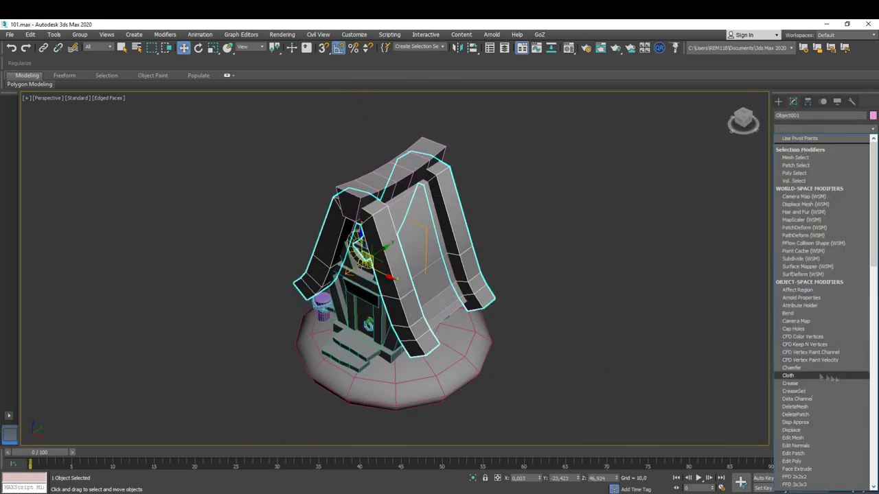
pyautogui.scroll(5, 413, 286)
pyautogui.keyDown('alt'); pyautogui.moveTo(412, 287); pyautogui.dragTo(866, 281, button='middle'); pyautogui.keyUp('alt')
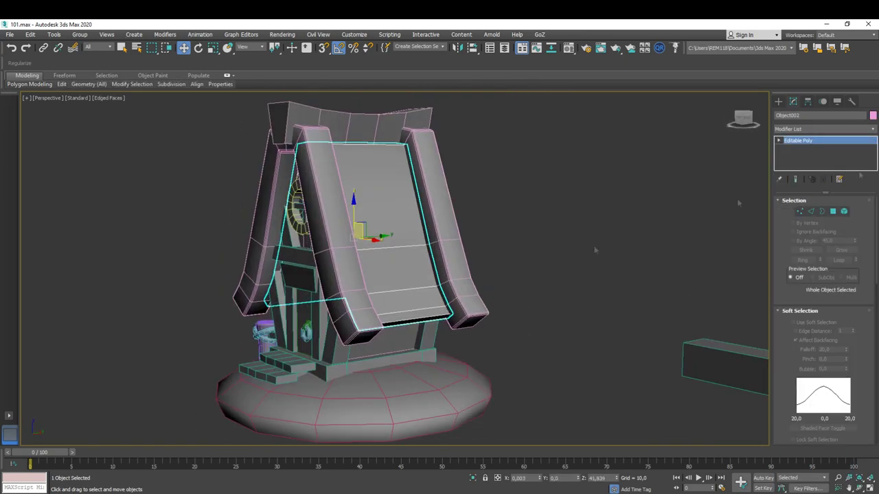
pyautogui.click(824, 129)
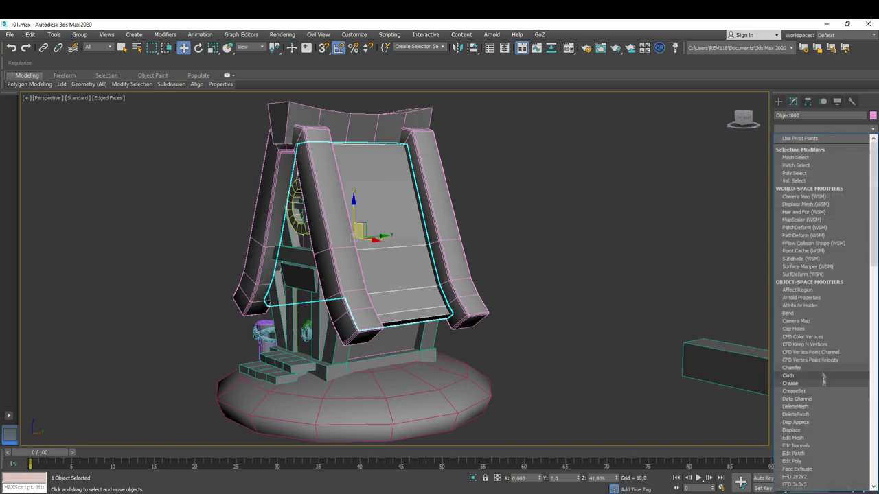
pyautogui.click(803, 199)
pyautogui.scroll(5, 407, 290)
pyautogui.moveTo(866, 309); pyautogui.dragTo(867, 323)
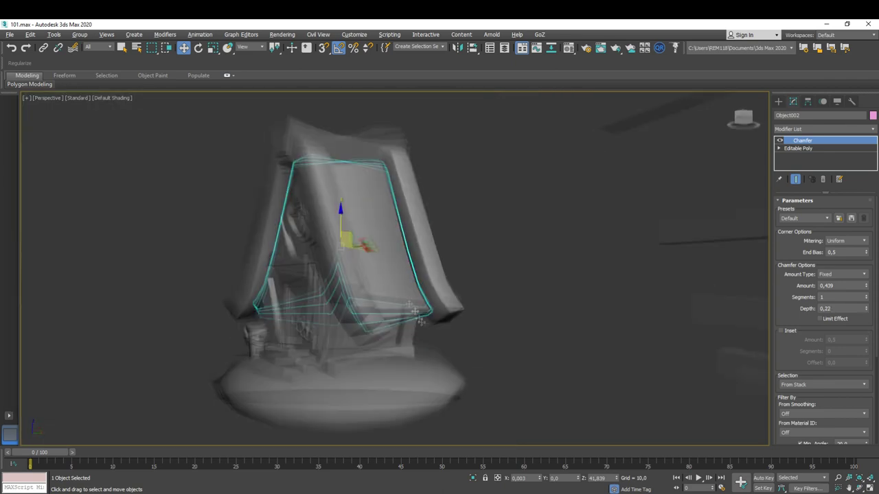
# - Chamfer the roof ridge piece and the four selected step pieces, with Amount 0.609
pyautogui.click(824, 129)
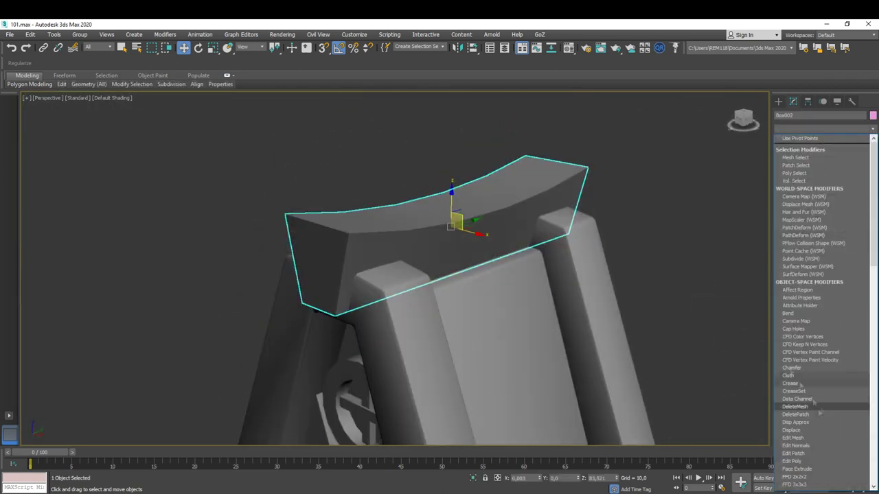
pyautogui.click(810, 226)
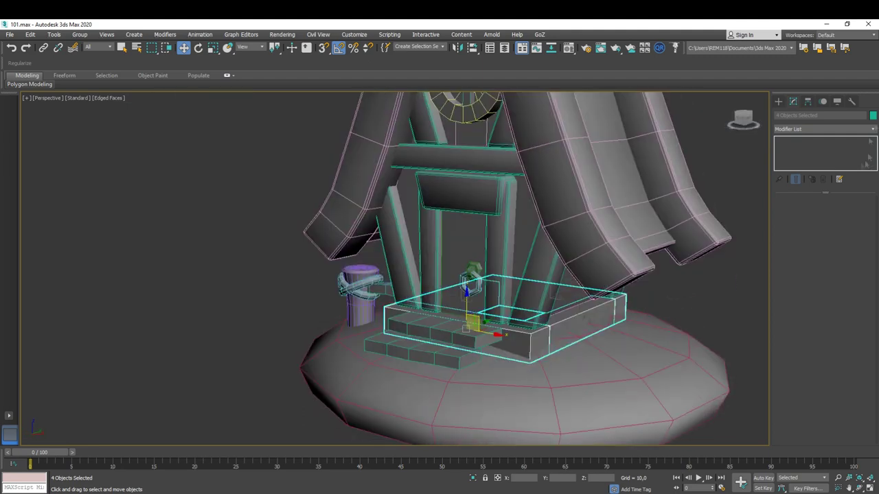
pyautogui.click(824, 129)
pyautogui.click(821, 319)
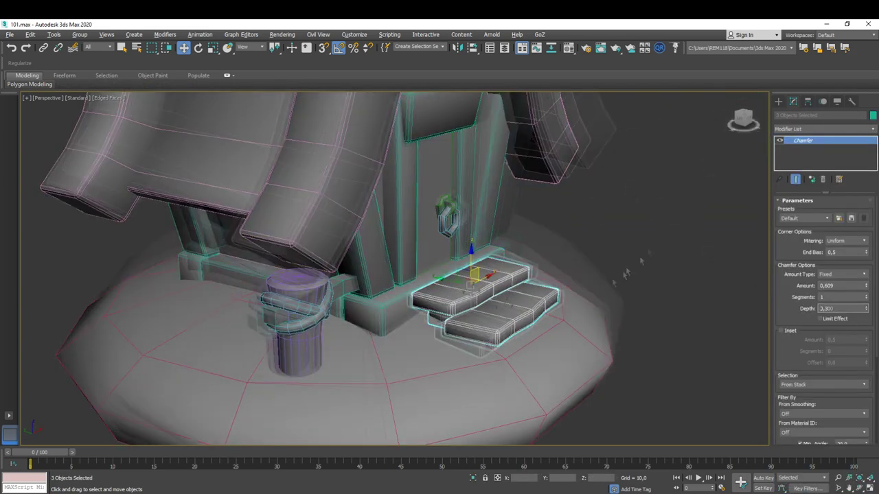
pyautogui.keyDown('alt'); pyautogui.moveTo(439, 288); pyautogui.dragTo(338, 310, button='middle'); pyautogui.keyUp('alt')
pyautogui.scroll(3, 338, 310)
pyautogui.click(338, 309)
pyautogui.press('z')
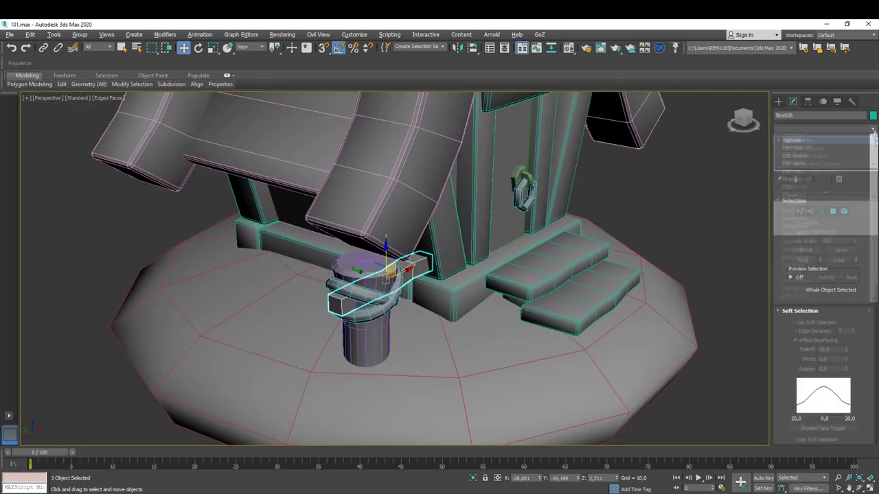
# - Select the edges of Box026, the handle bar linking the barrel post to the cottage
pyautogui.moveTo(386, 281)
pyautogui.keyDown('alt'); pyautogui.mouseDown(button='middle')
pyautogui.moveTo(322, 274)
pyautogui.moveTo(357, 227)
pyautogui.mouseUp(button='middle'); pyautogui.keyUp('alt')
pyautogui.scroll(3, 323, 275)
pyautogui.scroll(-3, 323, 274)
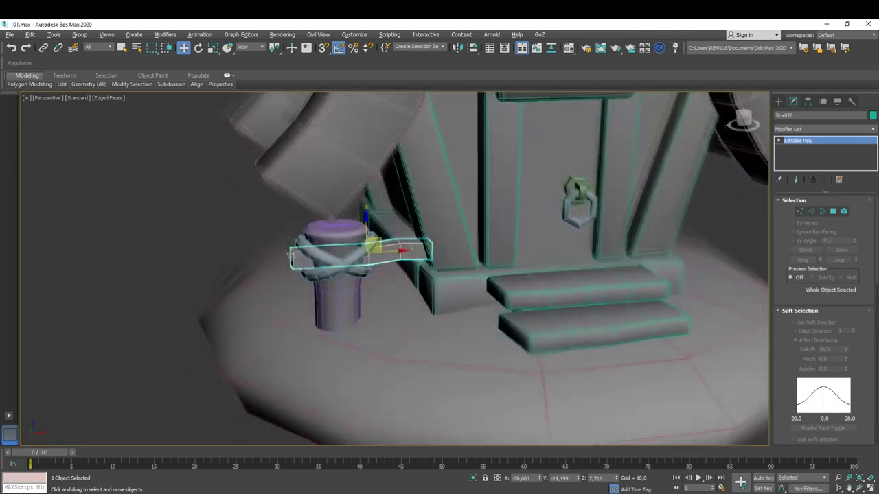
pyautogui.press('2')
pyautogui.scroll(4, 557, 187)
pyautogui.moveTo(536, 179)
pyautogui.keyDown('alt'); pyautogui.mouseDown(button='middle')
pyautogui.moveTo(446, 289)
pyautogui.moveTo(385, 275)
pyautogui.mouseUp(button='middle'); pyautogui.keyUp('alt')
pyautogui.scroll(4, 274, 309)
pyautogui.press('4')
pyautogui.click(320, 323)
pyautogui.scroll(-5, 320, 323)
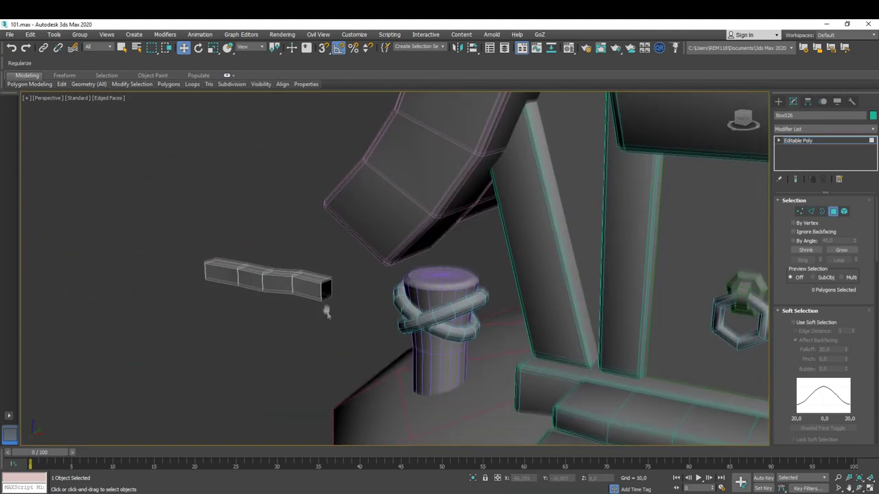
pyautogui.press('f')
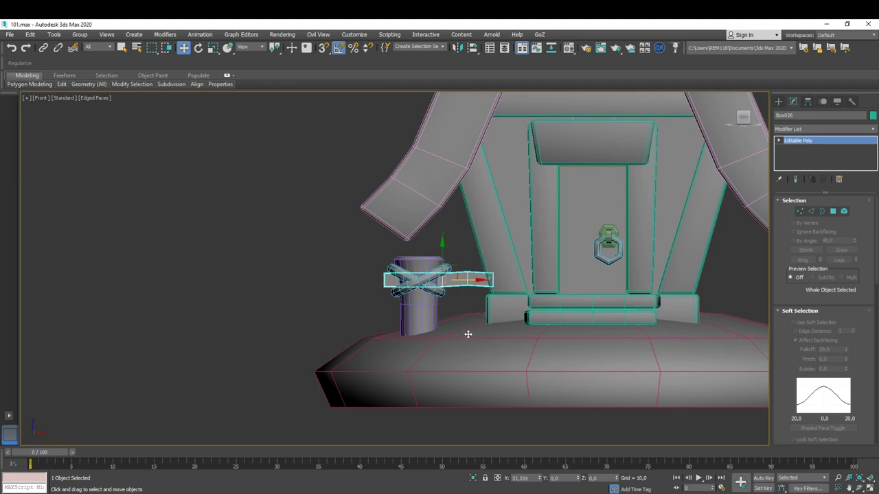
pyautogui.keyDown('alt'); pyautogui.moveTo(468, 333); pyautogui.dragTo(440, 295, button='middle'); pyautogui.keyUp('alt')
pyautogui.press('1')
pyautogui.press('f')
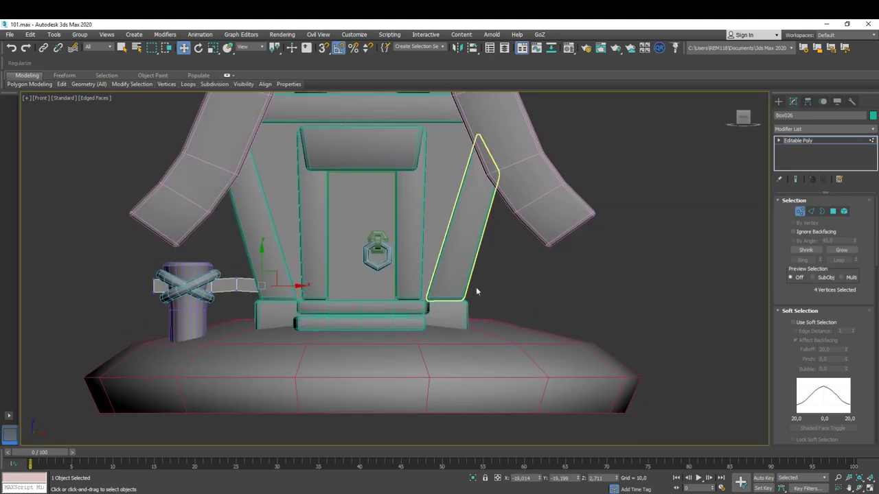
pyautogui.press('F3')
pyautogui.moveTo(298, 289)
pyautogui.keyDown('alt'); pyautogui.mouseDown(button='middle')
pyautogui.moveTo(359, 295)
pyautogui.moveTo(379, 306)
pyautogui.moveTo(318, 277)
pyautogui.mouseUp(button='middle'); pyautogui.keyUp('alt')
pyautogui.press('F3')
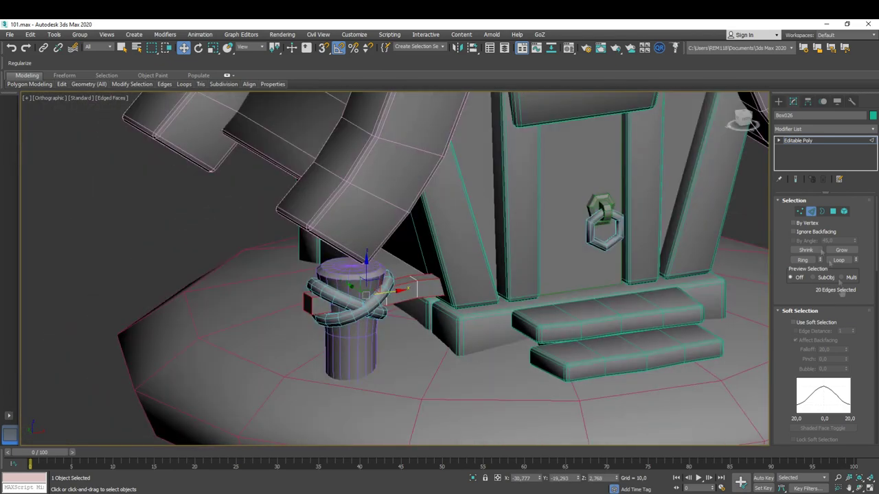
pyautogui.scroll(-5, 823, 330)
# - Chamfer the handle's edges at about 0,998 with 2 segments, then zoom out to the whole model
pyautogui.click(818, 365)
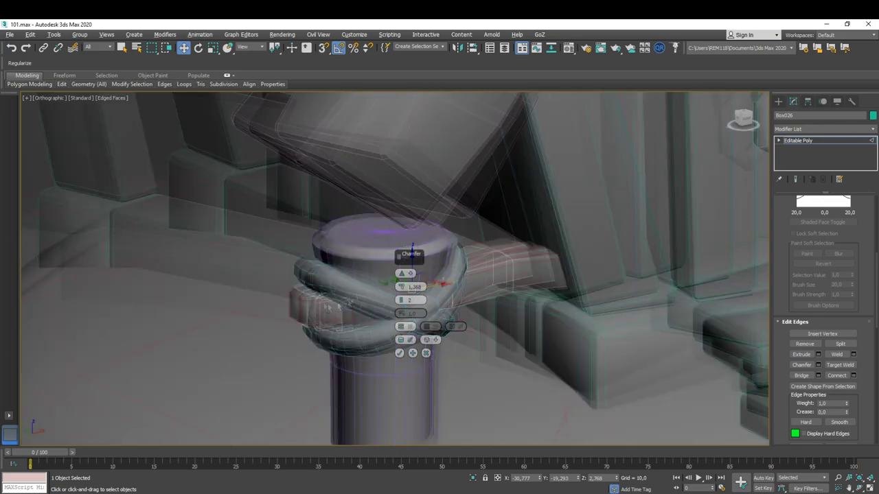
pyautogui.keyDown('alt'); pyautogui.moveTo(402, 359); pyautogui.dragTo(380, 331, button='middle'); pyautogui.keyUp('alt')
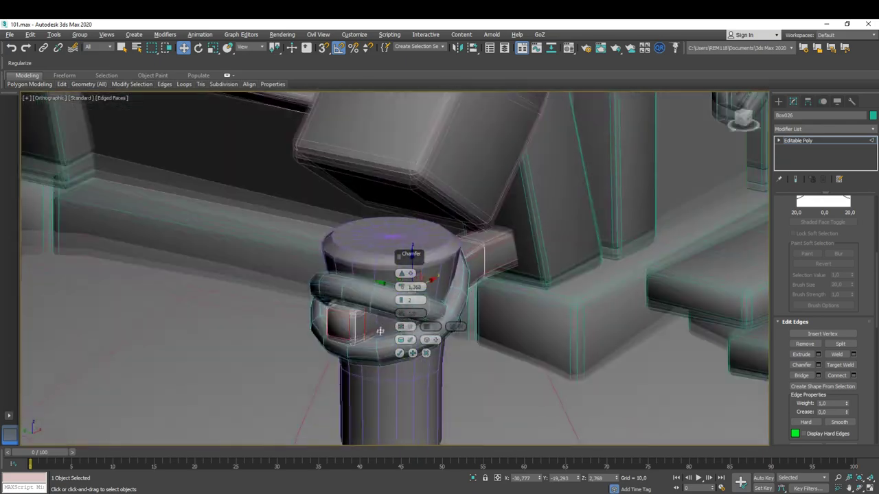
pyautogui.moveTo(401, 287); pyautogui.dragTo(402, 293)
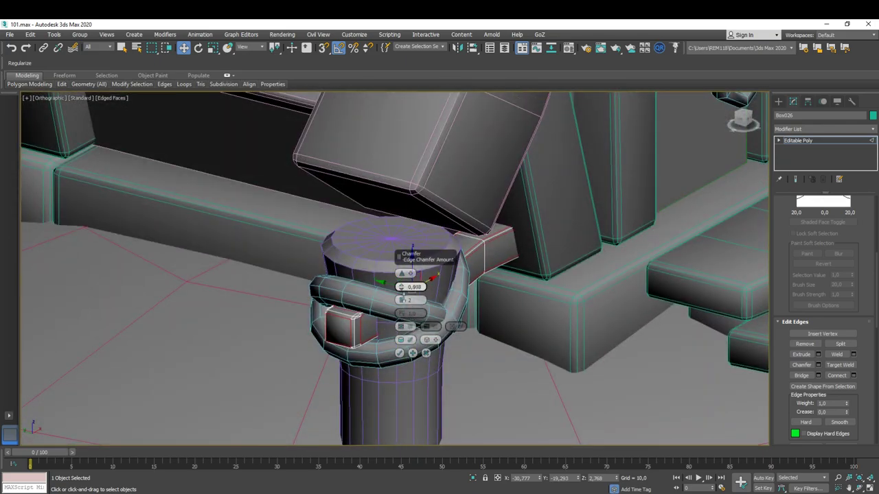
pyautogui.click(400, 355)
pyautogui.press('1')
pyautogui.scroll(6, 454, 342)
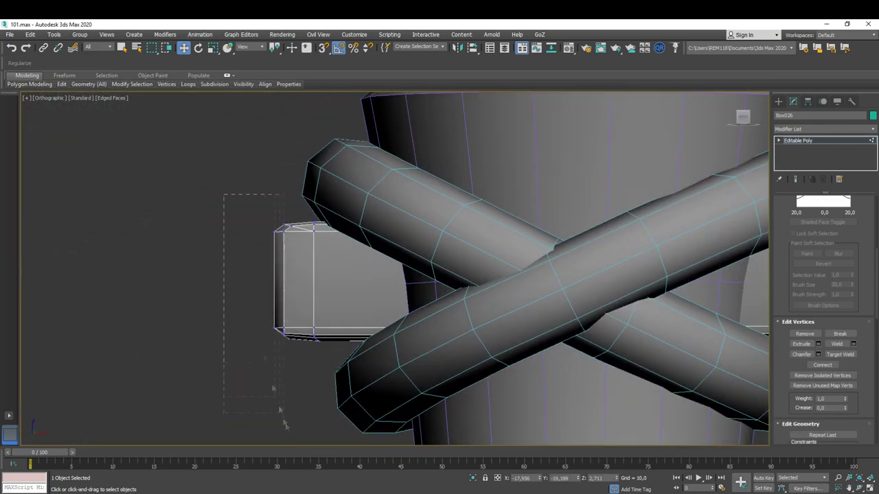
pyautogui.scroll(-3, 454, 342)
pyautogui.scroll(-3, 193, 230)
pyautogui.scroll(-3, 408, 272)
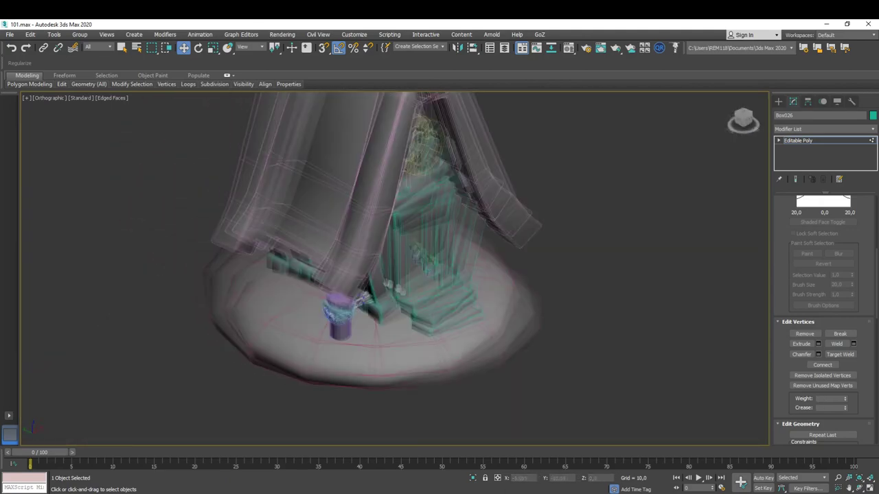
pyautogui.scroll(-3, 407, 273)
pyautogui.scroll(2, 647, 202)
pyautogui.scroll(-1, 657, 220)
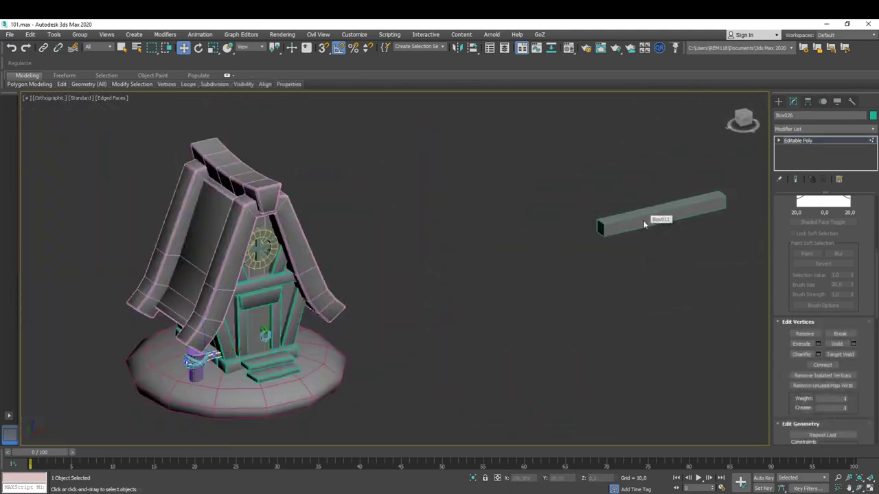
# - Convert the door knocker torus to an Editable Poly
pyautogui.click(657, 217)
pyautogui.scroll(8, 264, 334)
pyautogui.scroll(-2, 382, 272)
pyautogui.click(382, 271)
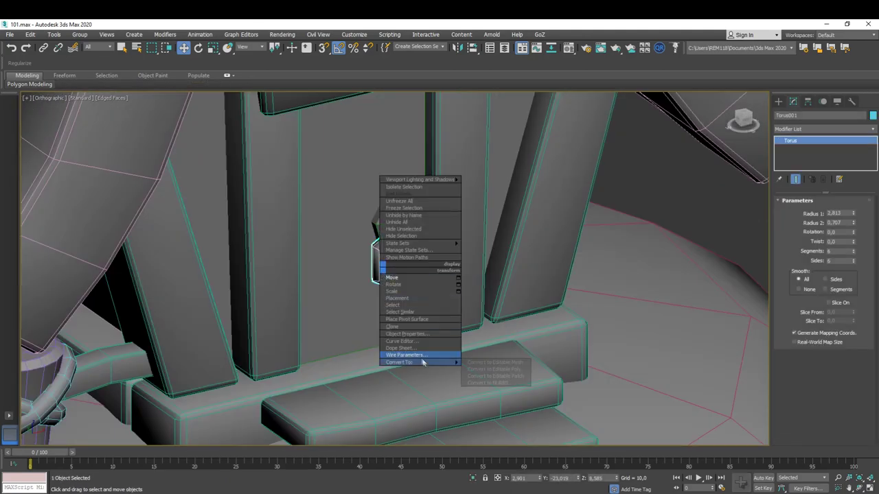
pyautogui.click(494, 370)
pyautogui.scroll(-1, 406, 262)
pyautogui.scroll(-5, 842, 381)
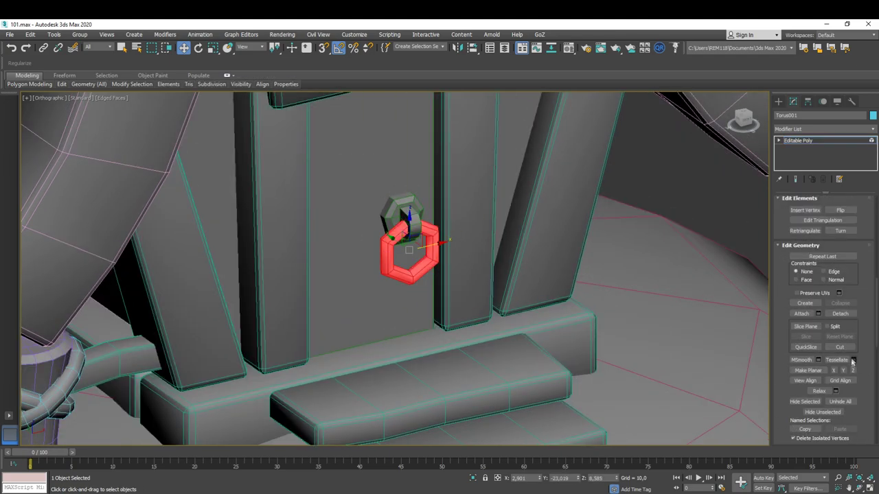
pyautogui.scroll(-5, 477, 253)
pyautogui.scroll(8, 478, 254)
pyautogui.keyDown('alt'); pyautogui.moveTo(477, 254); pyautogui.dragTo(481, 258, button='middle'); pyautogui.keyUp('alt')
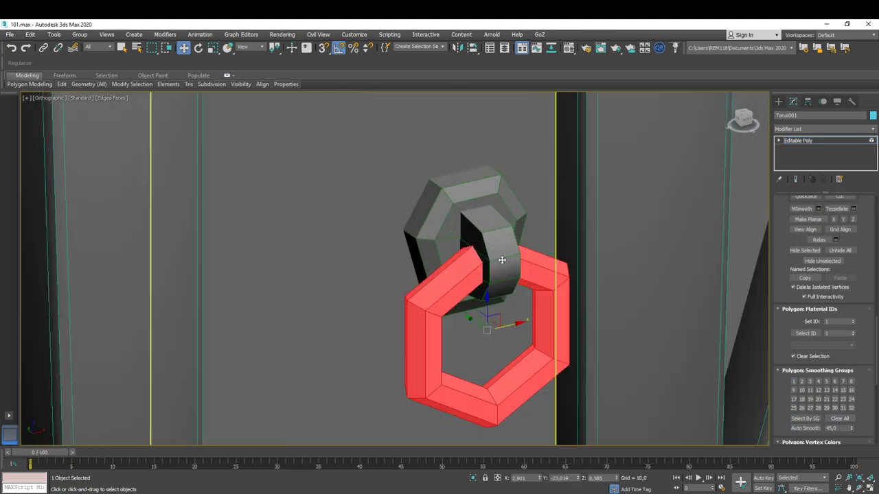
pyautogui.click(484, 227)
pyautogui.keyDown('alt'); pyautogui.moveTo(484, 227); pyautogui.dragTo(502, 236, button='middle'); pyautogui.keyUp('alt')
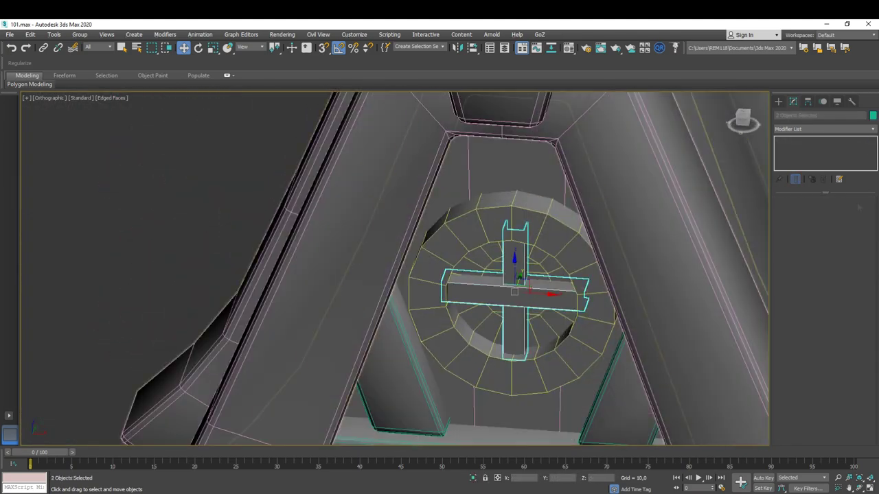
# - Add a Chamfer modifier to the round window's cross
pyautogui.click(824, 128)
pyautogui.click(791, 368)
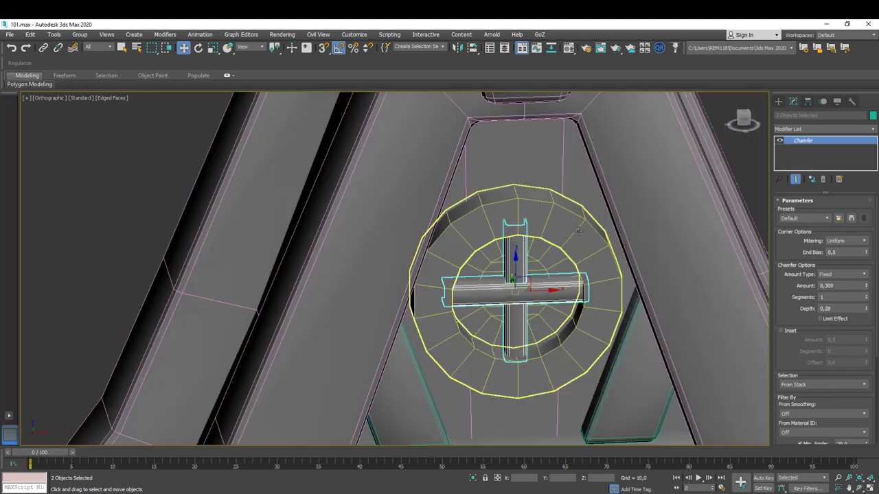
pyautogui.click(873, 129)
pyautogui.click(874, 137)
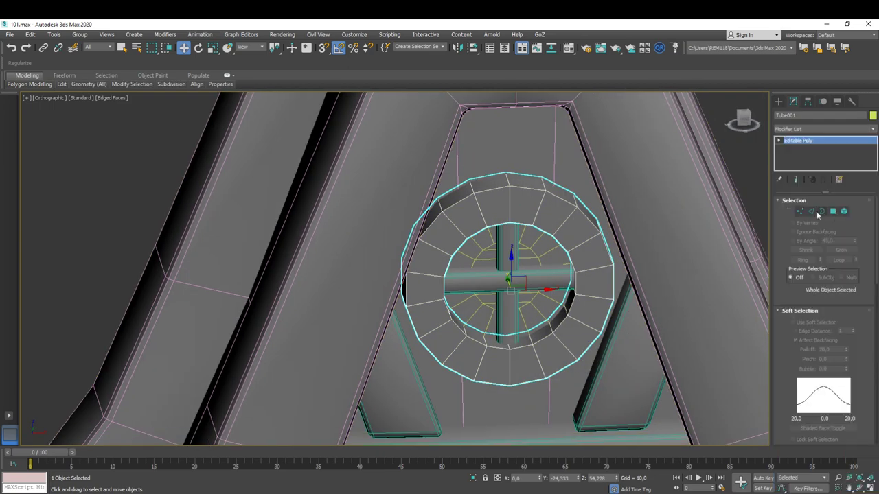
# - Chamfer the window ring Tube001's edge loops at about 0.328, 1 segment, with slightly raised Edge Tension
pyautogui.scroll(-5, 842, 279)
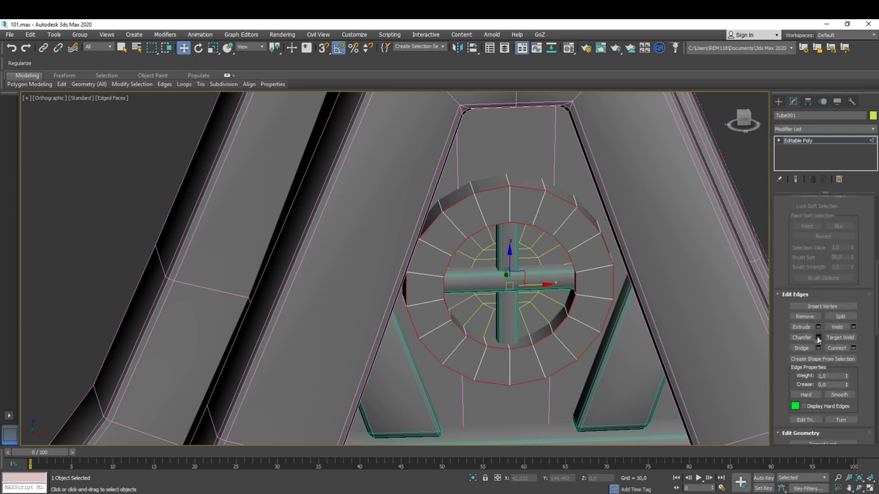
pyautogui.click(818, 337)
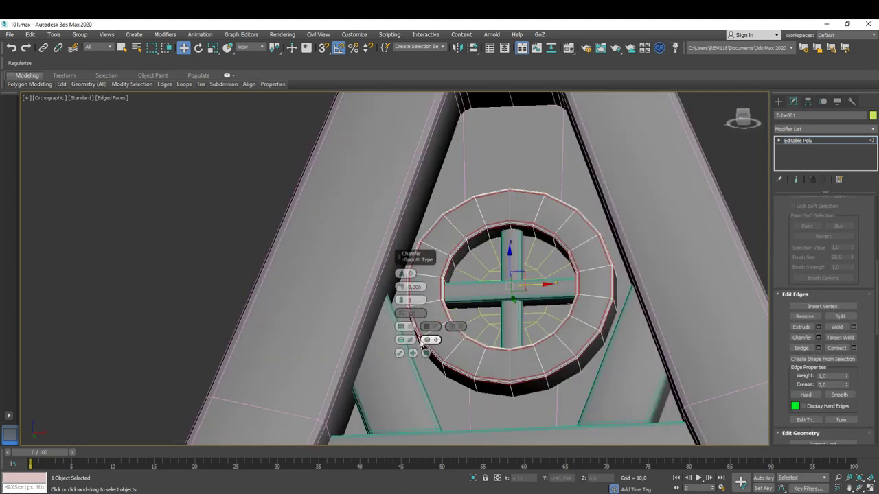
pyautogui.press('2')
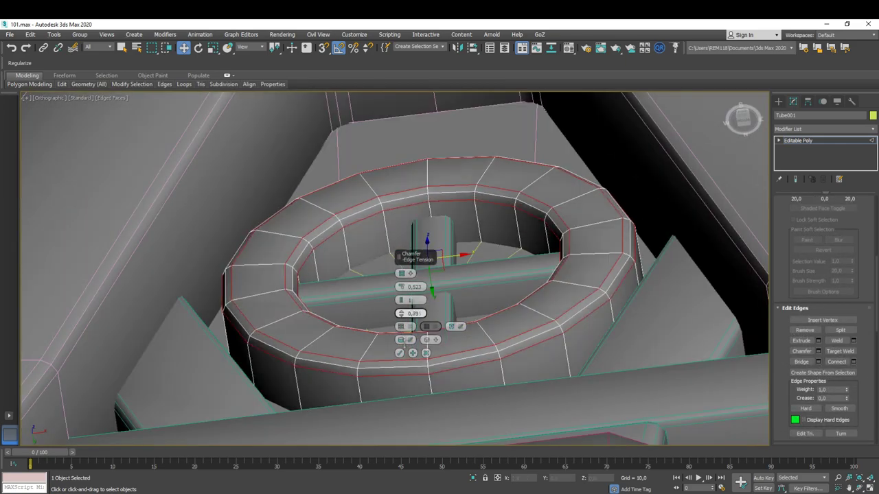
pyautogui.moveTo(402, 314); pyautogui.dragTo(400, 315)
pyautogui.keyDown('alt'); pyautogui.moveTo(402, 310); pyautogui.dragTo(404, 347, button='middle'); pyautogui.keyUp('alt')
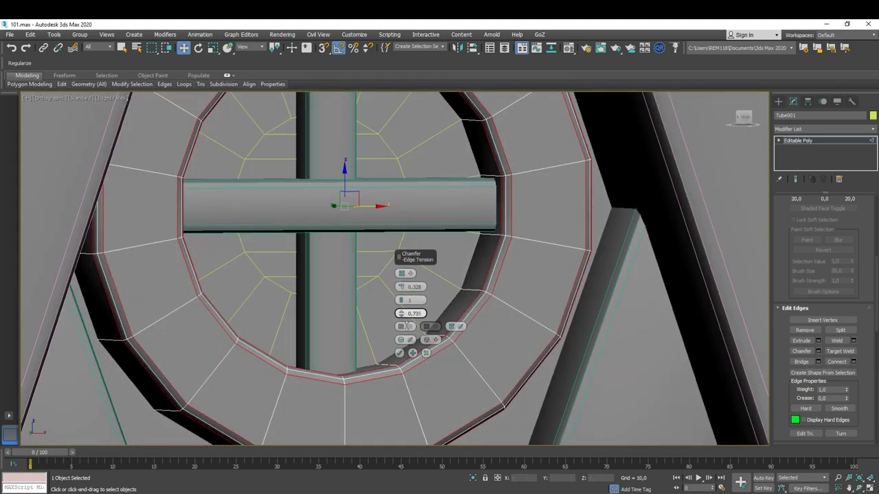
pyautogui.scroll(-5, 402, 313)
pyautogui.scroll(-5, 481, 309)
pyautogui.scroll(-5, 549, 306)
pyautogui.scroll(-3, 578, 306)
pyautogui.scroll(8, 461, 268)
pyautogui.scroll(3, 454, 261)
pyautogui.scroll(-2, 456, 261)
pyautogui.press('F4')
pyautogui.scroll(5, 454, 271)
pyautogui.scroll(-5, 426, 295)
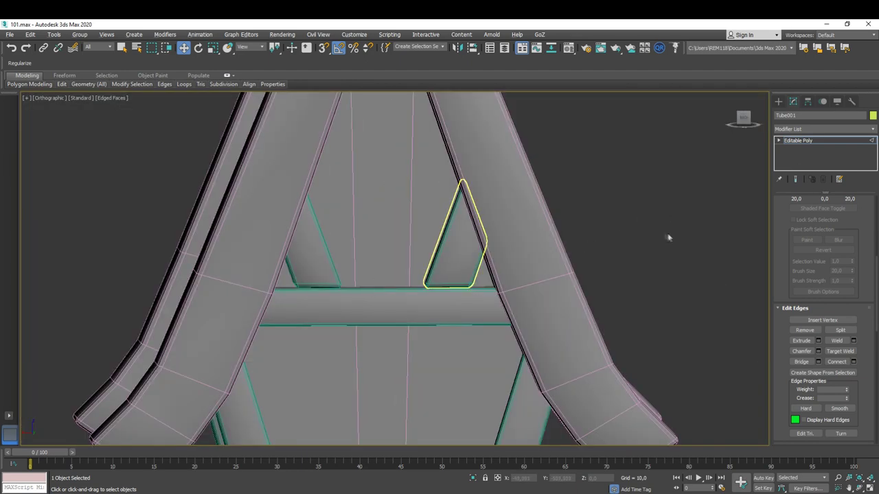
# - Move Box017's bottom vertices, below its Chamfer modifier, down onto the crossbar, then exit vertex mode
pyautogui.click(446, 264)
pyautogui.click(798, 148)
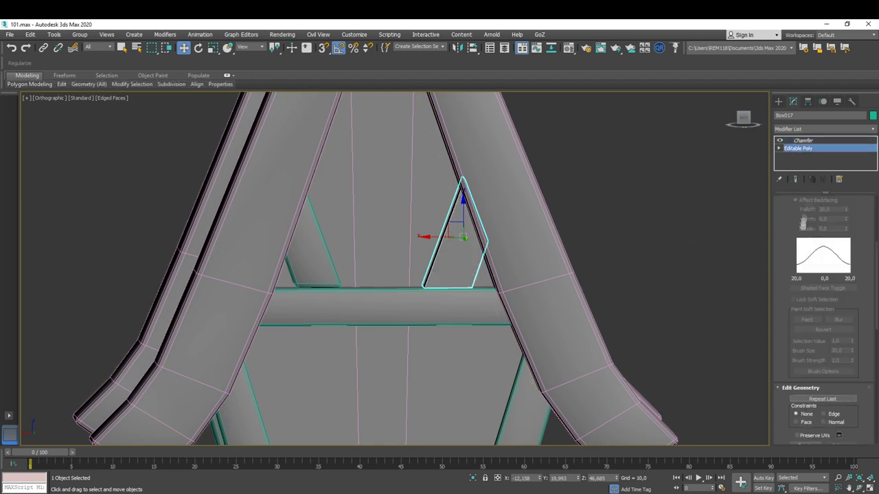
pyautogui.click(800, 212)
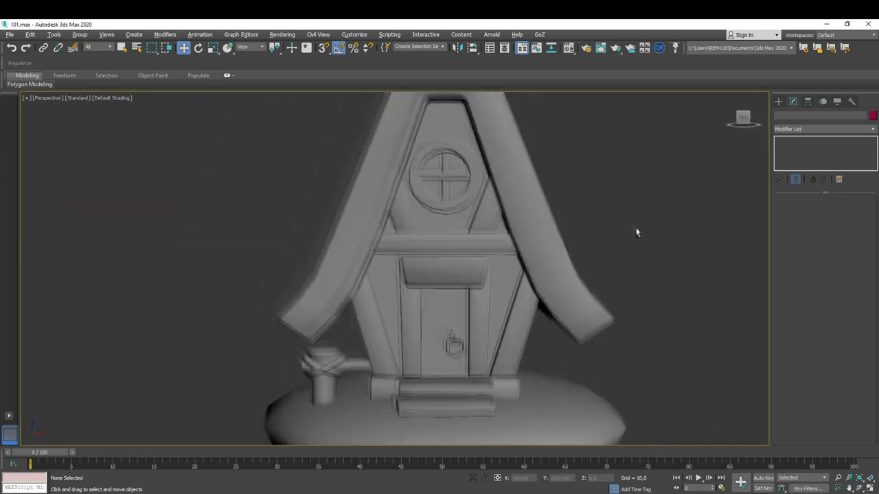
pyautogui.moveTo(637, 237)
pyautogui.keyDown('alt'); pyautogui.mouseDown(button='middle')
pyautogui.moveTo(627, 245)
pyautogui.moveTo(653, 226)
pyautogui.moveTo(624, 212)
pyautogui.moveTo(799, 214)
pyautogui.mouseUp(button='middle'); pyautogui.keyUp('alt')
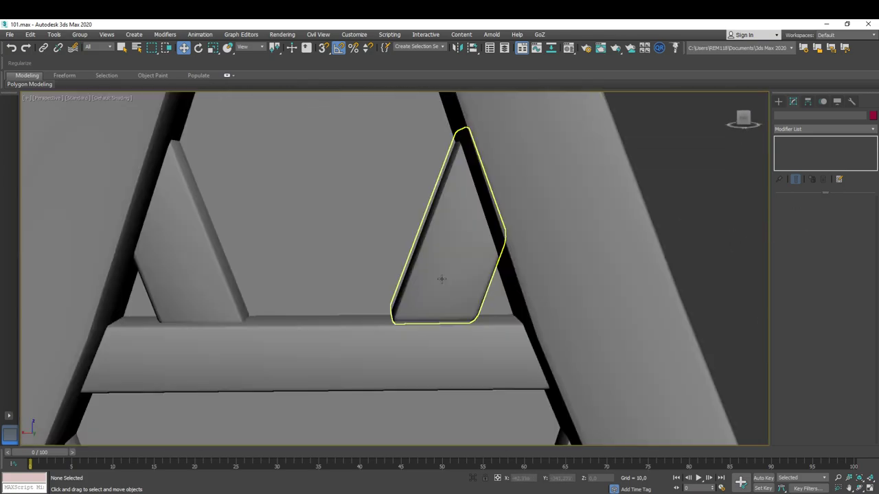
pyautogui.click(438, 298)
pyautogui.moveTo(354, 351); pyautogui.dragTo(583, 281)
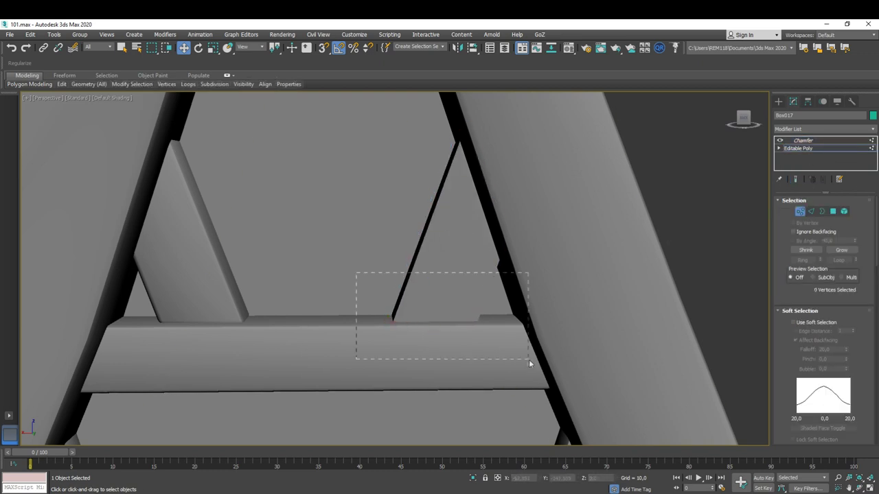
pyautogui.click(801, 214)
pyautogui.moveTo(435, 258); pyautogui.dragTo(443, 216, button='middle')
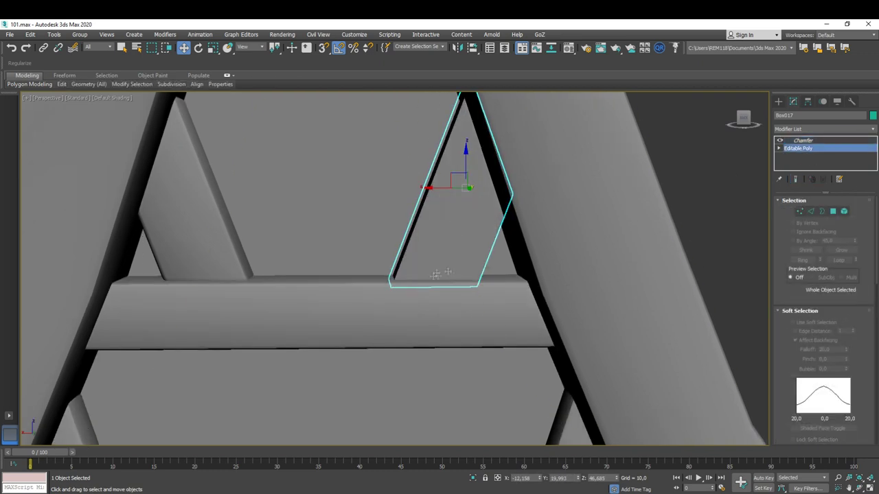
pyautogui.moveTo(401, 278)
pyautogui.mouseDown(button='middle')
pyautogui.moveTo(402, 265)
pyautogui.moveTo(427, 266)
pyautogui.mouseUp(button='middle')
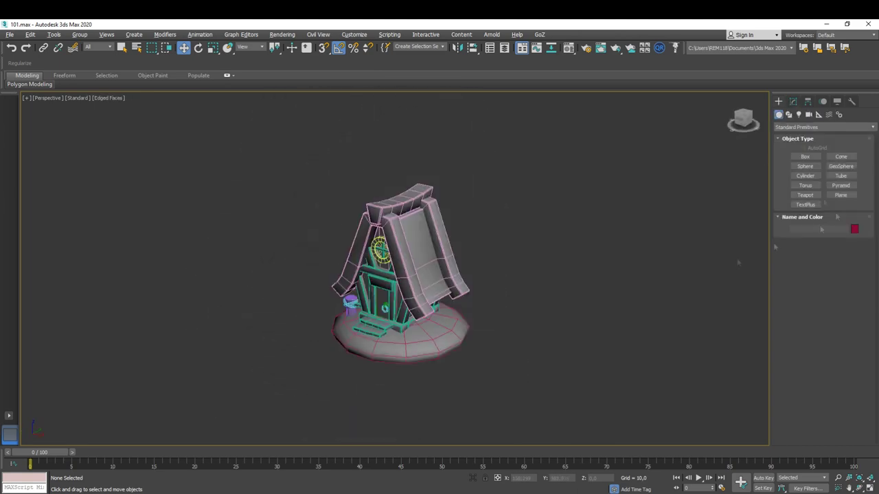
# - Draw a new box beside the house and convert it to an Editable Poly
pyautogui.click(805, 157)
pyautogui.moveTo(462, 378); pyautogui.dragTo(508, 376)
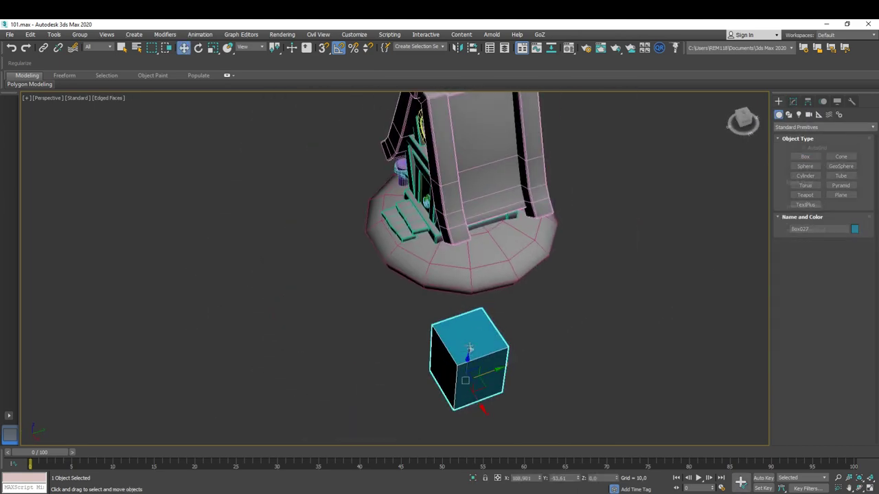
pyautogui.moveTo(504, 334)
pyautogui.keyDown('alt'); pyautogui.mouseDown(button='middle')
pyautogui.moveTo(489, 346)
pyautogui.moveTo(485, 324)
pyautogui.mouseUp(button='middle'); pyautogui.keyUp('alt')
pyautogui.rightClick(489, 345)
pyautogui.click(604, 450)
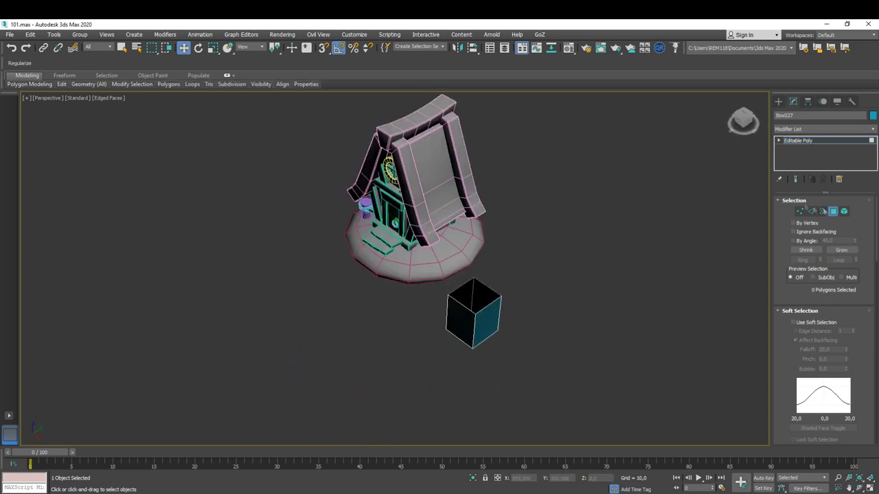
pyautogui.rightClick(485, 323)
pyautogui.click(515, 349)
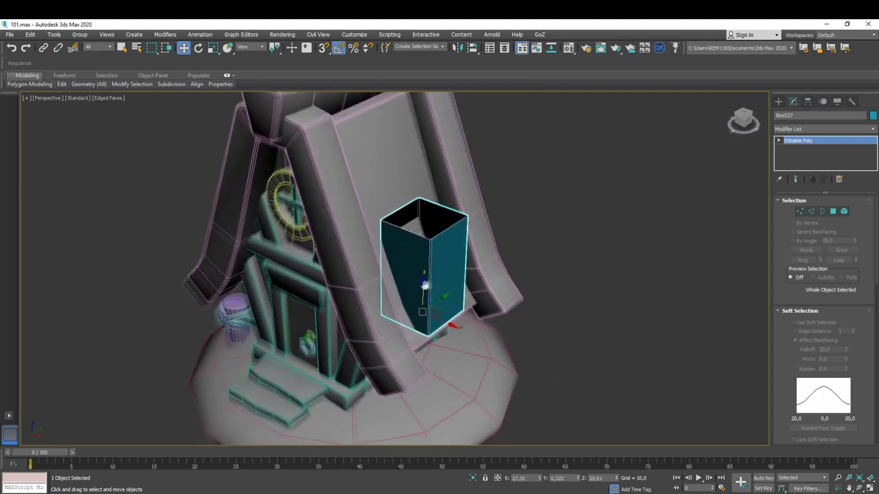
# - Select the top rim edges of the new chimney box in Edge mode
pyautogui.keyDown('alt'); pyautogui.moveTo(430, 257); pyautogui.dragTo(375, 262, button='middle'); pyautogui.keyUp('alt')
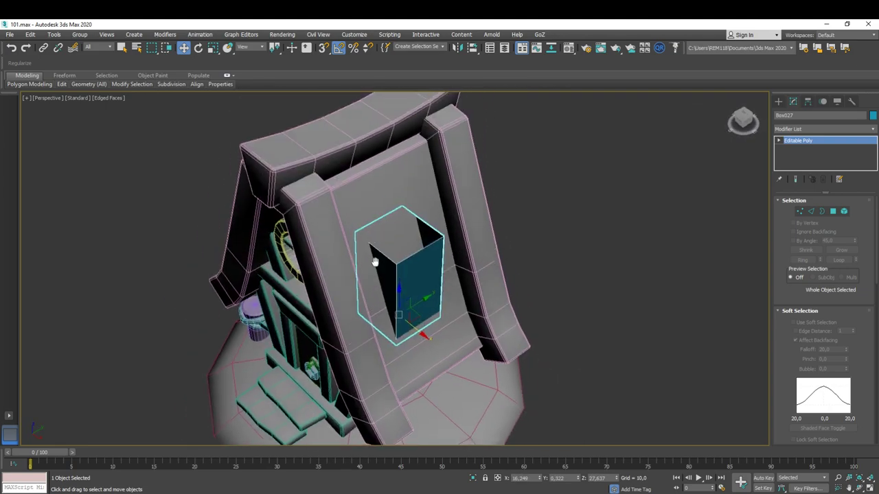
pyautogui.keyDown('alt'); pyautogui.moveTo(404, 185); pyautogui.dragTo(397, 371, button='middle'); pyautogui.keyUp('alt')
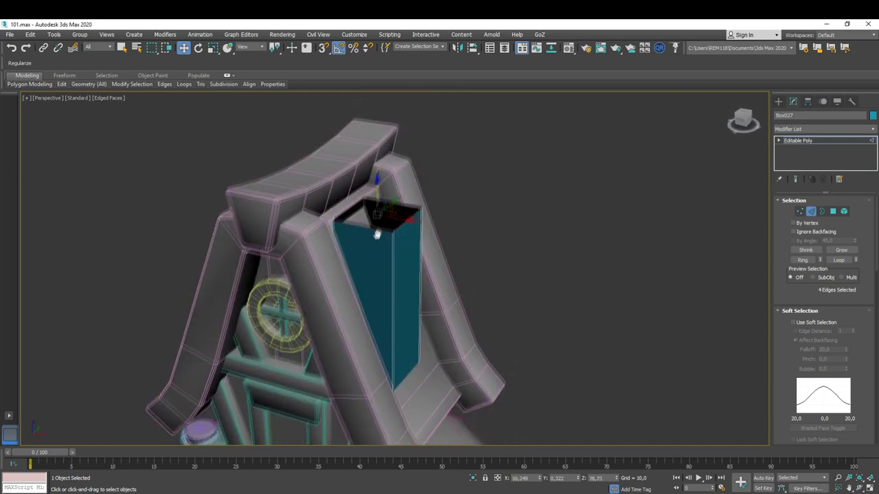
pyautogui.press('2')
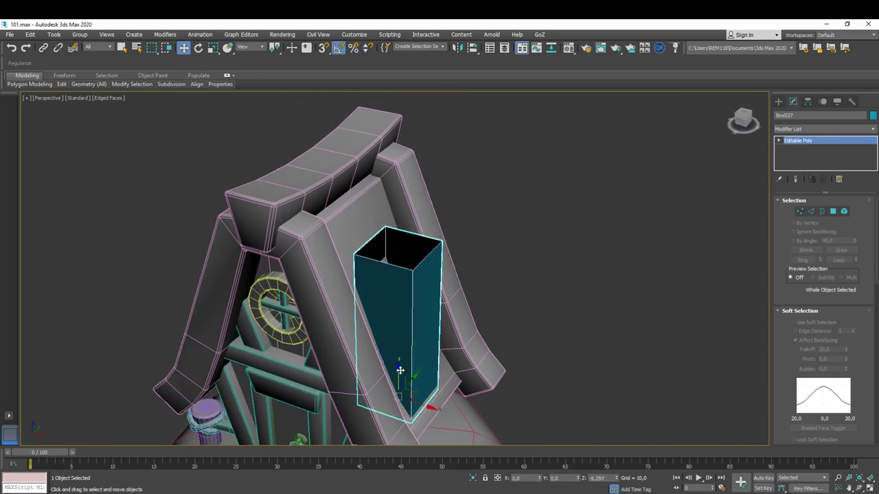
pyautogui.keyDown('alt'); pyautogui.moveTo(399, 371); pyautogui.dragTo(414, 372, button='middle'); pyautogui.keyUp('alt')
pyautogui.keyDown('alt'); pyautogui.moveTo(386, 342); pyautogui.dragTo(387, 280, button='middle'); pyautogui.keyUp('alt')
pyautogui.rightClick(381, 282)
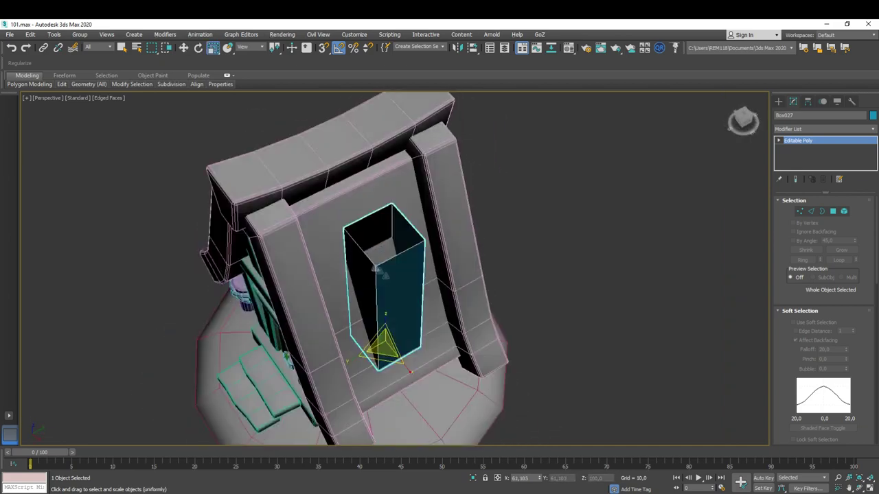
pyautogui.press('2')
pyautogui.keyDown('alt'); pyautogui.moveTo(380, 226); pyautogui.dragTo(386, 271, button='middle'); pyautogui.keyUp('alt')
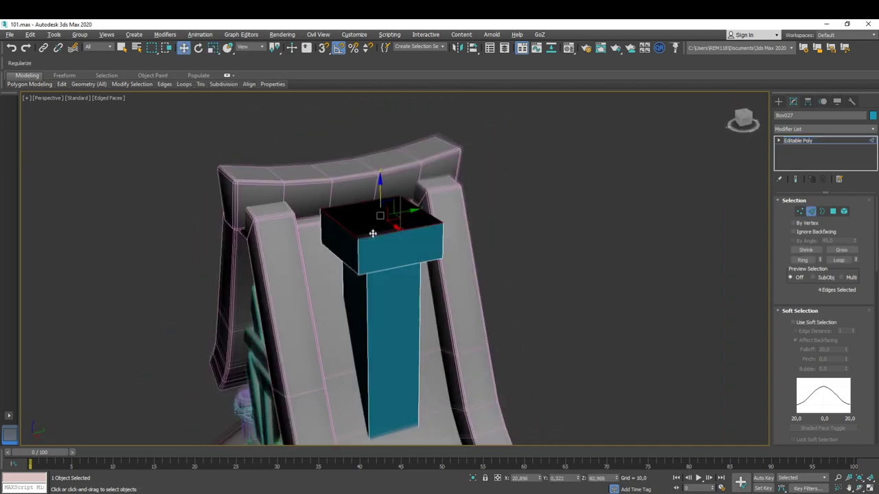
pyautogui.scroll(2, 386, 272)
# - Scale the rim edges outward into a flared chimney cap, then exit sub-object mode
pyautogui.press('r')
pyautogui.rightClick(386, 219)
pyautogui.click(389, 232)
pyautogui.keyDown('alt'); pyautogui.moveTo(389, 232); pyautogui.dragTo(383, 233, button='middle'); pyautogui.keyUp('alt')
pyautogui.rightClick(381, 232)
pyautogui.click(405, 277)
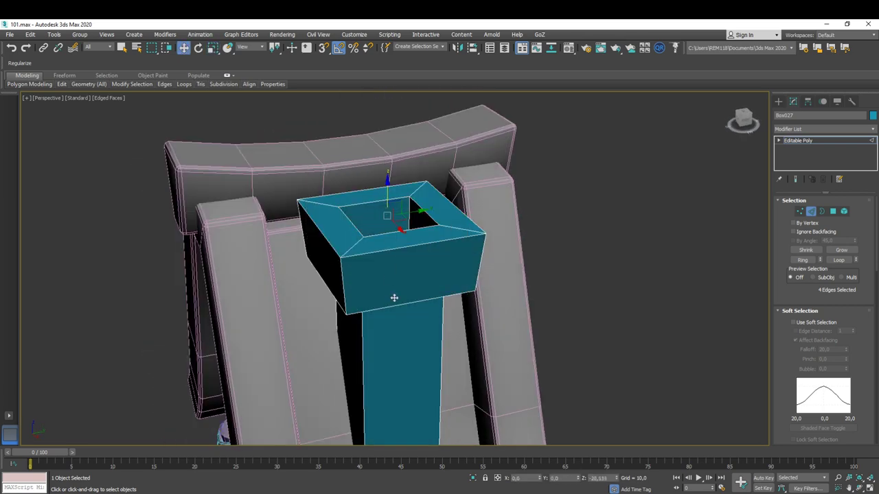
pyautogui.keyDown('alt'); pyautogui.moveTo(393, 288); pyautogui.dragTo(399, 275, button='middle'); pyautogui.keyUp('alt')
pyautogui.scroll(-6, 412, 261)
pyautogui.click(428, 252)
pyautogui.scroll(2, 386, 298)
pyautogui.press('2')
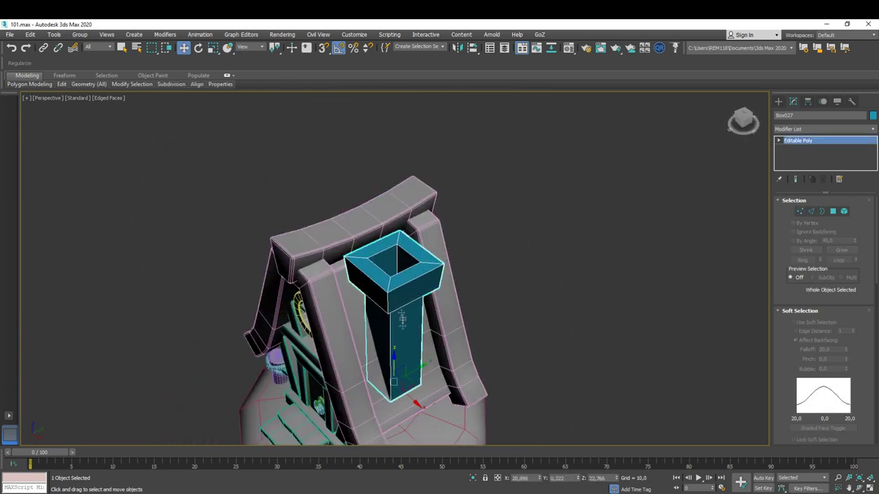
pyautogui.moveTo(392, 296)
pyautogui.keyDown('alt'); pyautogui.mouseDown(button='middle')
pyautogui.moveTo(395, 289)
pyautogui.moveTo(442, 323)
pyautogui.moveTo(320, 296)
pyautogui.mouseUp(button='middle'); pyautogui.keyUp('alt')
# - Select the chimney's vertical edges and add an FFD 3x3x3 modifier
pyautogui.press('m')
pyautogui.press('m')
pyautogui.press('2')
pyautogui.moveTo(320, 295); pyautogui.dragTo(437, 324)
pyautogui.scroll(-2, 857, 408)
pyautogui.moveTo(399, 314)
pyautogui.keyDown('alt'); pyautogui.mouseDown(button='middle')
pyautogui.moveTo(261, 349)
pyautogui.moveTo(518, 290)
pyautogui.moveTo(480, 289)
pyautogui.mouseUp(button='middle'); pyautogui.keyUp('alt')
pyautogui.click(824, 129)
pyautogui.click(787, 161)
# - Drag the FFD's middle and lower control points inward to pinch the chimney shaft
pyautogui.moveTo(458, 315); pyautogui.dragTo(448, 306)
pyautogui.moveTo(448, 306)
pyautogui.keyDown('alt'); pyautogui.mouseDown(button='middle')
pyautogui.moveTo(357, 291)
pyautogui.moveTo(358, 230)
pyautogui.moveTo(324, 229)
pyautogui.mouseUp(button='middle'); pyautogui.keyUp('alt')
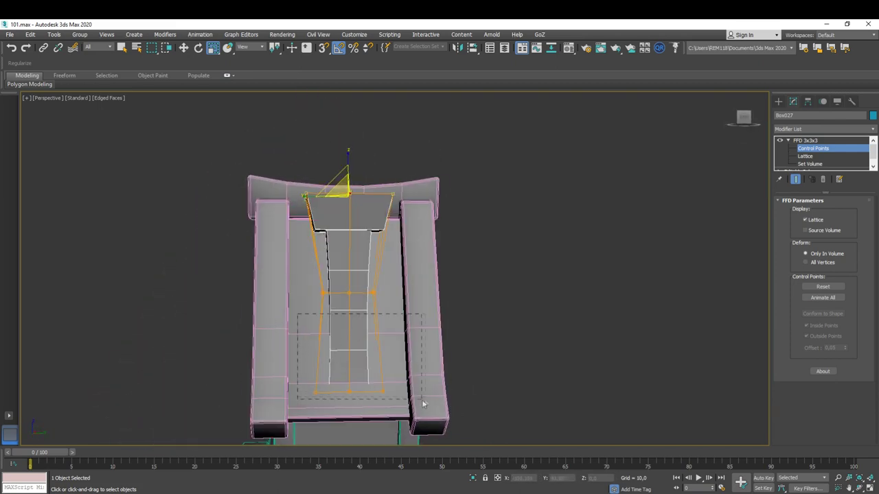
pyautogui.moveTo(441, 410); pyautogui.dragTo(439, 407)
pyautogui.moveTo(439, 406)
pyautogui.keyDown('alt'); pyautogui.mouseDown(button='middle')
pyautogui.moveTo(332, 401)
pyautogui.moveTo(386, 323)
pyautogui.mouseUp(button='middle'); pyautogui.keyUp('alt')
pyautogui.rightClick(387, 322)
pyautogui.click(388, 337)
pyautogui.scroll(5, 389, 398)
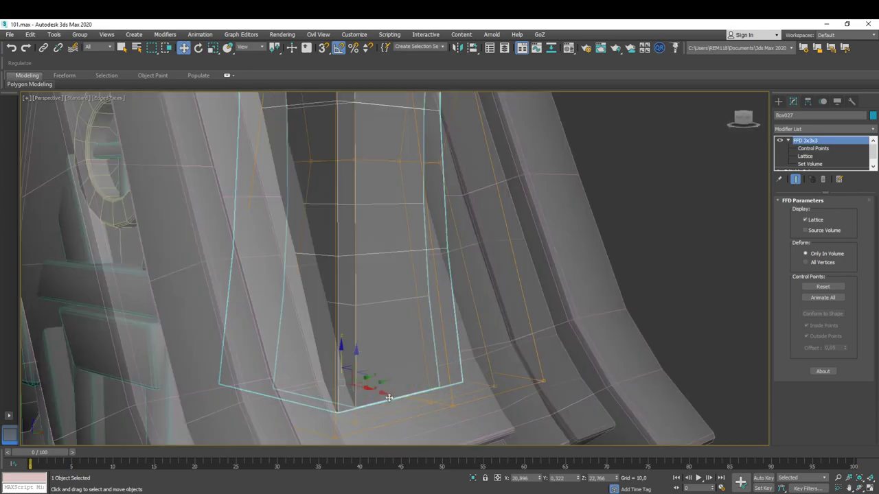
pyautogui.scroll(-5, 389, 398)
pyautogui.keyDown('alt'); pyautogui.moveTo(353, 324); pyautogui.dragTo(373, 228, button='middle'); pyautogui.keyUp('alt')
pyautogui.scroll(-5, 372, 227)
pyautogui.scroll(-2, 397, 235)
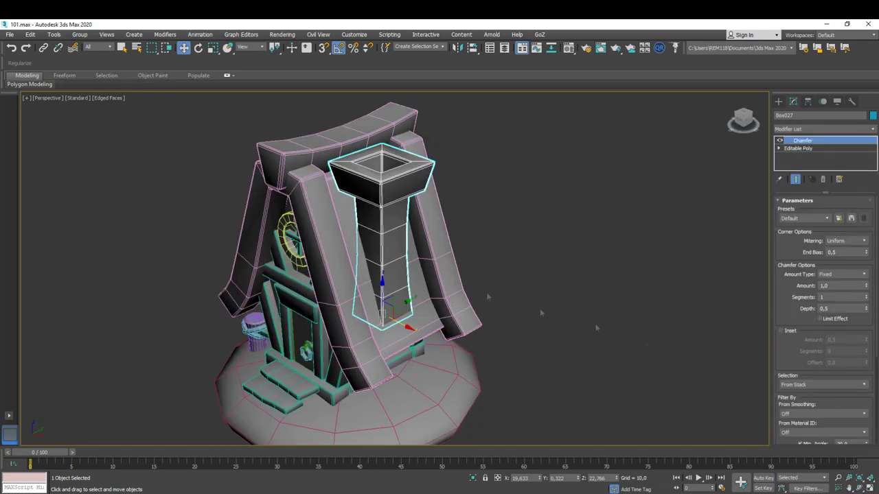
pyautogui.scroll(2, 377, 185)
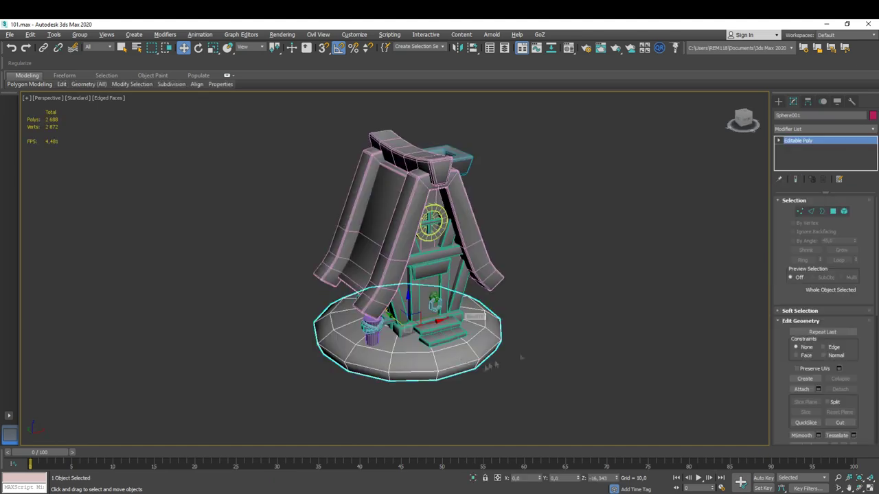
# - Add TurboSmooth to the round base and convert it to an Editable Poly
pyautogui.click(824, 128)
pyautogui.scroll(-2, 819, 422)
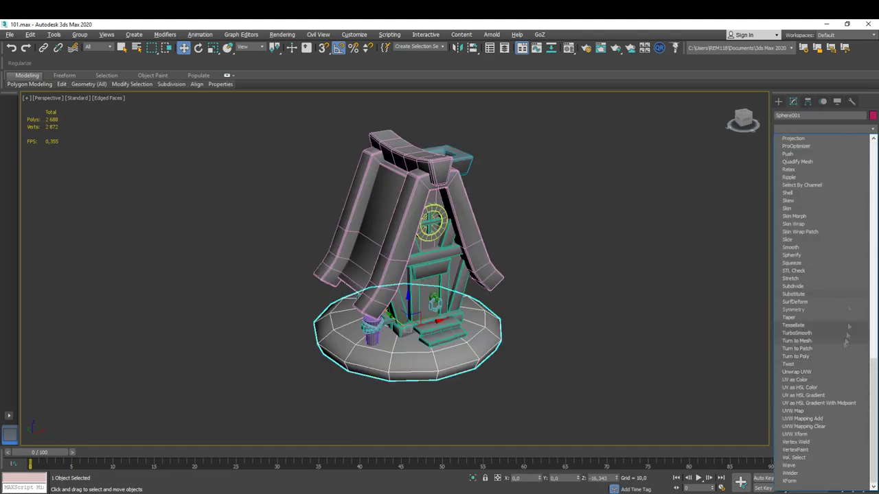
pyautogui.click(797, 379)
pyautogui.rightClick(481, 338)
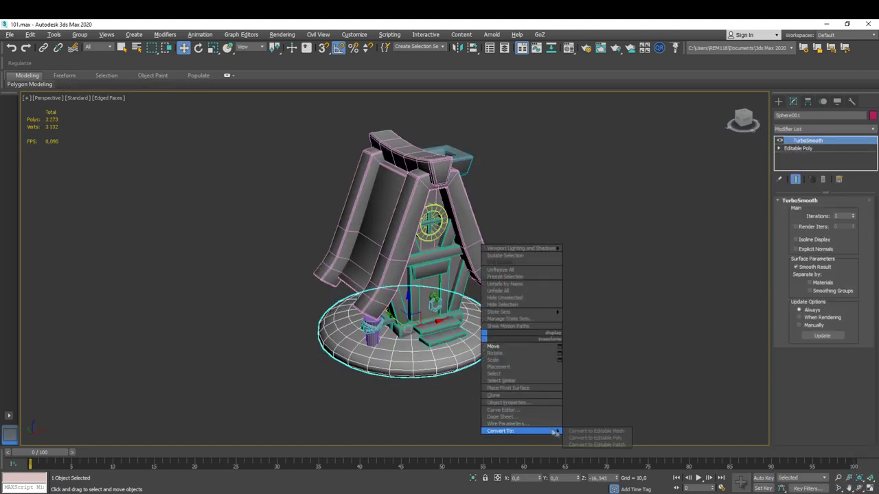
pyautogui.click(597, 436)
pyautogui.scroll(3, 447, 313)
# - Move the door knocker torus's lower vertices downward
pyautogui.keyDown('alt'); pyautogui.moveTo(447, 313); pyautogui.dragTo(439, 288, button='middle'); pyautogui.keyUp('alt')
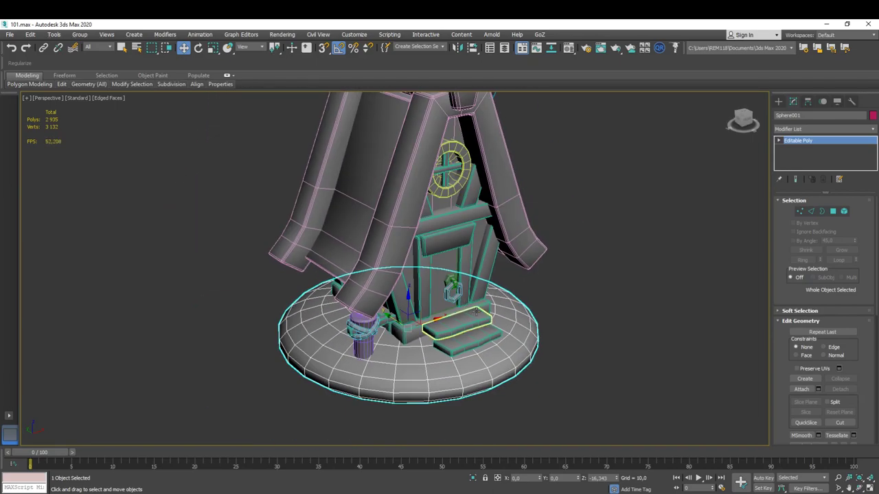
pyautogui.scroll(3, 440, 288)
pyautogui.press('z')
pyautogui.press('1')
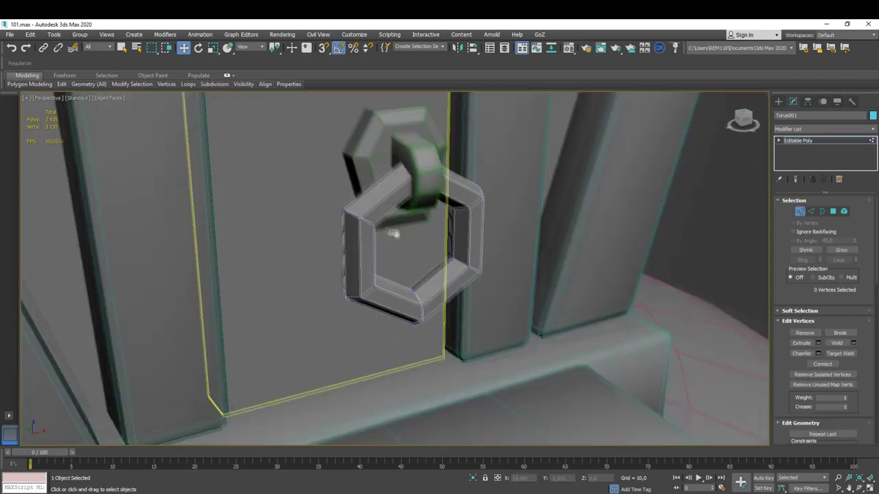
pyautogui.keyDown('alt'); pyautogui.moveTo(398, 231); pyautogui.dragTo(409, 276, button='middle'); pyautogui.keyUp('alt')
pyautogui.rightClick(409, 276)
pyautogui.click(439, 315)
pyautogui.rightClick(371, 288)
pyautogui.click(395, 294)
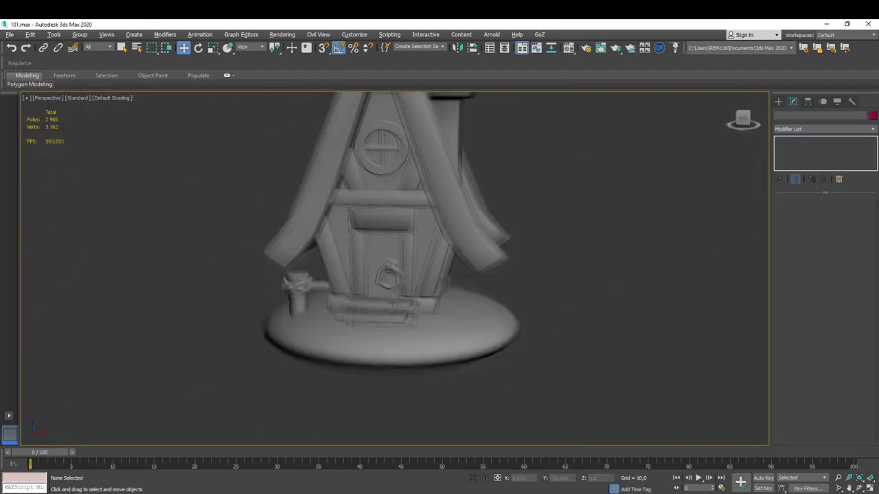
# - Select the door knocker and scale it as a whole object
pyautogui.scroll(5, 397, 261)
pyautogui.scroll(2, 396, 261)
pyautogui.click(395, 249)
pyautogui.rightClick(397, 247)
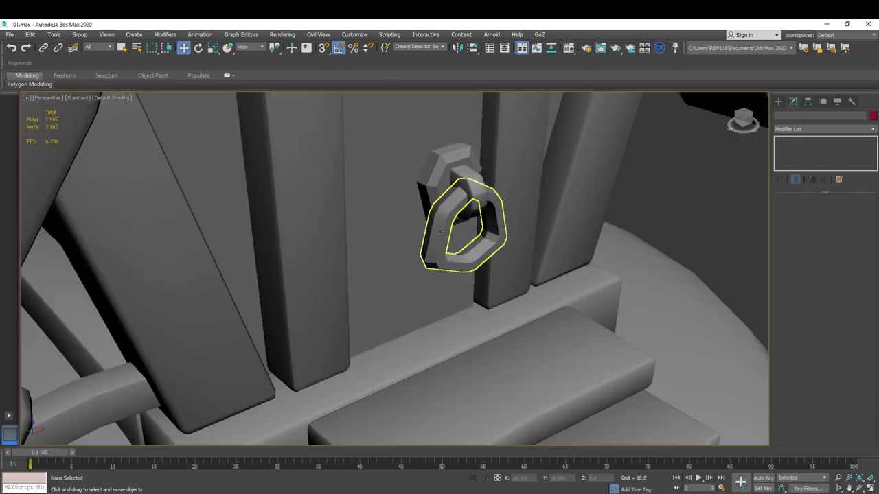
pyautogui.click(440, 232)
pyautogui.press('r')
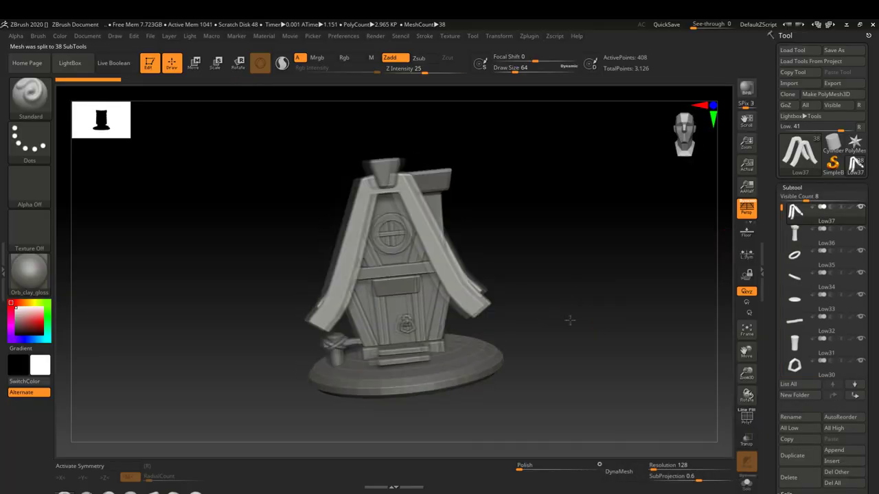
# - Switch to the ZModeler brush for editing the roof beam subtool
pyautogui.press('b')
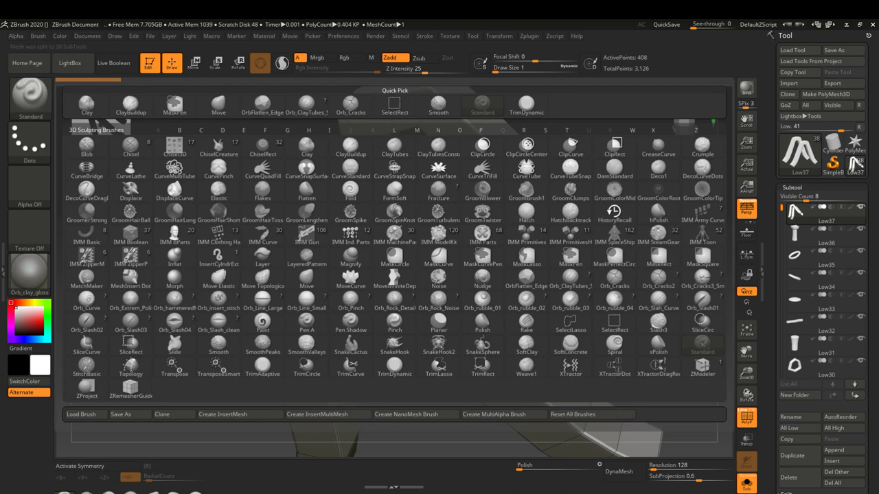
pyautogui.press('z')
pyautogui.press('m')
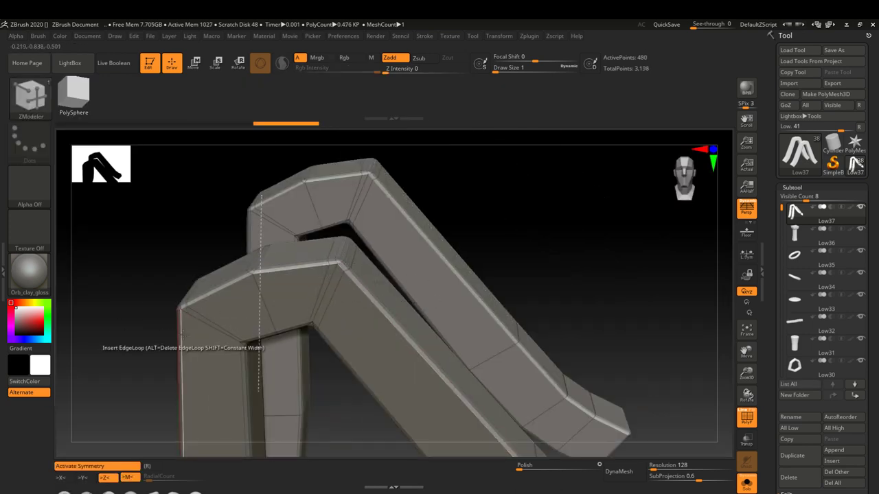
# - Subdivide the roof beam twice, DynaMesh it at resolution 288, and hide the polyframe
pyautogui.click(792, 188)
pyautogui.click(788, 280)
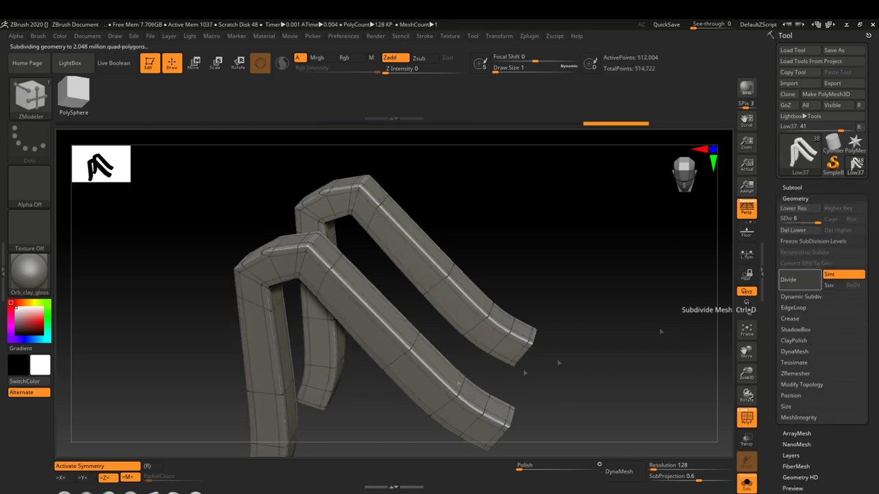
pyautogui.click(620, 477)
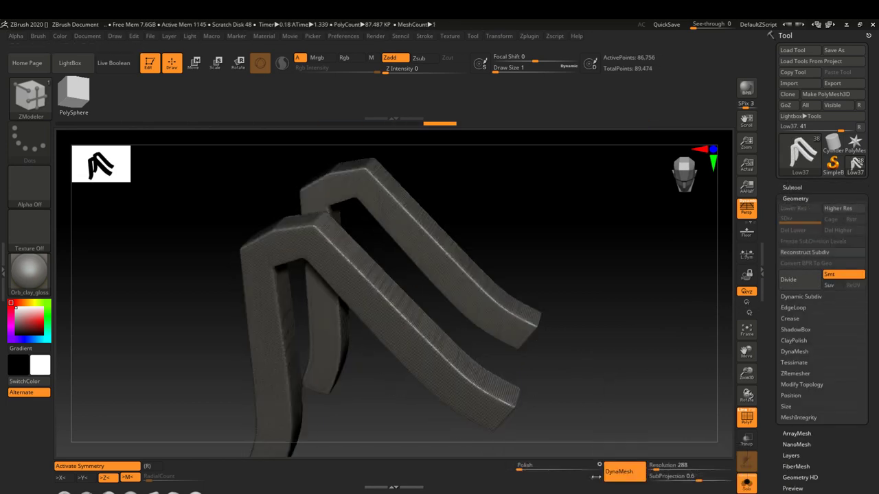
pyautogui.hotkey('shift', 'f')
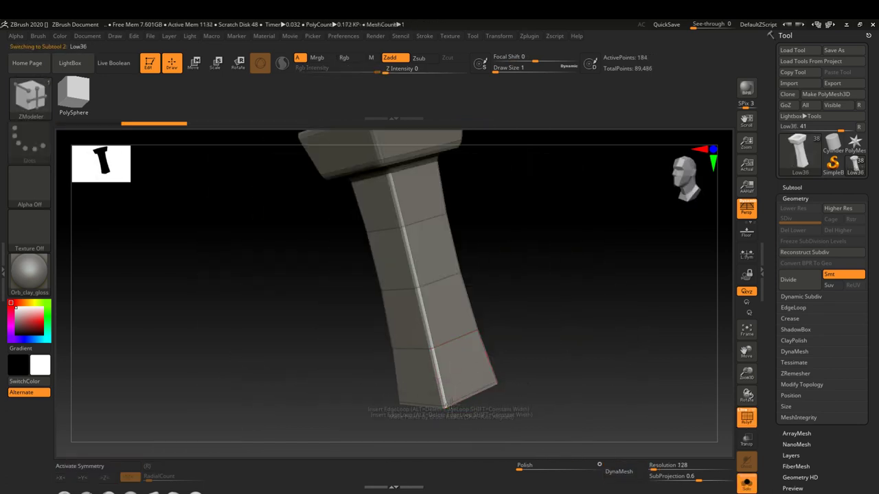
# - Insert three edge loops on the chimney, including one near the cap
pyautogui.moveTo(447, 405); pyautogui.dragTo(467, 307)
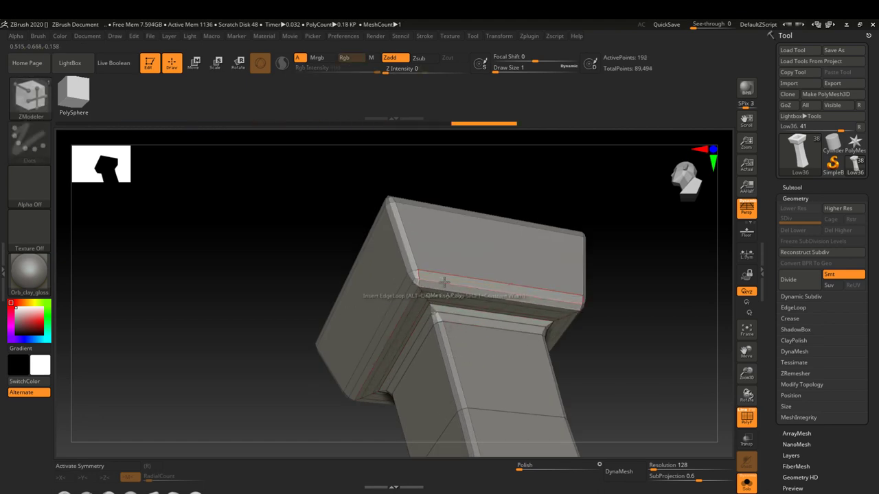
pyautogui.click(431, 292)
pyautogui.moveTo(431, 292)
pyautogui.mouseDown(button='right')
pyautogui.moveTo(504, 312)
pyautogui.moveTo(402, 364)
pyautogui.moveTo(440, 265)
pyautogui.moveTo(496, 342)
pyautogui.moveTo(535, 323)
pyautogui.mouseUp(button='right')
pyautogui.click(403, 364)
pyautogui.click(481, 316)
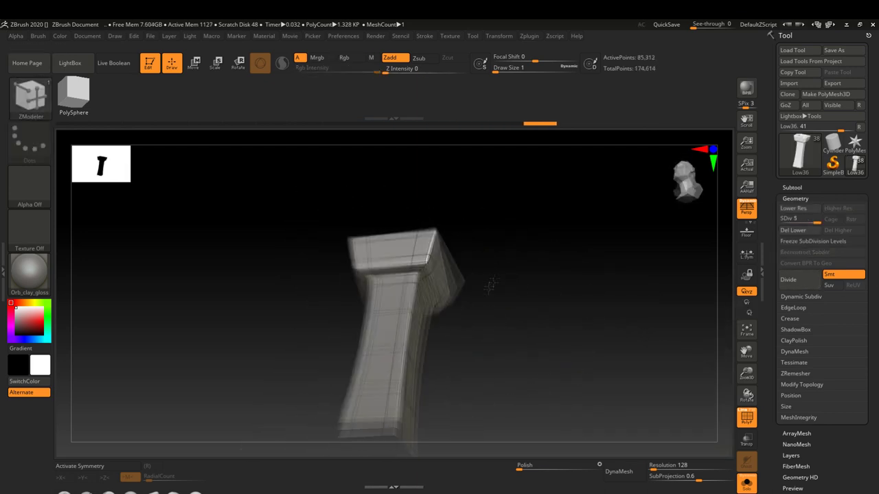
# - Lower SubProjection, then subdivide the chimney and DynaMesh it at resolution 336
pyautogui.moveTo(491, 285); pyautogui.dragTo(508, 295, button='right')
pyautogui.click(652, 476)
pyautogui.click(636, 473)
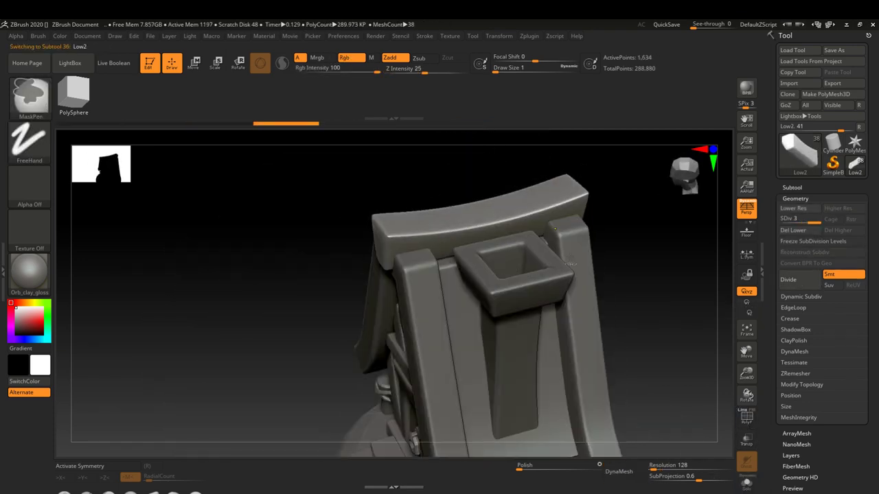
# - DynaMesh the roof board Low2 at resolution 504
pyautogui.moveTo(659, 474); pyautogui.dragTo(656, 474)
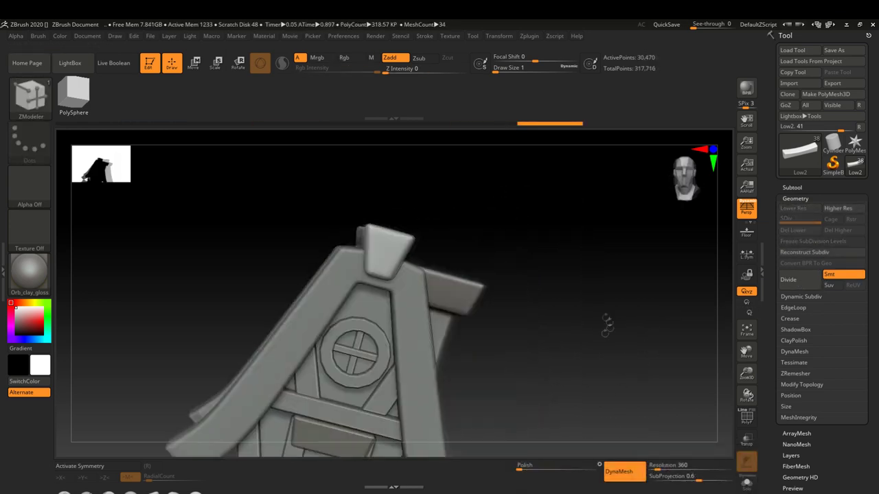
pyautogui.click(617, 472)
pyautogui.moveTo(580, 343); pyautogui.dragTo(510, 328)
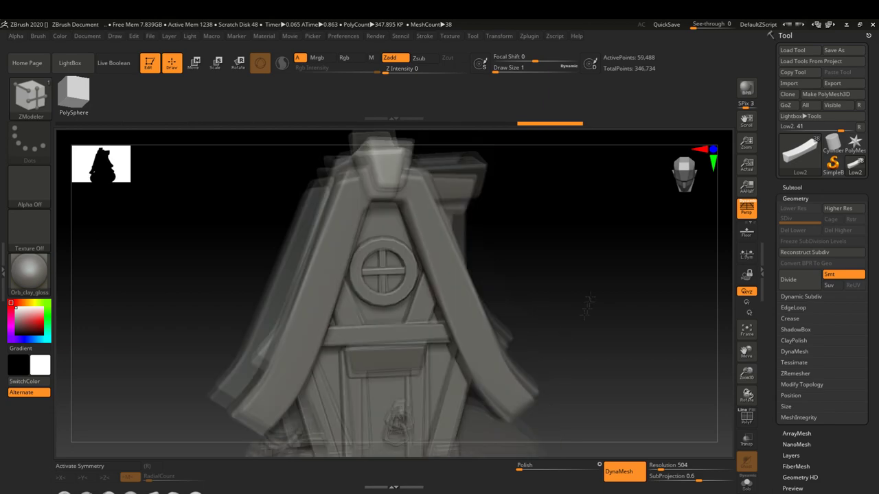
# - Subdivide and DynaMesh the window ring Low9 at resolution 784, then the long bar Low11
pyautogui.keyDown('alt'); pyautogui.click(510, 326); pyautogui.keyUp('alt')
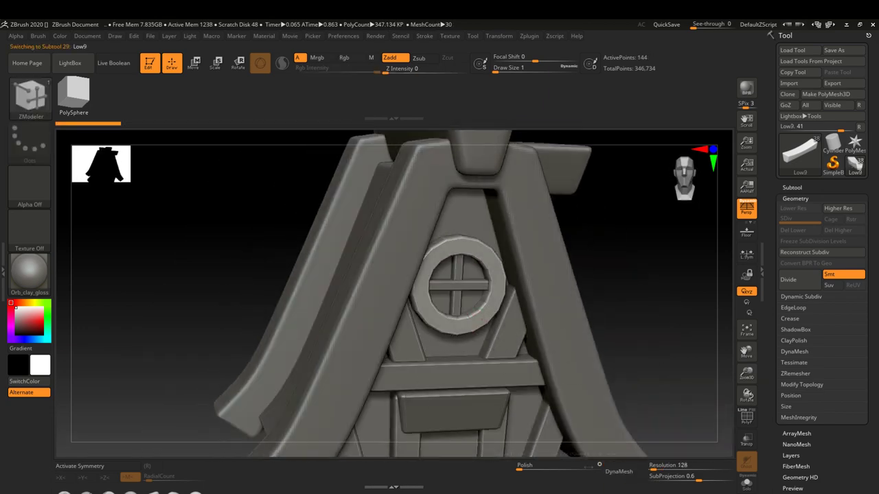
pyautogui.moveTo(384, 309); pyautogui.dragTo(489, 320)
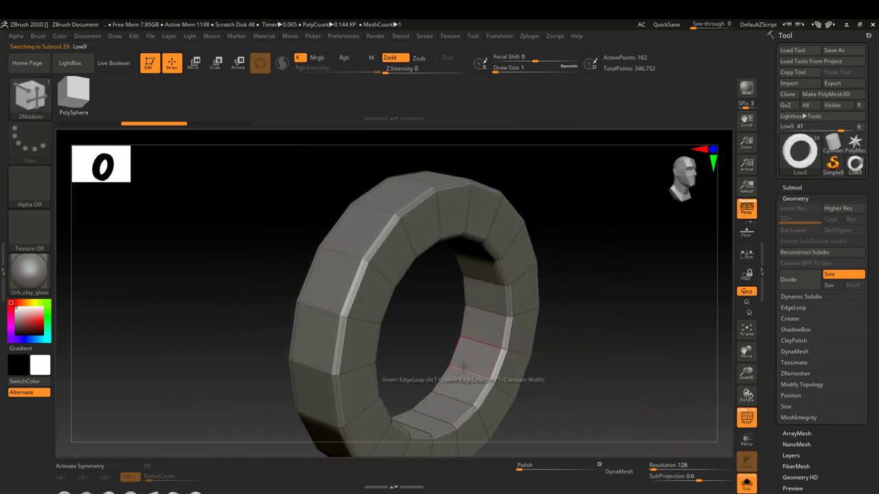
pyautogui.click(812, 282)
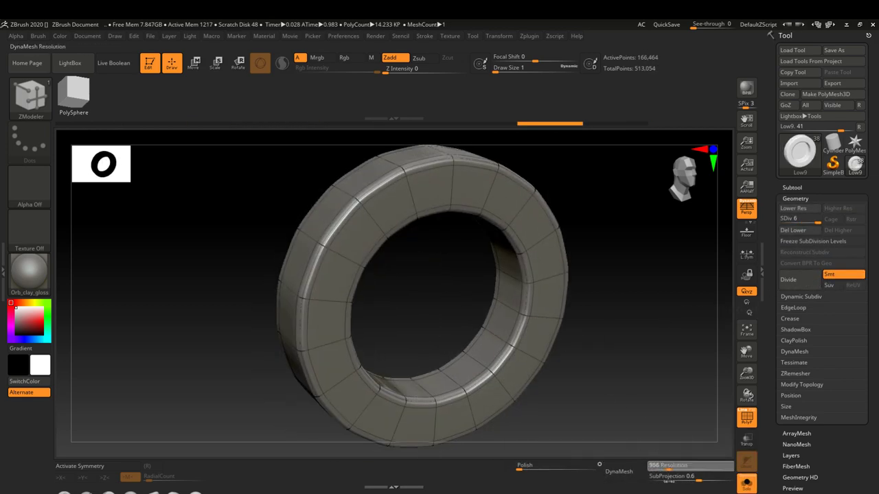
pyautogui.click(618, 471)
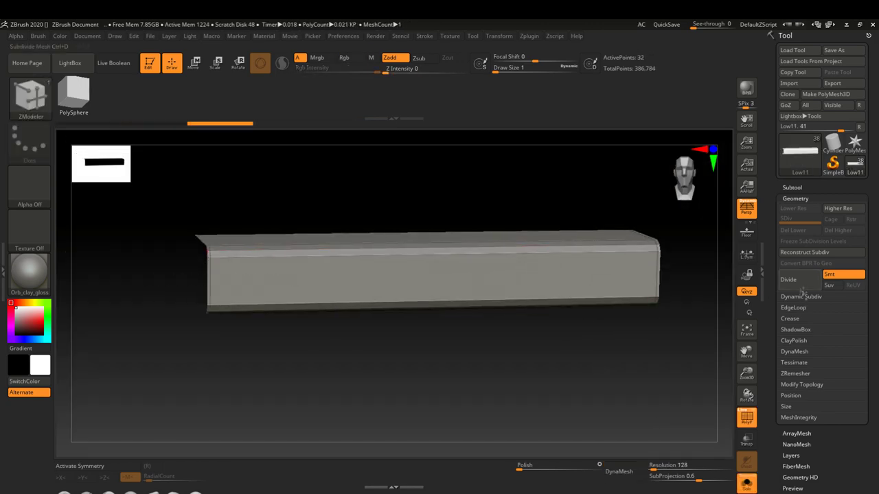
pyautogui.click(790, 280)
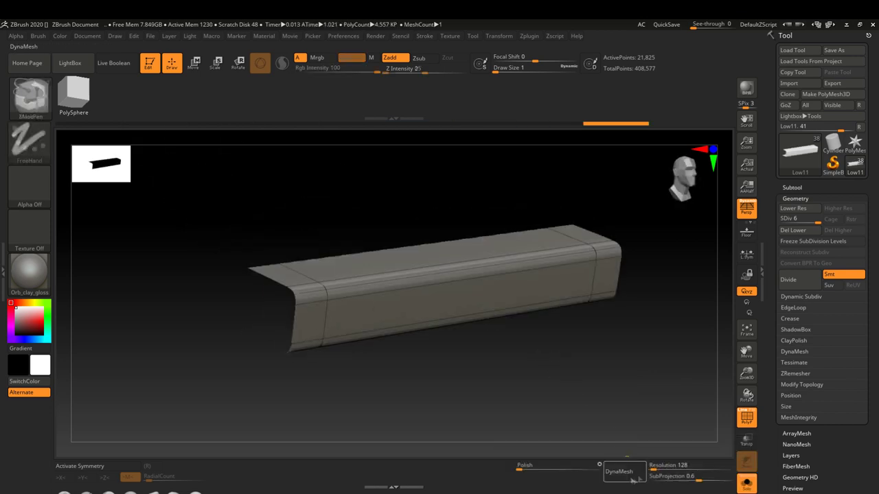
pyautogui.click(618, 472)
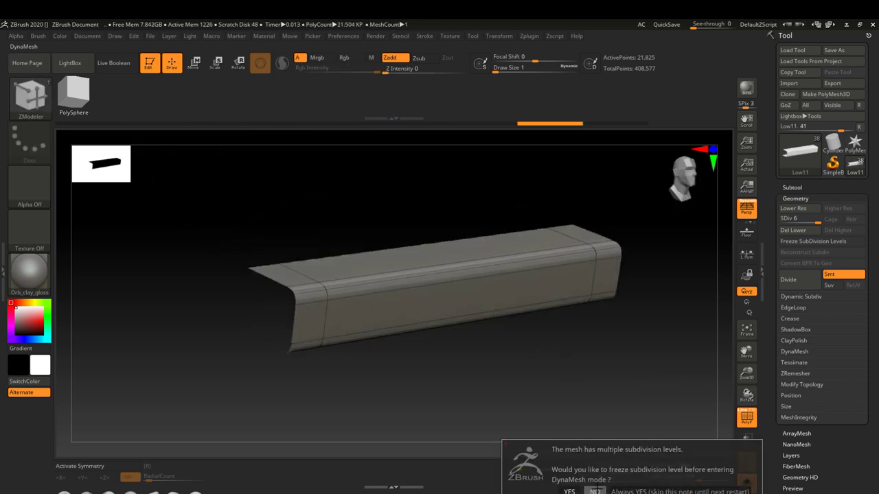
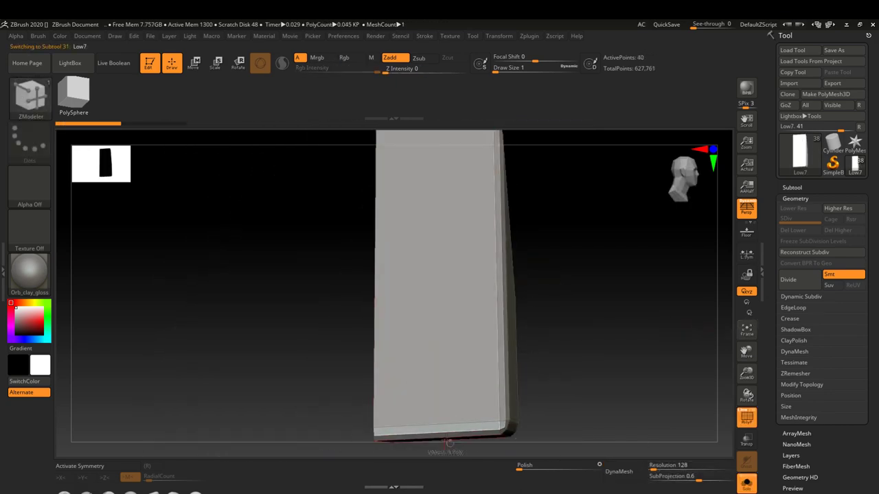
# - Subdivide the wedge plank, DynaMesh it, then rebuild it at lower density
pyautogui.click(788, 280)
pyautogui.click(848, 275)
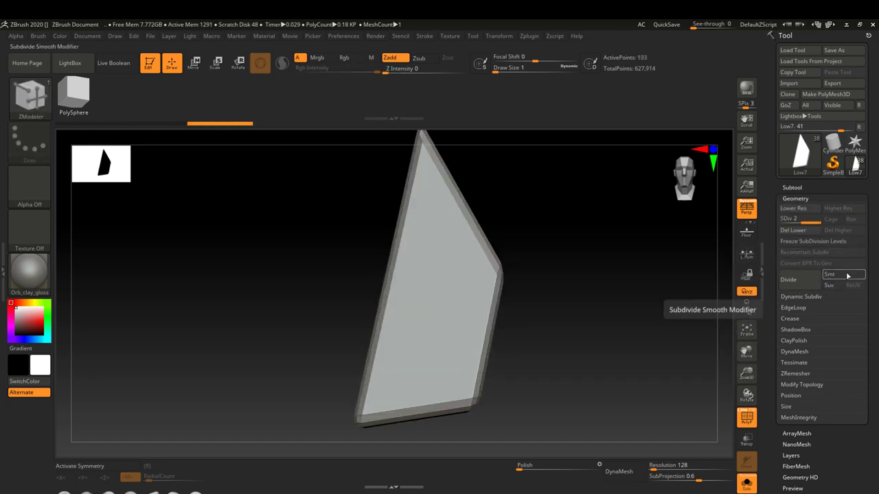
pyautogui.click(843, 274)
pyautogui.click(618, 472)
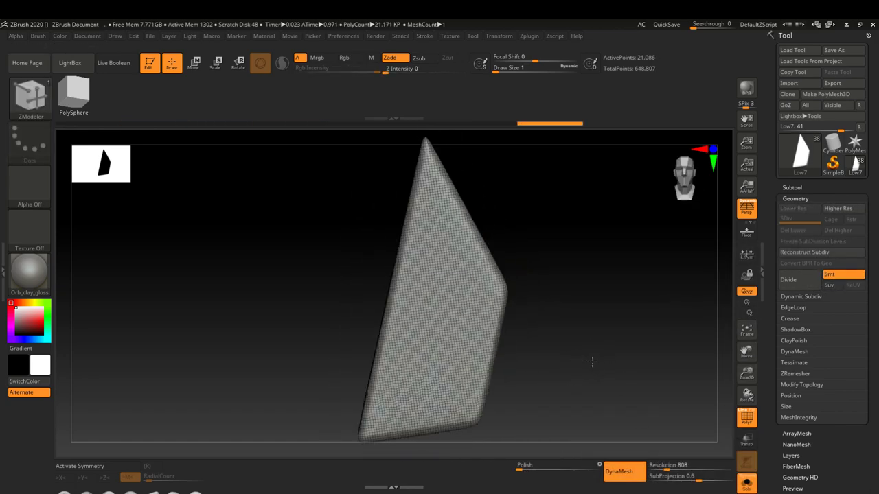
pyautogui.hotkey('shift', 'f')
pyautogui.moveTo(592, 362); pyautogui.dragTo(522, 354)
pyautogui.click(629, 474)
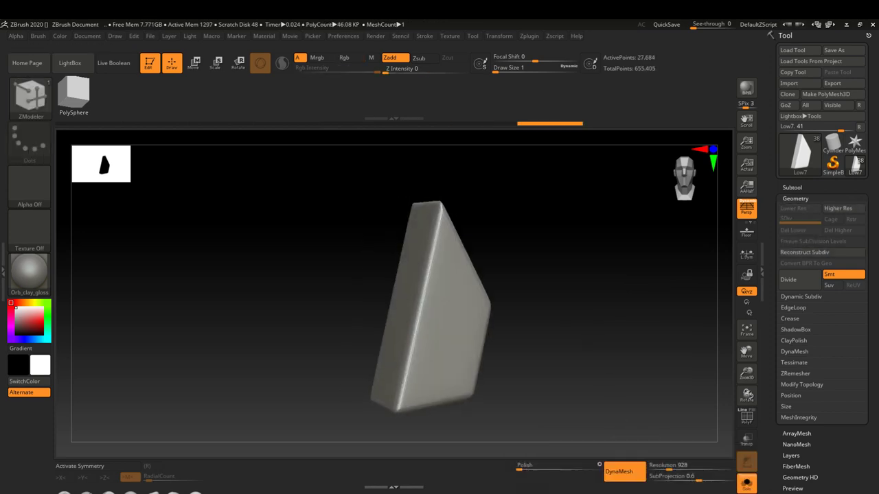
# - Subdivide the Low8 box several levels and DynaMesh it to uniform density
pyautogui.keyDown('alt'); pyautogui.click(367, 316); pyautogui.keyUp('alt')
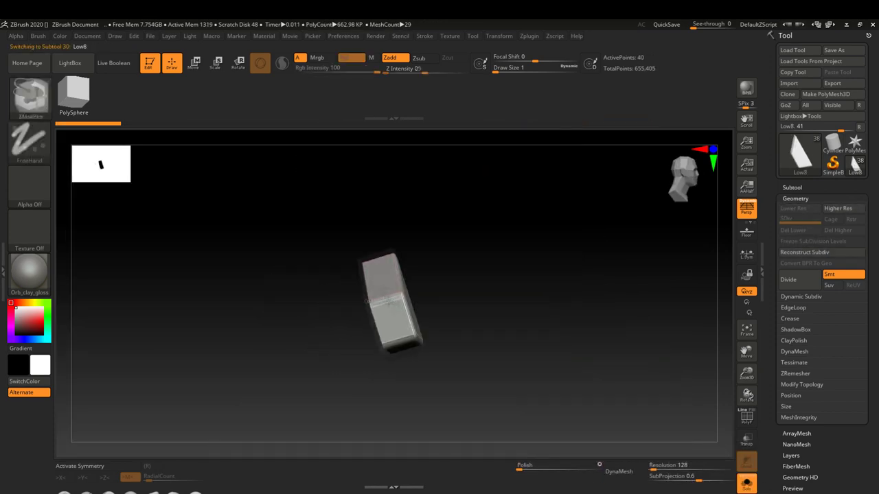
pyautogui.hotkey('ctrl', 'd')
pyautogui.hotkey('ctrl', 'd')
pyautogui.hotkey('ctrl', 'd')
pyautogui.moveTo(480, 353); pyautogui.dragTo(616, 352)
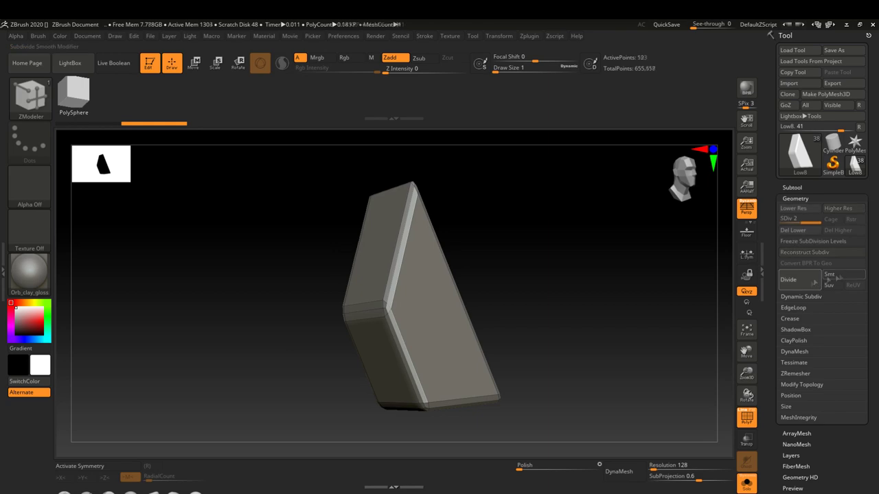
pyautogui.click(618, 472)
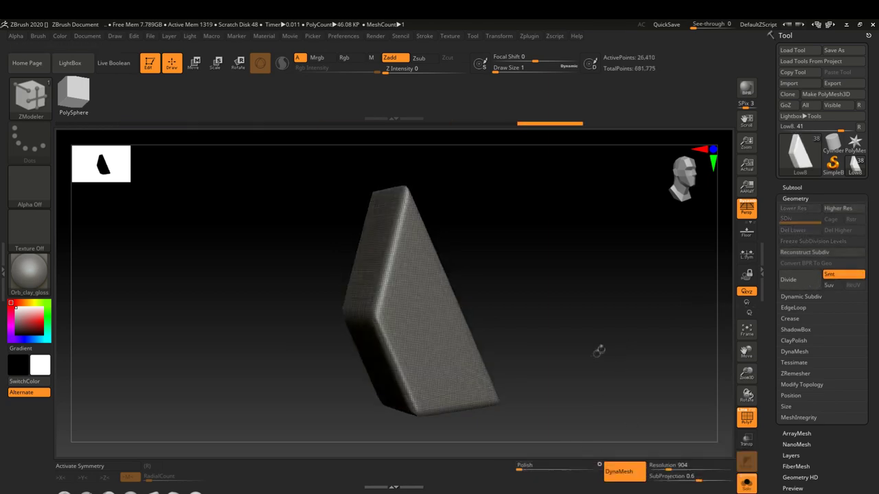
# - Reshape the Low3 bar and DynaMesh it at resolution 856
pyautogui.keyDown('alt'); pyautogui.click(409, 306); pyautogui.keyUp('alt')
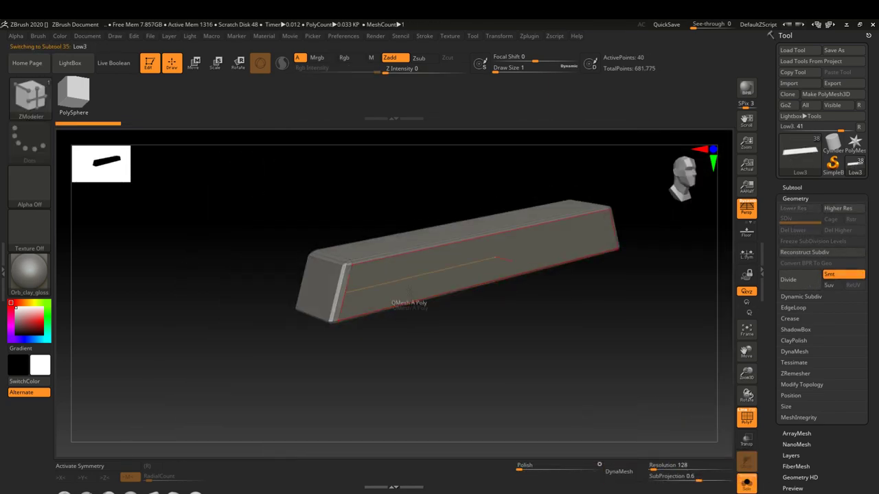
pyautogui.moveTo(409, 305); pyautogui.dragTo(306, 296)
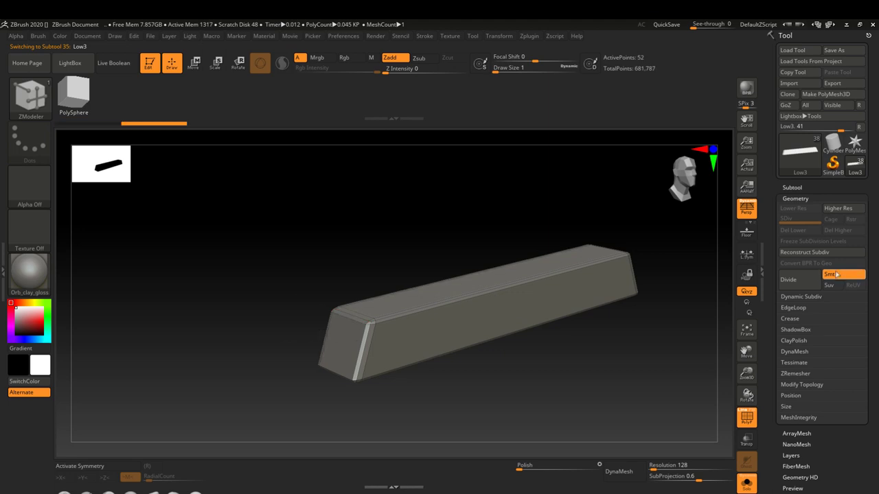
pyautogui.moveTo(652, 465); pyautogui.dragTo(664, 467)
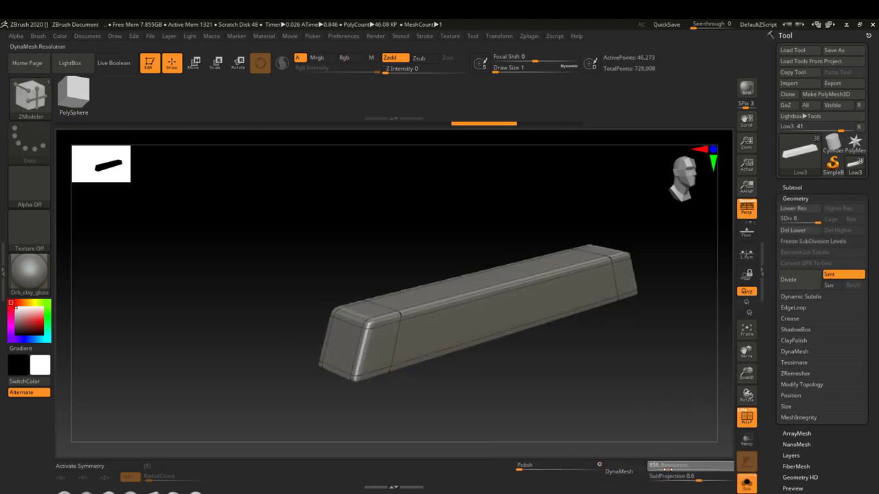
pyautogui.click(622, 472)
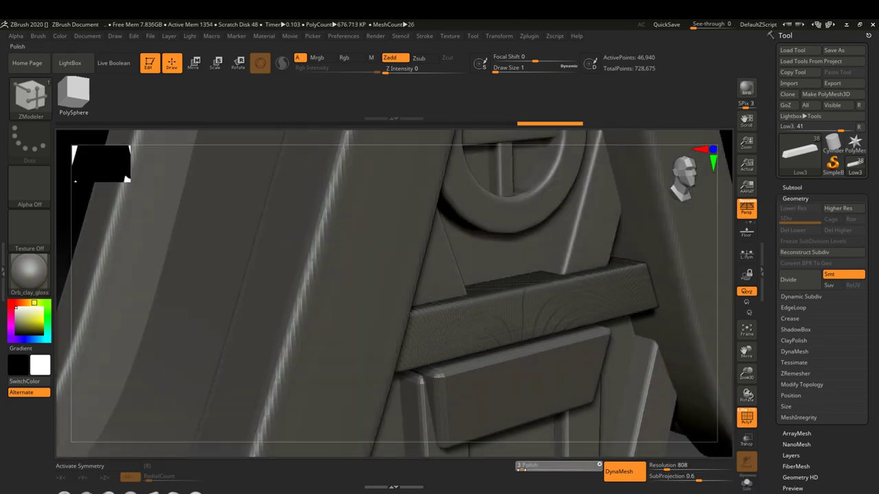
pyautogui.click(559, 465)
pyautogui.write('3')
# - Inspect the Low14 piece in Solo, then DynaMesh the Low4 door plank
pyautogui.keyDown('alt'); pyautogui.click(504, 357); pyautogui.keyUp('alt')
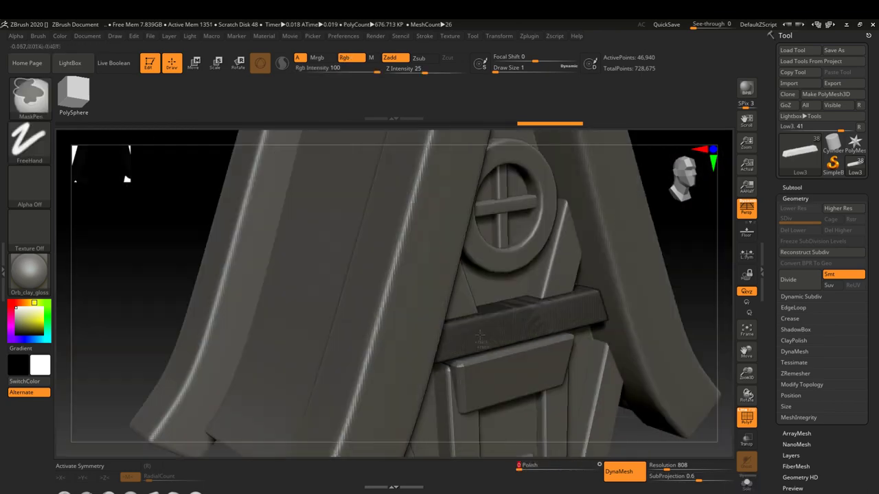
pyautogui.click(746, 483)
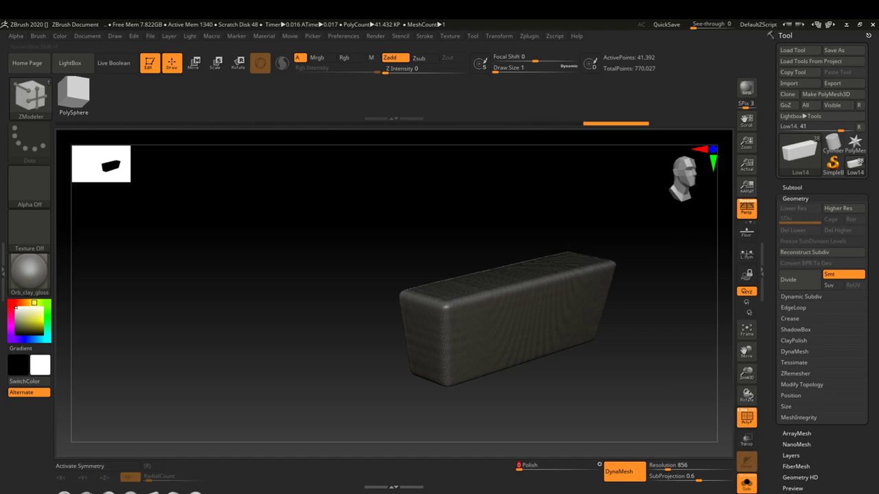
pyautogui.click(746, 483)
pyautogui.keyDown('alt'); pyautogui.click(509, 316); pyautogui.keyUp('alt')
pyautogui.moveTo(508, 316); pyautogui.dragTo(829, 276, button='right')
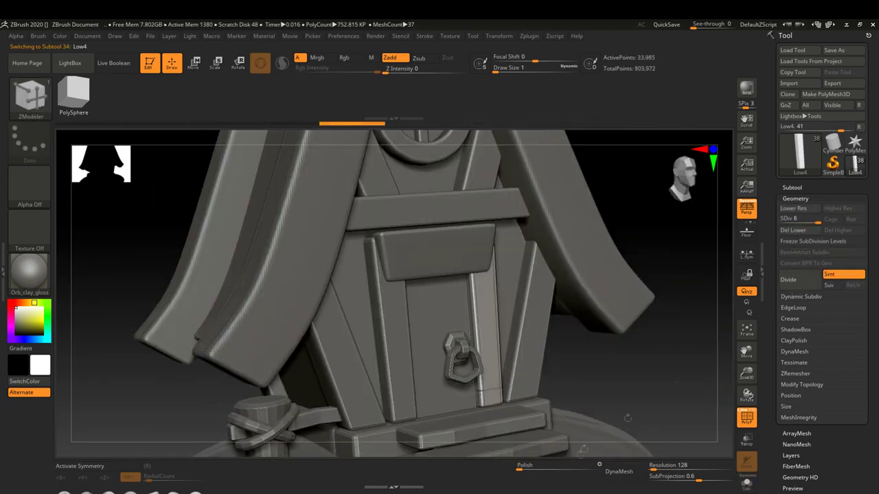
pyautogui.click(618, 471)
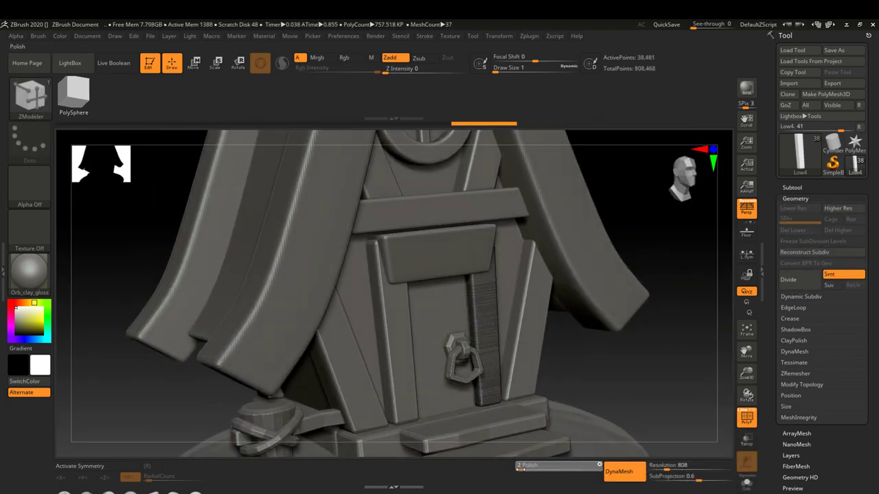
# - DynaMesh the left door plank Low13, then add edge loops to Low15 and DynaMesh it at 992
pyautogui.keyDown('alt'); pyautogui.click(392, 336); pyautogui.keyUp('alt')
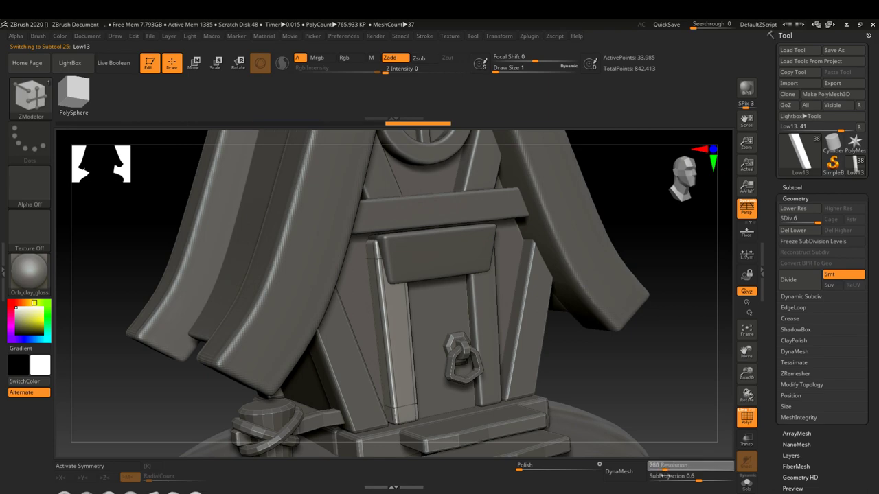
pyautogui.write('856')
pyautogui.click(638, 474)
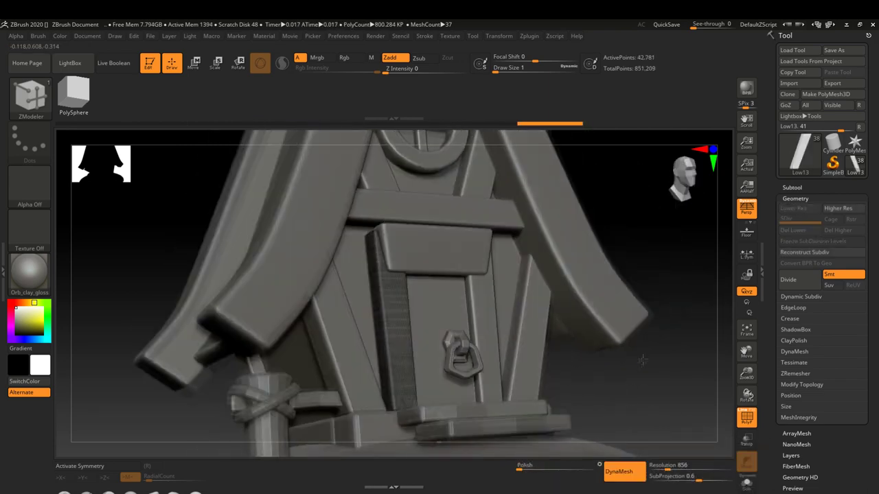
pyautogui.keyDown('alt'); pyautogui.click(434, 297); pyautogui.keyUp('alt')
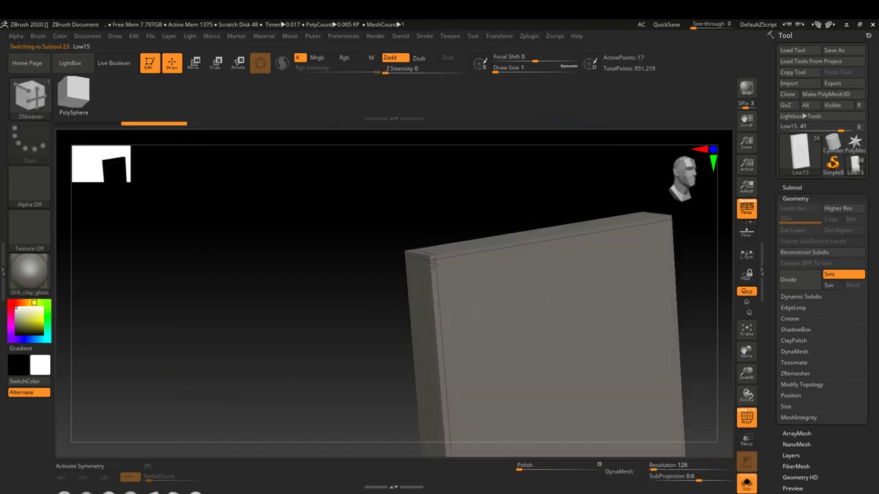
pyautogui.click(656, 224)
pyautogui.moveTo(481, 309); pyautogui.dragTo(538, 283)
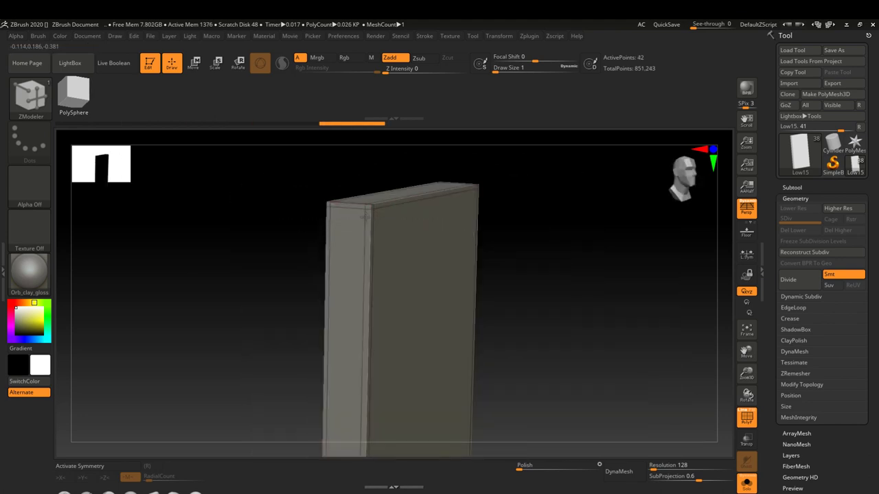
pyautogui.click(619, 472)
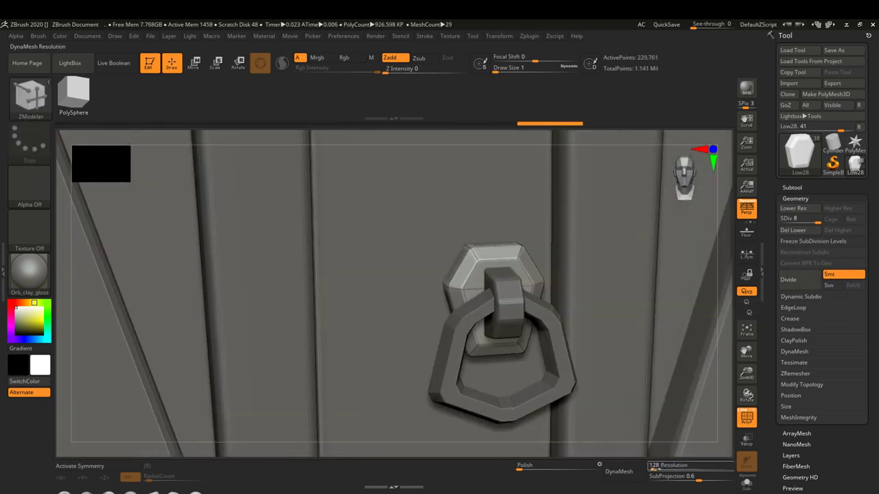
# - Freeze subdivision levels and DynaMesh the door ring and its mount pieces
pyautogui.click(619, 471)
pyautogui.click(613, 492)
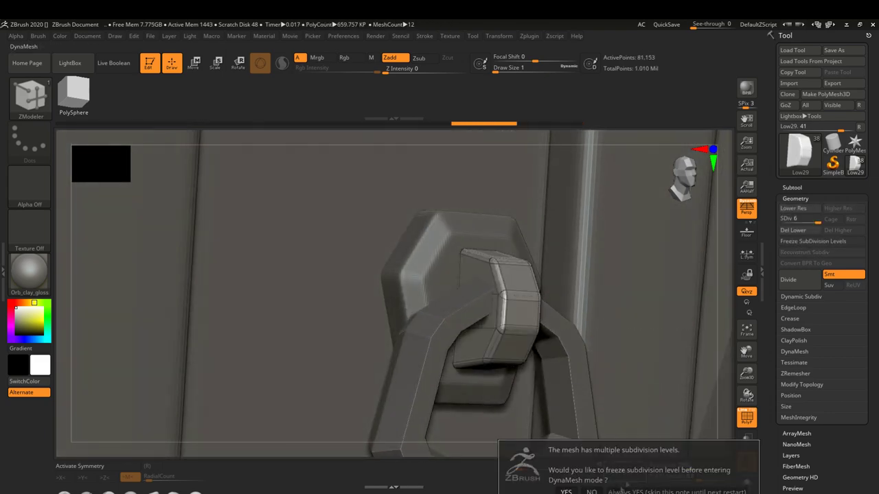
pyautogui.click(622, 489)
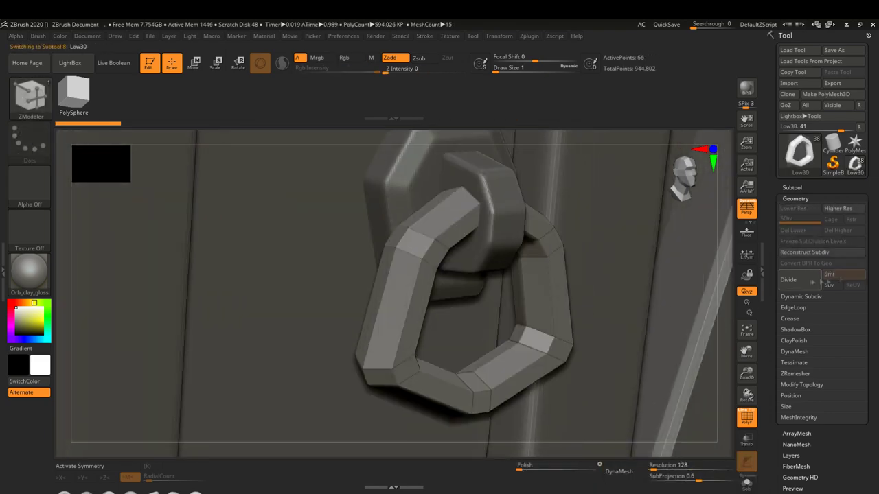
pyautogui.click(561, 492)
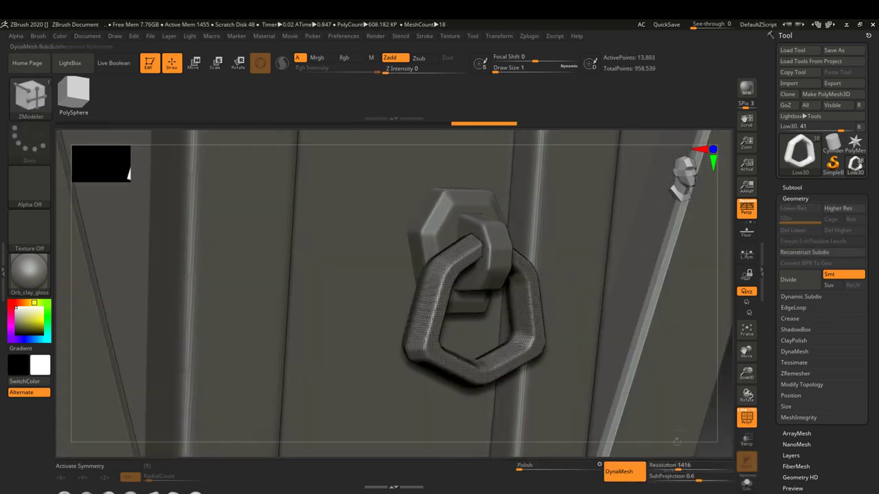
pyautogui.click(618, 472)
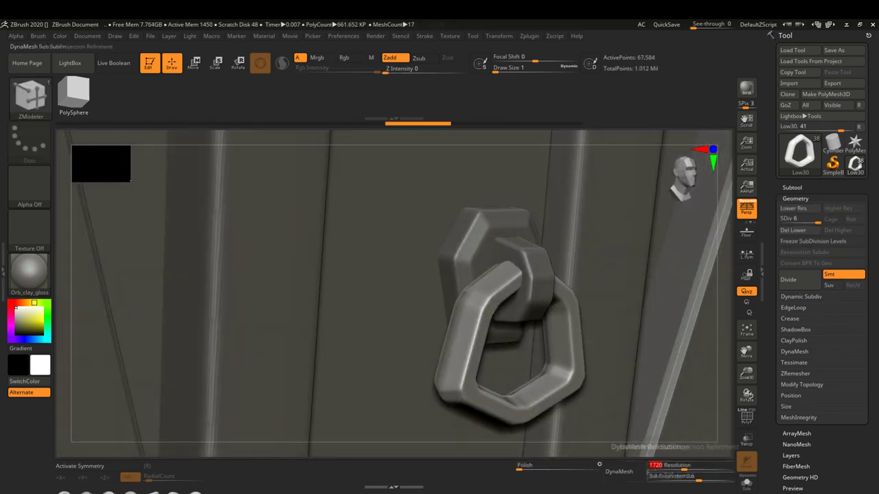
pyautogui.click(618, 471)
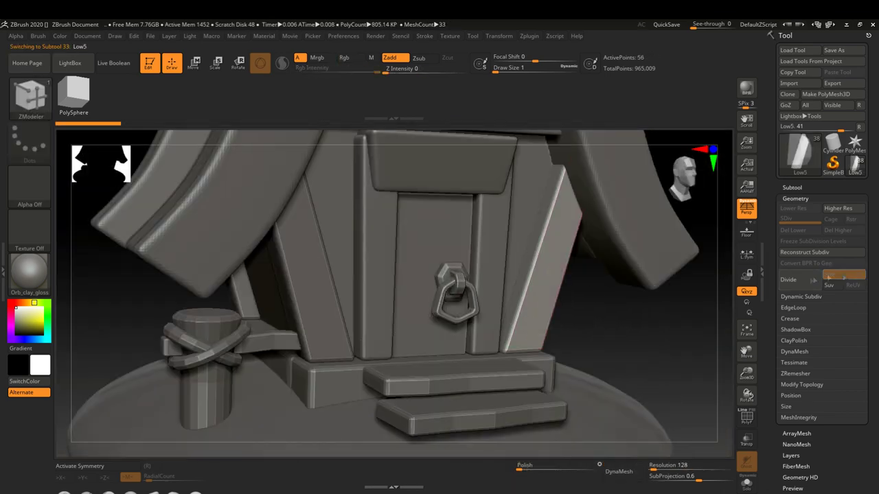
# - DynaMesh the next door piece at 832, then the Low6 piece and the diagonal strap Low18
pyautogui.click(619, 471)
pyautogui.click(618, 471)
pyautogui.keyDown('alt'); pyautogui.click(618, 340); pyautogui.keyUp('alt')
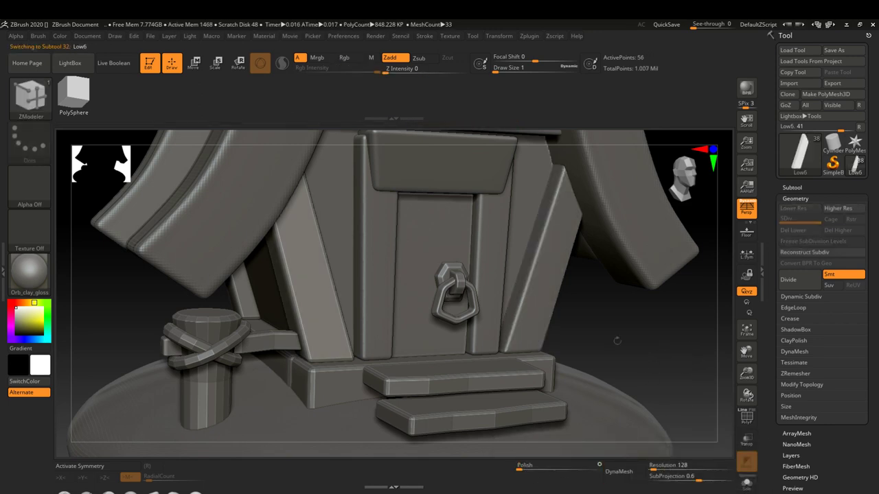
pyautogui.click(620, 479)
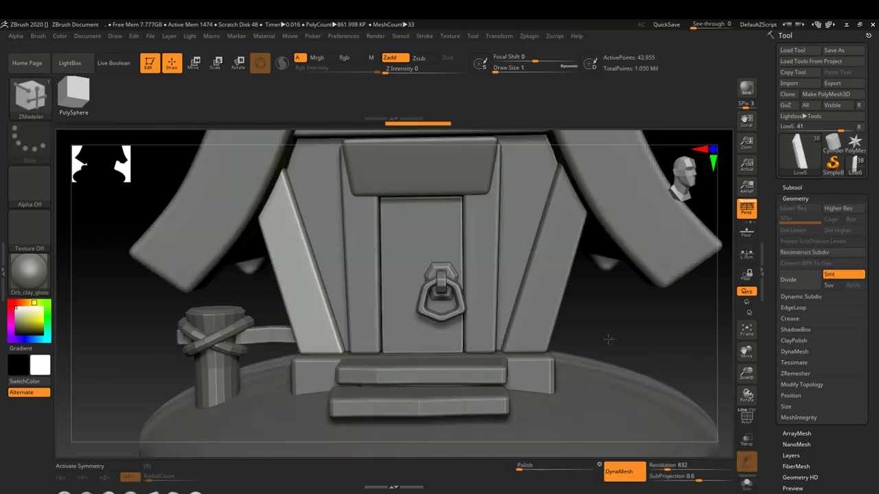
pyautogui.keyDown('alt'); pyautogui.click(484, 281); pyautogui.keyUp('alt')
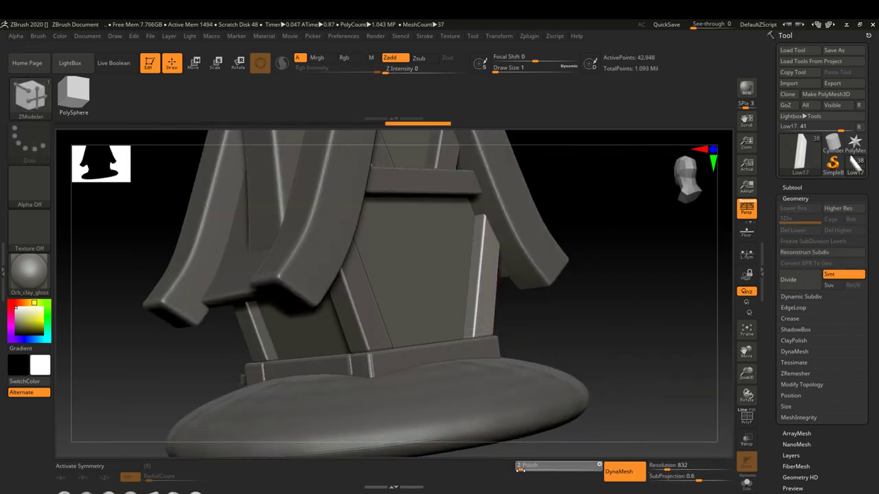
pyautogui.keyDown('alt'); pyautogui.click(358, 295); pyautogui.keyUp('alt')
pyautogui.click(619, 471)
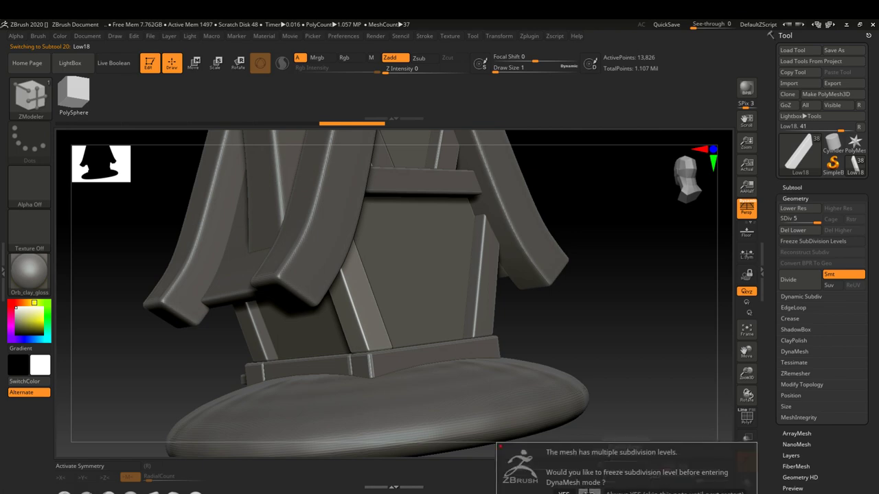
# - Freeze subdivision levels and DynaMesh the strap and the hut body
pyautogui.click(666, 467)
pyautogui.click(627, 474)
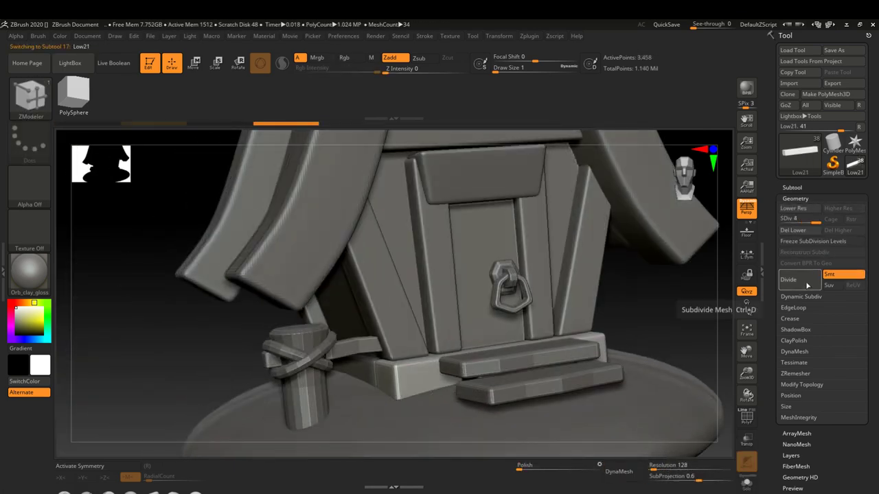
pyautogui.click(618, 471)
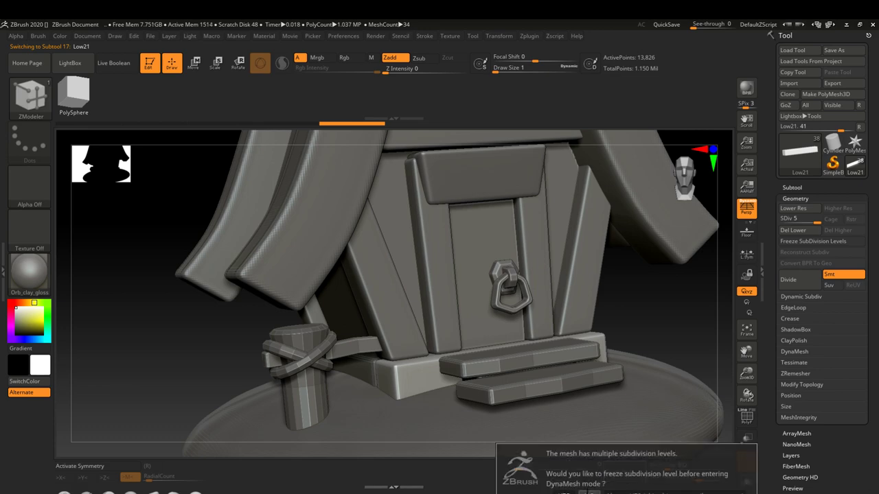
pyautogui.click(687, 484)
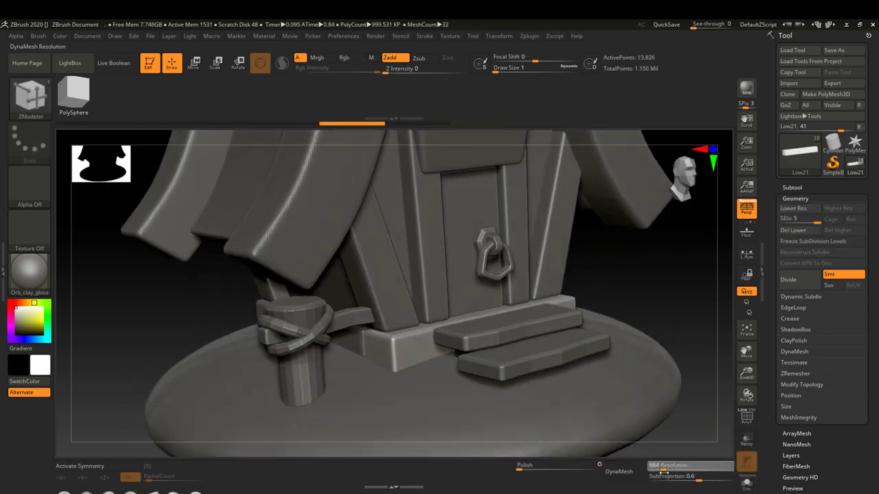
# - Lower DynaMesh resolution to 664, remesh, then DynaMesh the step pieces below the door
pyautogui.moveTo(676, 465); pyautogui.dragTo(663, 465)
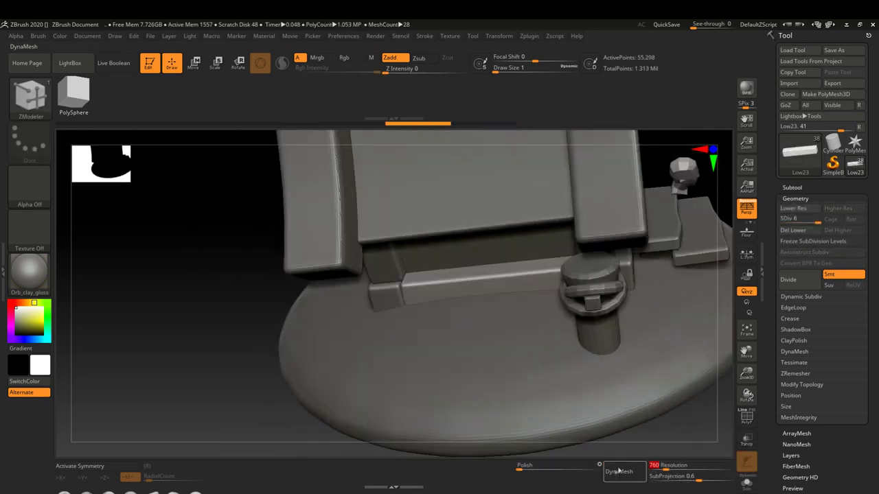
pyautogui.click(618, 471)
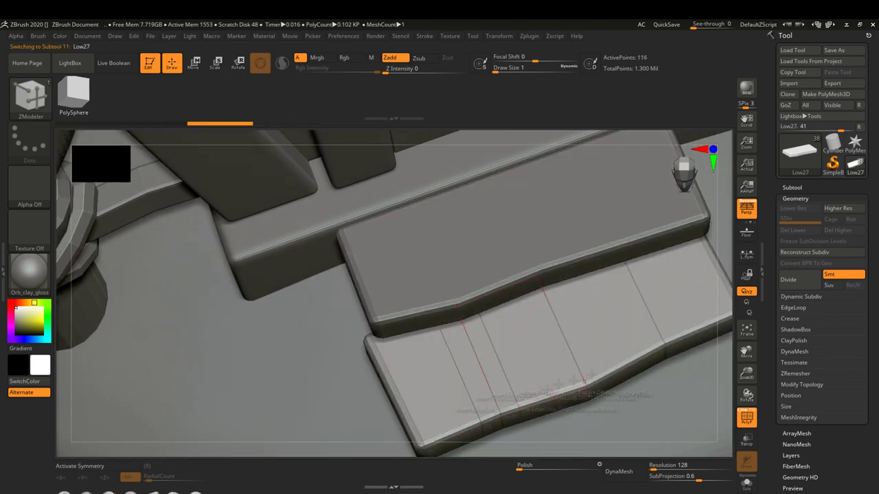
pyautogui.keyDown('alt'); pyautogui.click(520, 273); pyautogui.keyUp('alt')
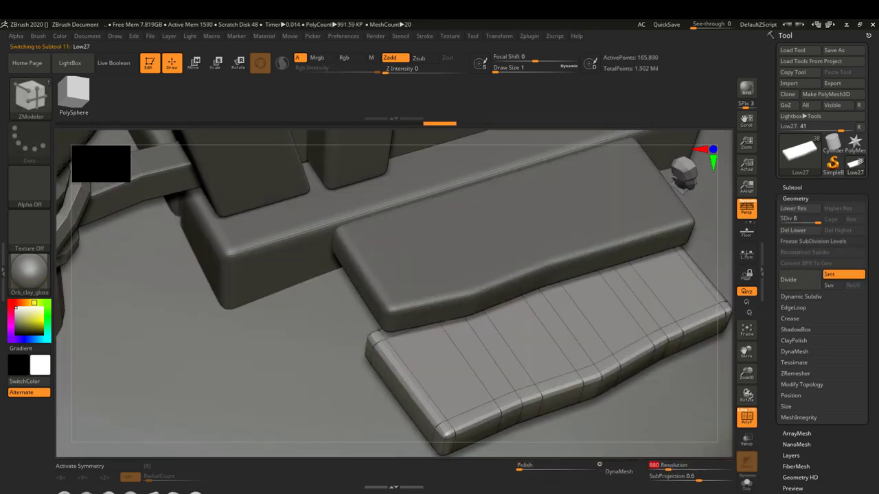
pyautogui.click(621, 472)
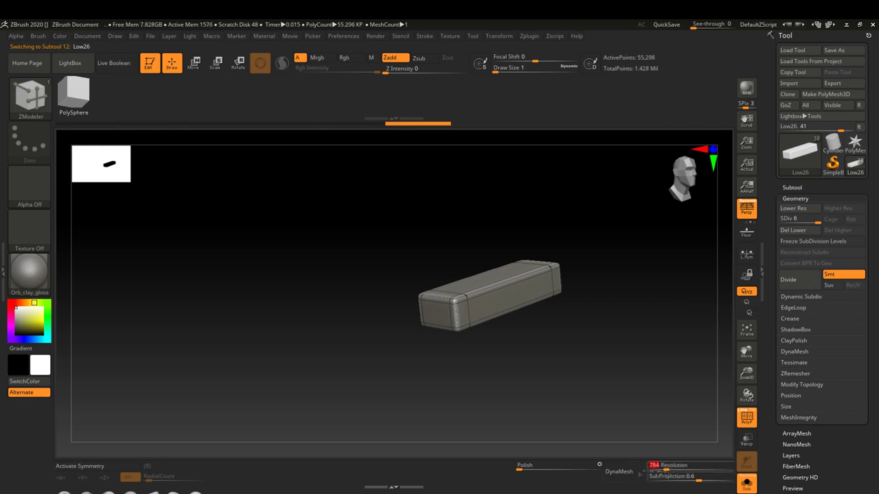
# - DynaMesh the small box, divide it, and DynaMesh it again for smoother edges
pyautogui.click(619, 472)
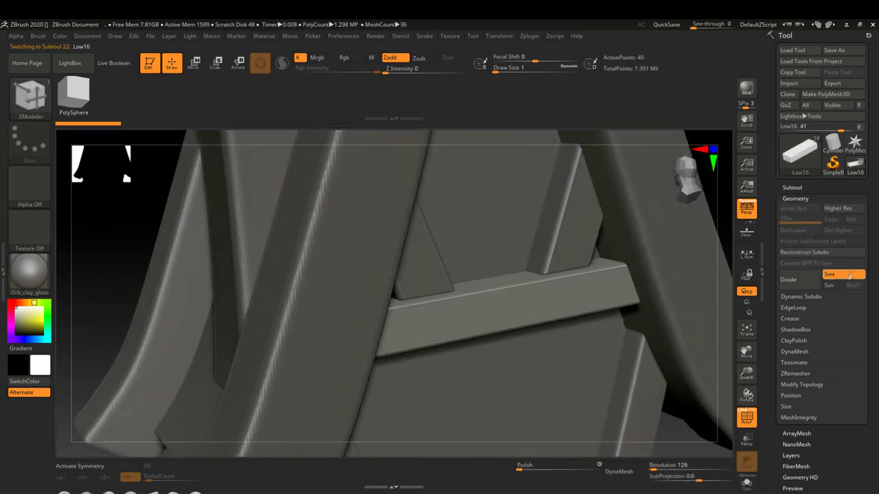
pyautogui.click(808, 283)
pyautogui.click(620, 472)
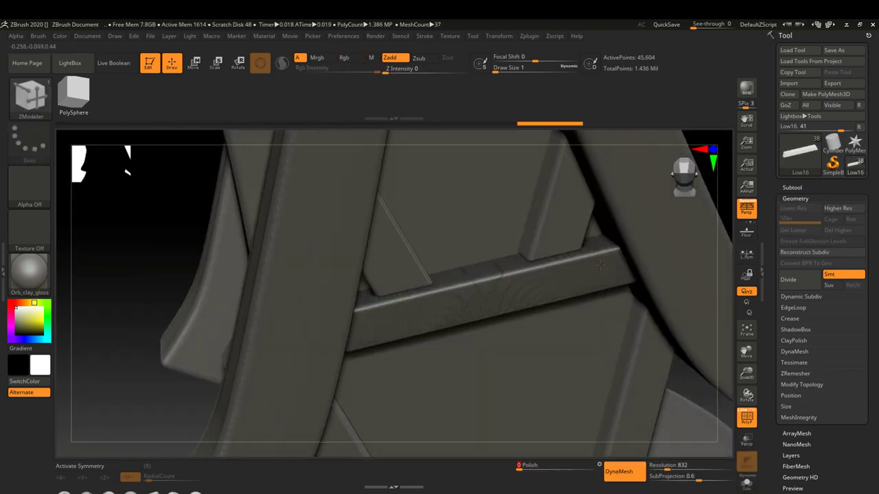
# - DynaMesh the crossbeam, lowering its resolution from 1064 to 688
pyautogui.keyDown('alt'); pyautogui.click(600, 265); pyautogui.keyUp('alt')
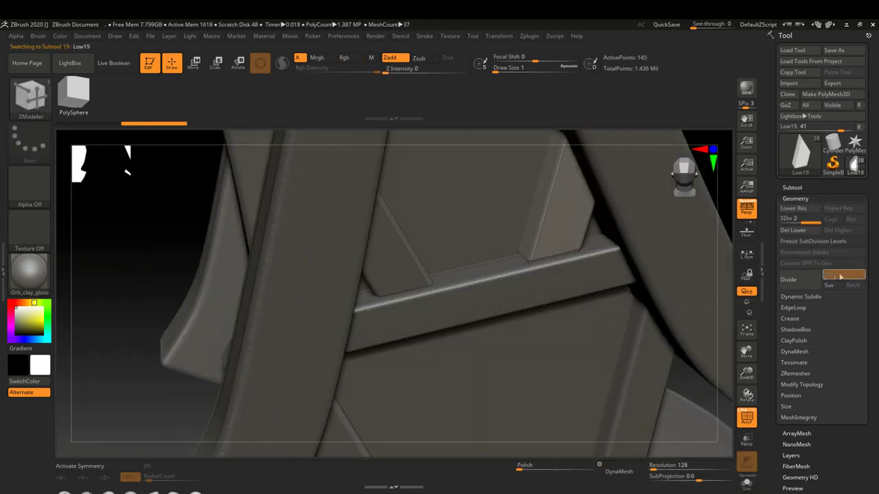
pyautogui.click(618, 472)
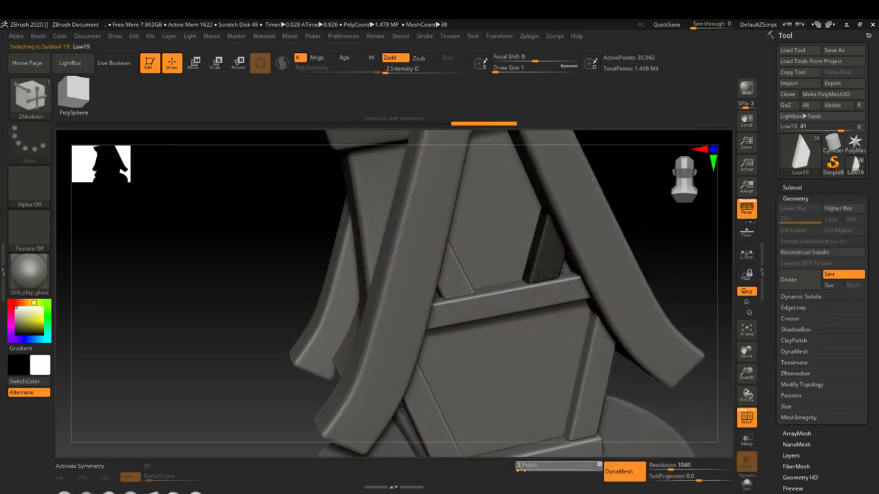
pyautogui.moveTo(676, 467); pyautogui.dragTo(665, 476)
pyautogui.click(619, 472)
pyautogui.click(528, 483)
# - Step back through the bent Low32 bar's undo history, then redo the post cylinder's edge loops
pyautogui.moveTo(439, 289)
pyautogui.mouseDown()
pyautogui.moveTo(412, 275)
pyautogui.moveTo(446, 227)
pyautogui.moveTo(473, 248)
pyautogui.mouseUp()
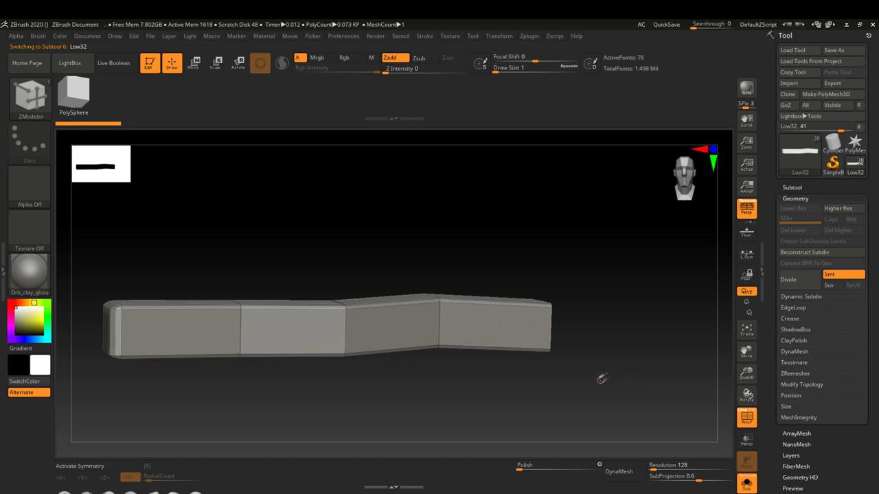
pyautogui.moveTo(601, 378); pyautogui.dragTo(803, 283)
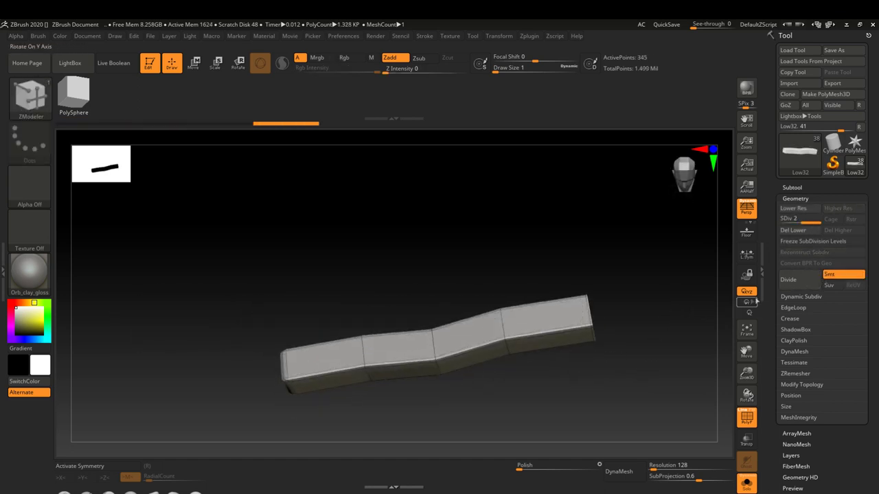
pyautogui.hotkey('ctrl', 'z')
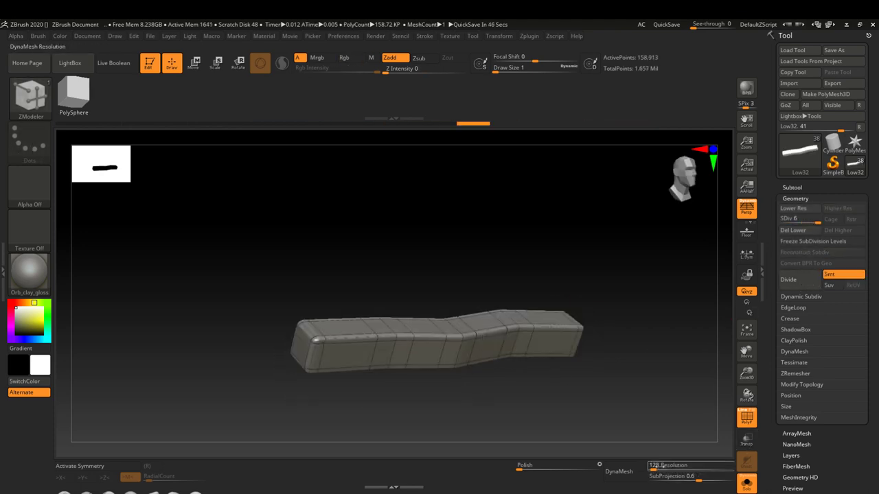
pyautogui.write('1768')
pyautogui.hotkey('ctrl', 'z')
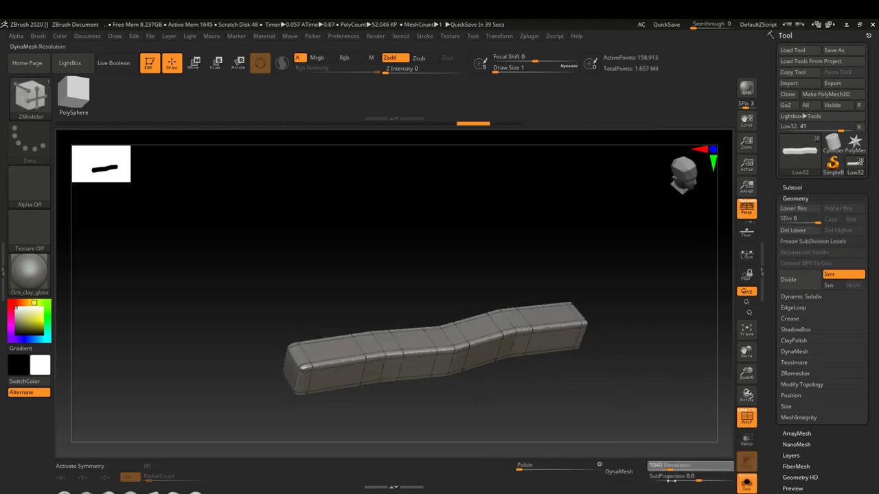
pyautogui.hotkey('ctrl', 'z')
pyautogui.hotkey('ctrl', 'z')
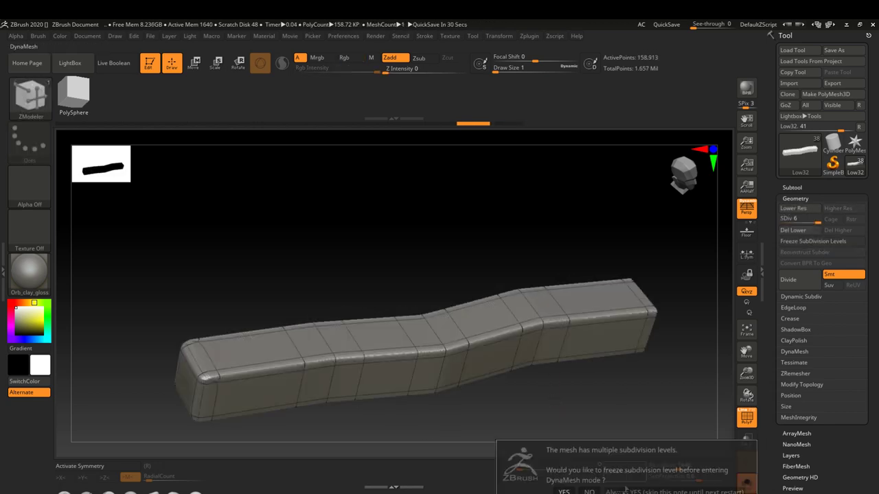
pyautogui.hotkey('ctrl', 'z')
pyautogui.hotkey('ctrl', 'z')
pyautogui.hotkey('ctrl', 'z')
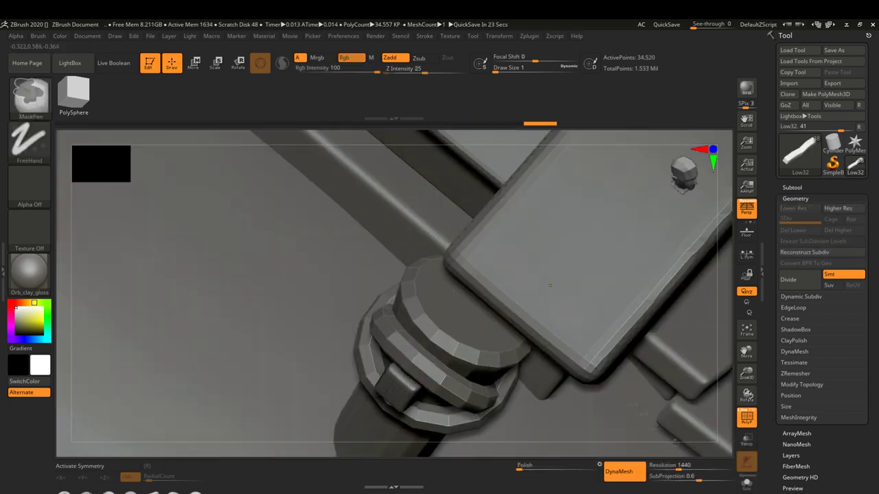
pyautogui.hotkey('ctrl', 'z')
pyautogui.hotkey('ctrl', 'z')
pyautogui.hotkey('ctrl', 'z')
pyautogui.hotkey('ctrl', 'shift', 'z')
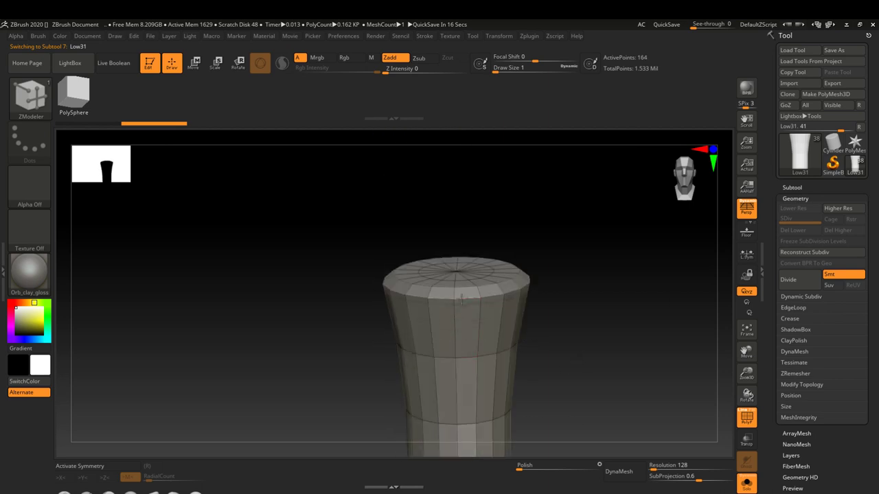
# - Restore the extra bevel loop on the post cap and subdivide it
pyautogui.hotkey('ctrl', 'shift', 'z')
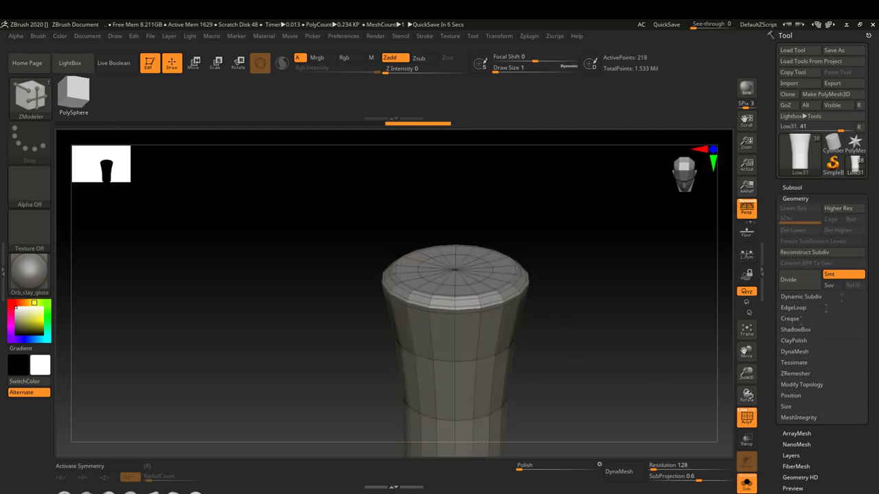
pyautogui.hotkey('ctrl', 'd')
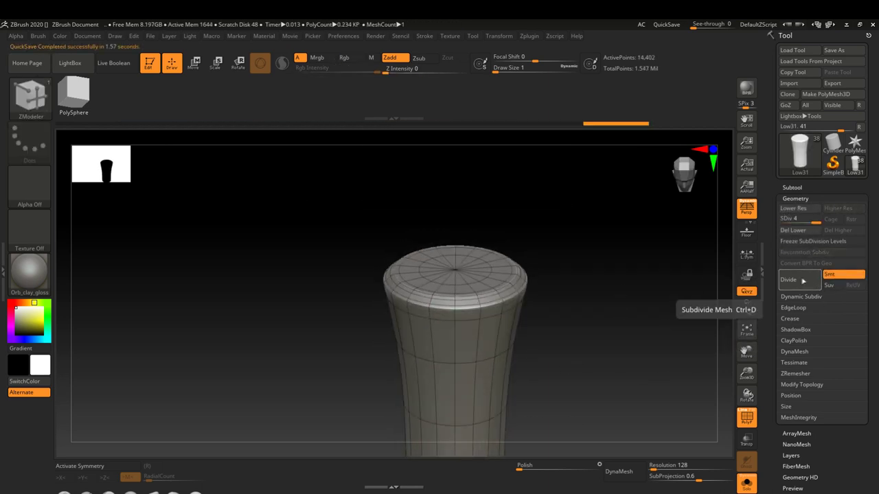
pyautogui.click(619, 472)
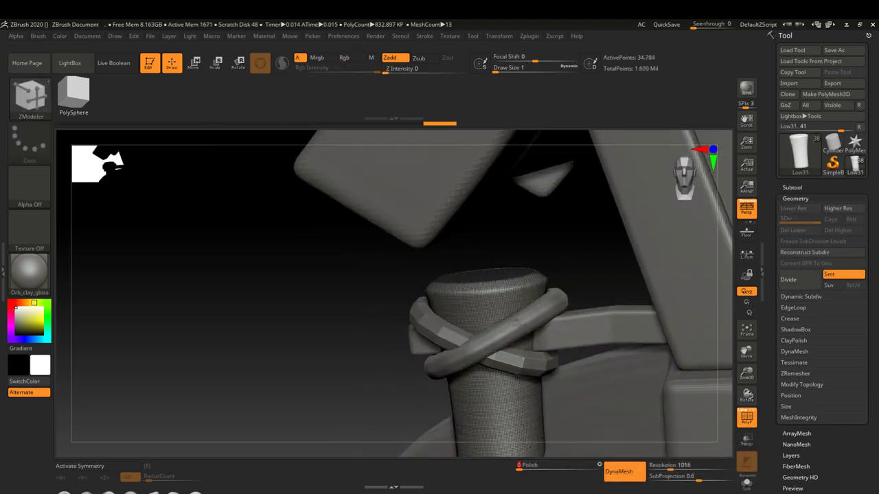
# - DynaMesh both rope rings around the post, the upper one at resolution 1416
pyautogui.keyDown('alt'); pyautogui.click(557, 364); pyautogui.keyUp('alt')
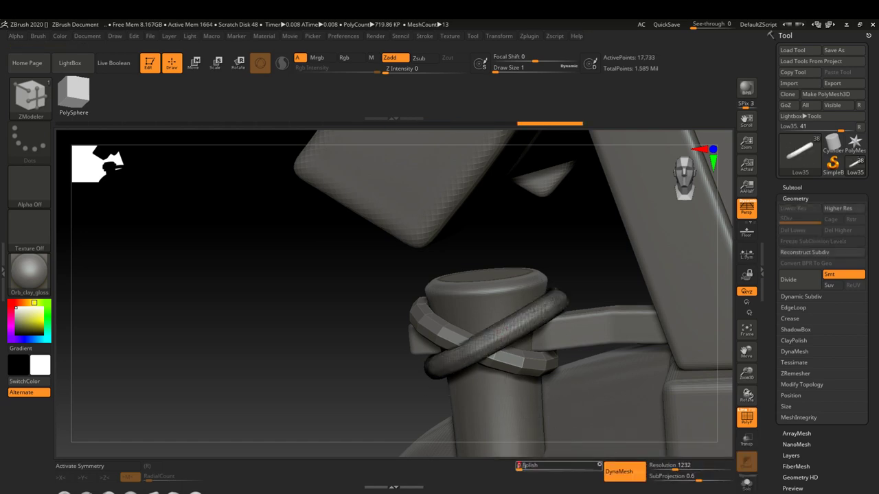
pyautogui.keyDown('alt'); pyautogui.click(528, 360); pyautogui.keyUp('alt')
pyautogui.press('b')
pyautogui.press('z')
pyautogui.press('m')
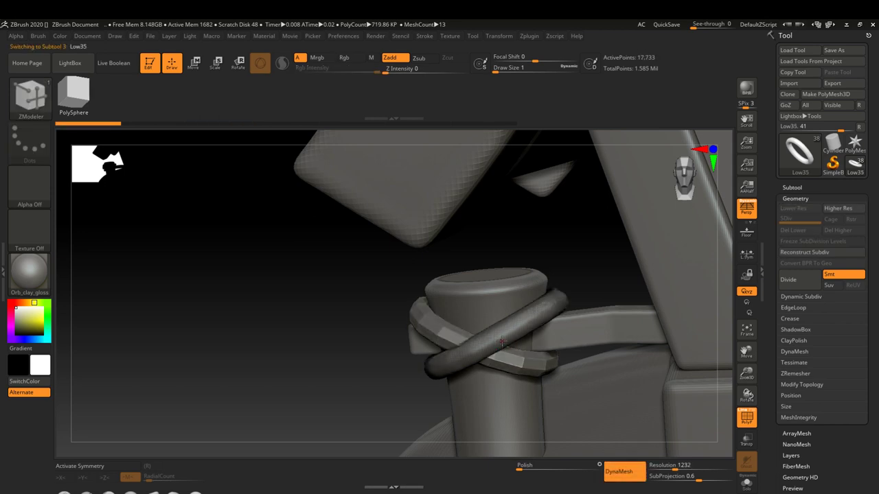
pyautogui.keyDown('alt'); pyautogui.click(549, 364); pyautogui.keyUp('alt')
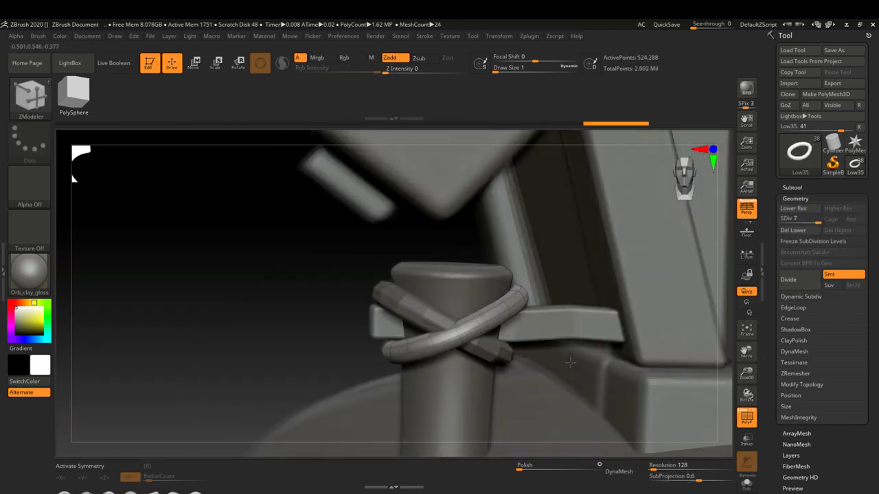
pyautogui.click(618, 471)
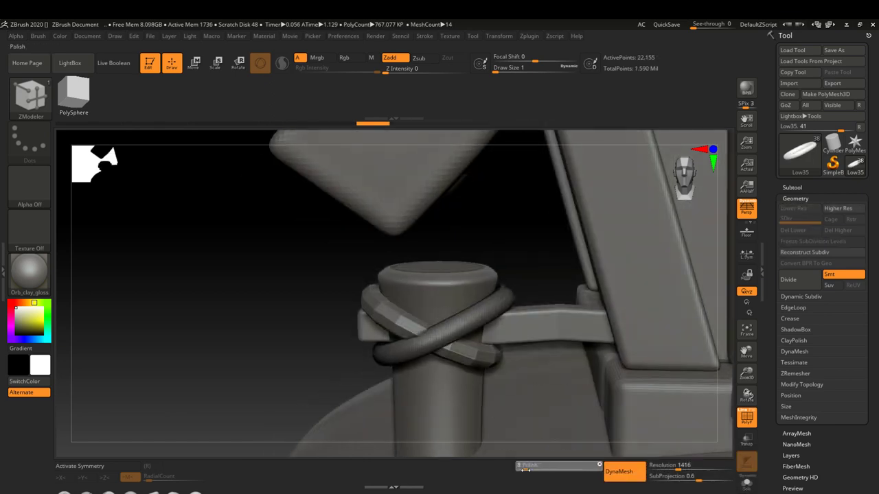
pyautogui.press('Down')
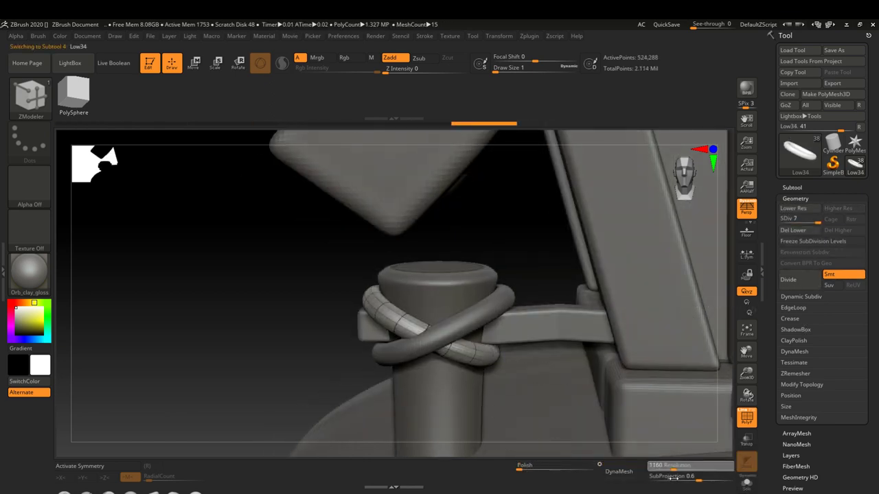
pyautogui.click(634, 474)
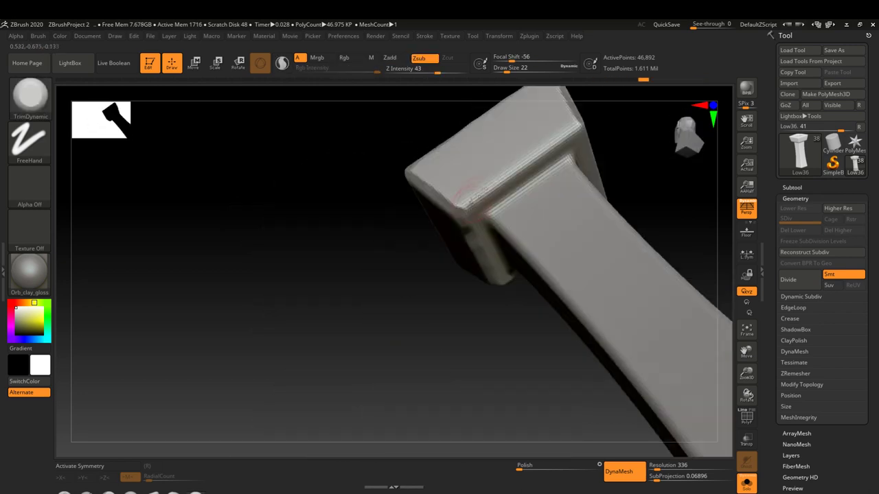
# - Orbit and frame the pedestal, then tilt the box to inspect its chipped edges
pyautogui.moveTo(481, 329)
pyautogui.mouseDown()
pyautogui.moveTo(544, 312)
pyautogui.moveTo(445, 299)
pyautogui.moveTo(508, 289)
pyautogui.moveTo(558, 155)
pyautogui.mouseUp()
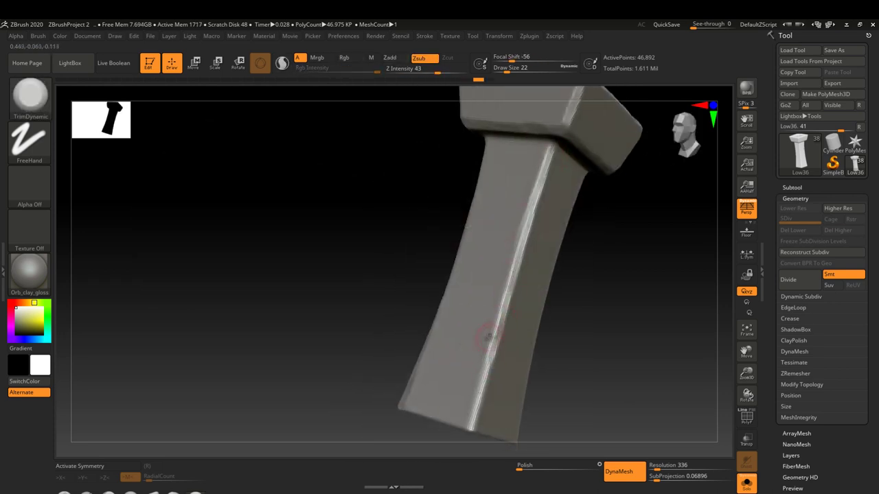
pyautogui.press('f')
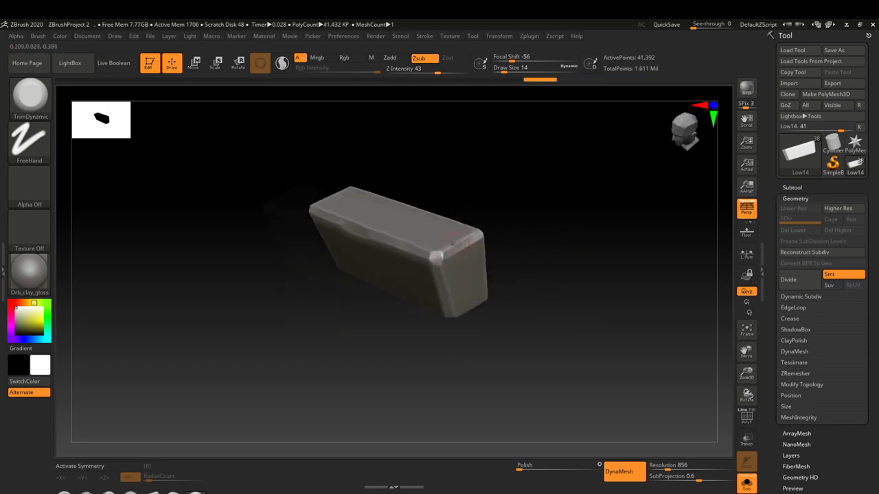
pyautogui.moveTo(330, 385); pyautogui.dragTo(414, 309)
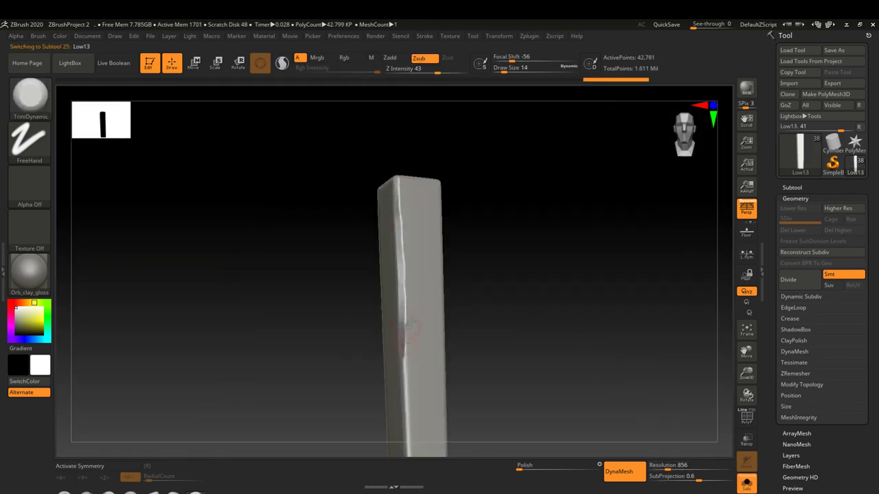
# - Orbit the pillar through several angles to check its chipped edges and top face
pyautogui.moveTo(407, 327); pyautogui.dragTo(440, 160)
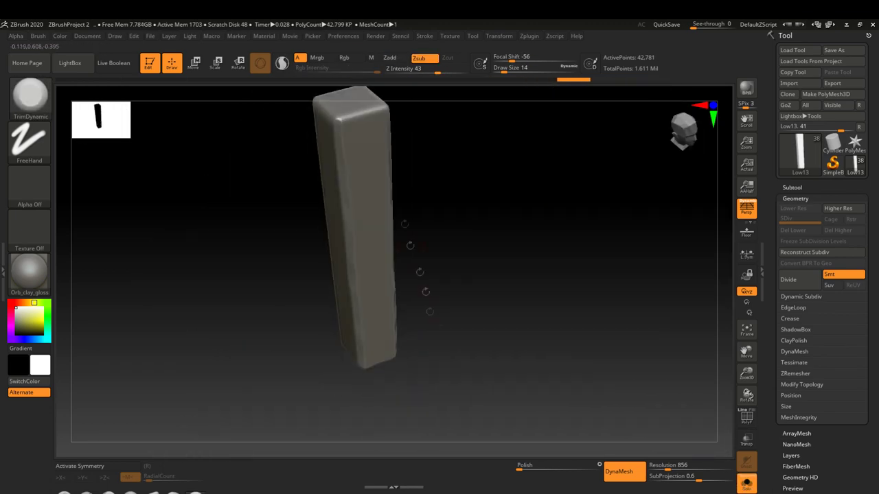
pyautogui.moveTo(430, 312); pyautogui.dragTo(427, 259)
pyautogui.moveTo(439, 226); pyautogui.dragTo(452, 276)
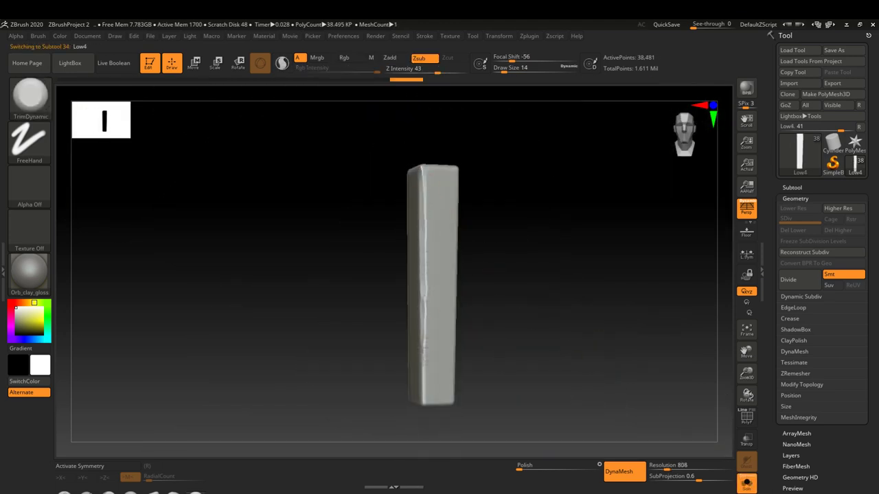
pyautogui.moveTo(407, 184); pyautogui.dragTo(416, 177)
pyautogui.moveTo(442, 214); pyautogui.dragTo(383, 280)
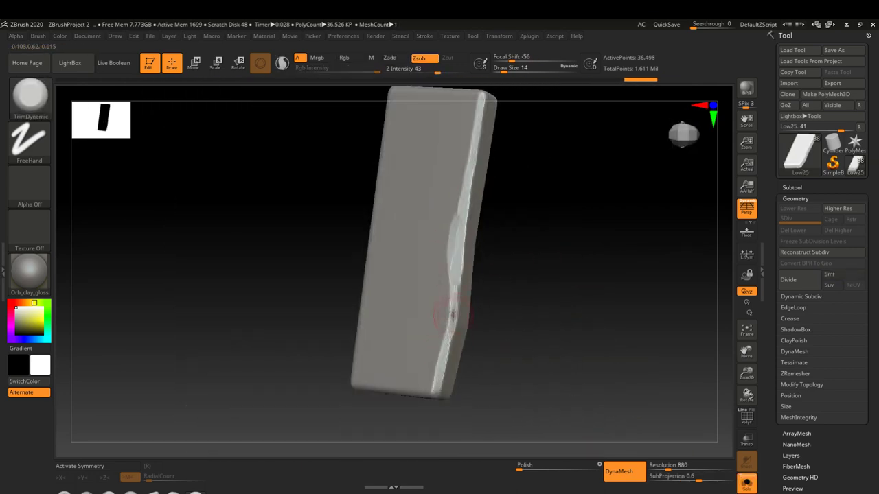
# - Inspect the Low25 and Low27 step planks, show the whole hut, then solo Low5
pyautogui.moveTo(418, 406); pyautogui.dragTo(511, 267)
pyautogui.moveTo(483, 336); pyautogui.dragTo(522, 234)
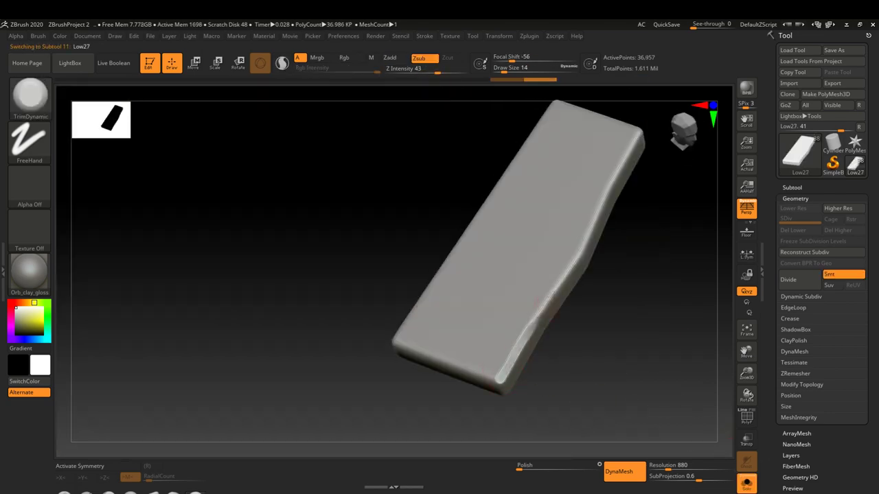
pyautogui.moveTo(547, 303)
pyautogui.mouseDown()
pyautogui.moveTo(556, 262)
pyautogui.moveTo(260, 278)
pyautogui.mouseUp()
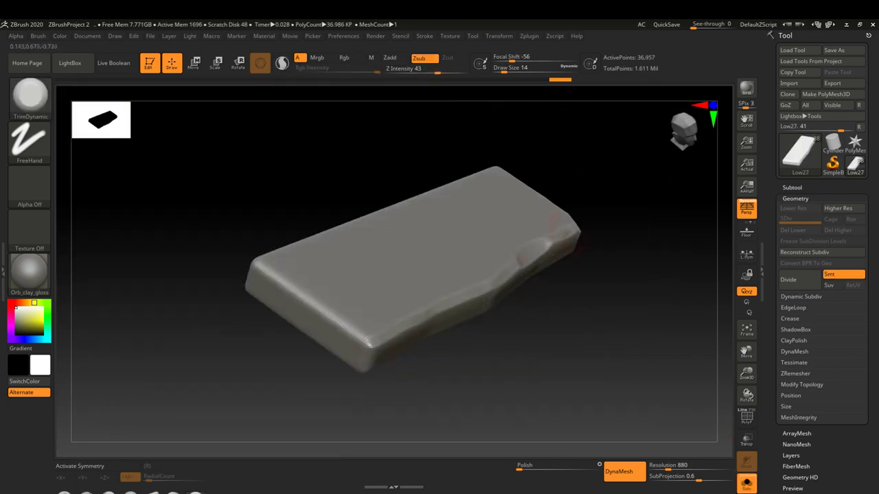
pyautogui.moveTo(255, 260); pyautogui.dragTo(367, 297)
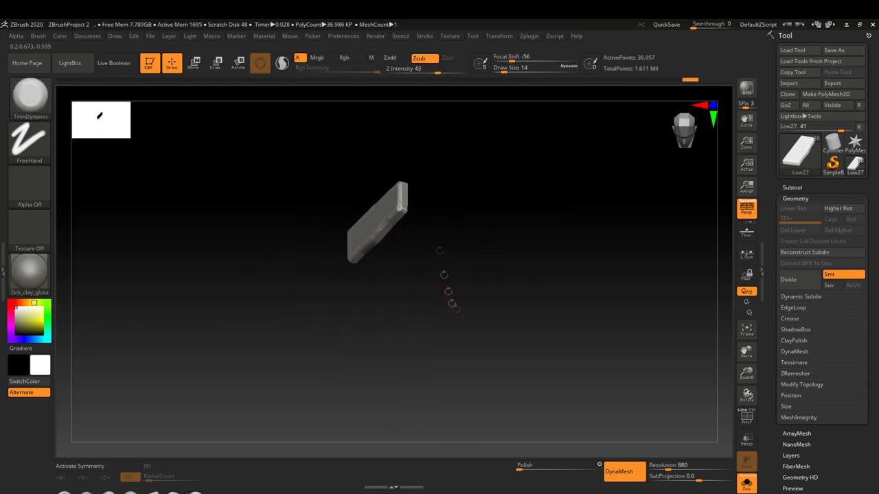
pyautogui.hotkey('ctrl', 'shift', 'x')
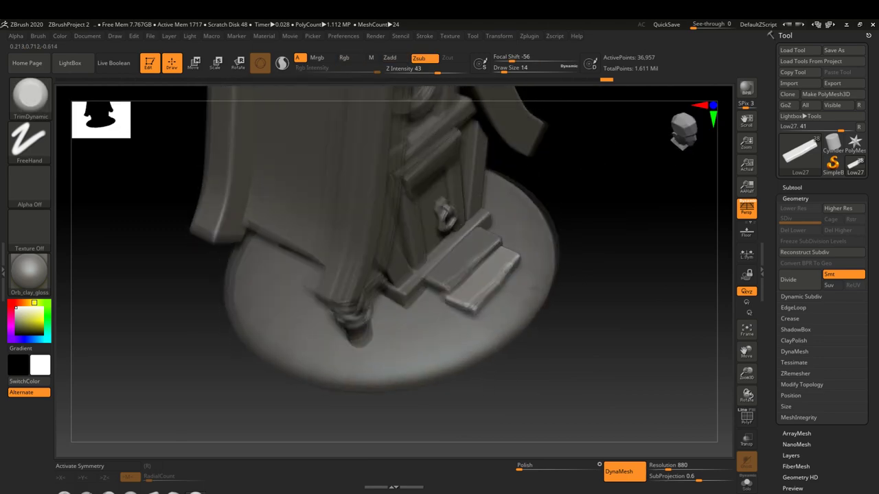
pyautogui.keyDown('alt'); pyautogui.click(436, 192); pyautogui.keyUp('alt')
pyautogui.hotkey('ctrl', 'shift', 'x')
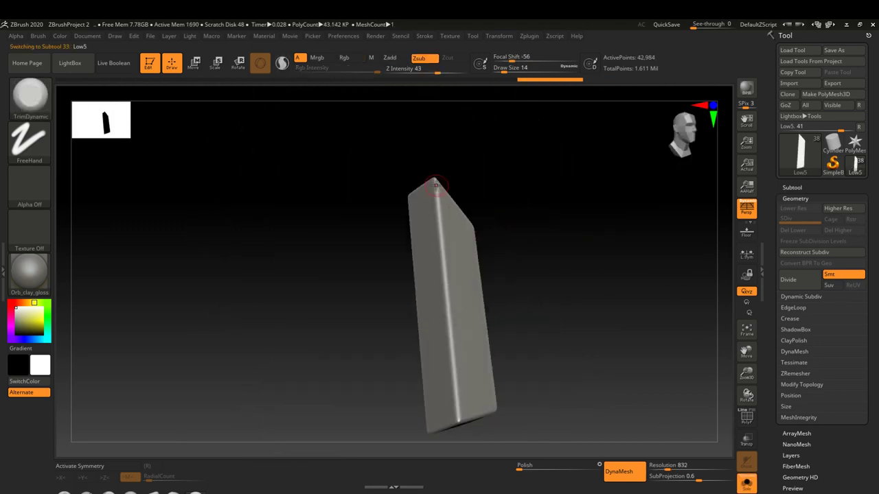
# - Rotate the Low6 plank to inspect it, restore the full hut, and solo the Low19 roof plank
pyautogui.moveTo(458, 406); pyautogui.dragTo(464, 300)
pyautogui.hotkey('shift', 'x')
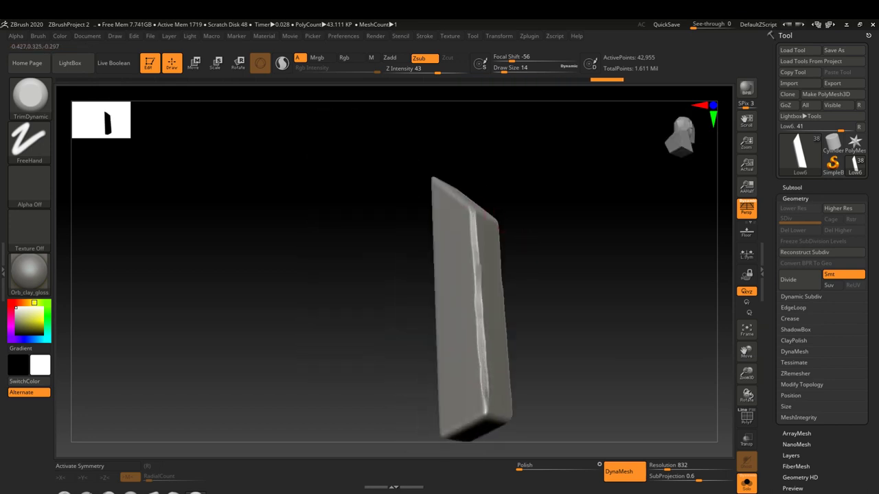
pyautogui.moveTo(486, 302); pyautogui.dragTo(425, 358)
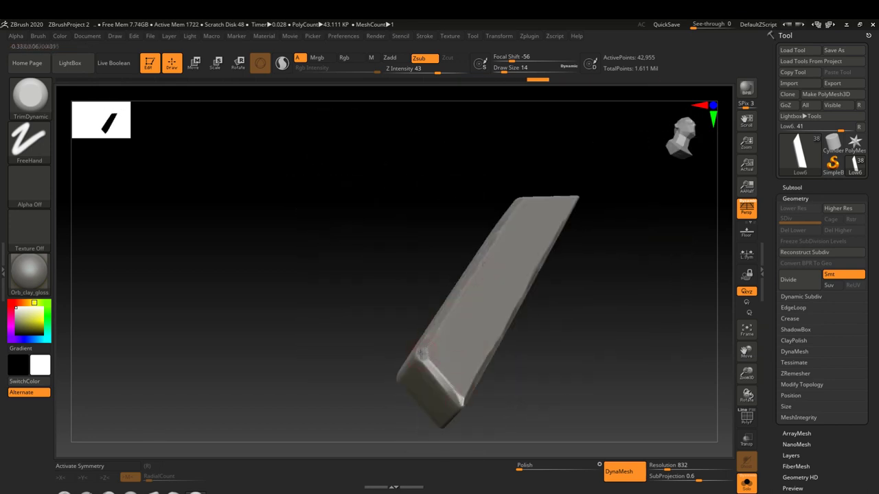
pyautogui.click(746, 483)
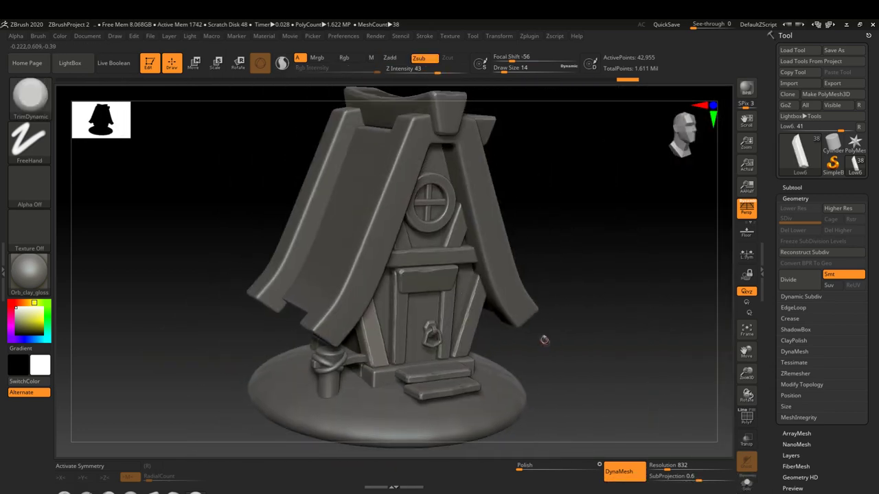
pyautogui.keyDown('alt'); pyautogui.click(545, 340); pyautogui.keyUp('alt')
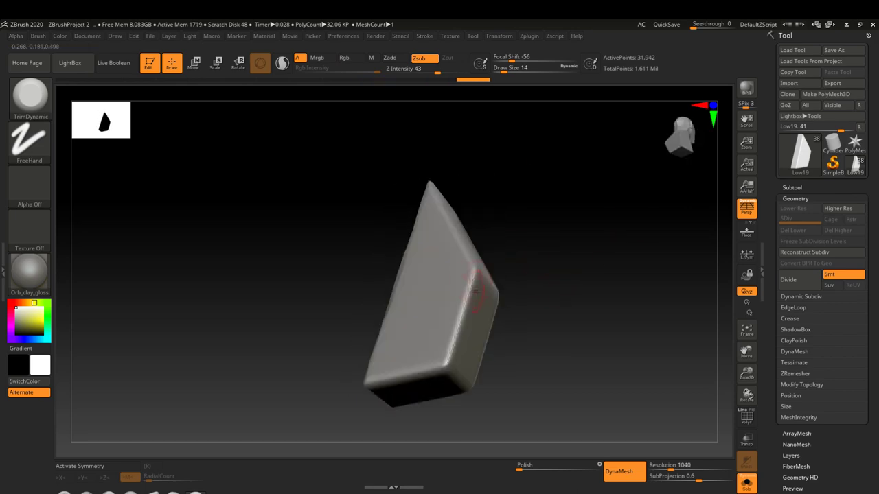
# - Step through planks Low20, Low16 and Low17, orbiting each to inspect their worn edges
pyautogui.press('Up')
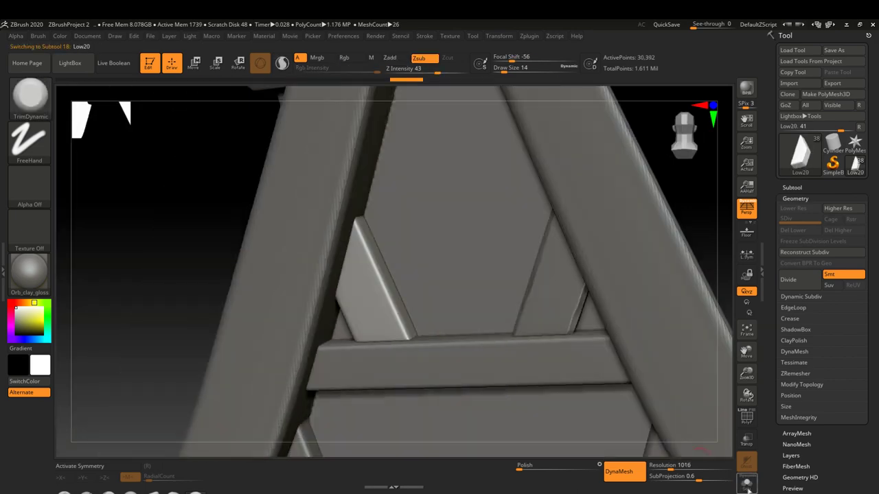
pyautogui.hotkey('ctrl', 'shift', 's')
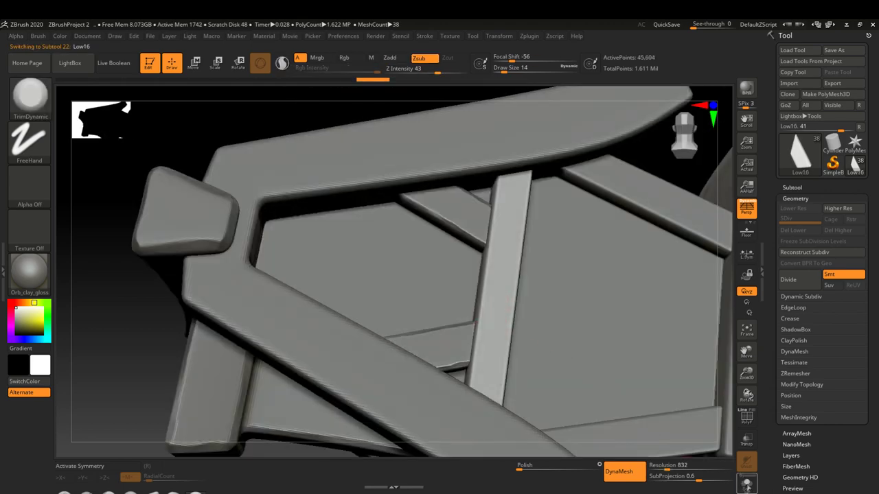
pyautogui.keyDown('alt'); pyautogui.click(500, 136); pyautogui.keyUp('alt')
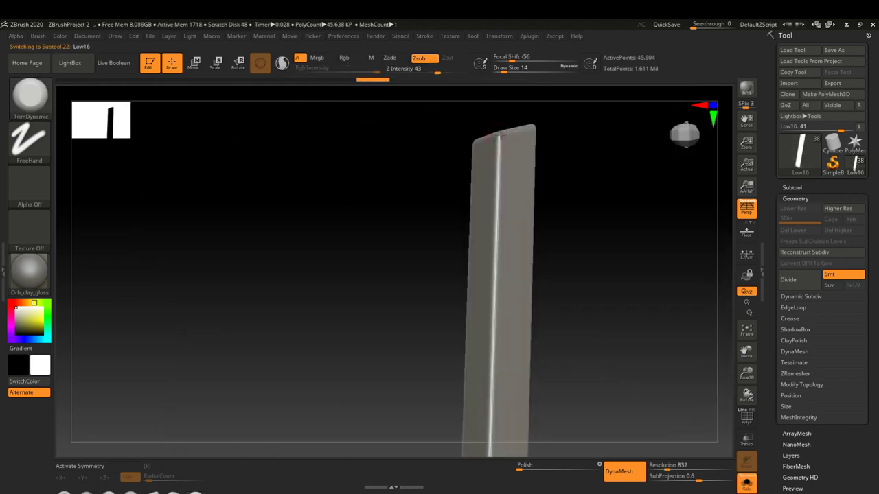
pyautogui.moveTo(495, 315); pyautogui.dragTo(502, 195)
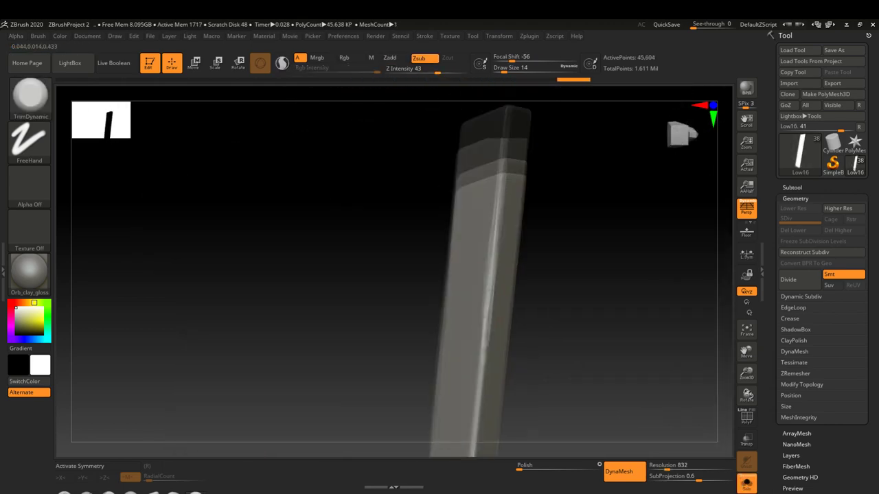
pyautogui.hotkey('alt', 'Up')
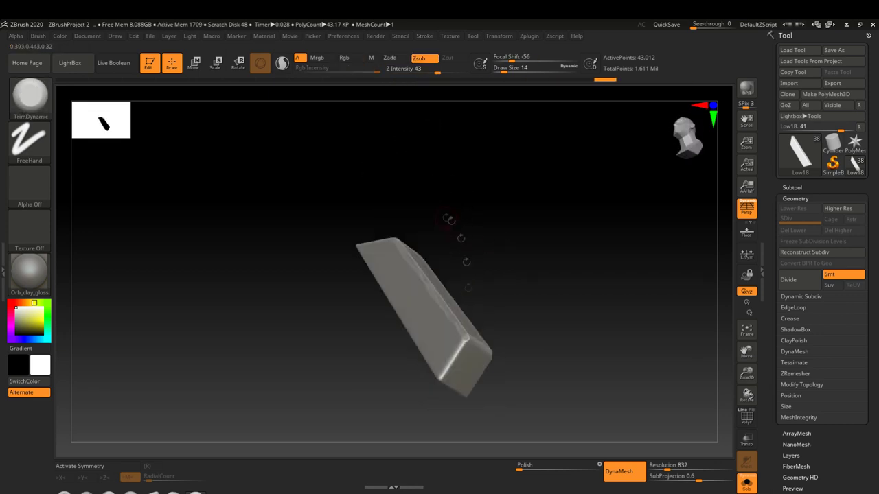
pyautogui.press('ctrl')
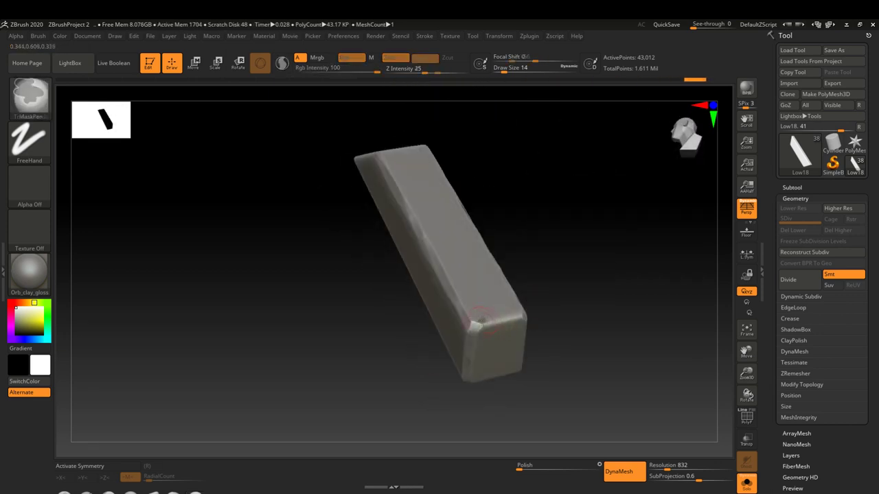
pyautogui.moveTo(641, 295)
pyautogui.mouseDown()
pyautogui.moveTo(587, 349)
pyautogui.moveTo(608, 284)
pyautogui.mouseUp()
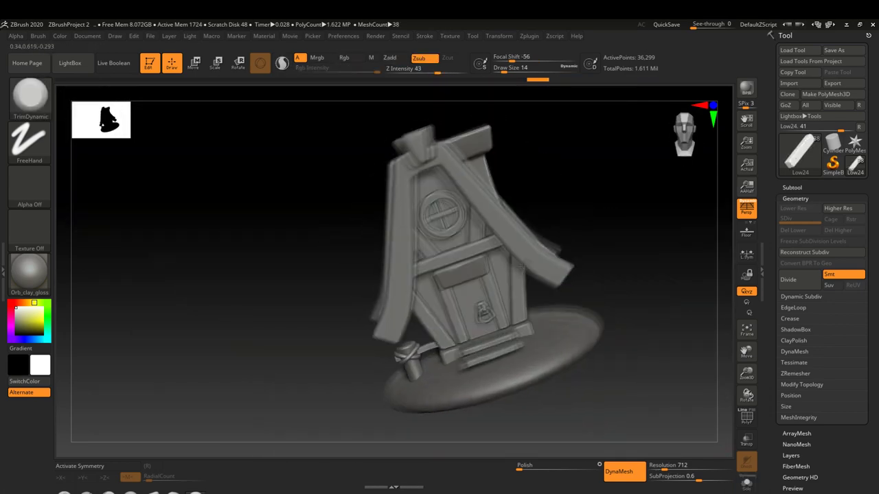
# - Orbit around the hut and tilt the bent Low32 block upright to inspect it
pyautogui.moveTo(520, 268); pyautogui.dragTo(485, 303)
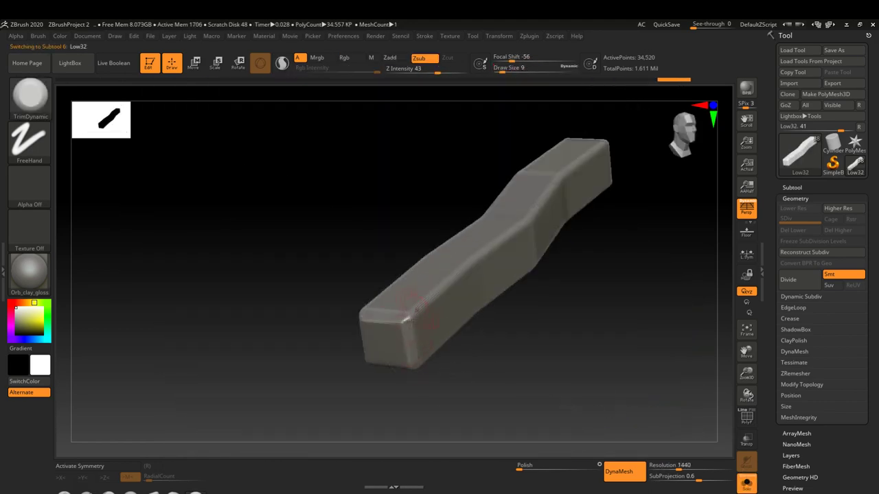
pyautogui.moveTo(412, 309); pyautogui.dragTo(438, 267)
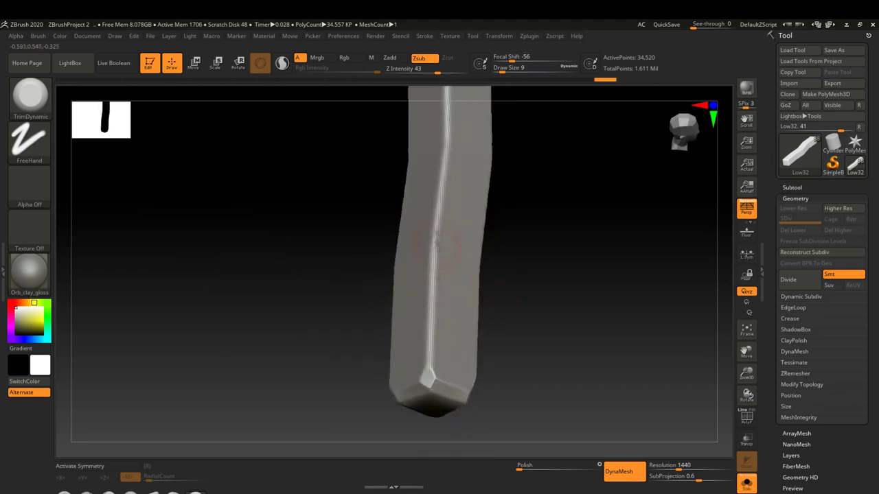
pyautogui.moveTo(483, 206)
pyautogui.mouseDown()
pyautogui.moveTo(469, 257)
pyautogui.moveTo(472, 245)
pyautogui.mouseUp()
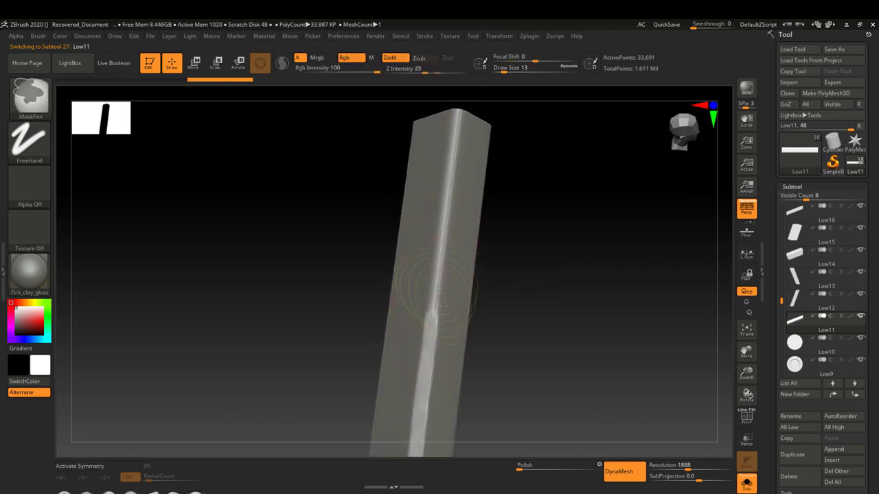
# - Rotate the Low12 plank, then isolate the M-shaped Recovered_Tool piece and view it from below
pyautogui.moveTo(441, 271)
pyautogui.mouseDown(button='right')
pyautogui.moveTo(461, 240)
pyautogui.moveTo(418, 276)
pyautogui.mouseUp(button='right')
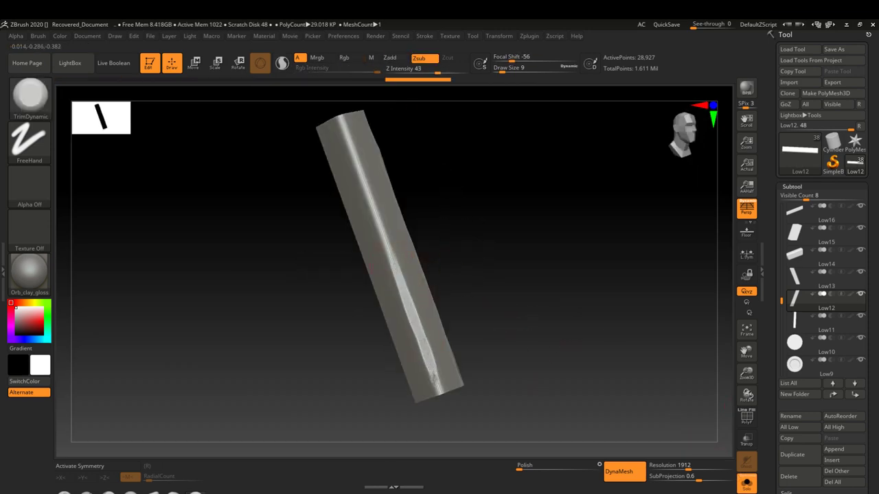
pyautogui.moveTo(356, 156); pyautogui.dragTo(405, 258, button='right')
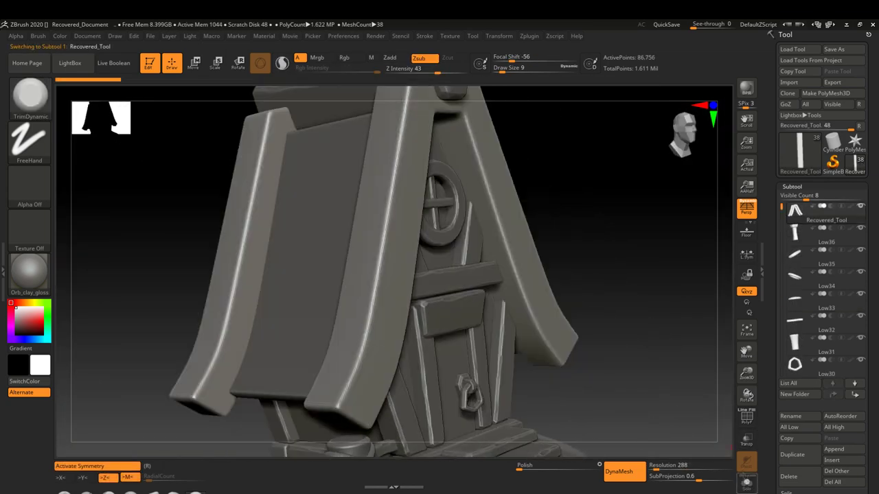
pyautogui.click(746, 483)
pyautogui.moveTo(481, 384); pyautogui.dragTo(522, 454, button='right')
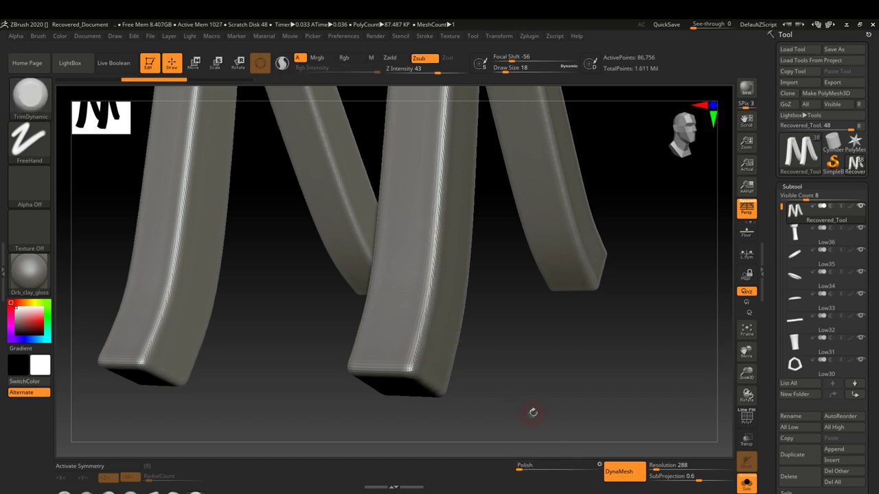
pyautogui.moveTo(434, 216)
pyautogui.mouseDown(button='right')
pyautogui.moveTo(429, 277)
pyautogui.moveTo(502, 277)
pyautogui.mouseUp(button='right')
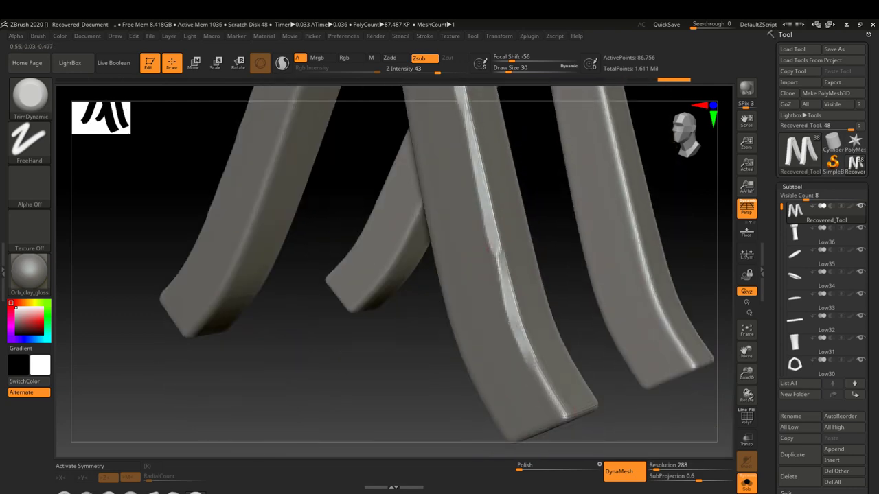
pyautogui.moveTo(502, 276)
pyautogui.mouseDown(button='right')
pyautogui.moveTo(529, 363)
pyautogui.moveTo(511, 395)
pyautogui.mouseUp(button='right')
pyautogui.moveTo(515, 256)
pyautogui.mouseDown(button='right')
pyautogui.moveTo(615, 293)
pyautogui.moveTo(515, 371)
pyautogui.moveTo(425, 275)
pyautogui.mouseUp(button='right')
pyautogui.moveTo(542, 302); pyautogui.dragTo(539, 236, button='right')
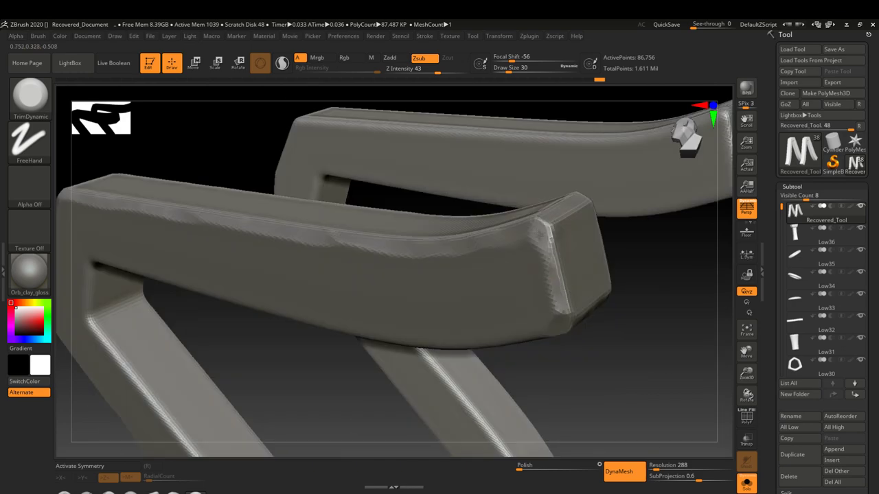
pyautogui.moveTo(540, 236); pyautogui.dragTo(412, 289)
pyautogui.moveTo(443, 213)
pyautogui.mouseDown(button='right')
pyautogui.moveTo(535, 203)
pyautogui.moveTo(506, 285)
pyautogui.moveTo(425, 365)
pyautogui.mouseUp(button='right')
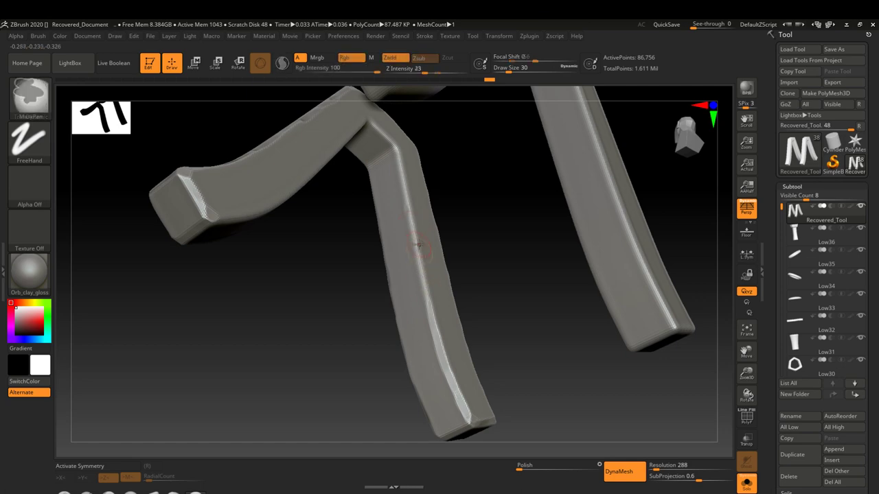
pyautogui.moveTo(407, 194)
pyautogui.mouseDown(button='right')
pyautogui.moveTo(385, 294)
pyautogui.moveTo(373, 251)
pyautogui.moveTo(382, 278)
pyautogui.moveTo(472, 384)
pyautogui.moveTo(412, 247)
pyautogui.moveTo(392, 251)
pyautogui.moveTo(392, 293)
pyautogui.moveTo(394, 257)
pyautogui.mouseUp(button='right')
pyautogui.moveTo(430, 415)
pyautogui.mouseDown(button='right')
pyautogui.moveTo(395, 234)
pyautogui.moveTo(375, 389)
pyautogui.moveTo(398, 370)
pyautogui.moveTo(392, 353)
pyautogui.moveTo(431, 292)
pyautogui.moveTo(405, 263)
pyautogui.mouseUp(button='right')
pyautogui.moveTo(424, 419)
pyautogui.mouseDown(button='right')
pyautogui.moveTo(432, 178)
pyautogui.moveTo(485, 226)
pyautogui.moveTo(464, 282)
pyautogui.moveTo(522, 150)
pyautogui.moveTo(493, 199)
pyautogui.moveTo(500, 140)
pyautogui.moveTo(572, 221)
pyautogui.moveTo(529, 322)
pyautogui.moveTo(480, 168)
pyautogui.mouseUp(button='right')
pyautogui.moveTo(507, 347); pyautogui.dragTo(500, 405, button='right')
pyautogui.moveTo(534, 302)
pyautogui.mouseDown(button='right')
pyautogui.moveTo(440, 320)
pyautogui.moveTo(485, 291)
pyautogui.mouseUp(button='right')
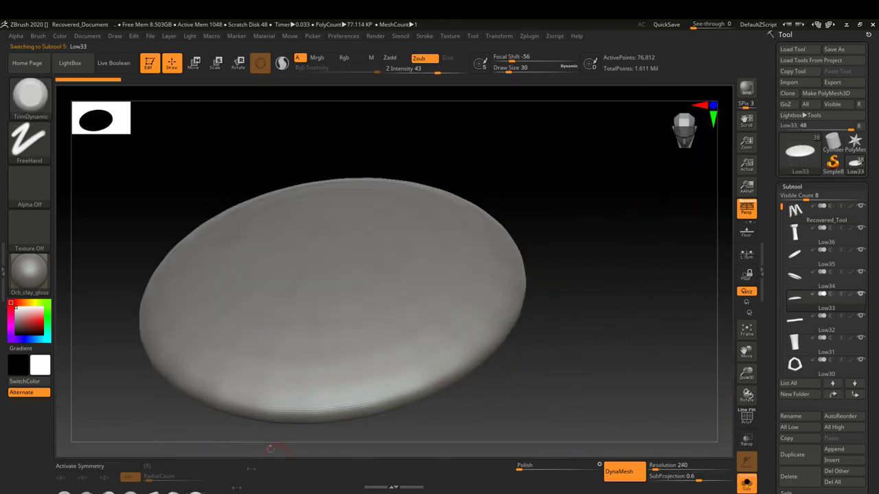
# - Turn the oval Low33 disc top-down and scrub its undo/redo history to the chipped-edge state
pyautogui.moveTo(407, 342); pyautogui.dragTo(444, 328, button='right')
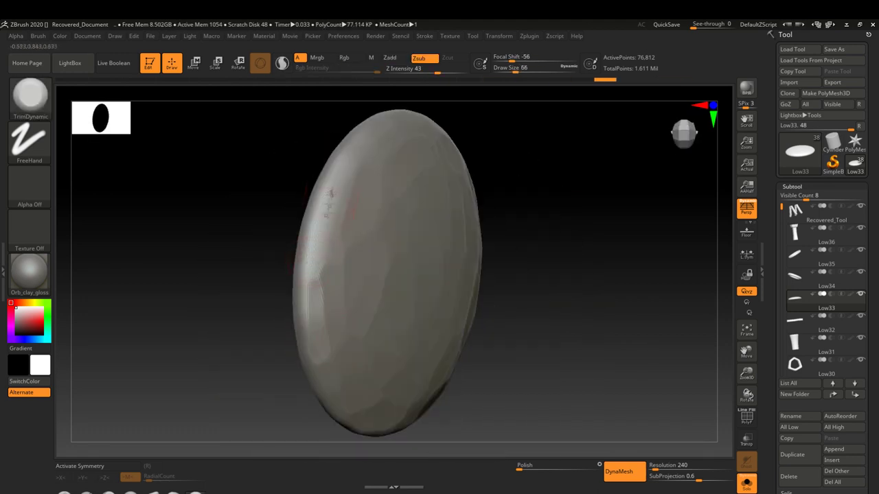
pyautogui.hotkey('ctrl', 'z')
pyautogui.hotkey('ctrl', 'z')
pyautogui.hotkey('ctrl', 'z')
pyautogui.hotkey('ctrl', 'z')
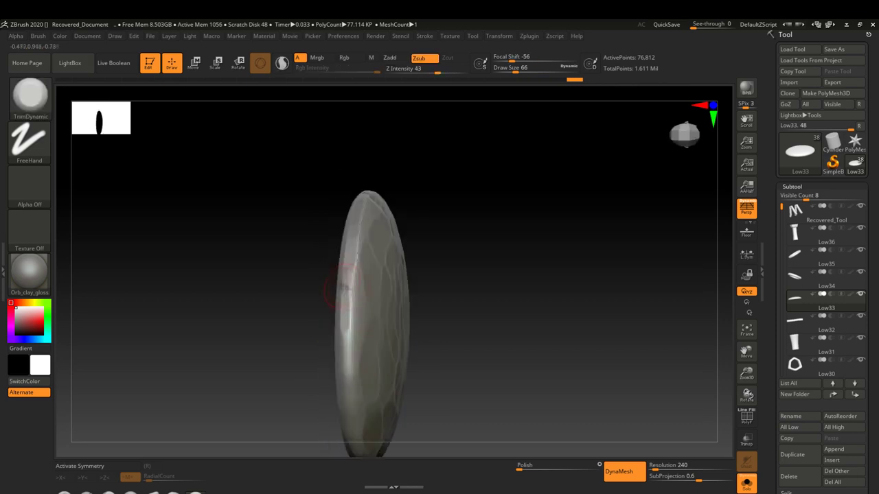
pyautogui.hotkey('ctrl', 'shift', 'z')
pyautogui.hotkey('ctrl', 'shift', 'z')
pyautogui.hotkey('ctrl', 'shift', 'z')
pyautogui.hotkey('ctrl', 'shift', 'z')
pyautogui.hotkey('ctrl', 'shift', 'z')
pyautogui.hotkey('ctrl', 'shift', 'z')
pyautogui.hotkey('ctrl', 'shift', 'z')
pyautogui.hotkey('ctrl', 'shift', 'z')
pyautogui.hotkey('ctrl', 'shift', 'z')
pyautogui.hotkey('ctrl', 'shift', 'z')
pyautogui.hotkey('ctrl', 'shift', 'z')
pyautogui.hotkey('ctrl', 'z')
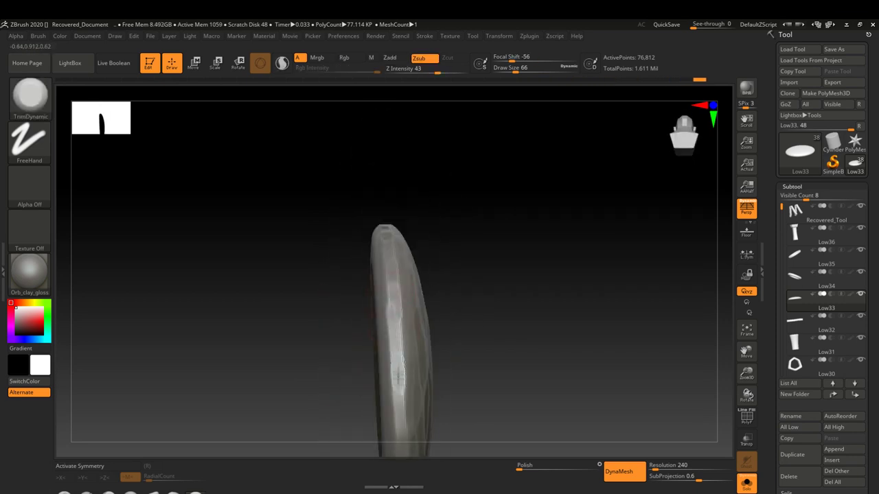
pyautogui.hotkey('ctrl', 'z')
pyautogui.hotkey('ctrl', 'z')
pyautogui.hotkey('ctrl', 'z')
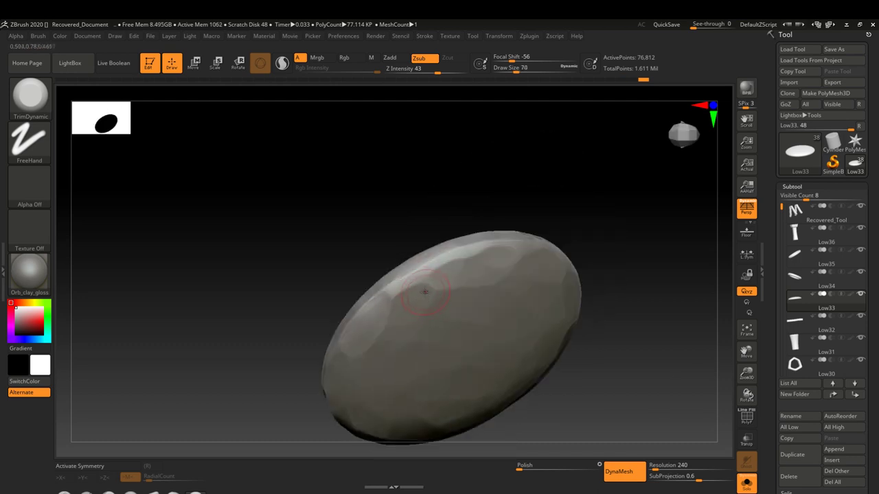
pyautogui.hotkey('ctrl', 'z')
pyautogui.hotkey('ctrl', 'z')
pyautogui.hotkey('ctrl', 'z')
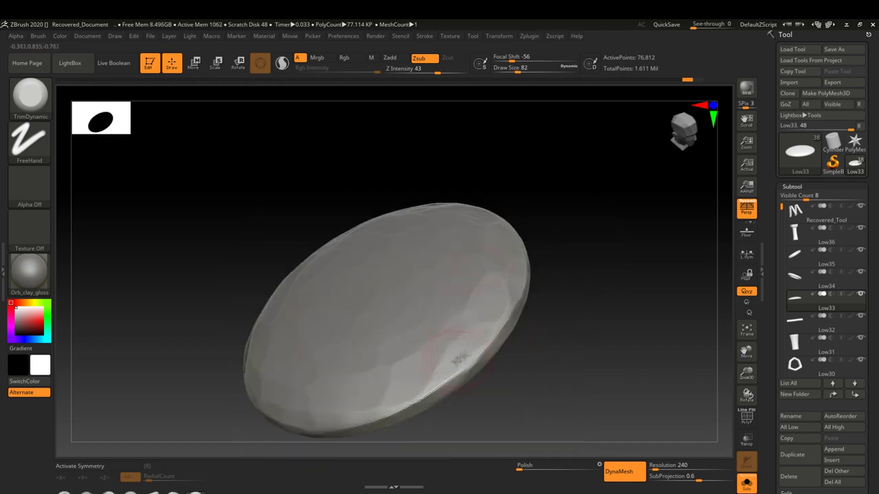
pyautogui.hotkey('ctrl', 'z')
pyautogui.hotkey('ctrl', 'shift', 'z')
pyautogui.hotkey('ctrl', 'shift', 'z')
pyautogui.hotkey('ctrl', 'shift', 'z')
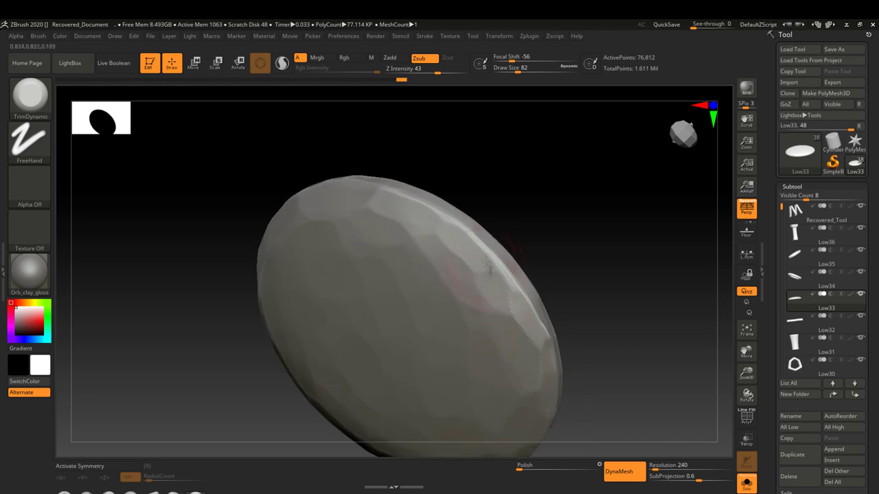
pyautogui.hotkey('ctrl', 'shift', 'z')
pyautogui.hotkey('ctrl', 'shift', 'z')
pyautogui.hotkey('ctrl', 'shift', 'z')
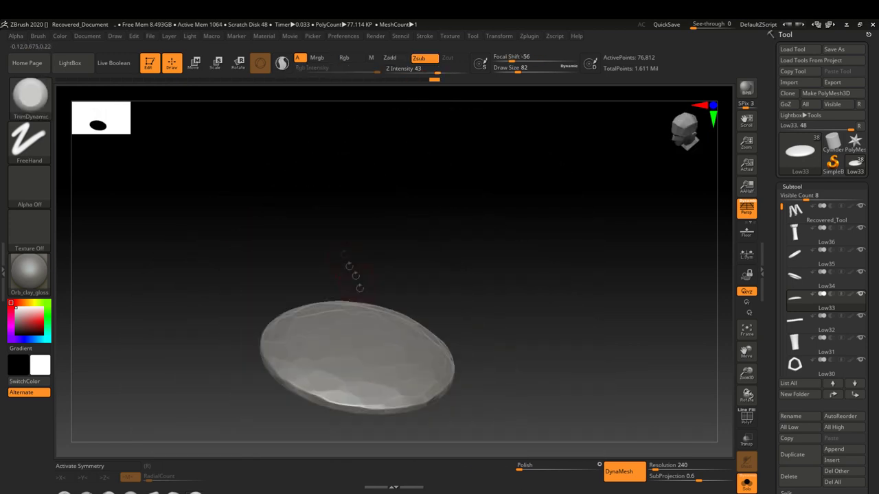
pyautogui.hotkey('ctrl', 'shift', 'z')
pyautogui.hotkey('ctrl', 'shift', 'z')
pyautogui.hotkey('ctrl', 'shift', 'z')
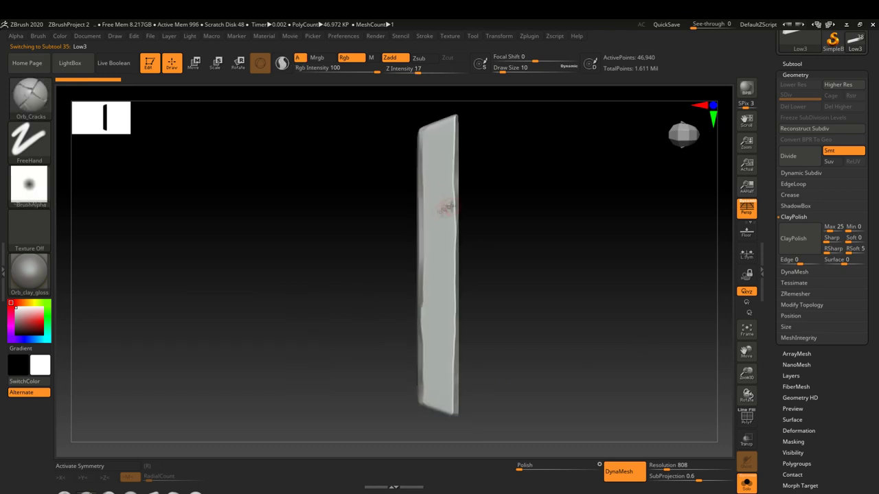
# - Scrub the undo history from the door plank through plank Low13 back to the full hut
pyautogui.keyDown('alt'); pyautogui.moveTo(441, 204); pyautogui.dragTo(401, 271); pyautogui.keyUp('alt')
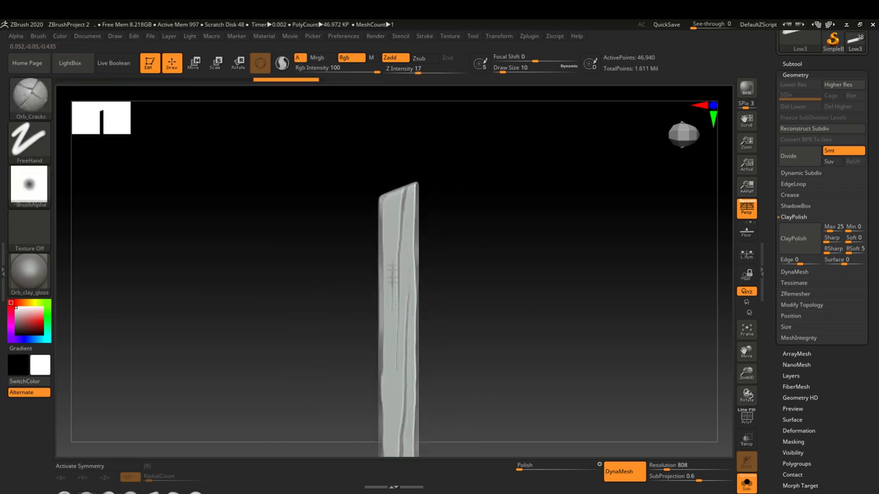
pyautogui.hotkey('ctrl', 'shift', 'z')
pyautogui.hotkey('ctrl', 'shift', 'z')
pyautogui.hotkey('ctrl', 'shift', 'z')
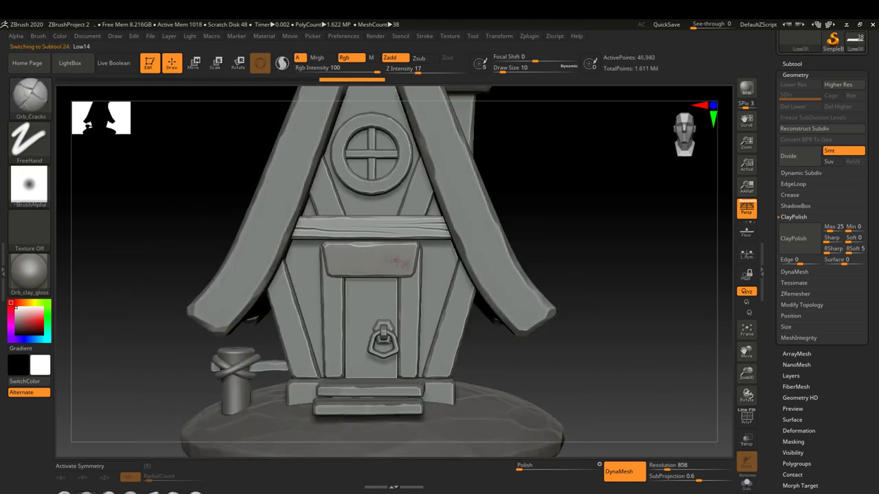
pyautogui.hotkey('ctrl', 'z')
pyautogui.hotkey('ctrl', 'z')
pyautogui.hotkey('ctrl', 'z')
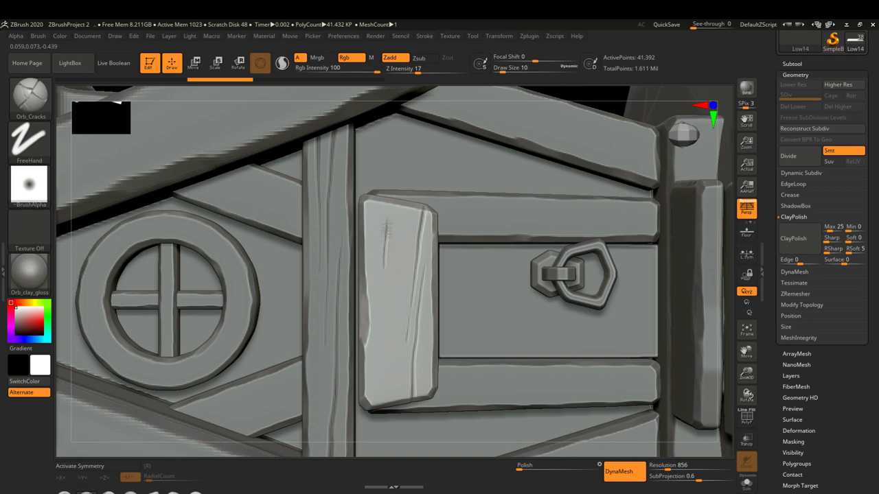
pyautogui.hotkey('ctrl', 'shift', 'z')
pyautogui.hotkey('ctrl', 'shift', 'z')
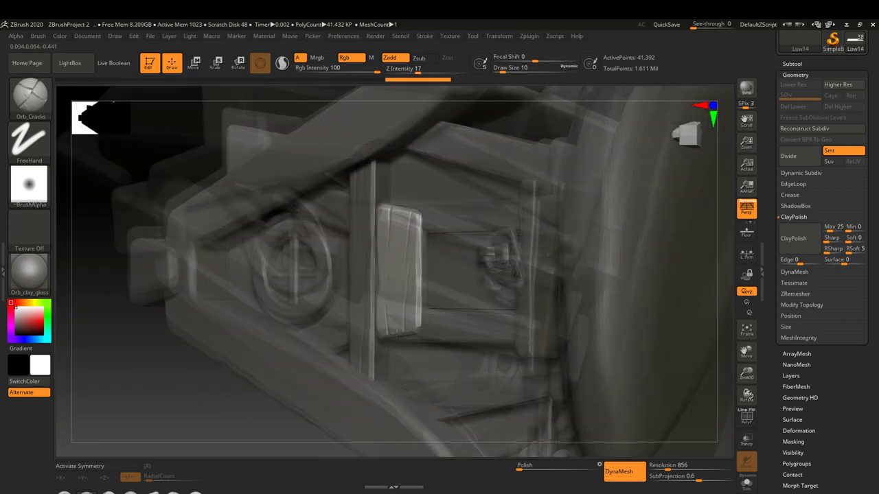
pyautogui.hotkey('ctrl', 'shift', 'z')
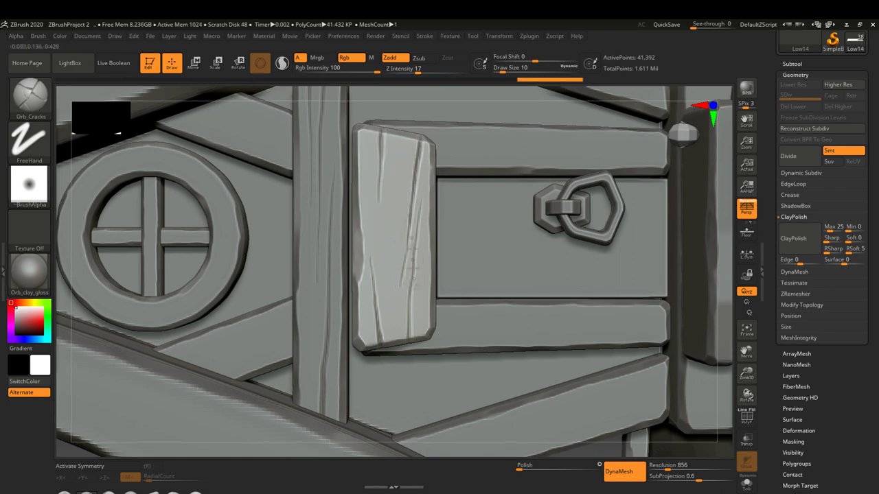
pyautogui.hotkey('ctrl', 'shift', 'z')
pyautogui.hotkey('ctrl', 'shift', 'z')
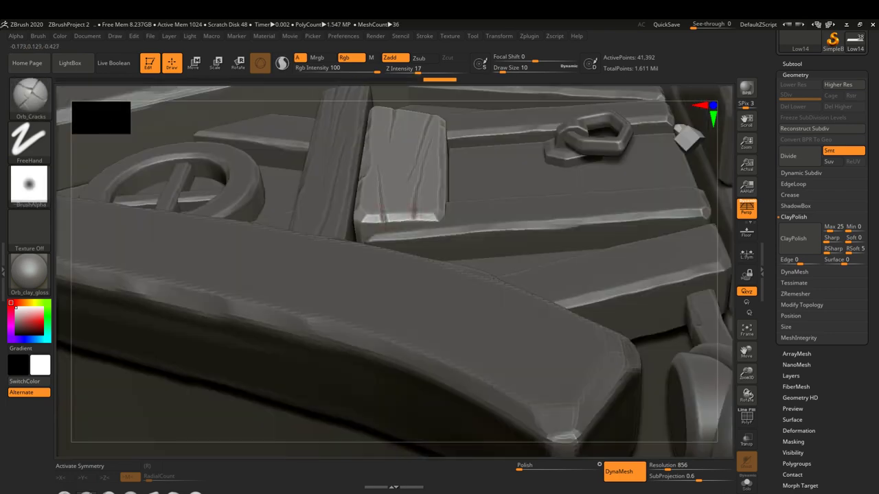
pyautogui.hotkey('ctrl', 'shift', 'z')
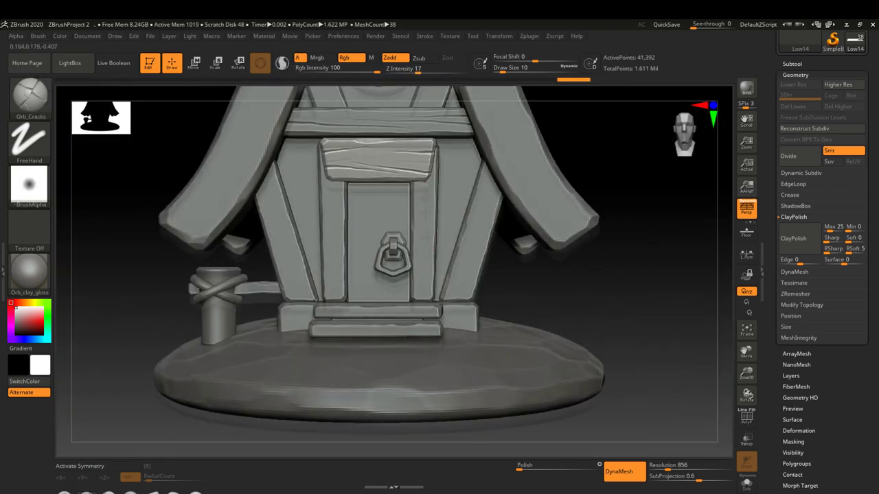
pyautogui.hotkey('ctrl', 'shift', 'z')
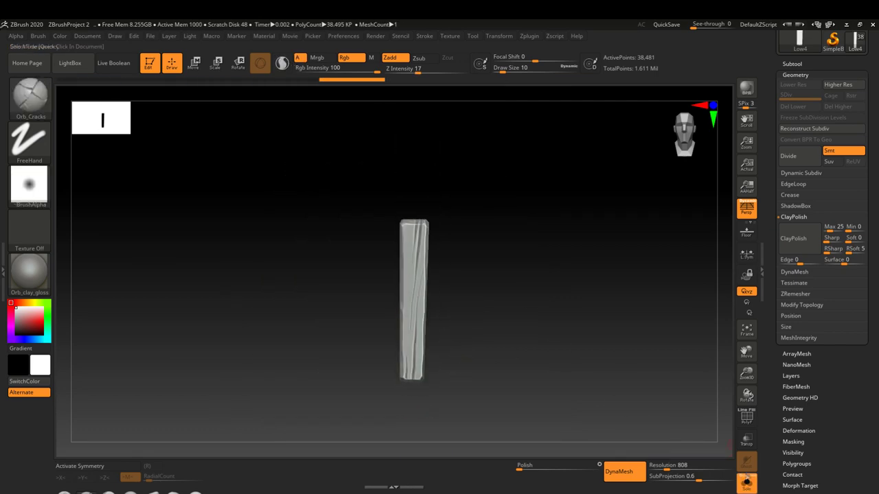
pyautogui.hotkey('ctrl', 'z')
pyautogui.hotkey('ctrl', 'z')
pyautogui.hotkey('ctrl', 'z')
pyautogui.hotkey('ctrl', 'z')
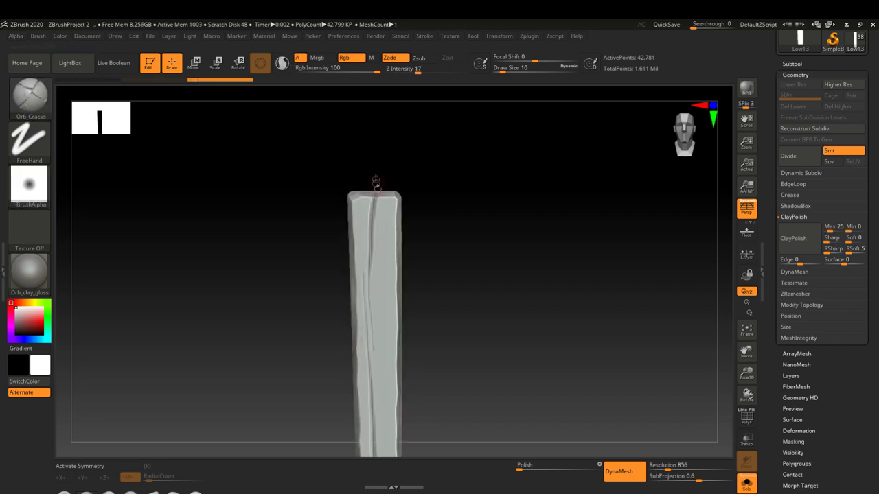
pyautogui.hotkey('ctrl', 'shift', 'z')
pyautogui.hotkey('ctrl', 'shift', 'z')
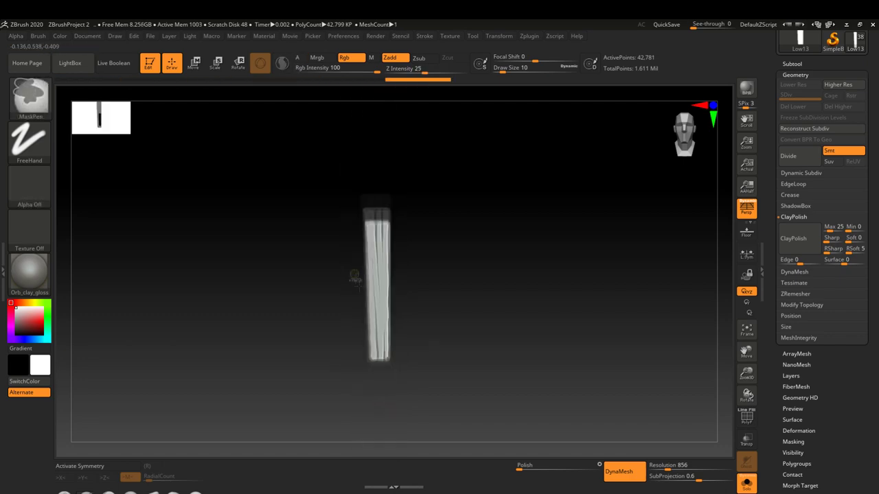
pyautogui.hotkey('ctrl', 'shift', 'z')
pyautogui.hotkey('ctrl', 'shift', 'z')
# - Rewind to plank Low25 and step forward through its crack carving past the full hut
pyautogui.hotkey('ctrl', 'z')
pyautogui.hotkey('ctrl', 'z')
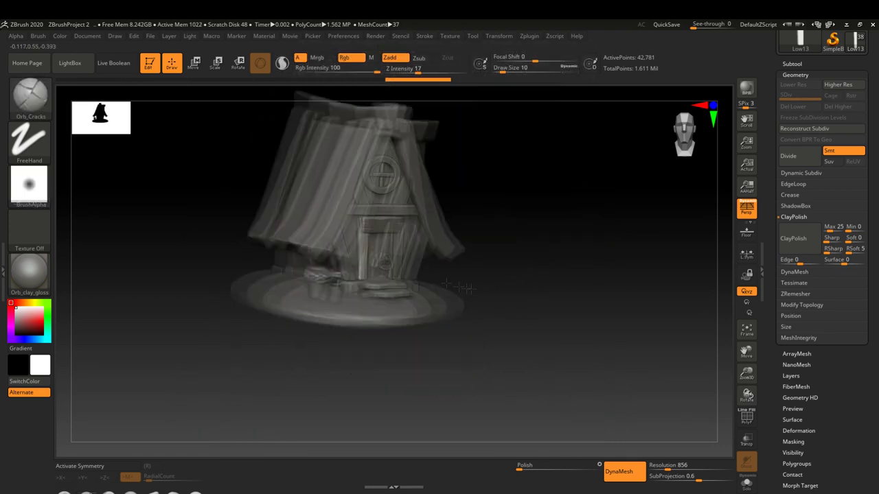
pyautogui.hotkey('ctrl', 'z')
pyautogui.hotkey('ctrl', 'z')
pyautogui.hotkey('ctrl', 'z')
pyautogui.hotkey('ctrl', 'z')
pyautogui.hotkey('ctrl', 'z')
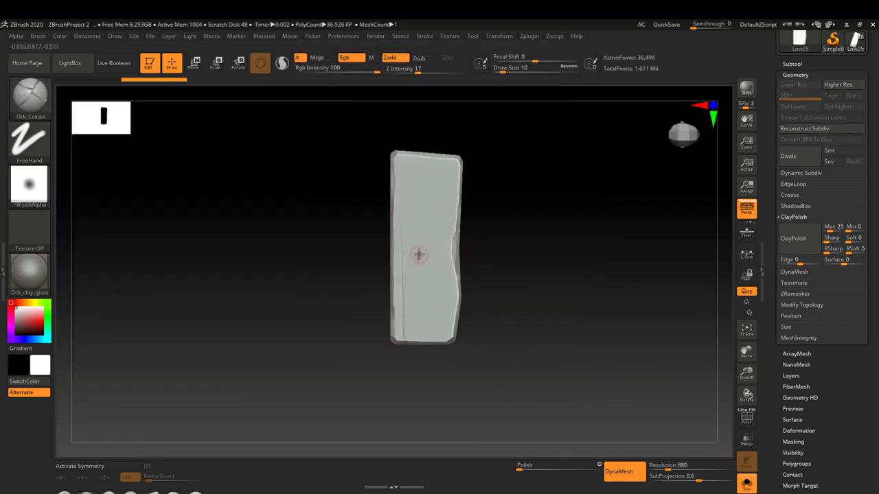
pyautogui.hotkey('ctrl', 'z')
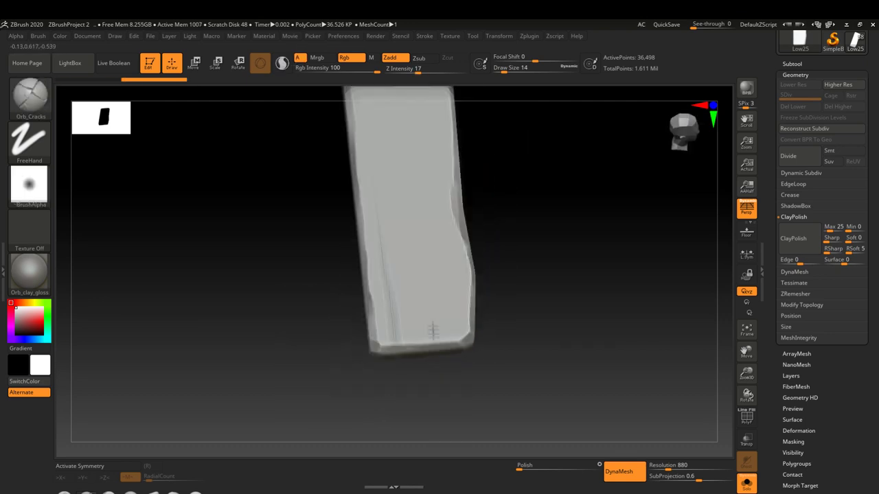
pyautogui.hotkey('ctrl', 'shift', 'z')
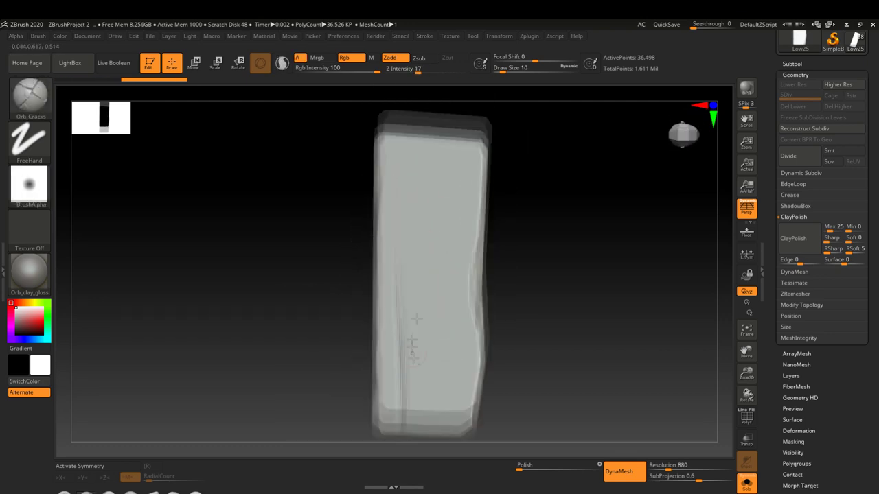
pyautogui.hotkey('ctrl', 'shift', 'z')
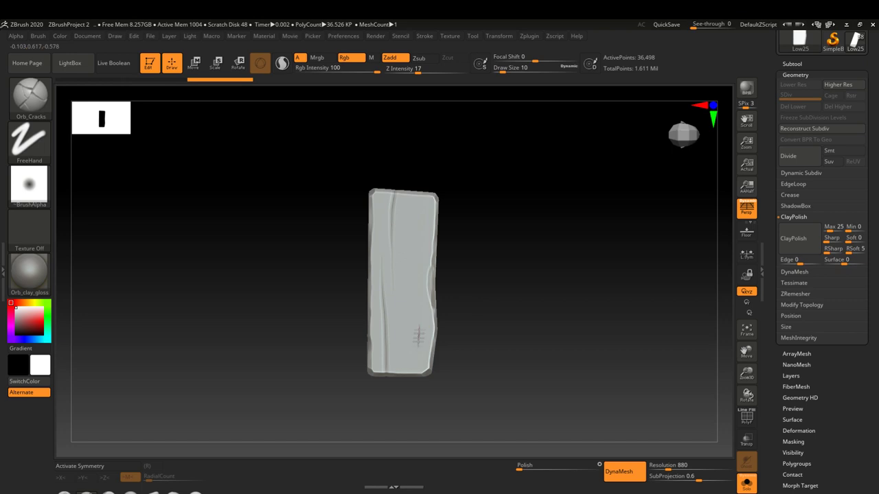
pyautogui.hotkey('ctrl', 'shift', 'z')
pyautogui.hotkey('ctrl', 'shift', 'z')
pyautogui.hotkey('ctrl', 'shift', 'z')
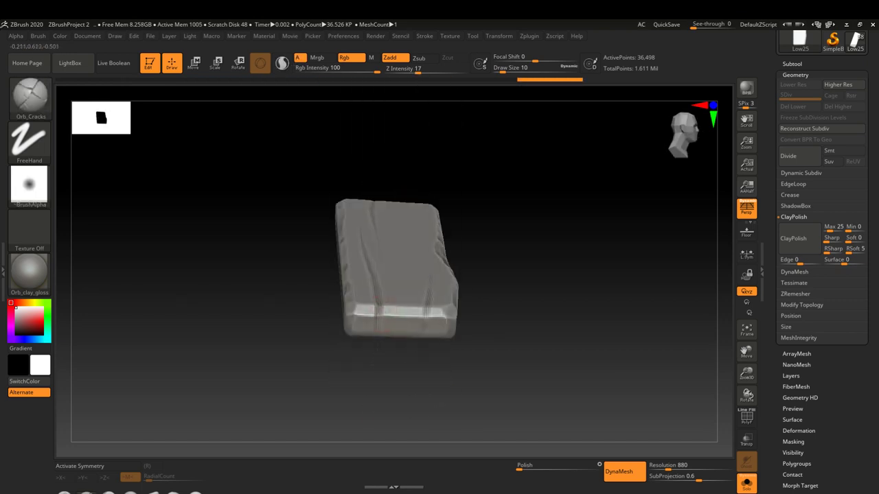
pyautogui.hotkey('ctrl', 'shift', 'z')
pyautogui.hotkey('ctrl', 'shift', 'z')
pyautogui.hotkey('ctrl', 'shift', 'z')
pyautogui.hotkey('ctrl', 'shift', 'z')
pyautogui.hotkey('ctrl', 'shift', 'z')
pyautogui.hotkey('ctrl', 'shift', 'z')
pyautogui.hotkey('ctrl', 'shift', 'z')
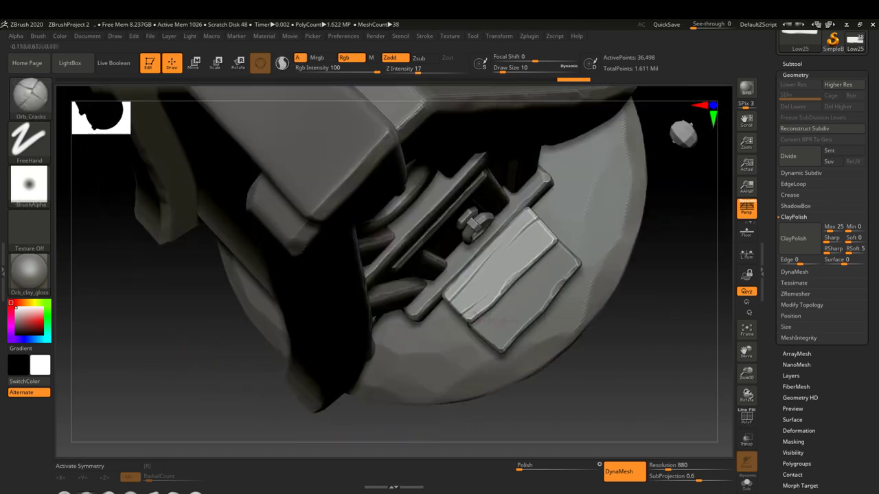
pyautogui.hotkey('ctrl', 'shift', 'z')
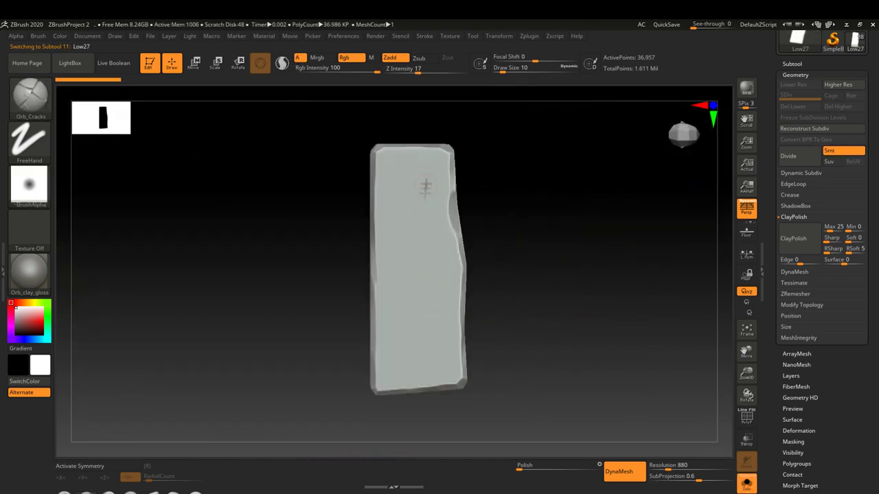
# - Advance plank Low27's carving history, zoom in, and step forward to the full hut
pyautogui.hotkey('ctrl', 'shift', 'z')
pyautogui.hotkey('ctrl', 'shift', 'z')
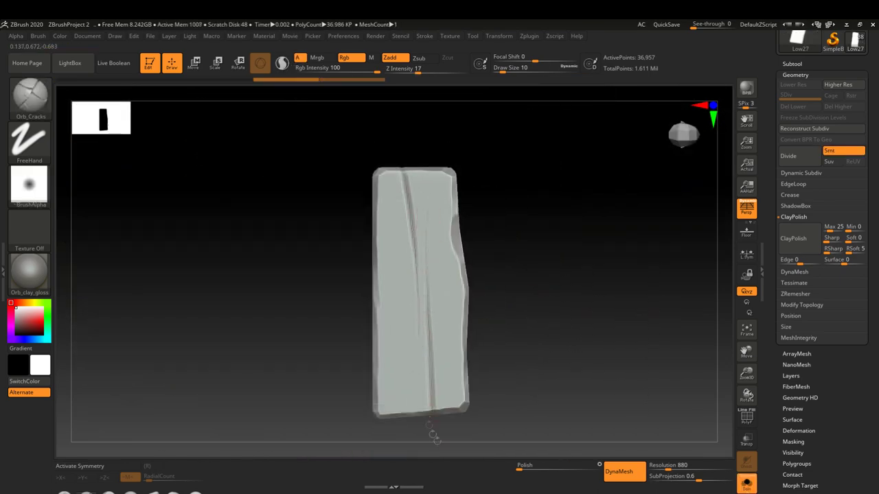
pyautogui.hotkey('ctrl', 'shift', 'z')
pyautogui.hotkey('ctrl', 'shift', 'z')
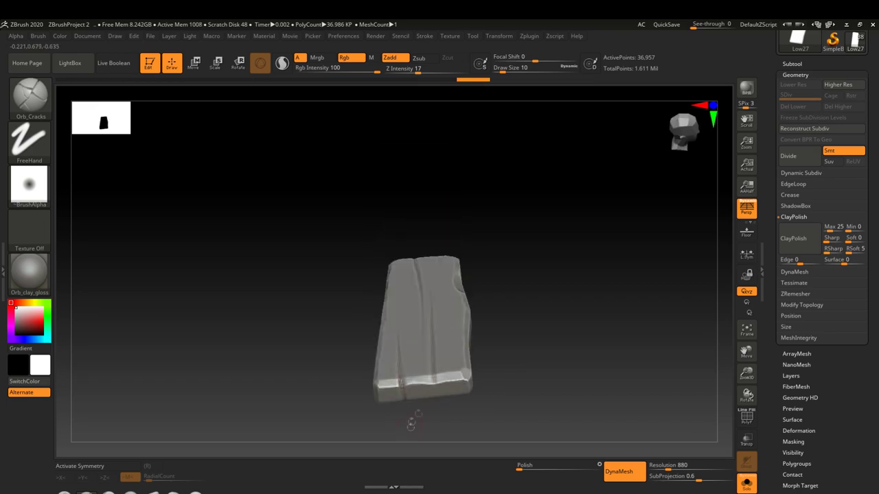
pyautogui.hotkey('ctrl', 'shift', 'z')
pyautogui.hotkey('ctrl', 'shift', 'z')
pyautogui.hotkey('ctrl', 'shift', 'z')
pyautogui.hotkey('ctrl', 'z')
pyautogui.hotkey('ctrl', 'z')
pyautogui.hotkey('ctrl', 'z')
pyautogui.hotkey('ctrl', 'z')
pyautogui.hotkey('ctrl', 'z')
pyautogui.hotkey('ctrl', 'z')
pyautogui.hotkey('ctrl', 'z')
pyautogui.hotkey('ctrl', 'z')
pyautogui.hotkey('ctrl', 'z')
pyautogui.hotkey('ctrl', 'z')
pyautogui.hotkey('ctrl', 'z')
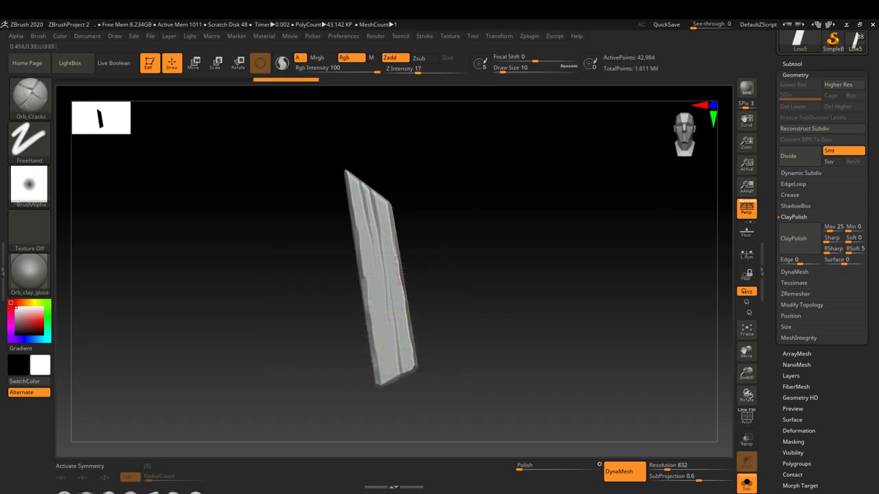
pyautogui.moveTo(389, 223)
pyautogui.mouseDown()
pyautogui.moveTo(367, 327)
pyautogui.moveTo(357, 219)
pyautogui.mouseUp()
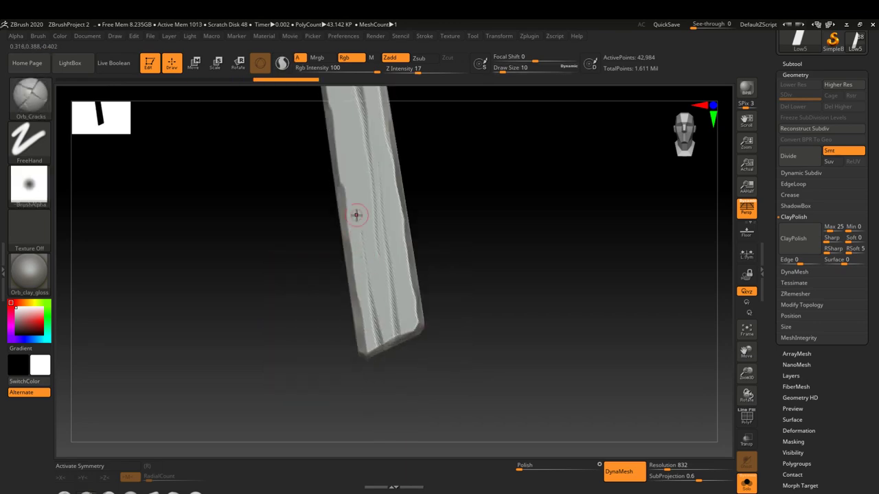
pyautogui.hotkey('ctrl', 'shift', 'z')
pyautogui.hotkey('ctrl', 'shift', 'z')
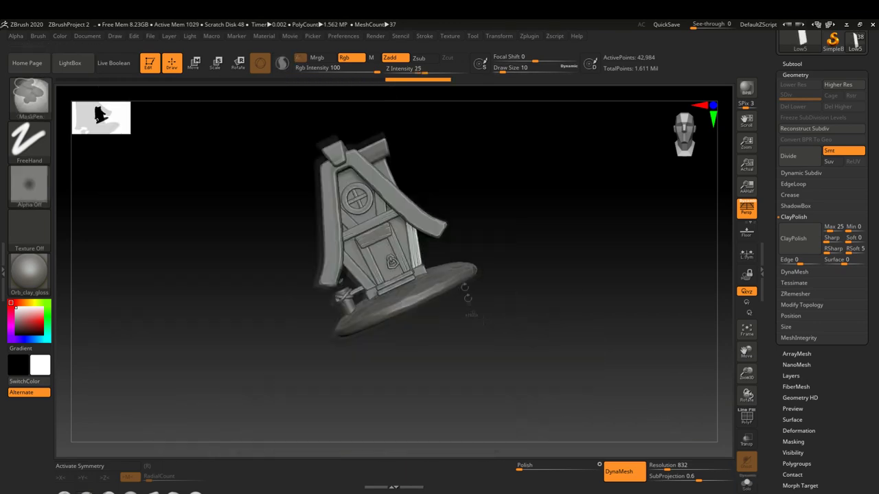
pyautogui.hotkey('ctrl', 'shift', 'z')
pyautogui.hotkey('ctrl', 'shift', 'z')
# - Rewind to the single plank Low6 and redo its sculpting until the crack strokes return
pyautogui.hotkey('ctrl', 'z')
pyautogui.hotkey('ctrl', 'z')
pyautogui.hotkey('ctrl', 'z')
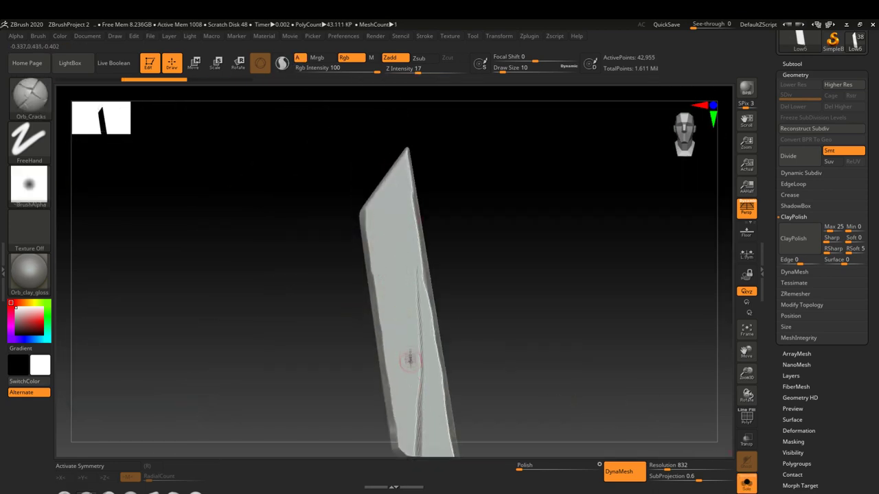
pyautogui.hotkey('ctrl', 'shift', 'z')
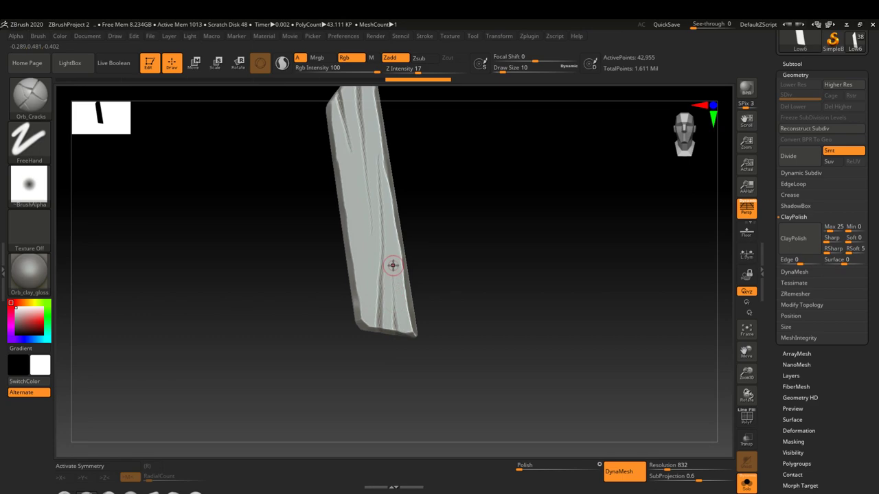
pyautogui.hotkey('ctrl', 'shift', 'z')
pyautogui.hotkey('ctrl', 'shift', 'z')
pyautogui.hotkey('ctrl', 'shift', 'z')
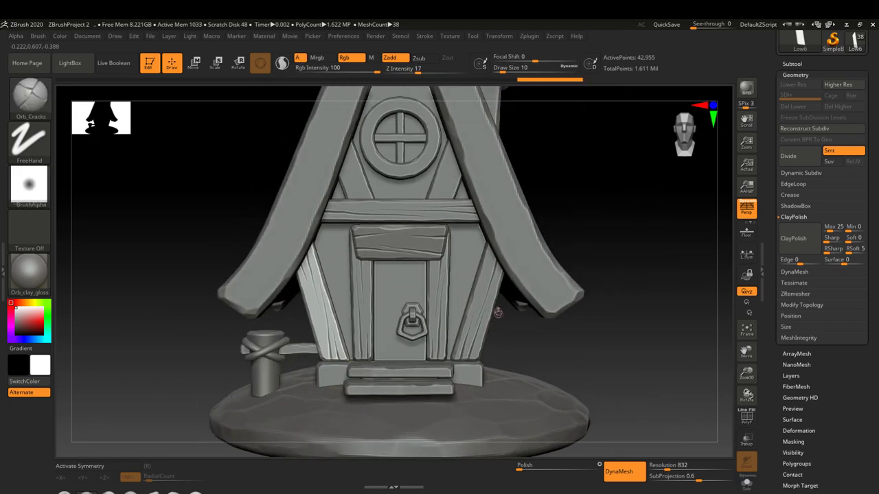
pyautogui.hotkey('ctrl', 'z')
pyautogui.hotkey('ctrl', 'z')
pyautogui.hotkey('ctrl', 'z')
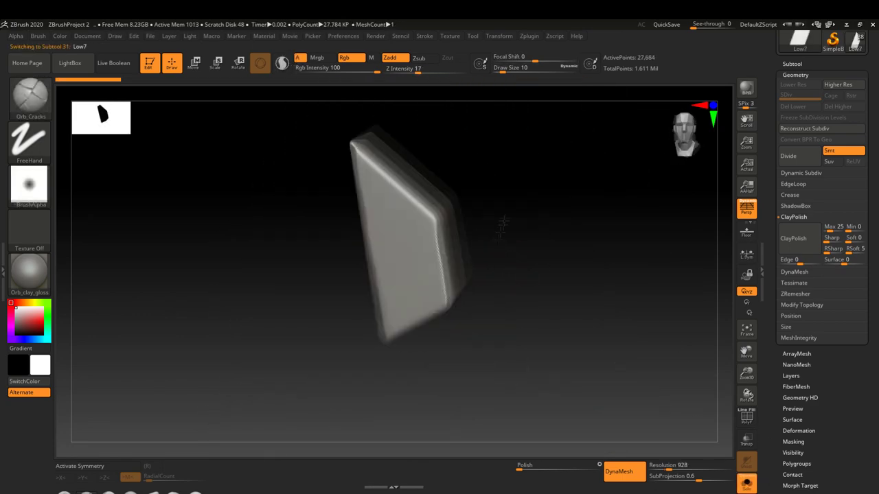
pyautogui.hotkey('ctrl', 'z')
pyautogui.hotkey('ctrl', 'shift', 'z')
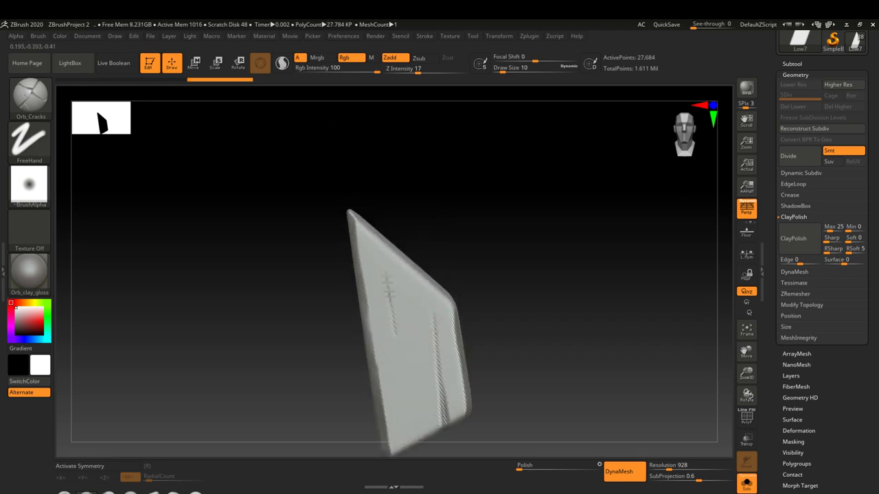
pyautogui.hotkey('ctrl', 'shift', 'z')
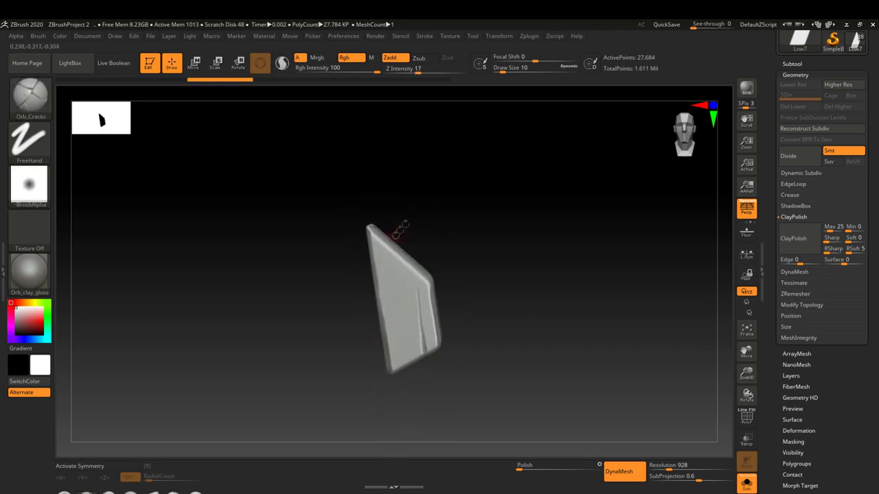
pyautogui.hotkey('ctrl', 'shift', 'z')
pyautogui.hotkey('ctrl', 'shift', 'z')
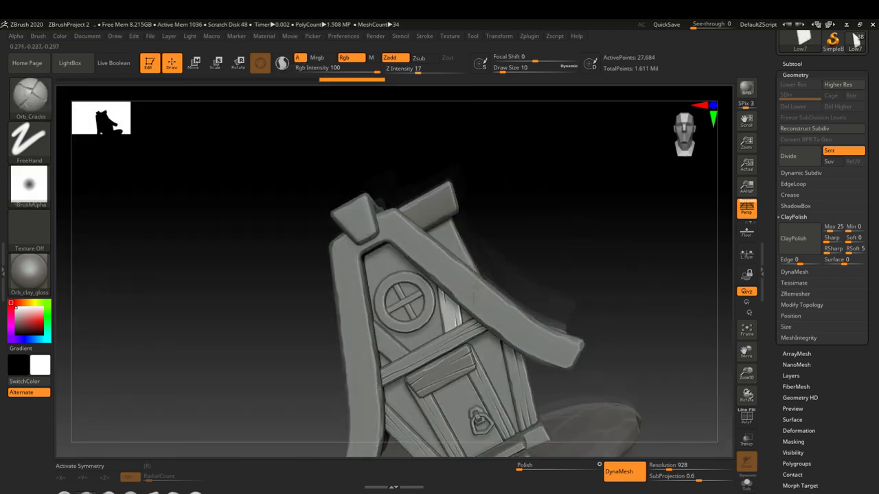
pyautogui.hotkey('ctrl', 'shift', 'z')
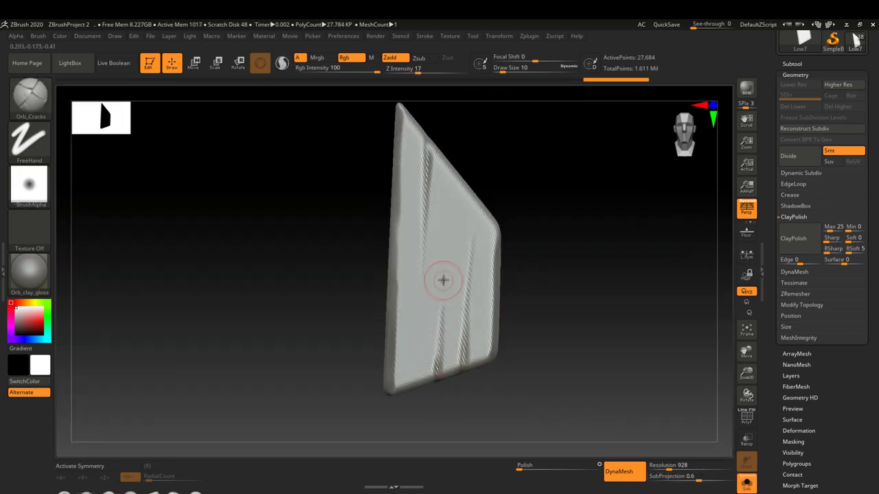
pyautogui.hotkey('ctrl', 'shift', 'z')
pyautogui.hotkey('ctrl', 'shift', 'z')
pyautogui.hotkey('ctrl', 'shift', 'z')
pyautogui.hotkey('ctrl', 'shift', 'z')
pyautogui.hotkey('ctrl', 'shift', 'z')
pyautogui.hotkey('ctrl', 'shift', 'z')
pyautogui.hotkey('ctrl', 'shift', 'z')
pyautogui.hotkey('ctrl', 'shift', 'z')
pyautogui.hotkey('ctrl', 'shift', 'z')
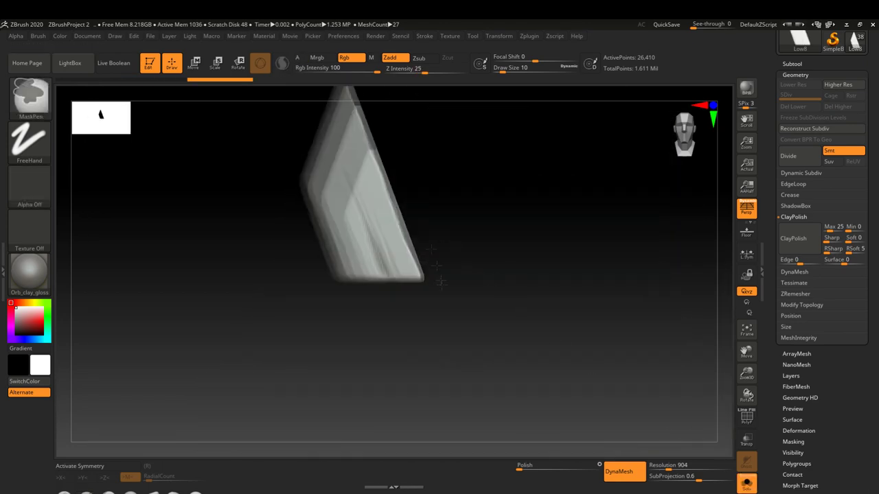
pyautogui.hotkey('ctrl', 'shift', 'z')
pyautogui.hotkey('ctrl', 'shift', 'z')
pyautogui.hotkey('ctrl', 'shift', 'z')
pyautogui.hotkey('ctrl', 'shift', 'z')
pyautogui.hotkey('ctrl', 'shift', 'z')
pyautogui.hotkey('ctrl', 'shift', 'z')
pyautogui.hotkey('ctrl', 'shift', 'z')
pyautogui.hotkey('ctrl', 'shift', 'z')
pyautogui.hotkey('ctrl', 'shift', 'z')
pyautogui.hotkey('ctrl', 'shift', 'z')
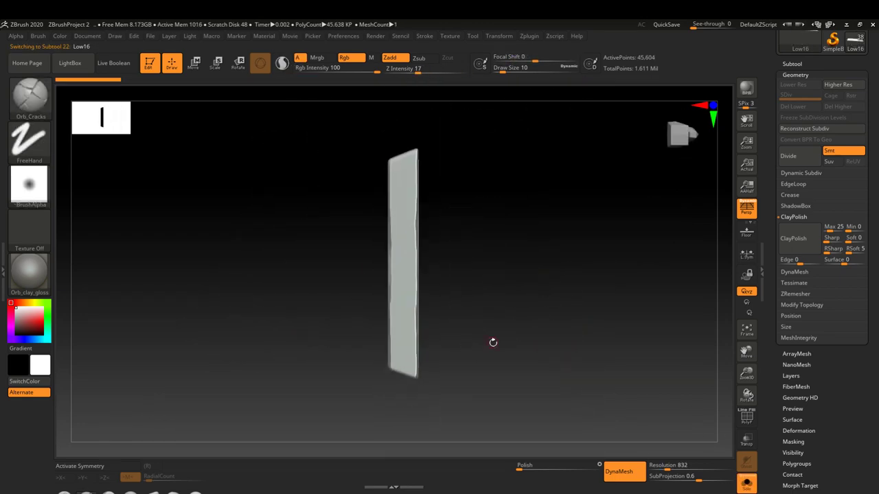
# - Open the Stroke options, switch to another plank, and view it inside a see-through hut
pyautogui.click(424, 36)
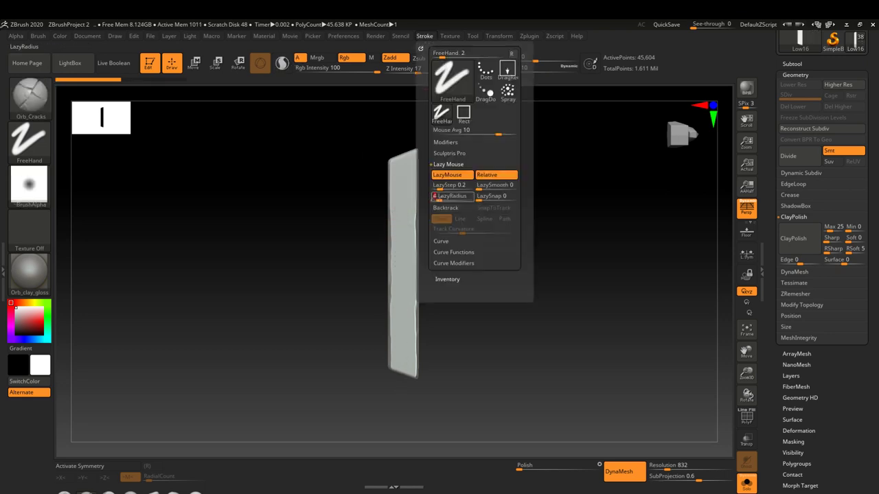
pyautogui.moveTo(388, 205)
pyautogui.mouseDown()
pyautogui.moveTo(389, 251)
pyautogui.moveTo(410, 296)
pyautogui.mouseUp()
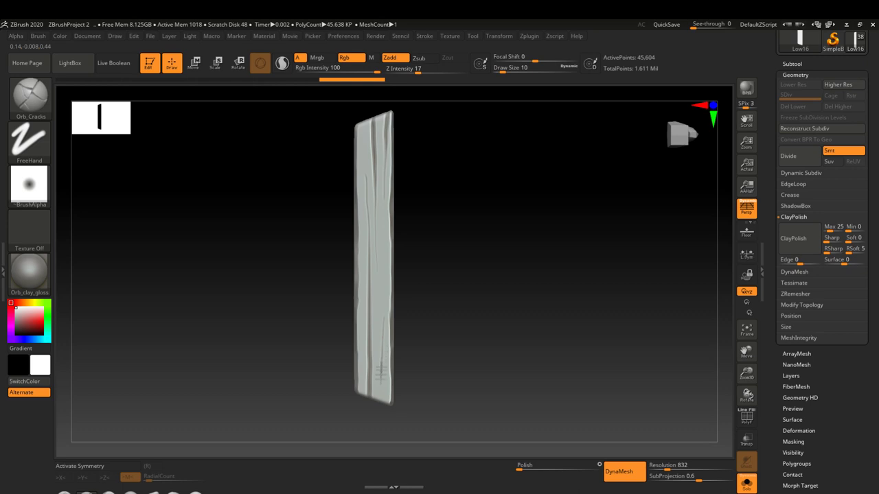
pyautogui.keyDown('alt'); pyautogui.click(474, 291); pyautogui.keyUp('alt')
pyautogui.moveTo(474, 292); pyautogui.dragTo(458, 258)
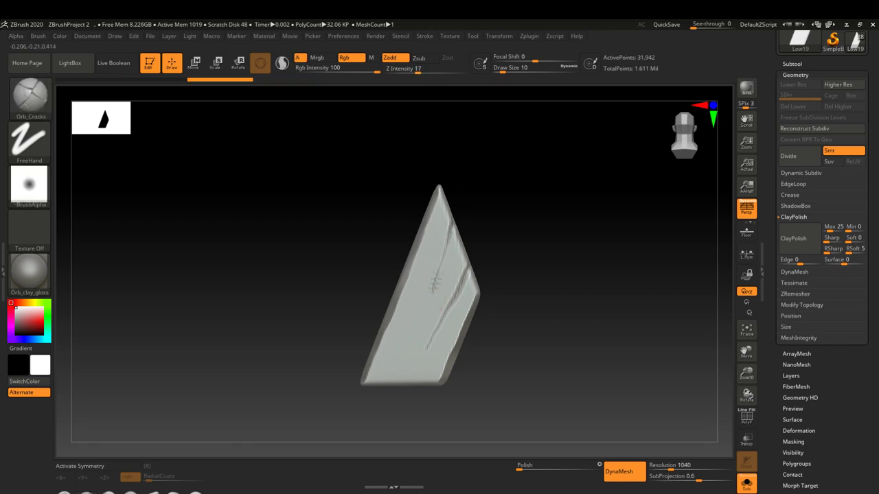
pyautogui.hotkey('ctrl', 'alt', 's')
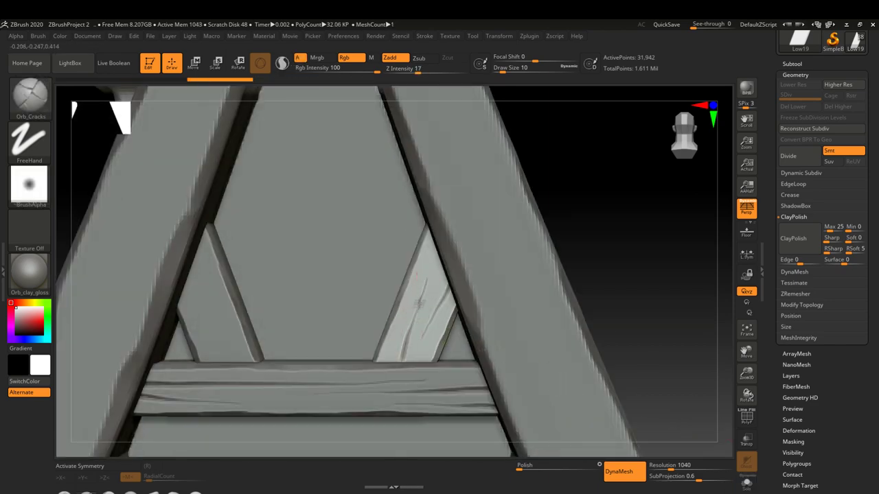
pyautogui.hotkey('ctrl', 'alt', 's')
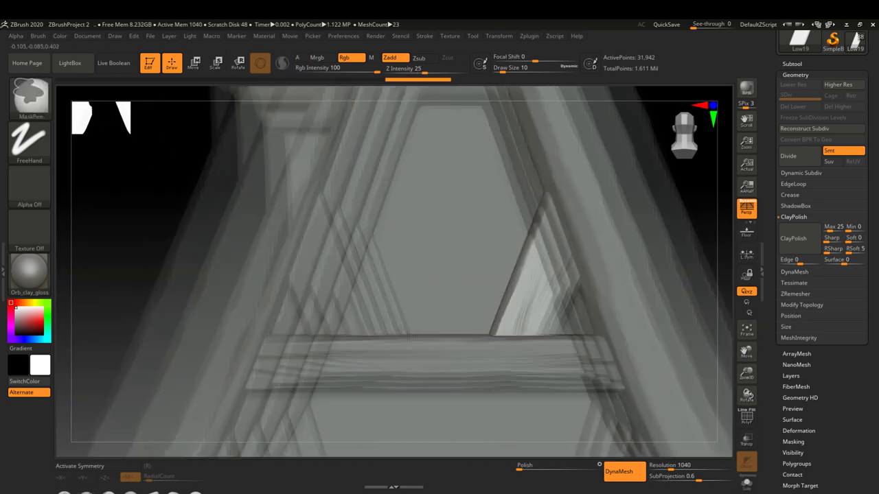
# - Solo the next blade piece, turn it to show its slanted top, then unsolo
pyautogui.press('Down')
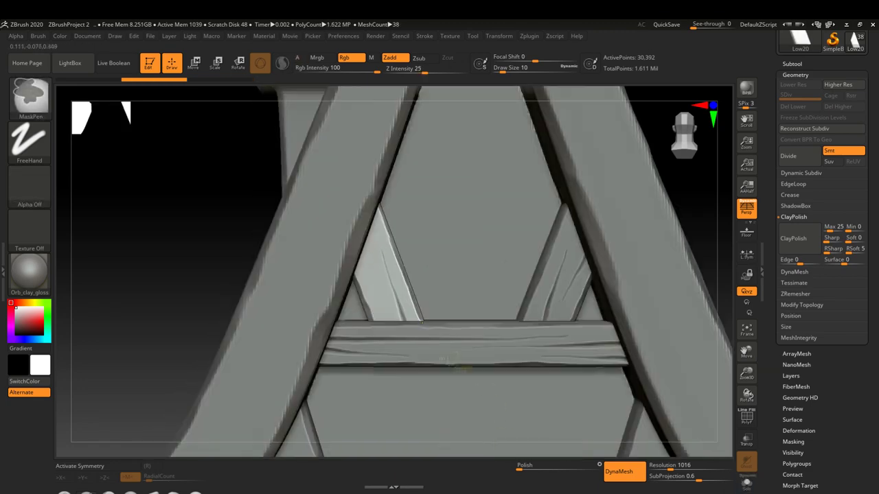
pyautogui.hotkey('ctrl', 'shift', 's')
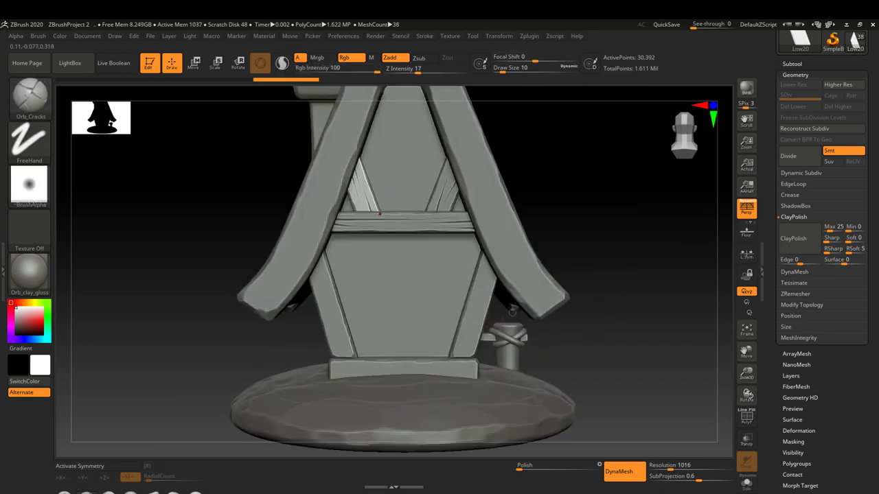
pyautogui.moveTo(549, 279)
pyautogui.mouseDown()
pyautogui.moveTo(451, 204)
pyautogui.moveTo(395, 142)
pyautogui.mouseUp()
pyautogui.keyDown('alt'); pyautogui.moveTo(399, 378); pyautogui.dragTo(396, 343); pyautogui.keyUp('alt')
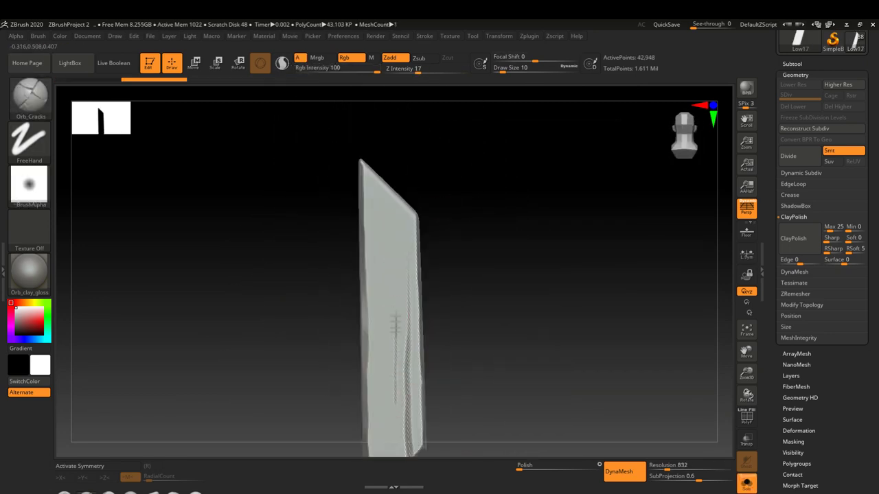
pyautogui.hotkey('shift', 'ctrl', 's')
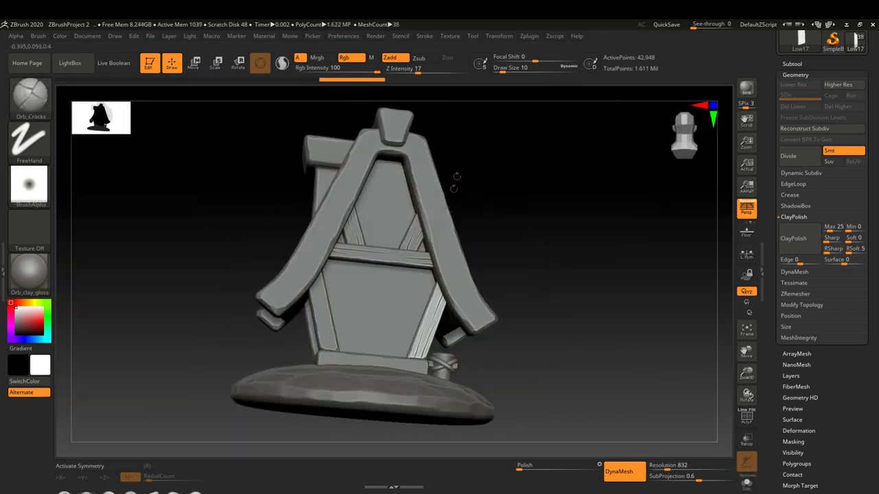
# - Solo the Low18 plank, then return to the hut and solo the Low21 plank
pyautogui.keyDown('alt'); pyautogui.click(398, 327); pyautogui.keyUp('alt')
pyautogui.hotkey('shift', 'ctrl', 's')
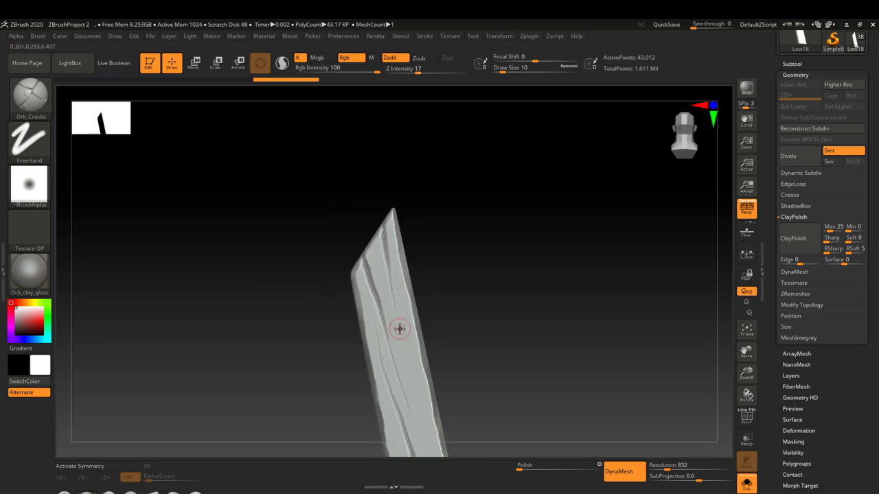
pyautogui.hotkey('shift', 'ctrl', 's')
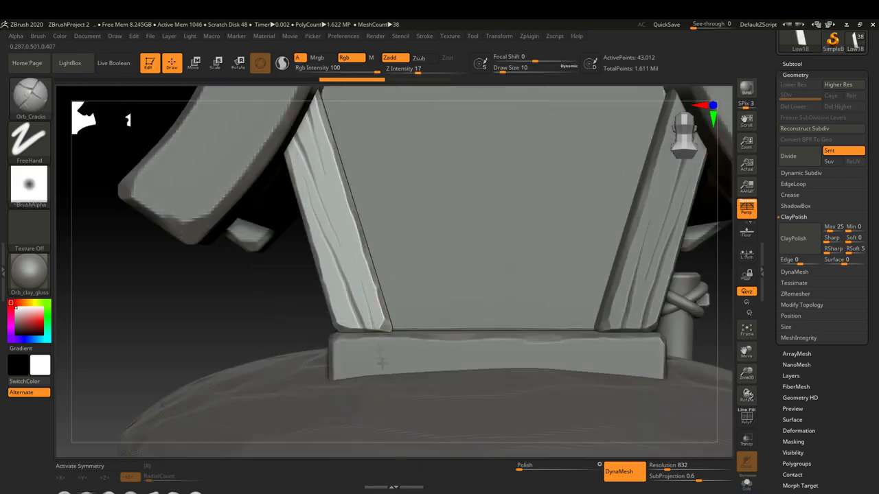
pyautogui.moveTo(382, 364); pyautogui.dragTo(403, 246, button='right')
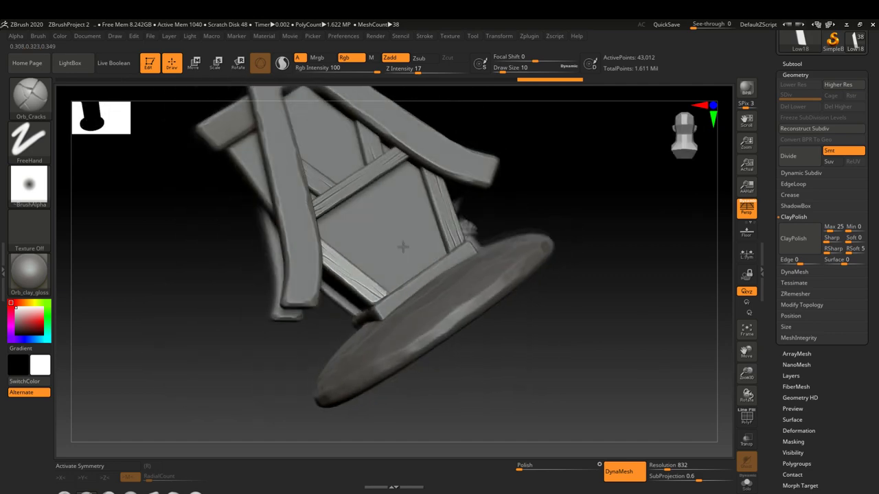
pyautogui.keyDown('alt'); pyautogui.click(403, 247); pyautogui.keyUp('alt')
pyautogui.hotkey('shift', 'ctrl', 's')
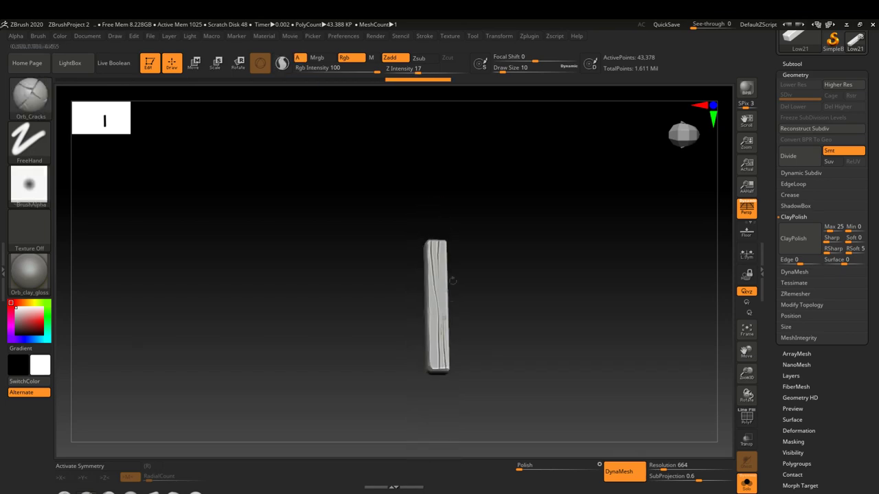
# - Rotate the view and step through planks Low24 and Low22 to the next piece
pyautogui.moveTo(436, 397); pyautogui.dragTo(485, 237, button='right')
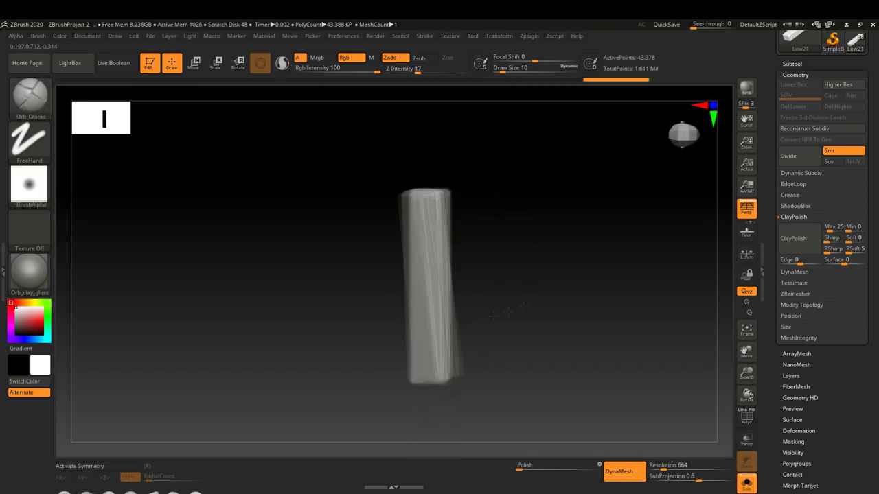
pyautogui.hotkey('alt', 'Up')
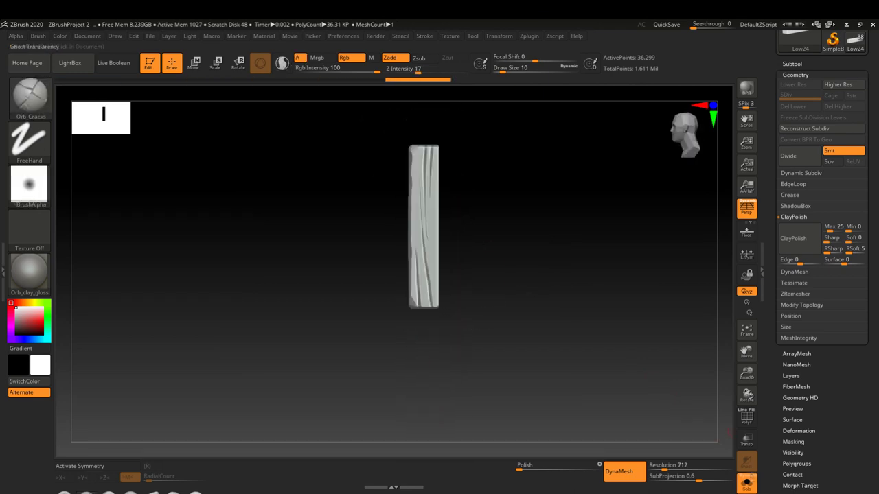
pyautogui.hotkey('alt', 'Down')
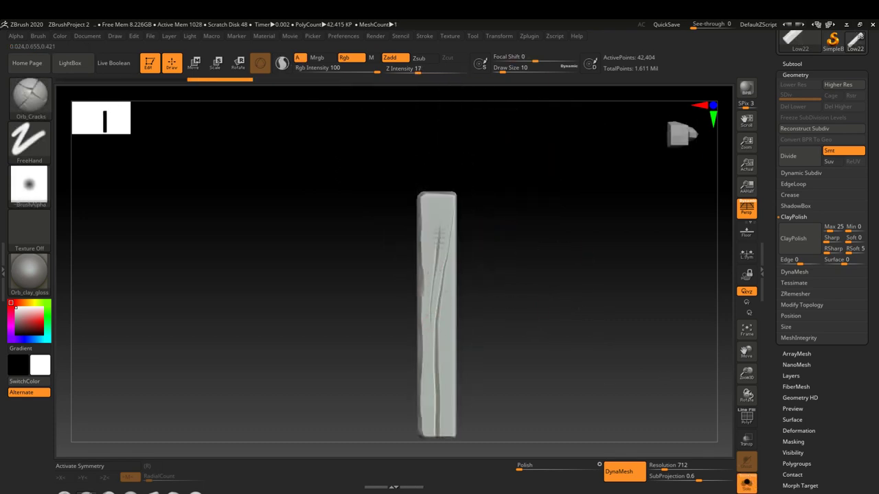
pyautogui.hotkey('alt', 'Down')
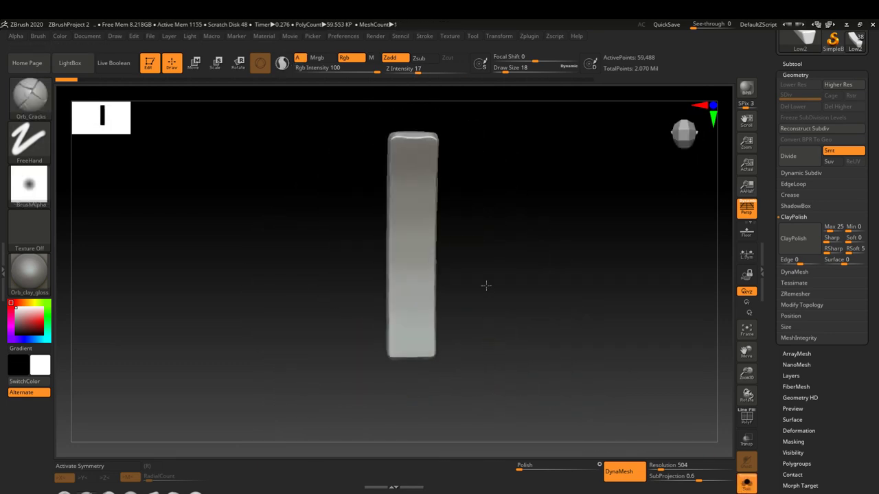
# - Rotate the view around the Low2 plank
pyautogui.moveTo(486, 285); pyautogui.dragTo(466, 295)
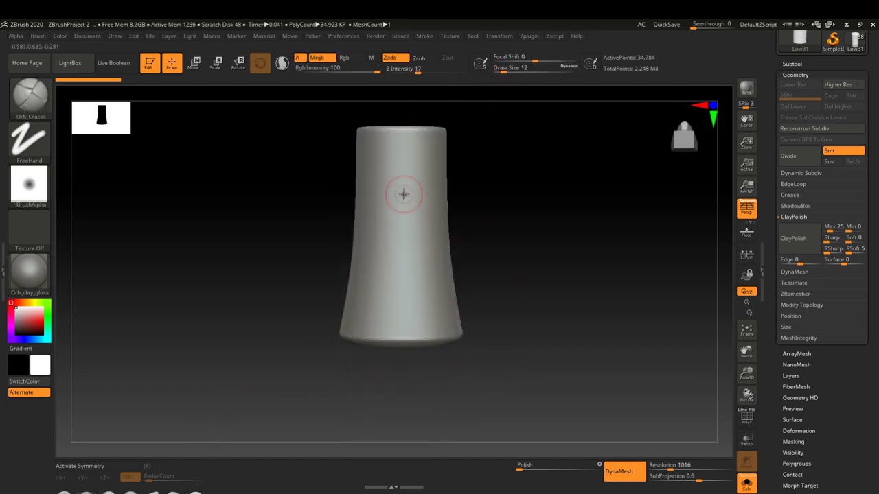
# - Orbit around the Low31 cylinder's sides and snap to a straight top view
pyautogui.moveTo(404, 350); pyautogui.dragTo(393, 278)
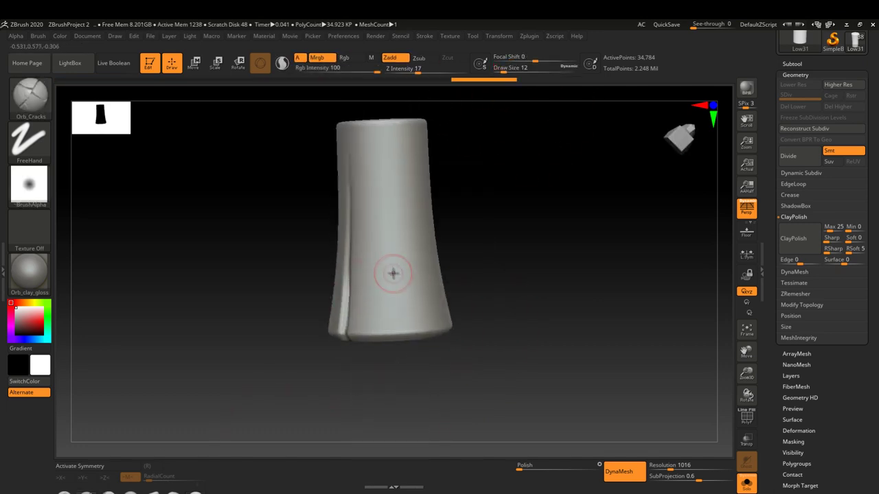
pyautogui.moveTo(401, 355); pyautogui.dragTo(407, 245)
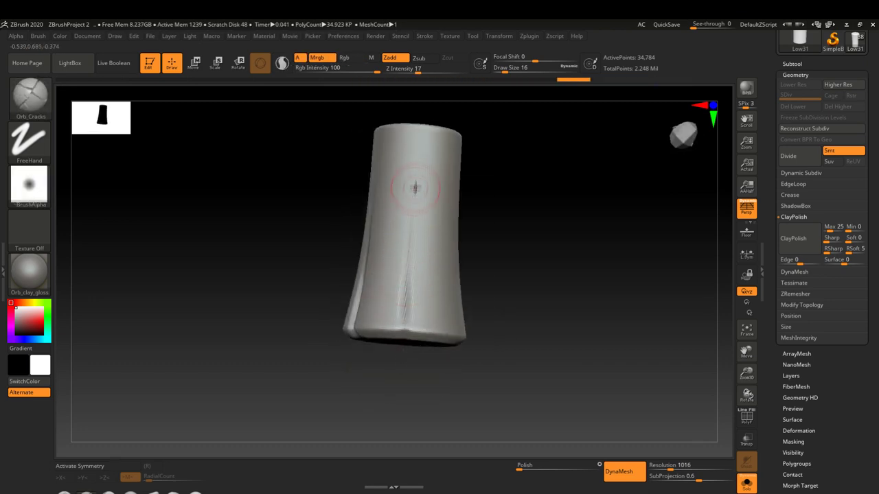
pyautogui.moveTo(414, 187); pyautogui.dragTo(391, 232)
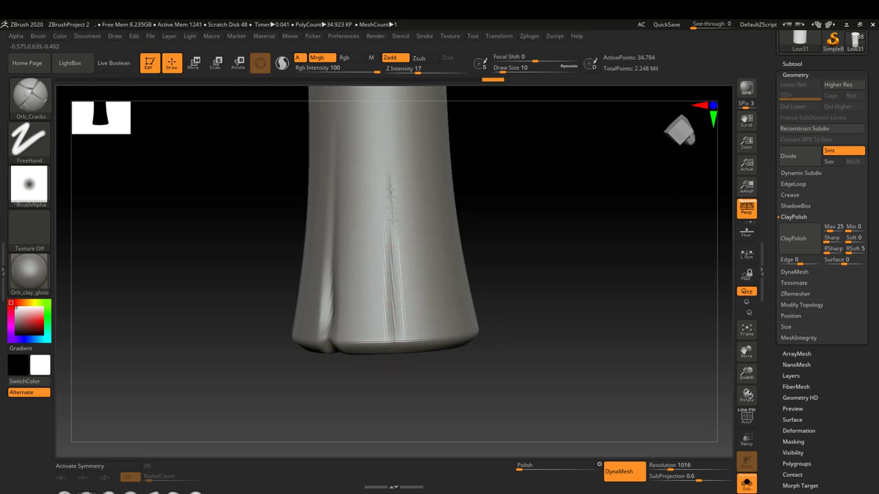
pyautogui.moveTo(402, 349); pyautogui.dragTo(343, 246)
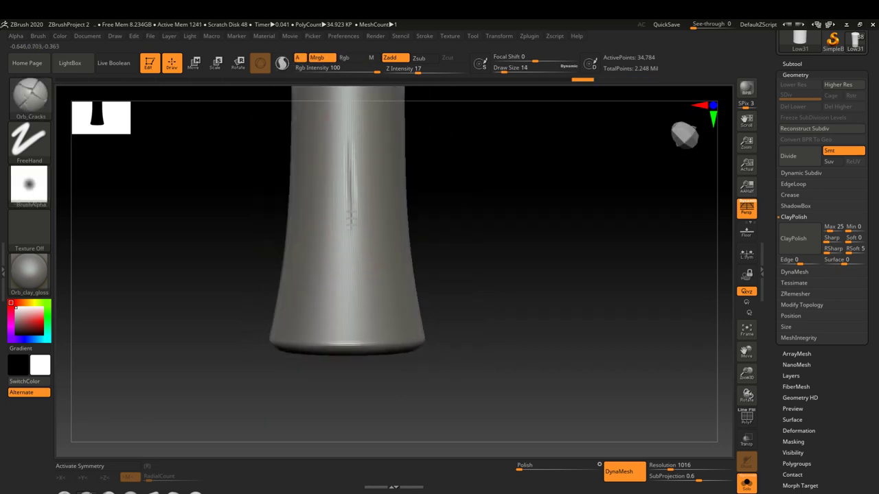
pyautogui.moveTo(349, 163)
pyautogui.mouseDown()
pyautogui.moveTo(343, 254)
pyautogui.moveTo(365, 255)
pyautogui.mouseUp()
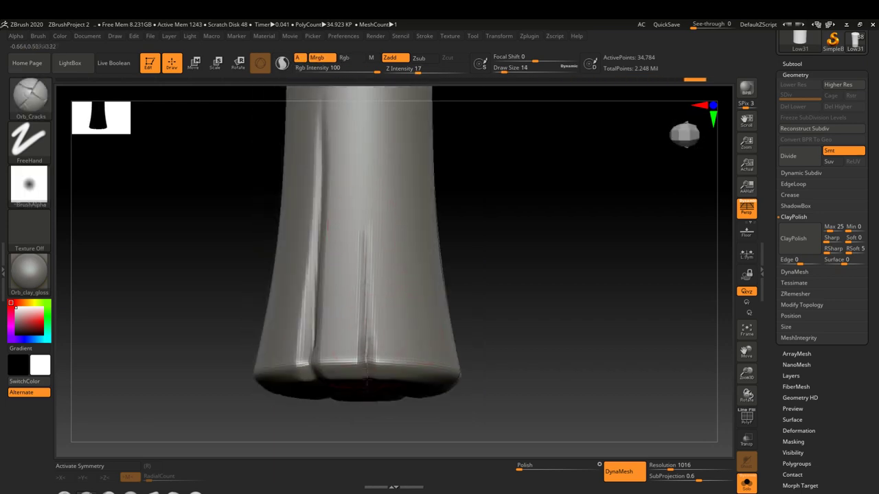
pyautogui.keyDown('shift'); pyautogui.moveTo(363, 330); pyautogui.dragTo(357, 300); pyautogui.keyUp('shift')
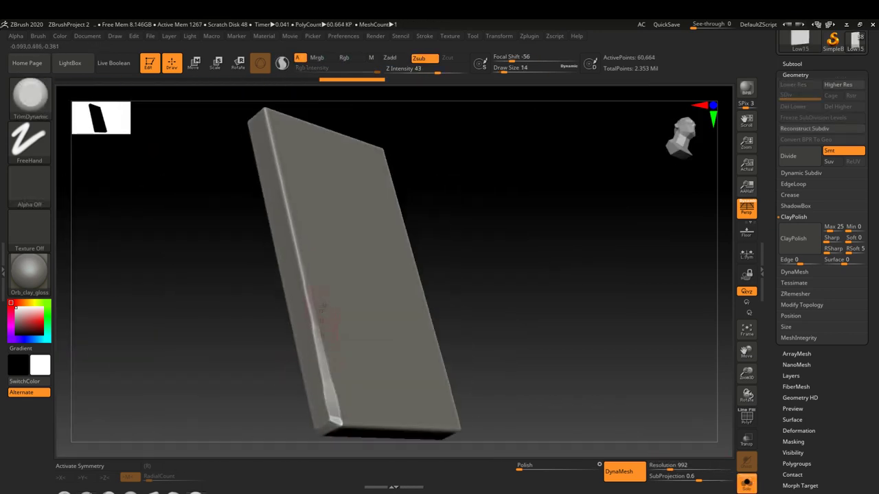
# - Orbit the soloed plank to a front view and carve several crack grooves along its face
pyautogui.moveTo(315, 252)
pyautogui.mouseDown(button='right')
pyautogui.moveTo(330, 266)
pyautogui.moveTo(429, 195)
pyautogui.moveTo(500, 355)
pyautogui.moveTo(429, 267)
pyautogui.mouseUp(button='right')
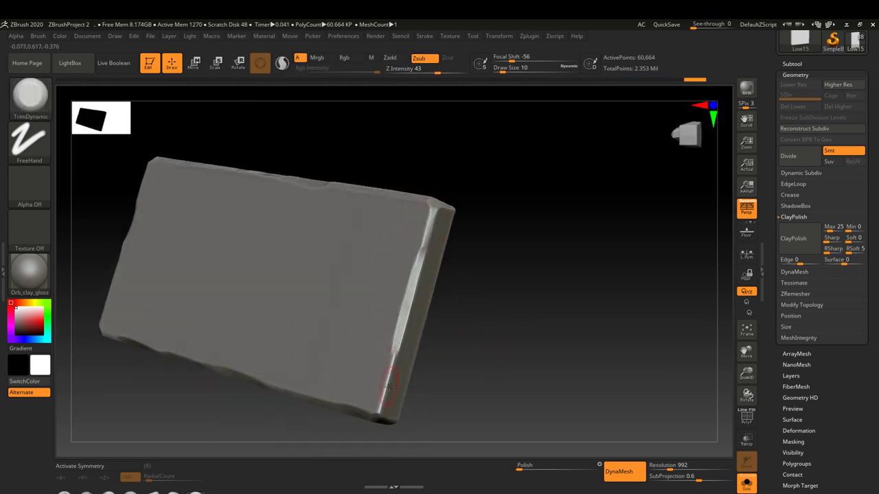
pyautogui.moveTo(381, 388)
pyautogui.mouseDown(button='right')
pyautogui.moveTo(459, 230)
pyautogui.moveTo(401, 278)
pyautogui.mouseUp(button='right')
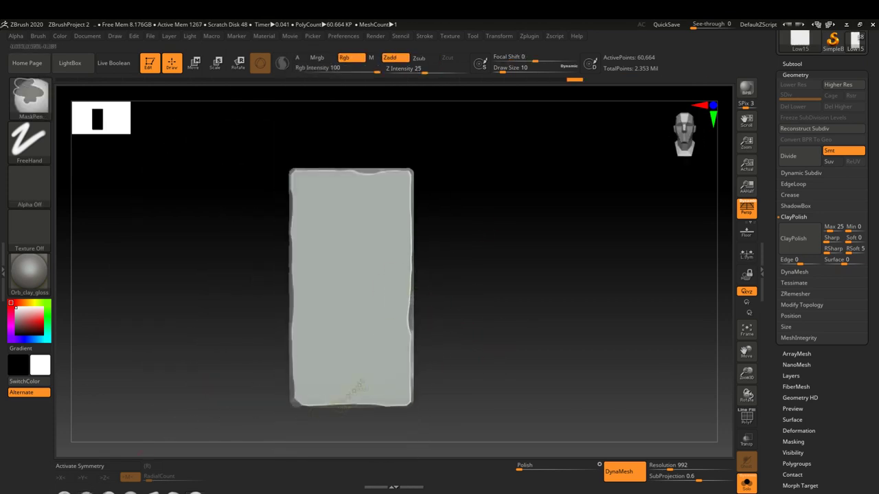
pyautogui.keyDown('ctrl'); pyautogui.moveTo(352, 392); pyautogui.dragTo(380, 270, button='right'); pyautogui.keyUp('ctrl')
pyautogui.keyDown('alt'); pyautogui.moveTo(367, 363); pyautogui.dragTo(374, 269, button='right'); pyautogui.keyUp('alt')
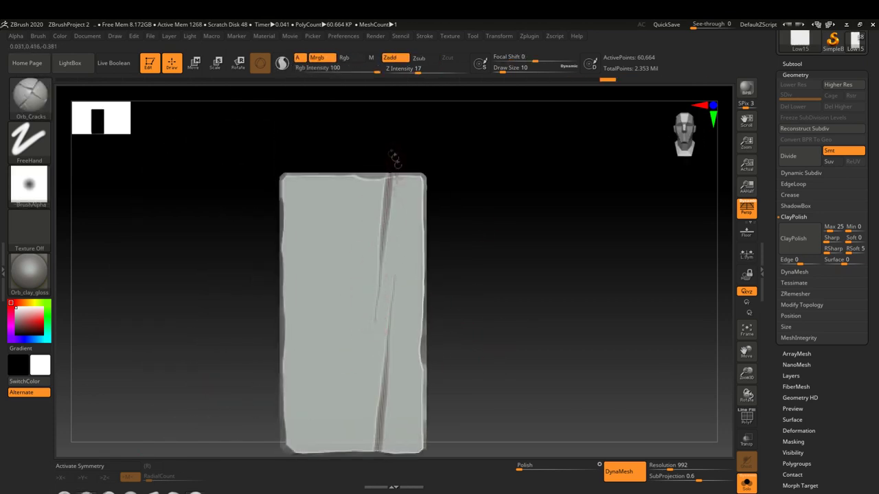
pyautogui.keyDown('alt'); pyautogui.moveTo(394, 160); pyautogui.dragTo(401, 102, button='right'); pyautogui.keyUp('alt')
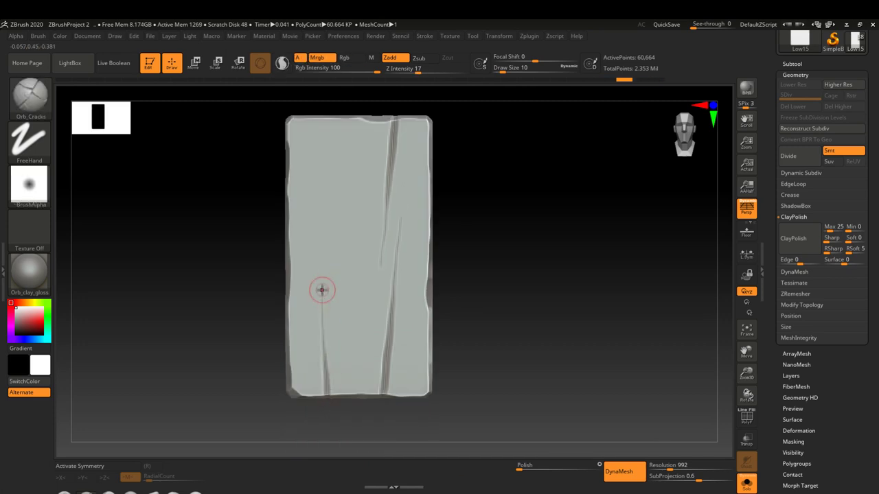
pyautogui.keyDown('alt'); pyautogui.moveTo(321, 290); pyautogui.dragTo(322, 384, button='right'); pyautogui.keyUp('alt')
pyautogui.moveTo(403, 432)
pyautogui.keyDown('alt'); pyautogui.mouseDown(button='right')
pyautogui.moveTo(389, 306)
pyautogui.moveTo(298, 196)
pyautogui.moveTo(313, 248)
pyautogui.moveTo(323, 247)
pyautogui.mouseUp(button='right'); pyautogui.keyUp('alt')
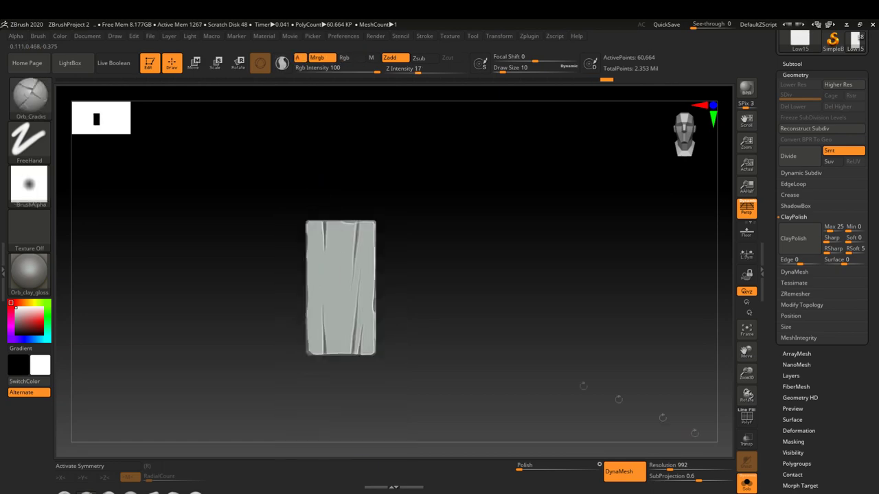
# - Turn Solo off to show the whole hut and zoom in on its roof
pyautogui.press('x')
pyautogui.moveTo(405, 206)
pyautogui.keyDown('alt'); pyautogui.mouseDown(button='right')
pyautogui.moveTo(422, 175)
pyautogui.moveTo(445, 271)
pyautogui.moveTo(416, 304)
pyautogui.moveTo(417, 229)
pyautogui.moveTo(405, 304)
pyautogui.moveTo(421, 304)
pyautogui.moveTo(427, 268)
pyautogui.moveTo(399, 288)
pyautogui.moveTo(372, 261)
pyautogui.moveTo(357, 160)
pyautogui.moveTo(362, 245)
pyautogui.moveTo(403, 202)
pyautogui.moveTo(398, 151)
pyautogui.moveTo(395, 274)
pyautogui.moveTo(377, 205)
pyautogui.moveTo(371, 275)
pyautogui.moveTo(358, 234)
pyautogui.mouseUp(button='right'); pyautogui.keyUp('alt')
pyautogui.keyDown('alt'); pyautogui.moveTo(373, 282); pyautogui.dragTo(380, 305, button='right'); pyautogui.keyUp('alt')
pyautogui.moveTo(364, 233)
pyautogui.keyDown('ctrl'); pyautogui.mouseDown(button='right')
pyautogui.moveTo(390, 292)
pyautogui.moveTo(440, 257)
pyautogui.moveTo(432, 233)
pyautogui.mouseUp(button='right'); pyautogui.keyUp('ctrl')
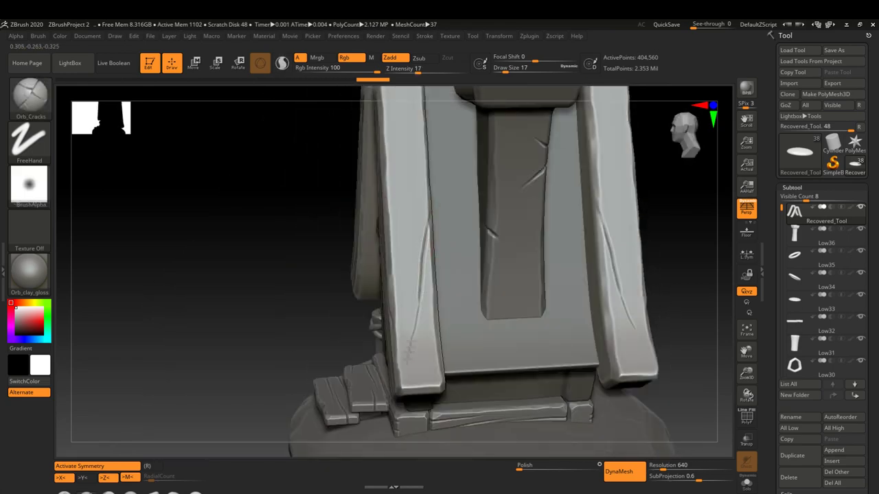
pyautogui.moveTo(417, 294); pyautogui.dragTo(405, 355, button='right')
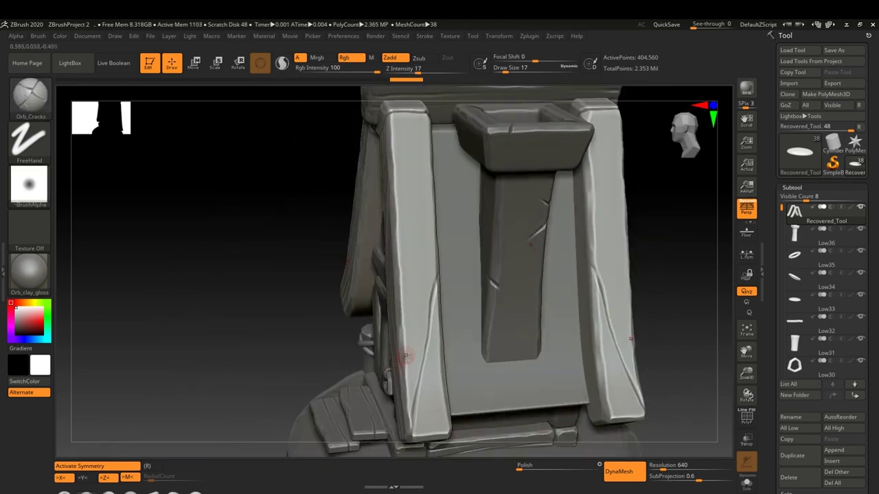
pyautogui.moveTo(413, 300); pyautogui.dragTo(416, 312, button='right')
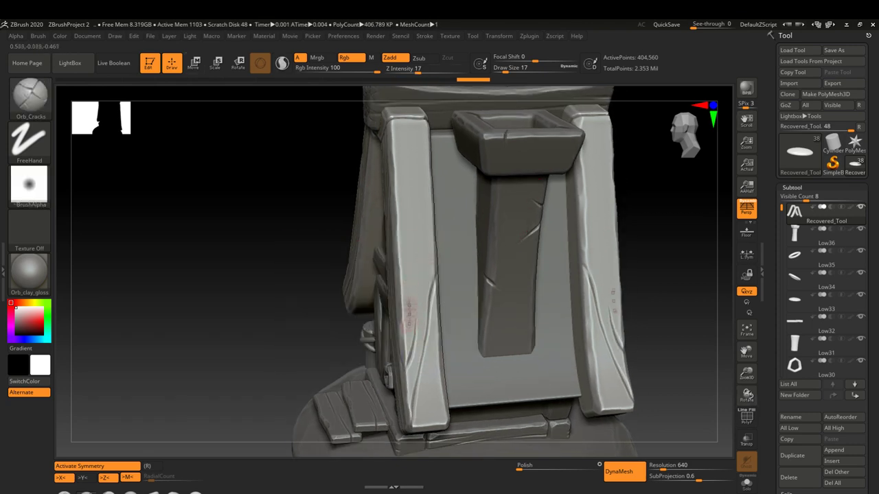
pyautogui.moveTo(411, 323); pyautogui.dragTo(415, 215, button='right')
pyautogui.moveTo(408, 269); pyautogui.dragTo(404, 269, button='right')
pyautogui.moveTo(412, 329); pyautogui.dragTo(420, 381, button='right')
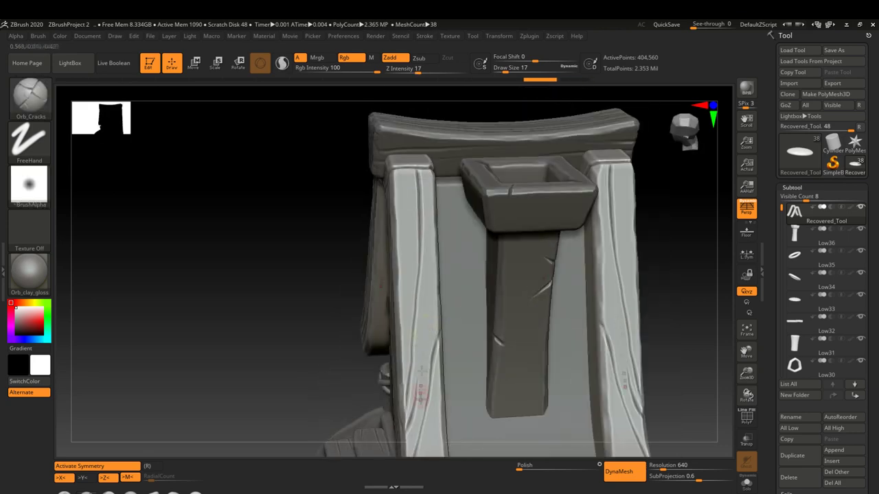
pyautogui.moveTo(425, 309)
pyautogui.mouseDown(button='right')
pyautogui.moveTo(434, 349)
pyautogui.moveTo(425, 324)
pyautogui.mouseUp(button='right')
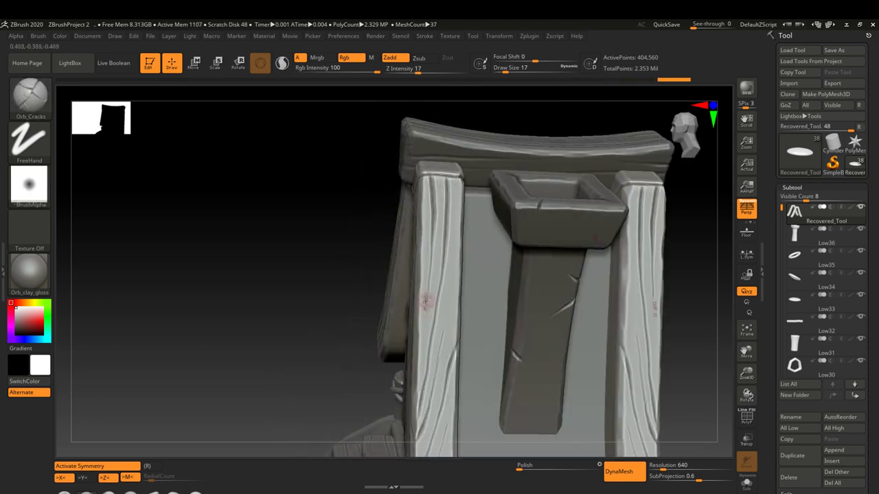
pyautogui.moveTo(429, 239)
pyautogui.keyDown('ctrl'); pyautogui.mouseDown(button='right')
pyautogui.moveTo(422, 312)
pyautogui.moveTo(421, 296)
pyautogui.moveTo(430, 390)
pyautogui.moveTo(430, 331)
pyautogui.mouseUp(button='right'); pyautogui.keyUp('ctrl')
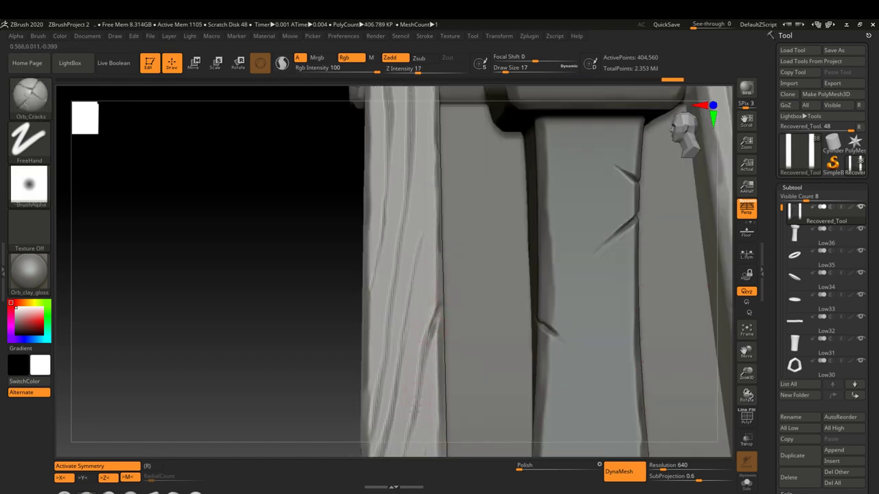
pyautogui.keyDown('ctrl'); pyautogui.moveTo(414, 420); pyautogui.dragTo(416, 302, button='right'); pyautogui.keyUp('ctrl')
pyautogui.moveTo(395, 357)
pyautogui.mouseDown(button='right')
pyautogui.moveTo(405, 315)
pyautogui.moveTo(395, 251)
pyautogui.moveTo(391, 288)
pyautogui.moveTo(336, 279)
pyautogui.moveTo(384, 268)
pyautogui.moveTo(376, 283)
pyautogui.mouseUp(button='right')
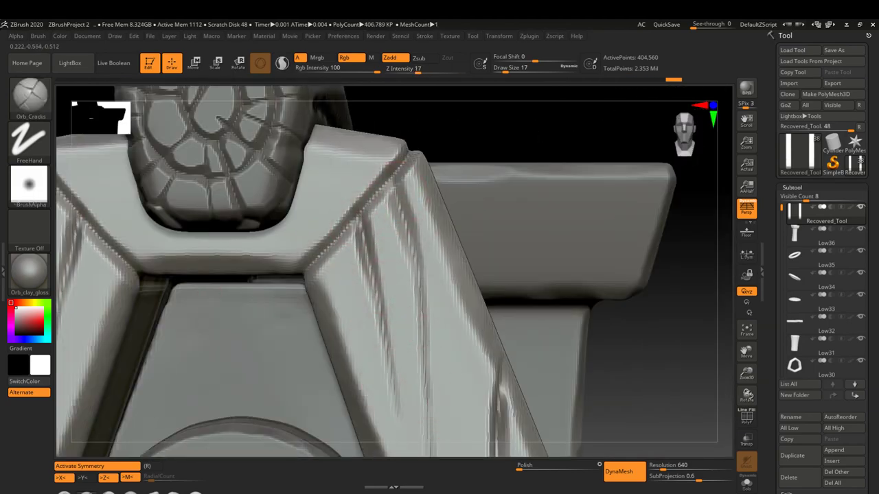
pyautogui.moveTo(376, 283); pyautogui.dragTo(433, 235, button='right')
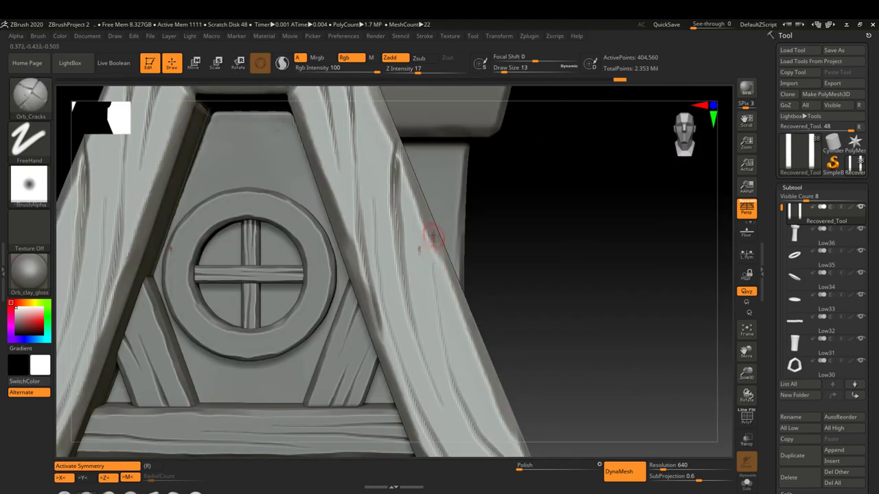
pyautogui.moveTo(461, 441); pyautogui.dragTo(404, 269, button='right')
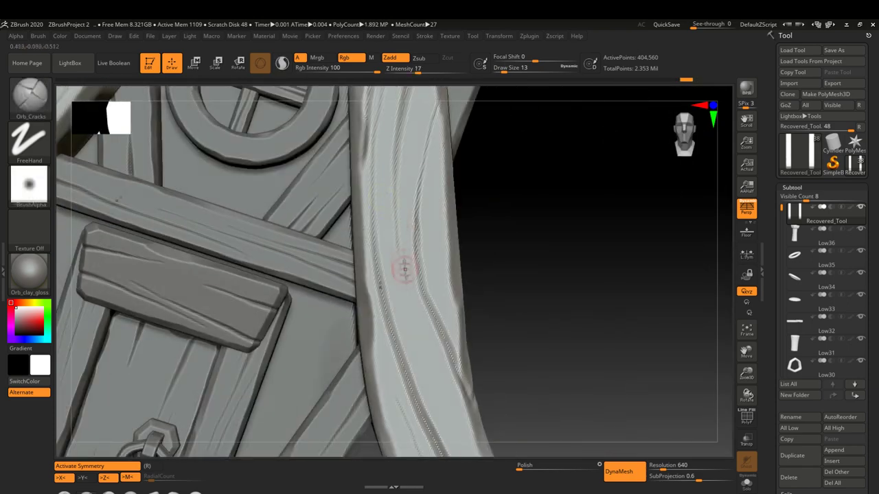
pyautogui.moveTo(396, 186)
pyautogui.mouseDown(button='right')
pyautogui.moveTo(434, 289)
pyautogui.moveTo(350, 256)
pyautogui.mouseUp(button='right')
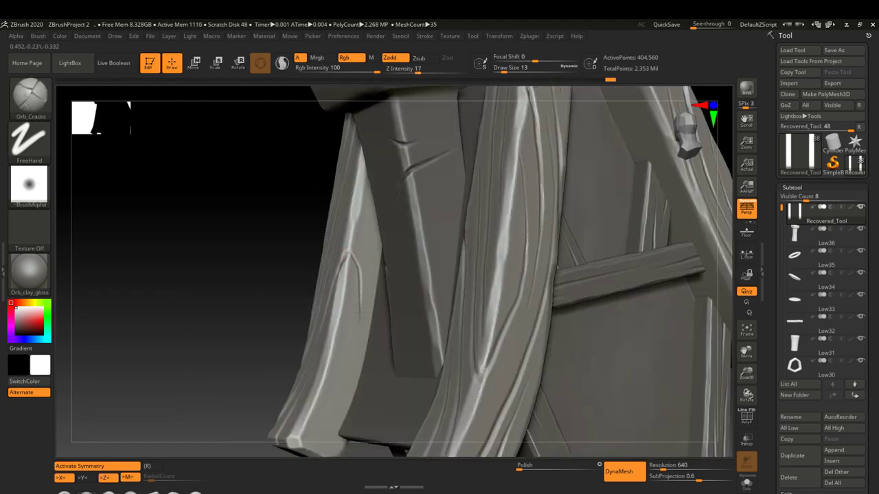
pyautogui.moveTo(355, 361)
pyautogui.mouseDown(button='right')
pyautogui.moveTo(359, 276)
pyautogui.moveTo(378, 255)
pyautogui.moveTo(377, 341)
pyautogui.mouseUp(button='right')
pyautogui.hotkey('ctrl', 'shift', 's')
pyautogui.keyDown('ctrl'); pyautogui.moveTo(412, 206); pyautogui.dragTo(443, 134, button='right'); pyautogui.keyUp('ctrl')
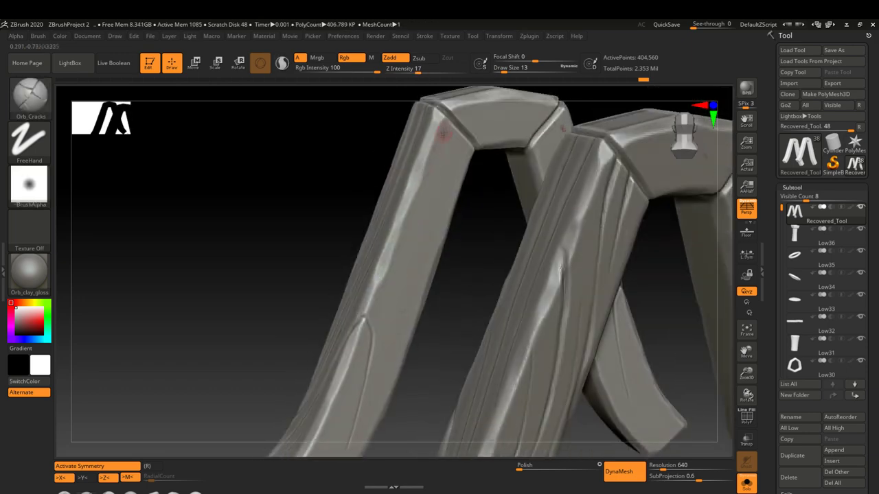
pyautogui.press('f')
pyautogui.moveTo(395, 307)
pyautogui.keyDown('ctrl'); pyautogui.mouseDown(button='right')
pyautogui.moveTo(426, 206)
pyautogui.moveTo(459, 140)
pyautogui.mouseUp(button='right'); pyautogui.keyUp('ctrl')
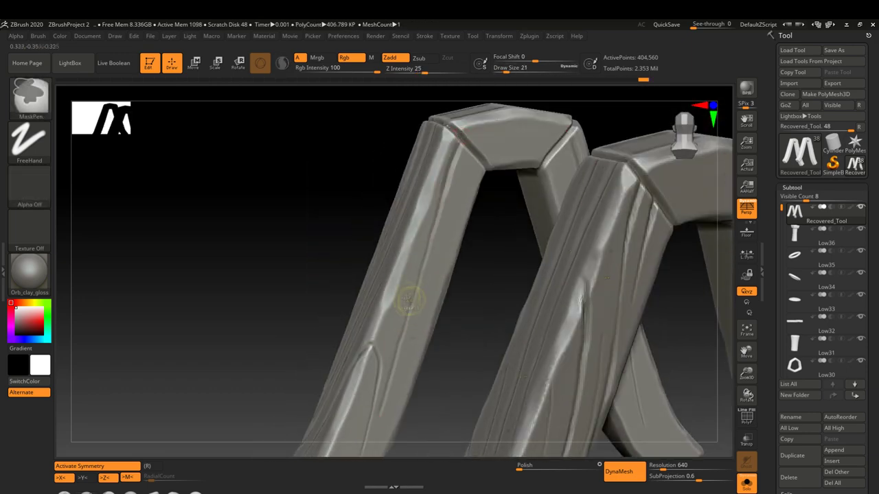
pyautogui.moveTo(408, 300); pyautogui.dragTo(457, 164, button='right')
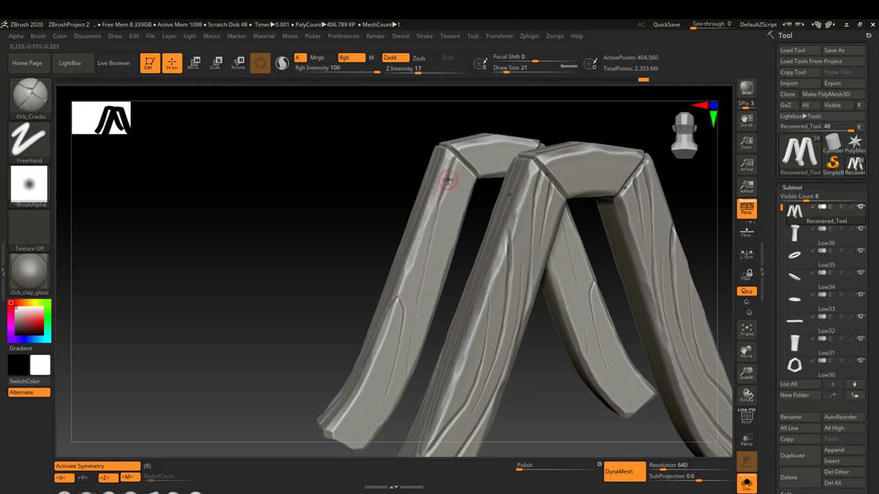
pyautogui.hotkey('ctrl', 'shift', 's')
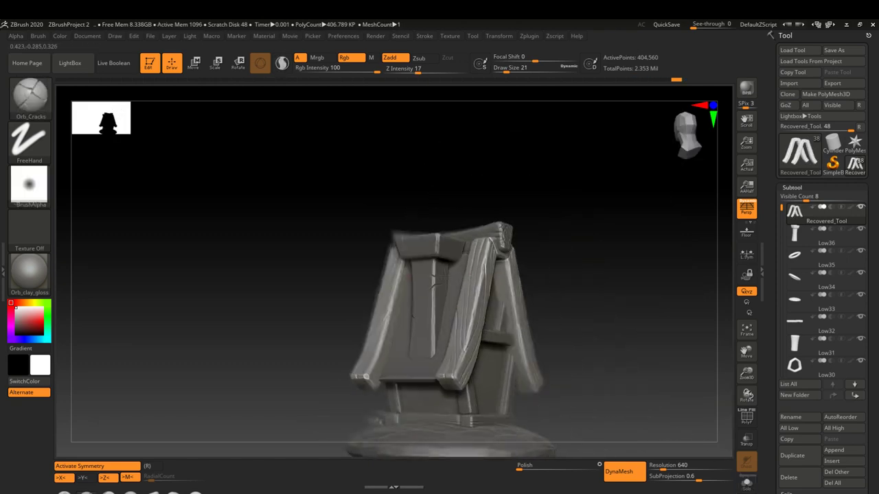
pyautogui.moveTo(408, 344)
pyautogui.keyDown('ctrl'); pyautogui.mouseDown(button='right')
pyautogui.moveTo(427, 333)
pyautogui.moveTo(424, 261)
pyautogui.mouseUp(button='right'); pyautogui.keyUp('ctrl')
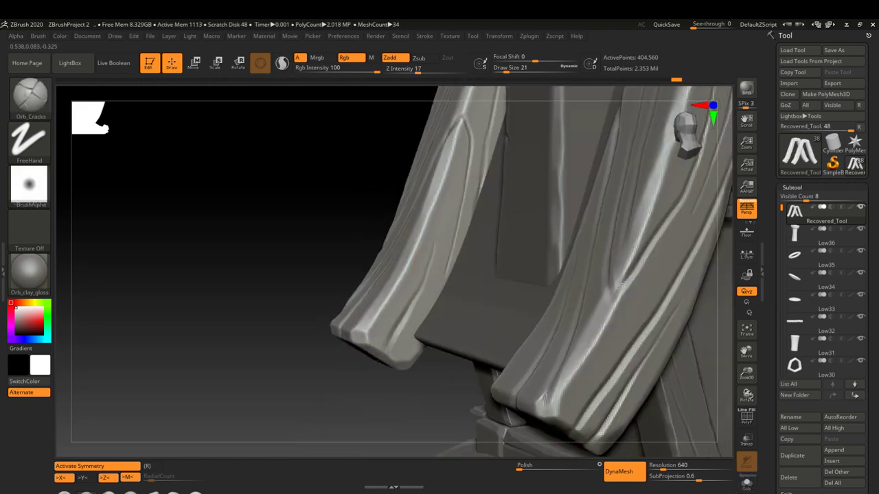
pyautogui.moveTo(449, 207); pyautogui.dragTo(420, 274, button='right')
pyautogui.press('f')
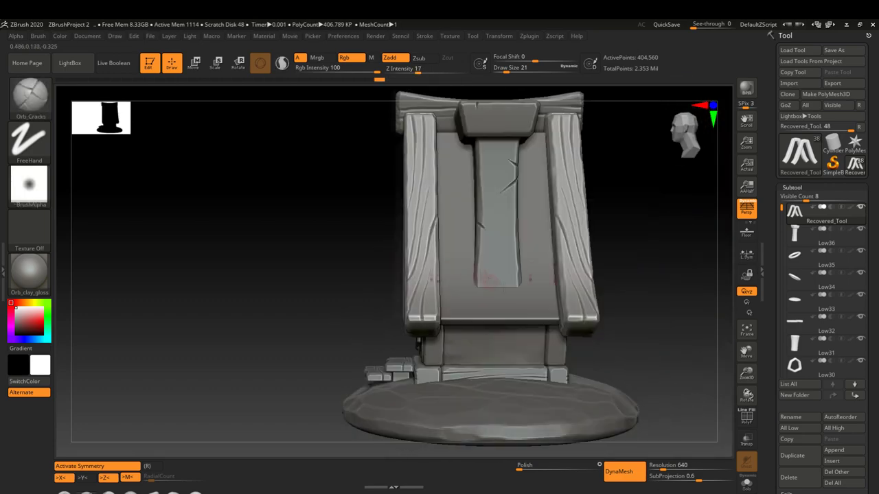
pyautogui.moveTo(481, 275)
pyautogui.mouseDown(button='right')
pyautogui.moveTo(539, 291)
pyautogui.moveTo(520, 278)
pyautogui.moveTo(415, 259)
pyautogui.mouseUp(button='right')
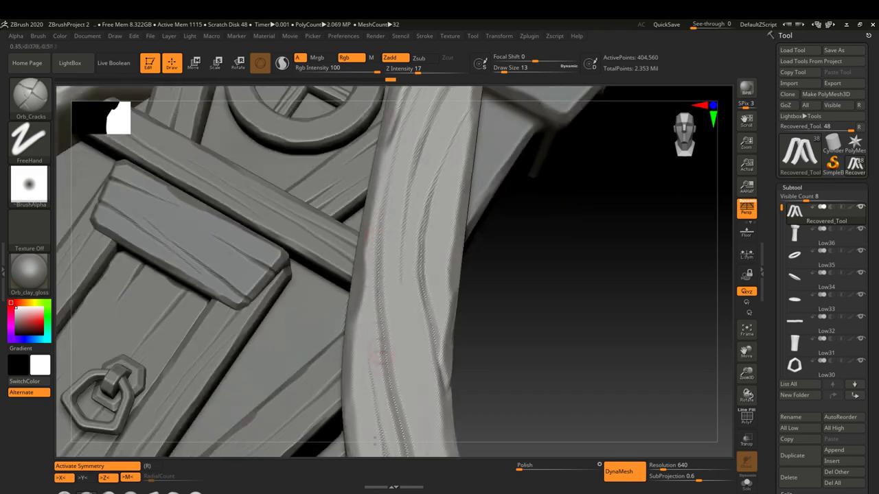
pyautogui.moveTo(416, 158); pyautogui.dragTo(381, 287, button='right')
pyautogui.press('f')
pyautogui.moveTo(440, 275)
pyautogui.mouseDown(button='right')
pyautogui.moveTo(481, 288)
pyautogui.moveTo(445, 295)
pyautogui.mouseUp(button='right')
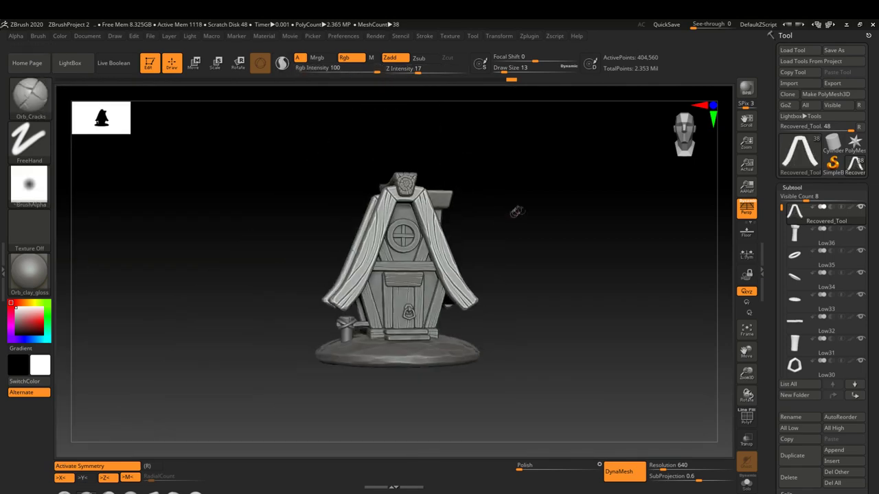
# - Tilt the house to a top-down view
pyautogui.moveTo(498, 219); pyautogui.dragTo(747, 483)
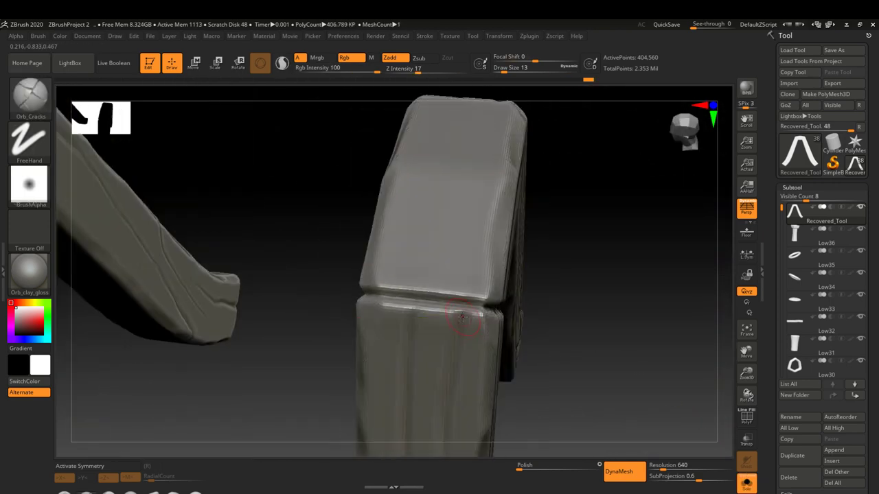
# - Carve deep vertical grain grooves below the roof beam joint with Orb_Cracks, then smooth and orbit
pyautogui.keyDown('ctrl'); pyautogui.moveTo(461, 316); pyautogui.dragTo(467, 336, button='right'); pyautogui.keyUp('ctrl')
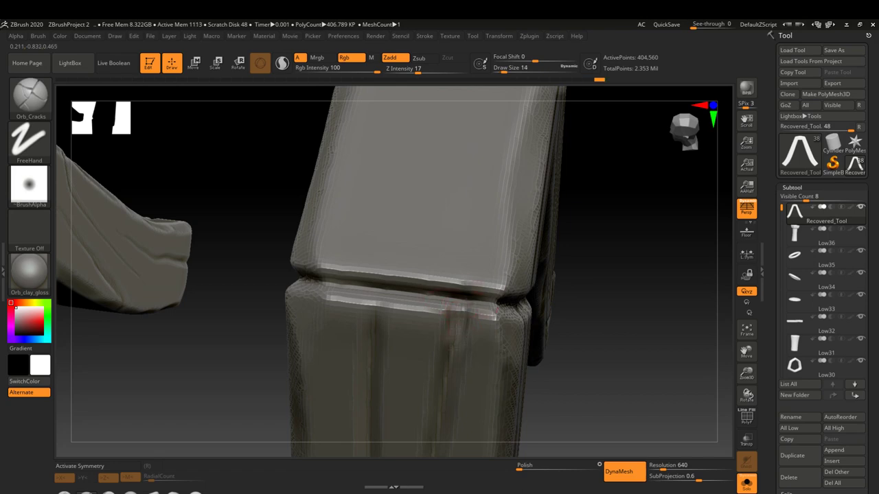
pyautogui.moveTo(206, 378)
pyautogui.mouseDown()
pyautogui.moveTo(261, 364)
pyautogui.moveTo(383, 221)
pyautogui.mouseUp()
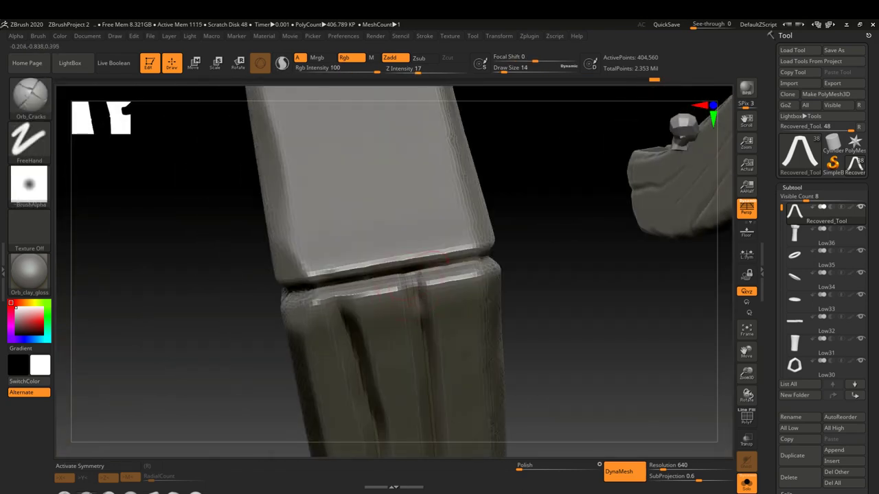
pyautogui.press('shift')
pyautogui.moveTo(371, 247)
pyautogui.mouseDown()
pyautogui.moveTo(353, 235)
pyautogui.moveTo(348, 152)
pyautogui.moveTo(401, 231)
pyautogui.mouseUp()
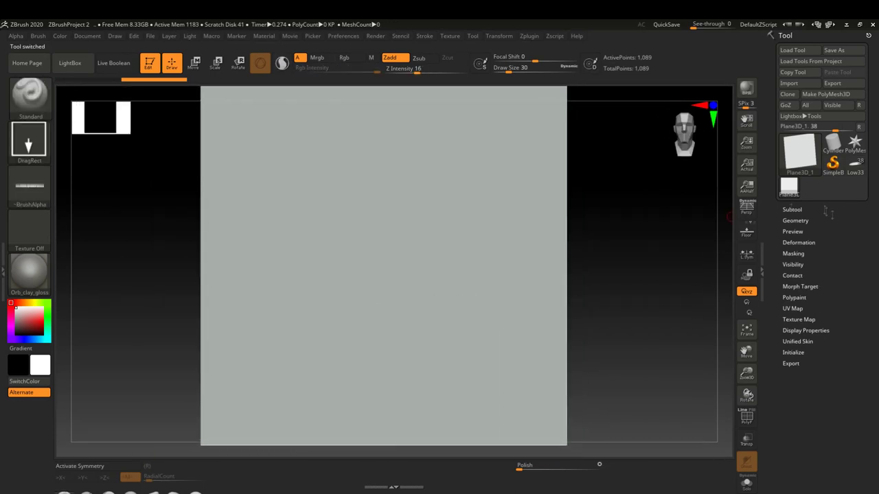
# - Append a cube as a new subtool and convert it to an editable mesh
pyautogui.click(790, 208)
pyautogui.click(834, 472)
pyautogui.click(567, 351)
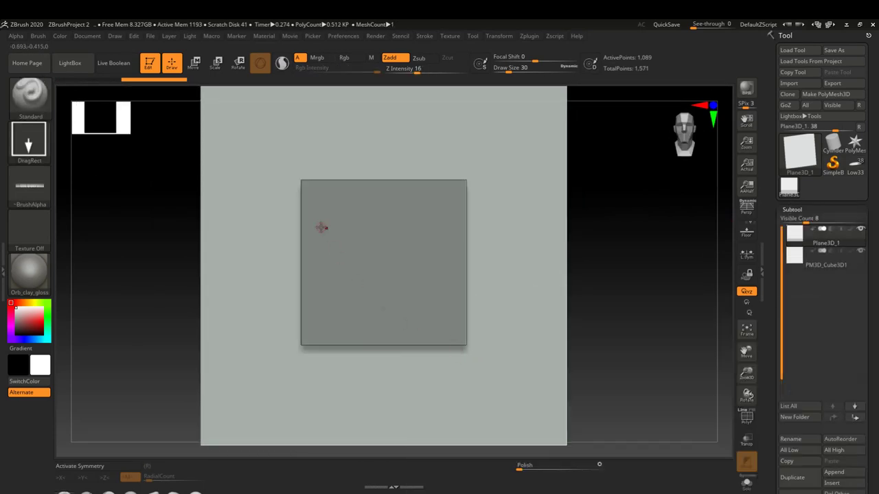
pyautogui.click(370, 233)
pyautogui.click(823, 259)
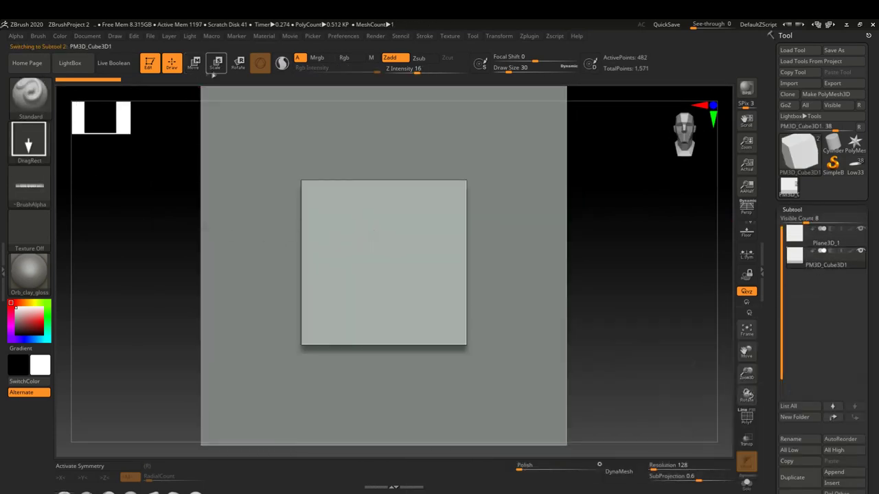
pyautogui.press('w')
pyautogui.moveTo(344, 385); pyautogui.dragTo(400, 300)
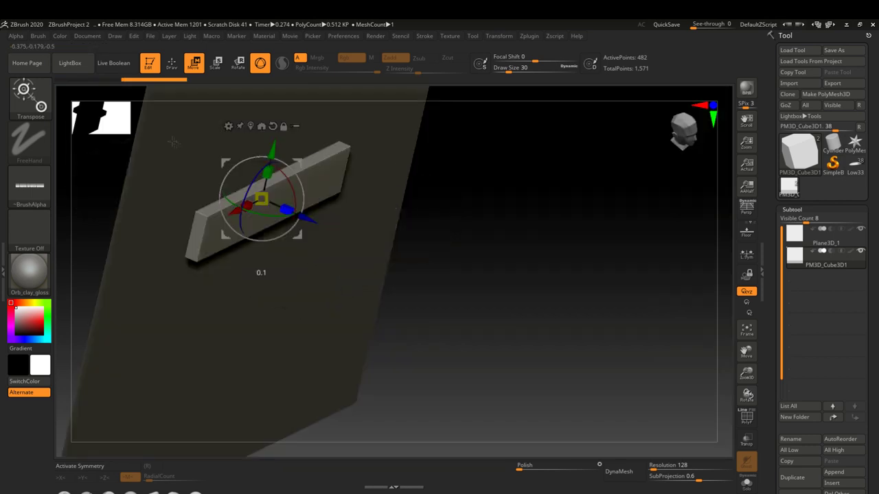
pyautogui.moveTo(484, 309)
pyautogui.mouseDown()
pyautogui.moveTo(383, 312)
pyautogui.moveTo(490, 334)
pyautogui.moveTo(457, 345)
pyautogui.moveTo(474, 351)
pyautogui.mouseUp()
# - Divide the bar twice, DynaMesh it at resolution 384 with Polish set to 0
pyautogui.click(824, 237)
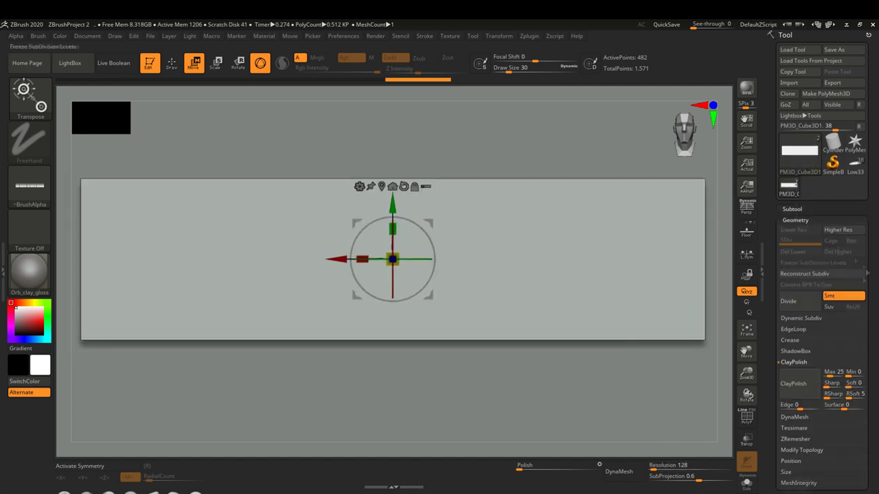
pyautogui.hotkey('ctrl', 'd')
pyautogui.click(619, 471)
pyautogui.click(518, 465)
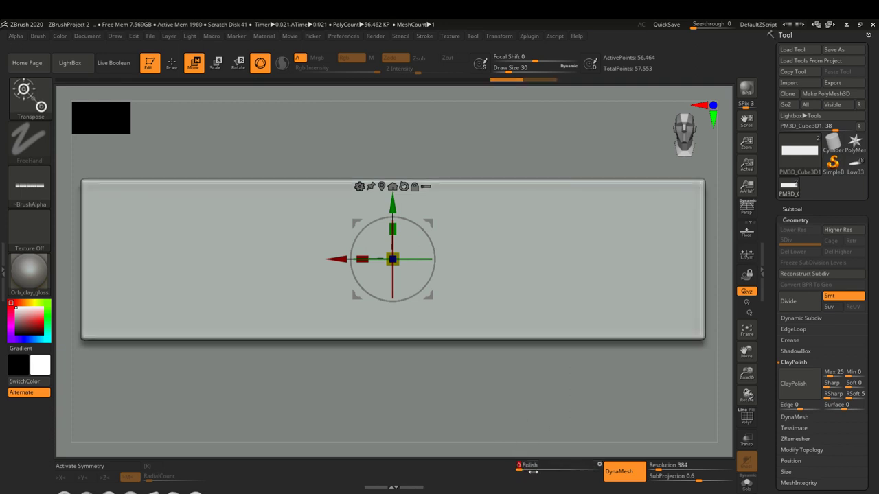
pyautogui.click(521, 466)
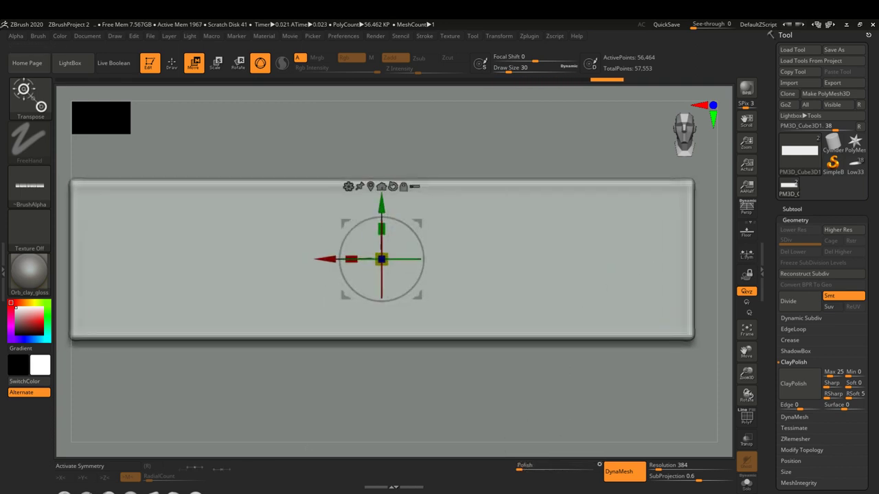
pyautogui.press('q')
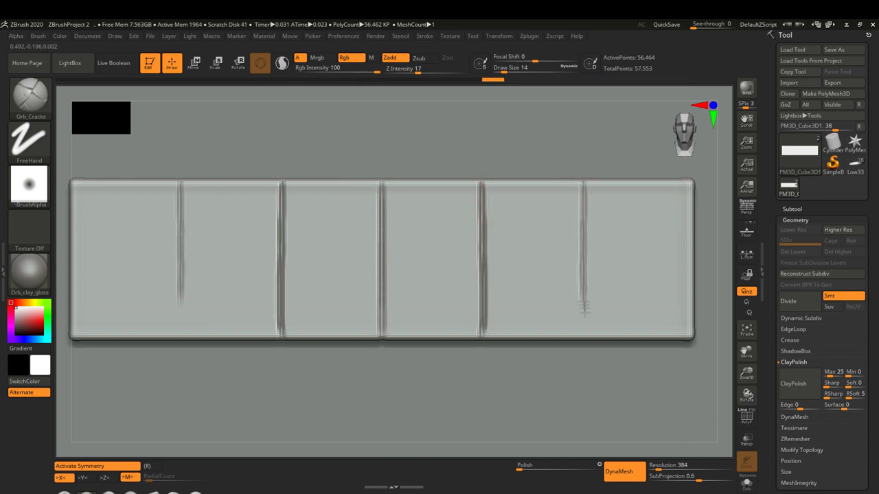
# - Turn off symmetry, chip the board's lower edges, and divide it once to 225,830 points
pyautogui.moveTo(618, 288); pyautogui.dragTo(539, 309, button='right')
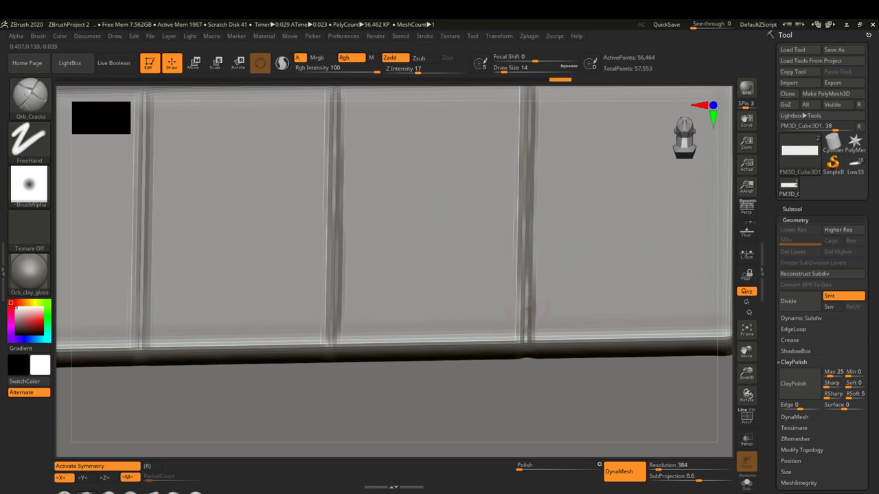
pyautogui.moveTo(525, 309)
pyautogui.mouseDown(button='right')
pyautogui.moveTo(511, 295)
pyautogui.moveTo(410, 314)
pyautogui.mouseUp(button='right')
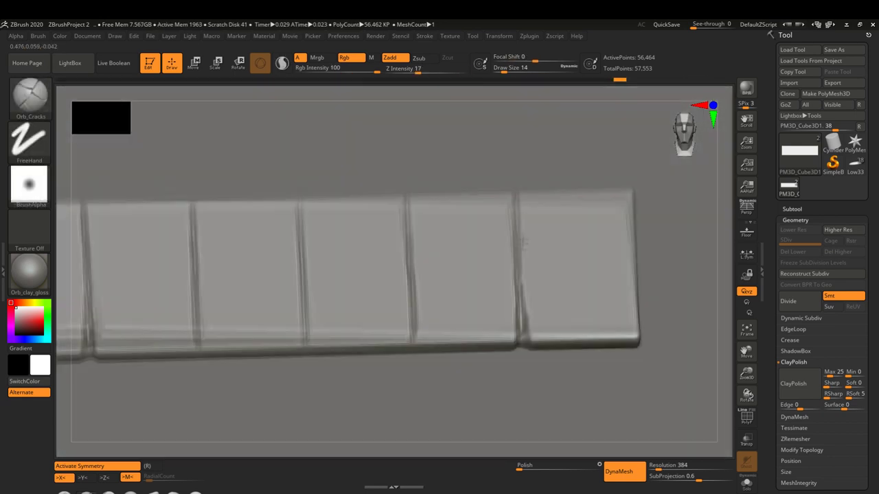
pyautogui.moveTo(408, 405)
pyautogui.mouseDown(button='right')
pyautogui.moveTo(406, 363)
pyautogui.moveTo(455, 297)
pyautogui.moveTo(439, 295)
pyautogui.moveTo(482, 268)
pyautogui.moveTo(545, 254)
pyautogui.moveTo(518, 209)
pyautogui.moveTo(520, 294)
pyautogui.moveTo(514, 172)
pyautogui.mouseUp(button='right')
pyautogui.press('x')
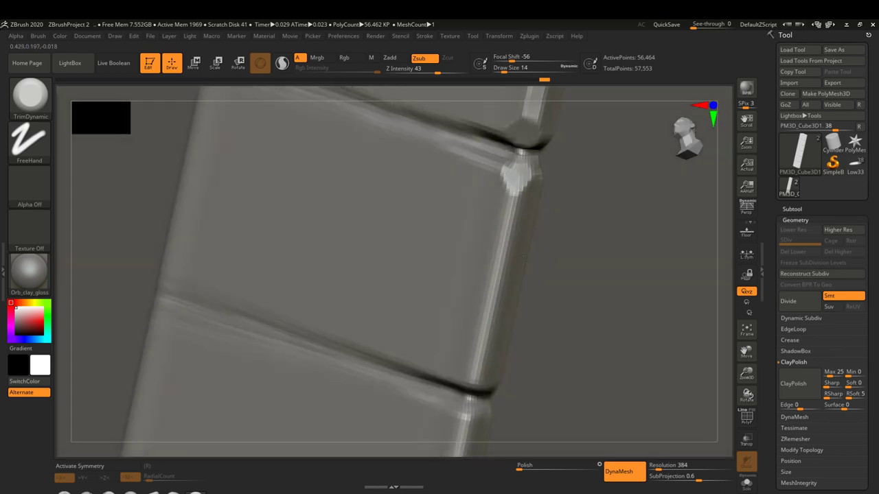
pyautogui.moveTo(507, 255)
pyautogui.mouseDown(button='right')
pyautogui.moveTo(480, 260)
pyautogui.moveTo(481, 251)
pyautogui.moveTo(480, 376)
pyautogui.moveTo(485, 316)
pyautogui.moveTo(555, 279)
pyautogui.mouseUp(button='right')
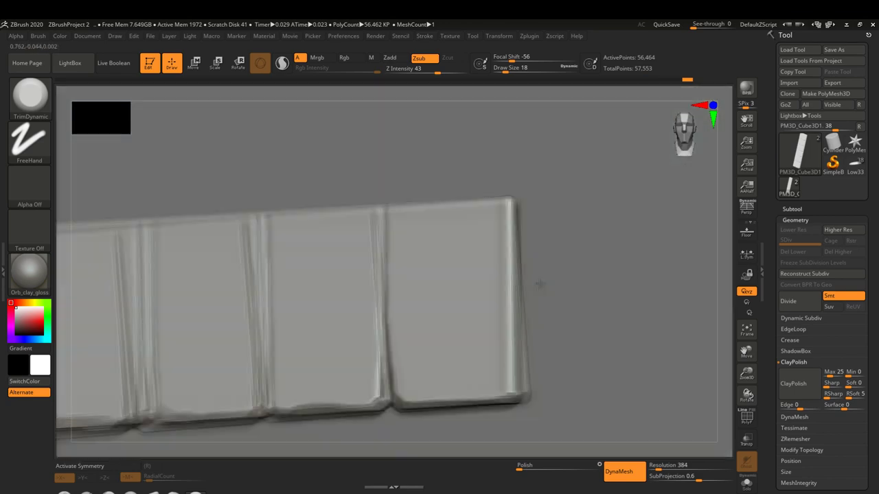
pyautogui.moveTo(554, 279)
pyautogui.mouseDown(button='right')
pyautogui.moveTo(506, 314)
pyautogui.moveTo(361, 306)
pyautogui.moveTo(404, 257)
pyautogui.moveTo(354, 304)
pyautogui.moveTo(363, 274)
pyautogui.moveTo(408, 309)
pyautogui.moveTo(300, 329)
pyautogui.moveTo(321, 316)
pyautogui.moveTo(447, 339)
pyautogui.moveTo(618, 316)
pyautogui.mouseUp(button='right')
pyautogui.click(800, 302)
pyautogui.keyDown('ctrl'); pyautogui.moveTo(747, 351); pyautogui.dragTo(551, 254, button='right'); pyautogui.keyUp('ctrl')
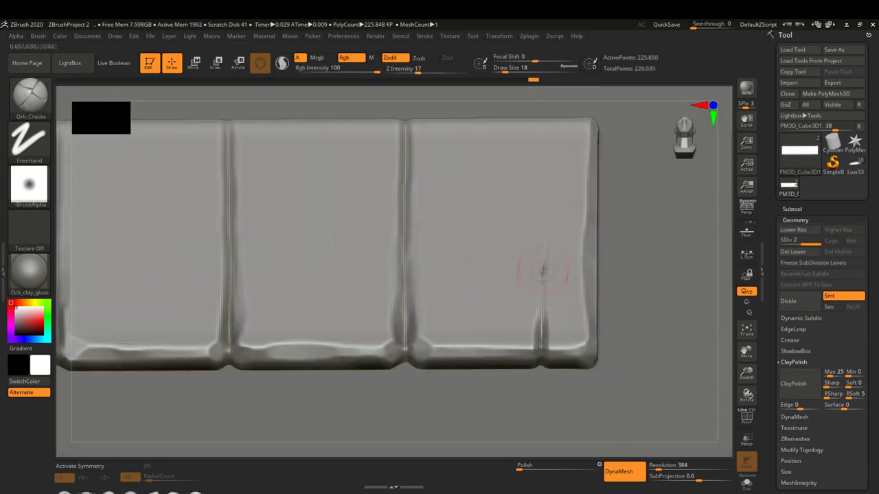
# - Carve jagged Orb_Cracks notches rising from the planks' lower edge at several spots
pyautogui.moveTo(543, 298)
pyautogui.keyDown('ctrl'); pyautogui.mouseDown(button='right')
pyautogui.moveTo(407, 323)
pyautogui.moveTo(420, 333)
pyautogui.mouseUp(button='right'); pyautogui.keyUp('ctrl')
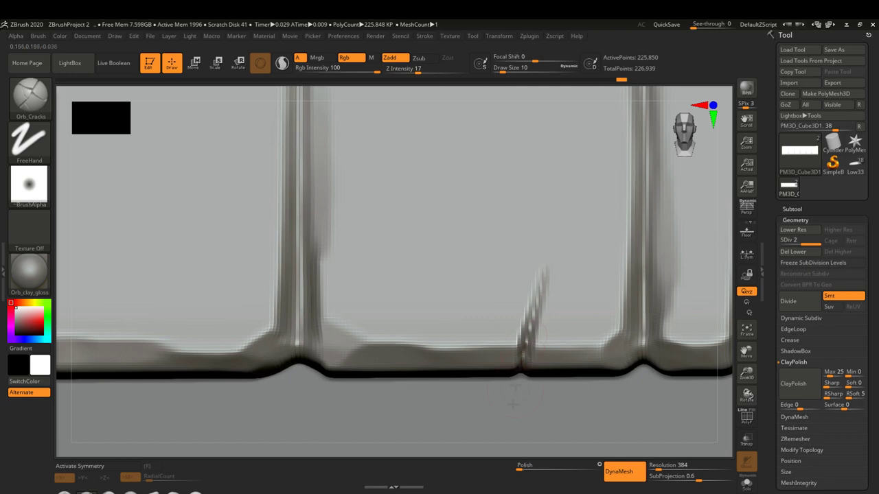
pyautogui.keyDown('ctrl'); pyautogui.moveTo(542, 295); pyautogui.dragTo(481, 302, button='right'); pyautogui.keyUp('ctrl')
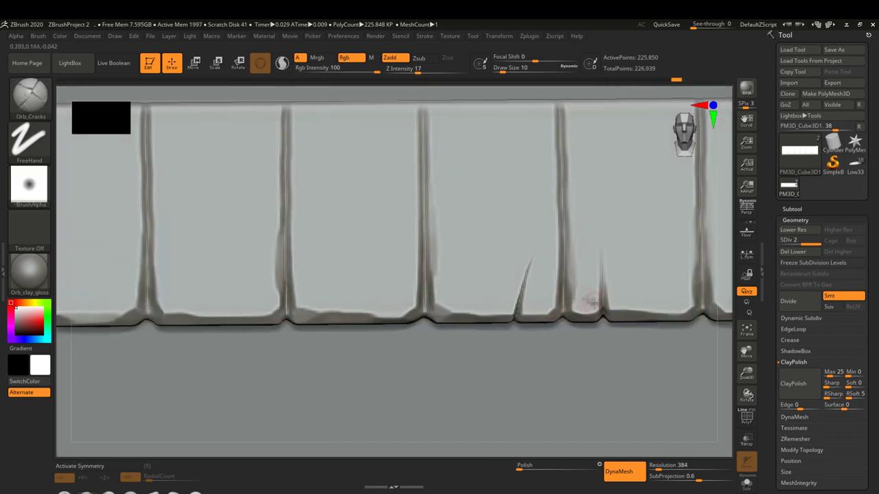
pyautogui.keyDown('ctrl'); pyautogui.moveTo(529, 275); pyautogui.dragTo(511, 271, button='right'); pyautogui.keyUp('ctrl')
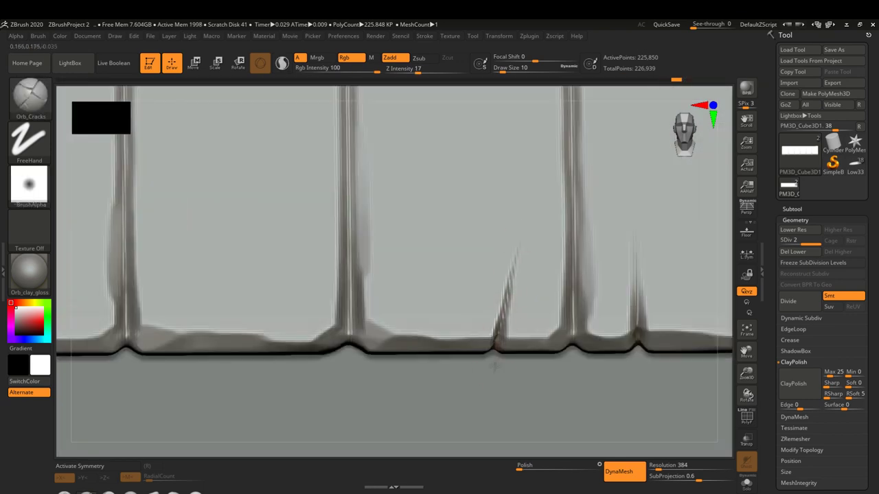
pyautogui.keyDown('ctrl'); pyautogui.moveTo(494, 340); pyautogui.dragTo(368, 344, button='right'); pyautogui.keyUp('ctrl')
pyautogui.keyDown('ctrl'); pyautogui.moveTo(357, 296); pyautogui.dragTo(334, 312, button='right'); pyautogui.keyUp('ctrl')
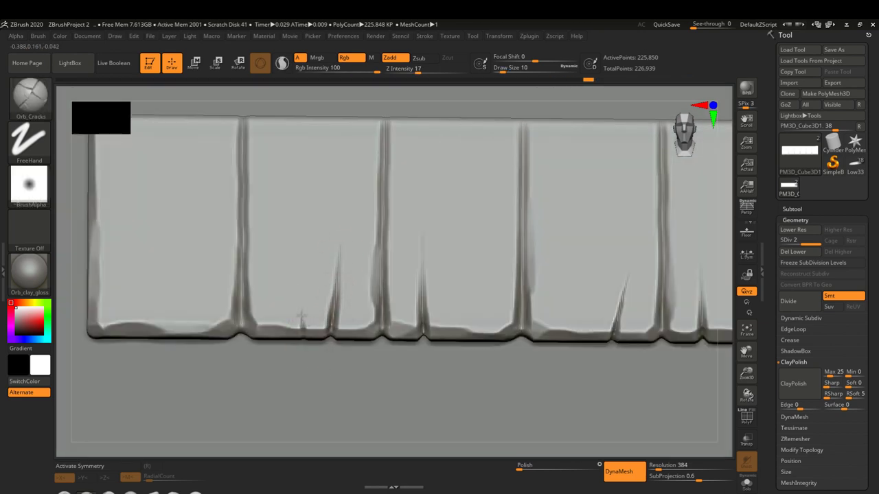
pyautogui.moveTo(305, 359)
pyautogui.keyDown('ctrl'); pyautogui.mouseDown(button='right')
pyautogui.moveTo(268, 353)
pyautogui.moveTo(245, 276)
pyautogui.mouseUp(button='right'); pyautogui.keyUp('ctrl')
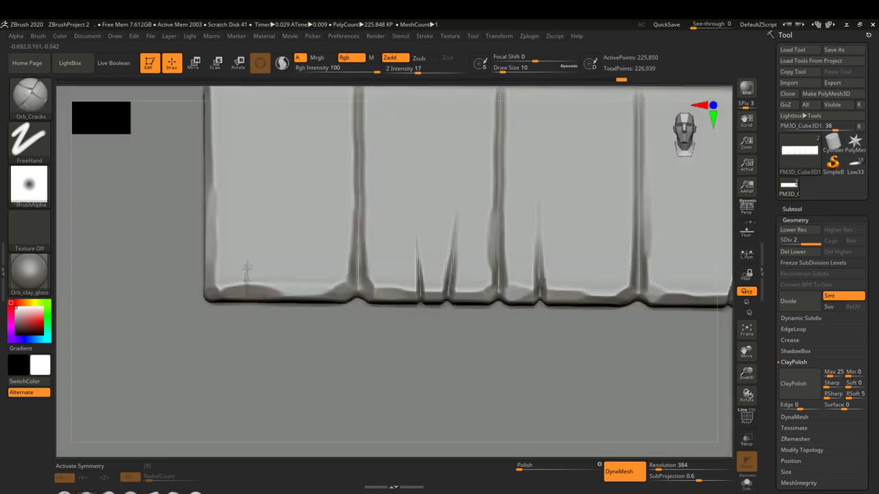
pyautogui.moveTo(254, 324)
pyautogui.keyDown('ctrl'); pyautogui.mouseDown(button='right')
pyautogui.moveTo(357, 328)
pyautogui.moveTo(387, 381)
pyautogui.moveTo(439, 390)
pyautogui.moveTo(435, 401)
pyautogui.mouseUp(button='right'); pyautogui.keyUp('ctrl')
pyautogui.press('w')
pyautogui.moveTo(435, 400)
pyautogui.mouseDown()
pyautogui.moveTo(444, 272)
pyautogui.moveTo(435, 278)
pyautogui.mouseUp()
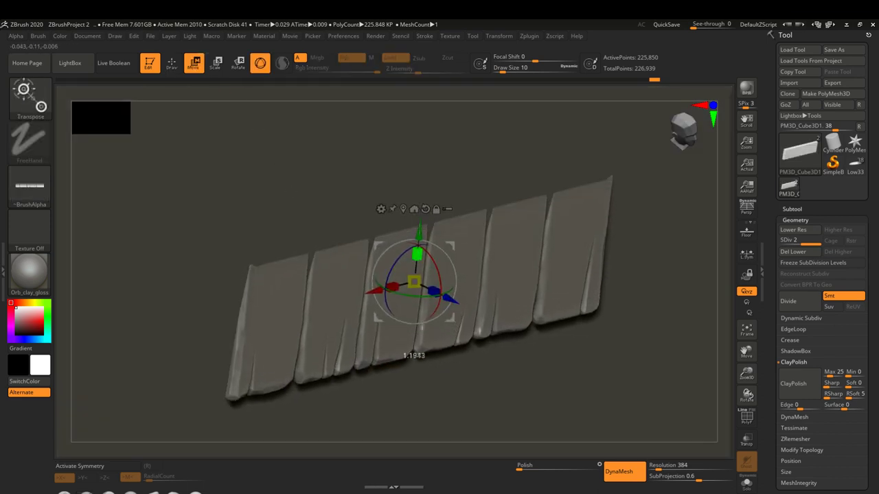
# - Capture the front-view board as the ZGrab04 alpha, then divide Low1 and isolate one panel
pyautogui.moveTo(434, 275)
pyautogui.keyDown('shift'); pyautogui.mouseDown()
pyautogui.moveTo(473, 271)
pyautogui.moveTo(194, 272)
pyautogui.mouseUp(); pyautogui.keyUp('shift')
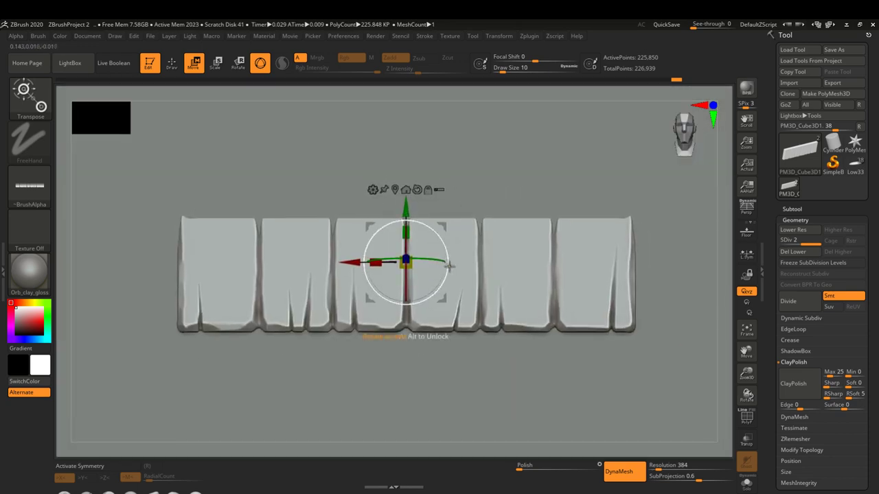
pyautogui.hotkey('ctrl', 'shift', 'alt', 'g')
pyautogui.click(855, 164)
pyautogui.click(790, 302)
pyautogui.moveTo(481, 309)
pyautogui.keyDown('shift'); pyautogui.mouseDown()
pyautogui.moveTo(295, 196)
pyautogui.moveTo(407, 402)
pyautogui.moveTo(500, 364)
pyautogui.mouseUp(); pyautogui.keyUp('shift')
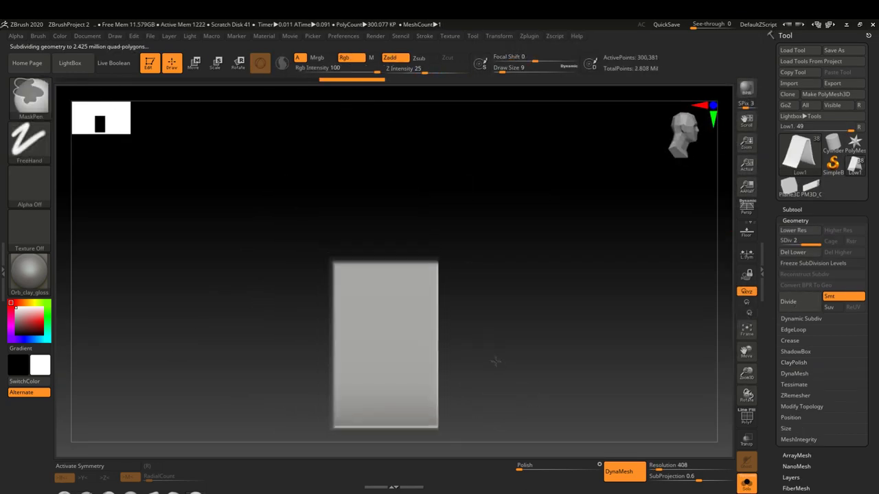
# - Set up the Standard brush with DragRect stroke and the ZGrab04 plank alpha
pyautogui.click(29, 97)
pyautogui.click(29, 185)
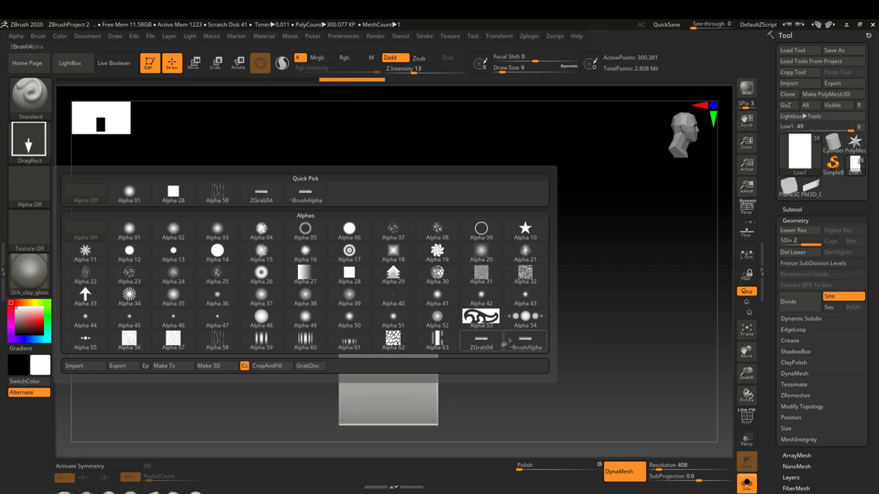
pyautogui.click(480, 340)
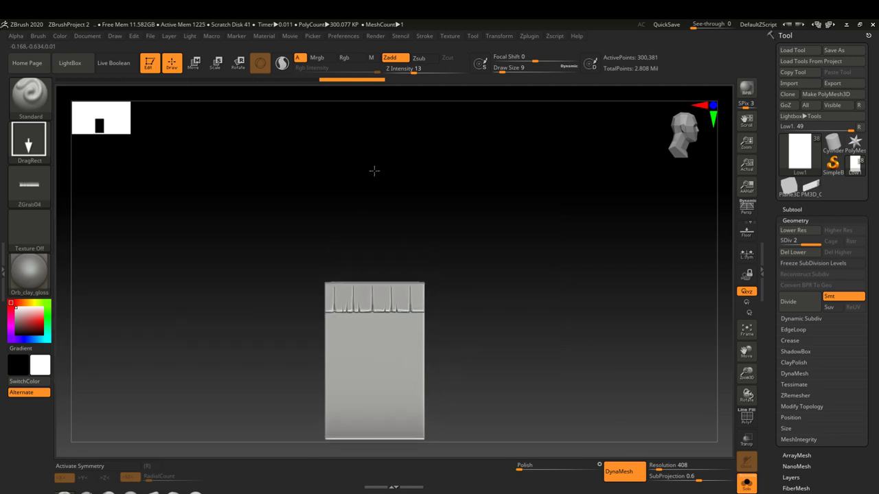
# - Stamp rows of plank shingles down the panel, undoing the bad bottom rows
pyautogui.moveTo(369, 339); pyautogui.dragTo(410, 340)
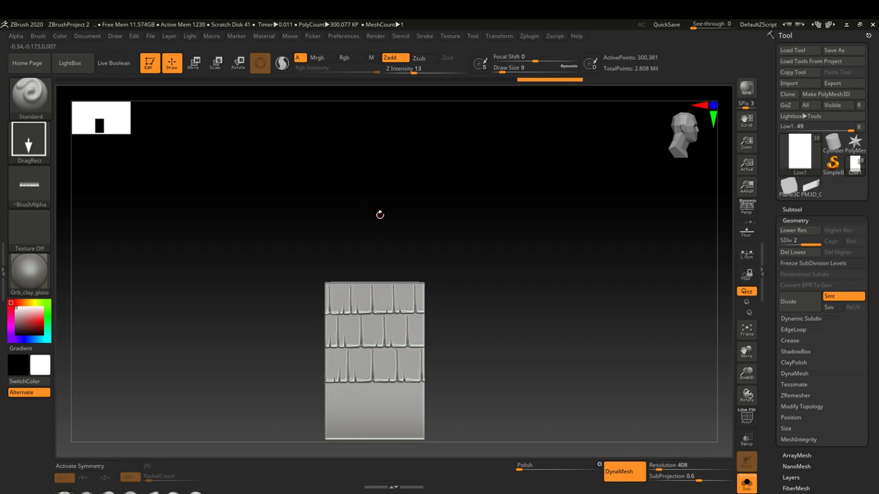
pyautogui.keyDown('alt'); pyautogui.moveTo(362, 245); pyautogui.dragTo(353, 373); pyautogui.keyUp('alt')
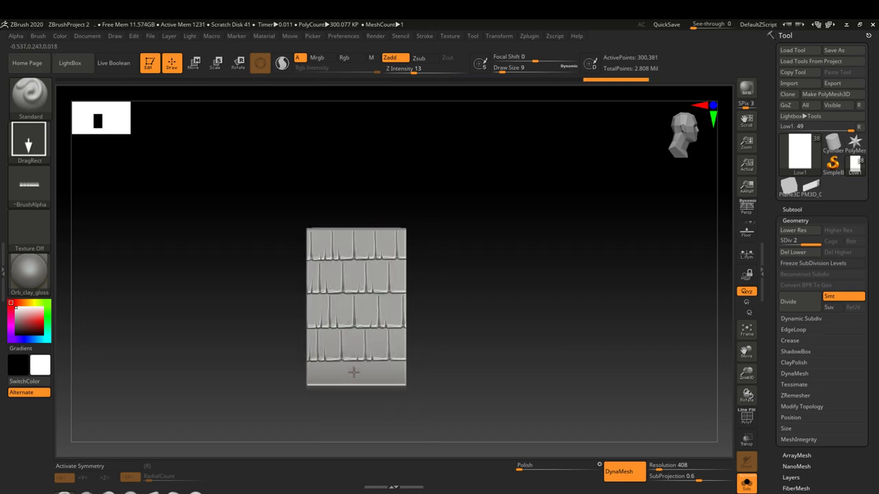
pyautogui.hotkey('ctrl', 'z')
pyautogui.moveTo(355, 233)
pyautogui.mouseDown()
pyautogui.moveTo(487, 293)
pyautogui.moveTo(476, 300)
pyautogui.mouseUp()
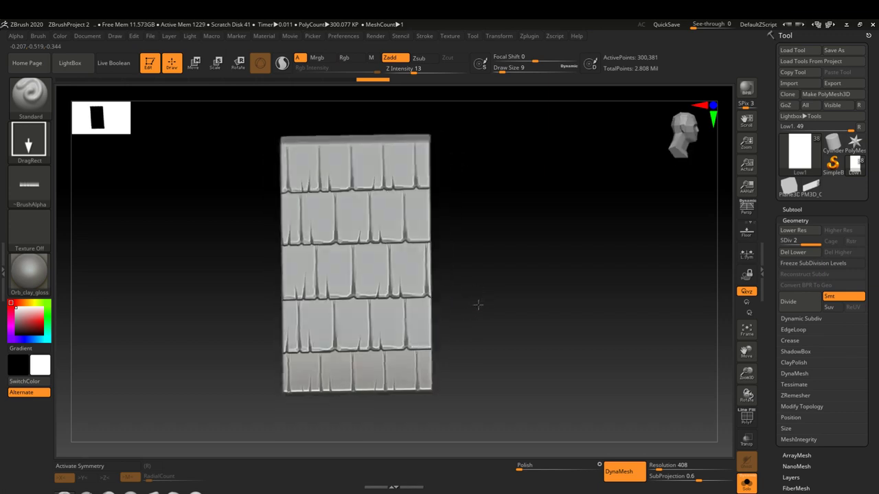
pyautogui.hotkey('ctrl', 'z')
pyautogui.hotkey('ctrl', 'z')
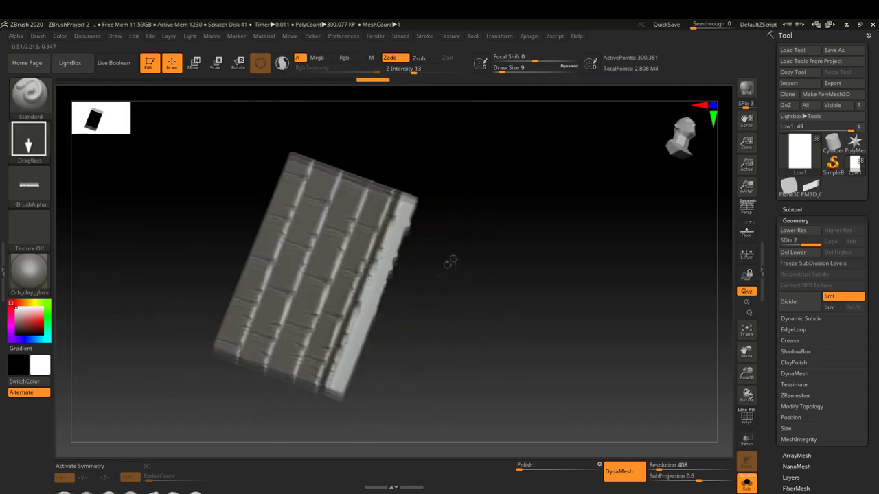
pyautogui.press('shift')
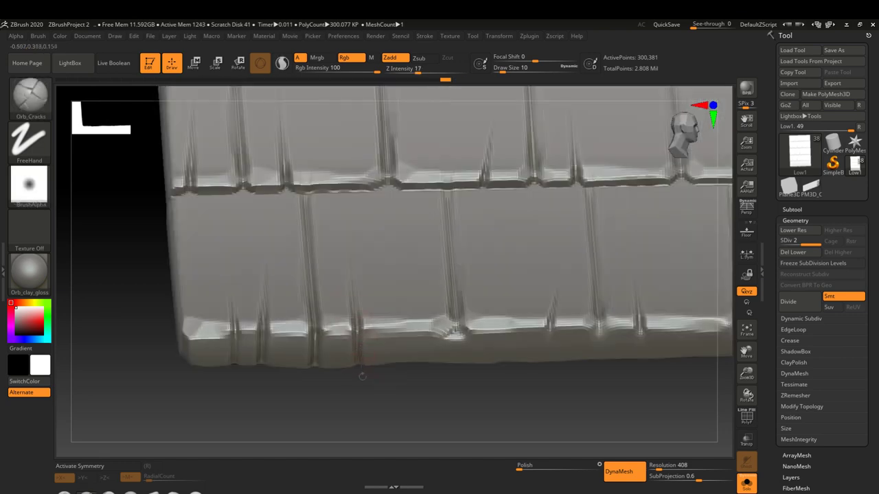
# - Mask part of the shingle panel and rotate it to an edge-on, curved side view
pyautogui.moveTo(362, 376); pyautogui.dragTo(362, 340)
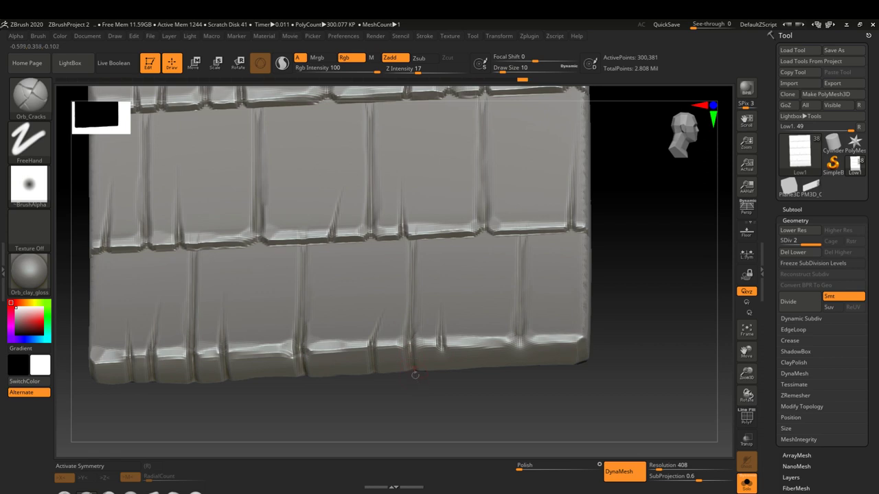
pyautogui.press('ctrl')
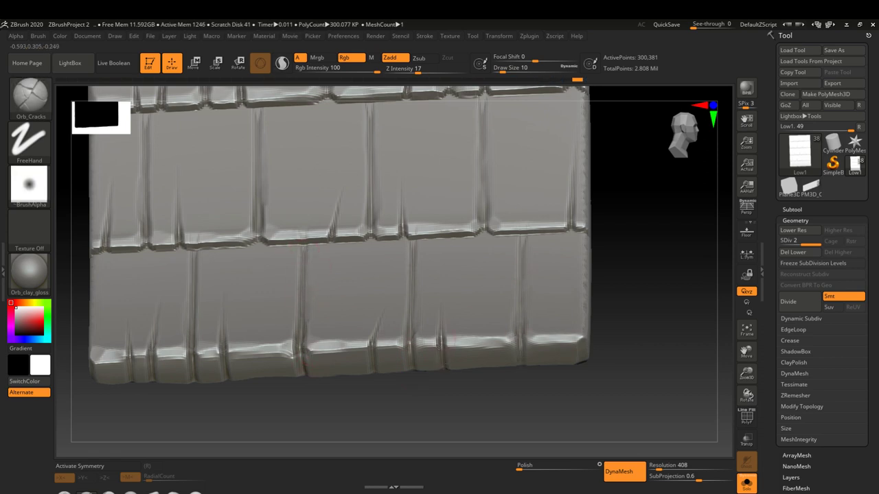
pyautogui.press('ctrl')
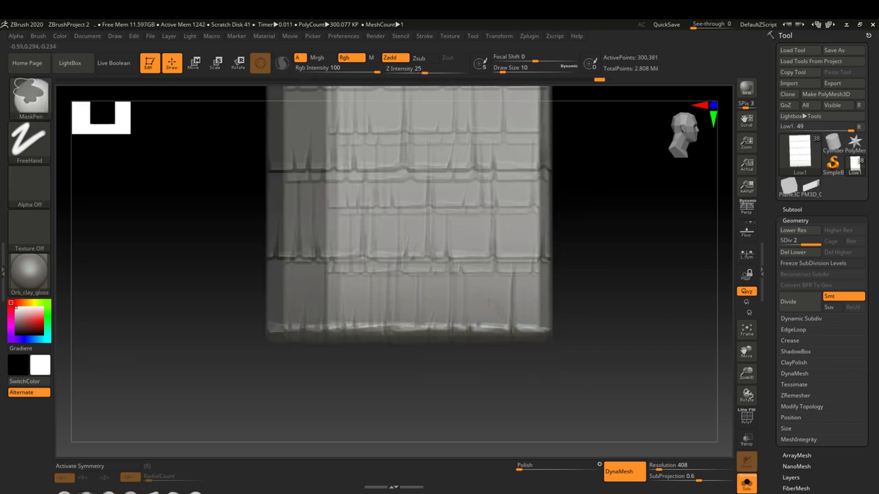
pyautogui.moveTo(549, 295)
pyautogui.mouseDown()
pyautogui.moveTo(471, 312)
pyautogui.moveTo(511, 308)
pyautogui.moveTo(392, 353)
pyautogui.moveTo(506, 328)
pyautogui.mouseUp()
pyautogui.moveTo(473, 243)
pyautogui.mouseDown()
pyautogui.moveTo(538, 243)
pyautogui.moveTo(490, 339)
pyautogui.mouseUp()
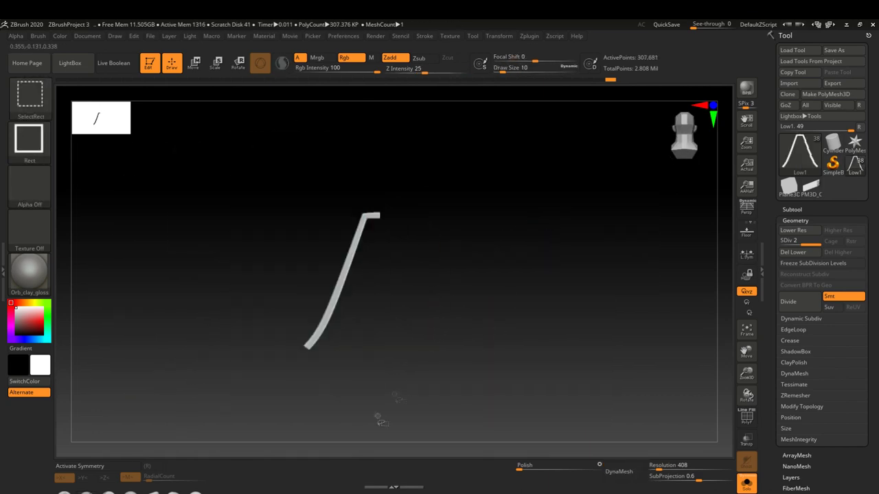
# - Reselect the stamping brush and turn the tiled wall piece to view its side
pyautogui.press('b')
pyautogui.press('s')
pyautogui.press('t')
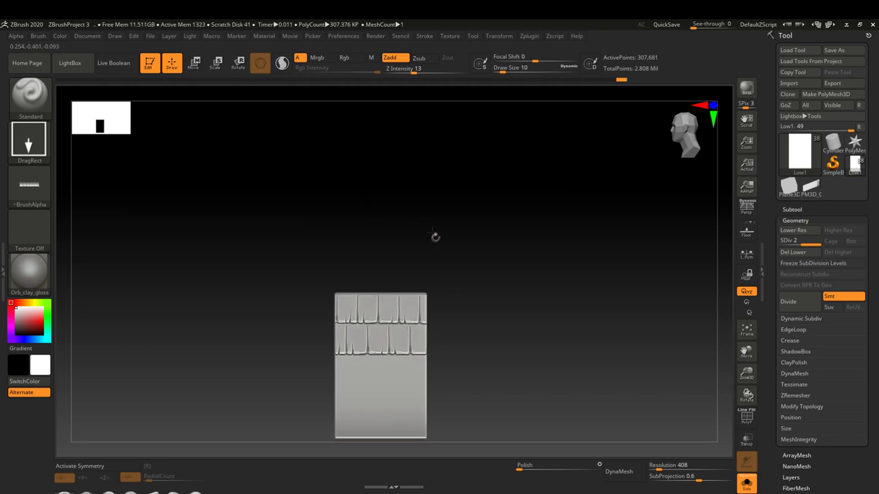
pyautogui.keyDown('alt'); pyautogui.moveTo(380, 338); pyautogui.dragTo(369, 295); pyautogui.keyUp('alt')
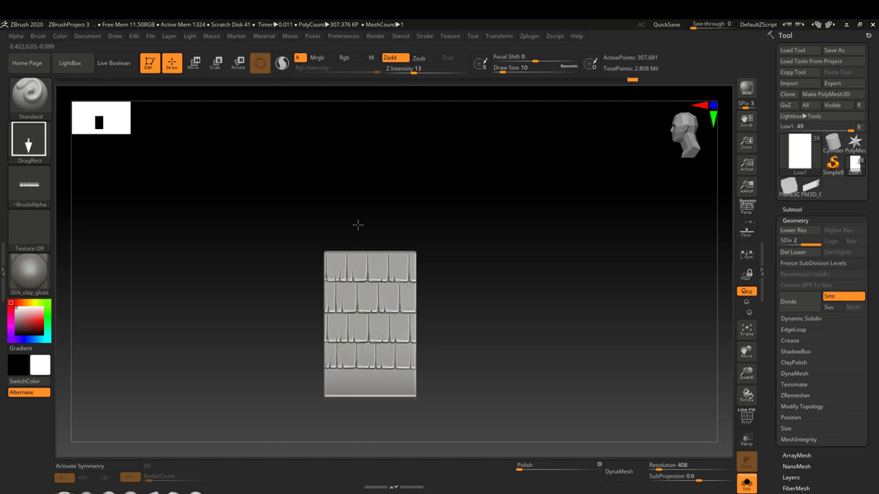
pyautogui.moveTo(369, 237)
pyautogui.mouseDown()
pyautogui.moveTo(447, 288)
pyautogui.moveTo(182, 337)
pyautogui.mouseUp()
# - Switch to TrimDynamic with FreeHand stroke, Zsub on, Z Intensity 43 and Focal Shift -25
pyautogui.press('b')
pyautogui.press('t')
pyautogui.press('d')
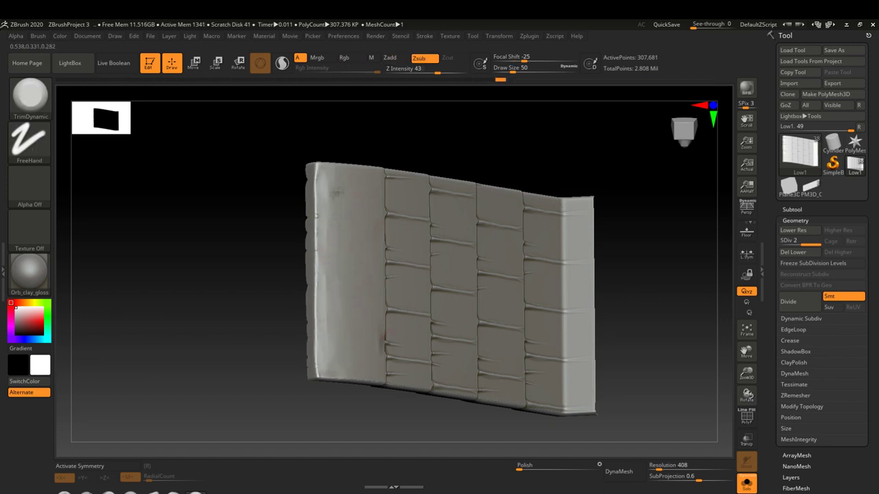
# - Inspect the cracked tile piece from several angles, then turn off Solo to show the full hut
pyautogui.moveTo(332, 323)
pyautogui.mouseDown(button='right')
pyautogui.moveTo(320, 309)
pyautogui.moveTo(337, 416)
pyautogui.moveTo(299, 237)
pyautogui.moveTo(522, 265)
pyautogui.moveTo(404, 224)
pyautogui.moveTo(403, 244)
pyautogui.mouseUp(button='right')
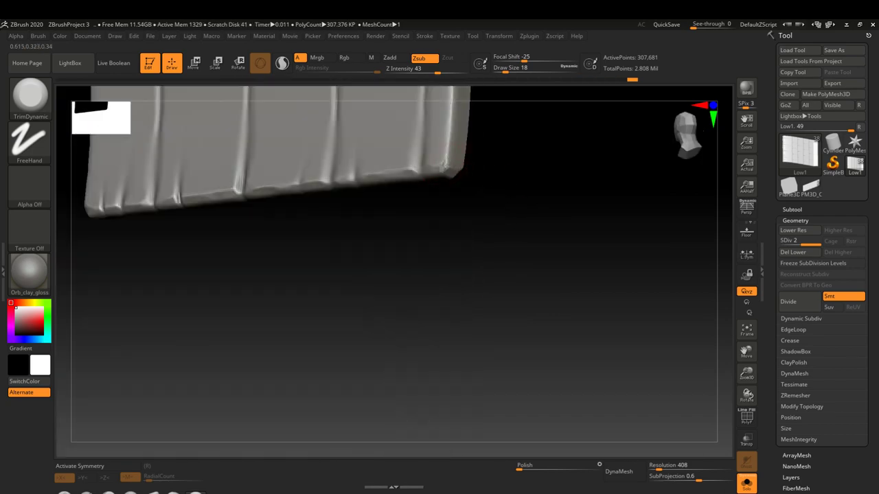
pyautogui.moveTo(414, 171)
pyautogui.mouseDown(button='right')
pyautogui.moveTo(447, 300)
pyautogui.moveTo(416, 215)
pyautogui.mouseUp(button='right')
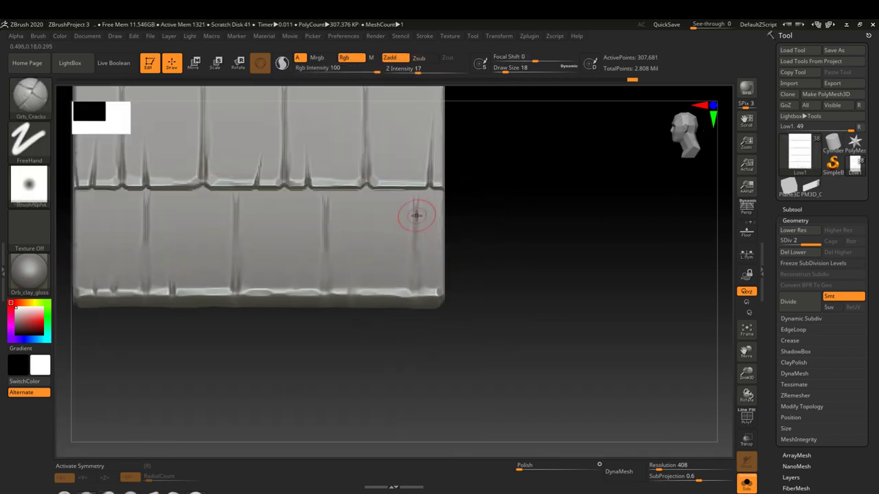
pyautogui.keyDown('alt'); pyautogui.moveTo(404, 285); pyautogui.dragTo(373, 268, button='right'); pyautogui.keyUp('alt')
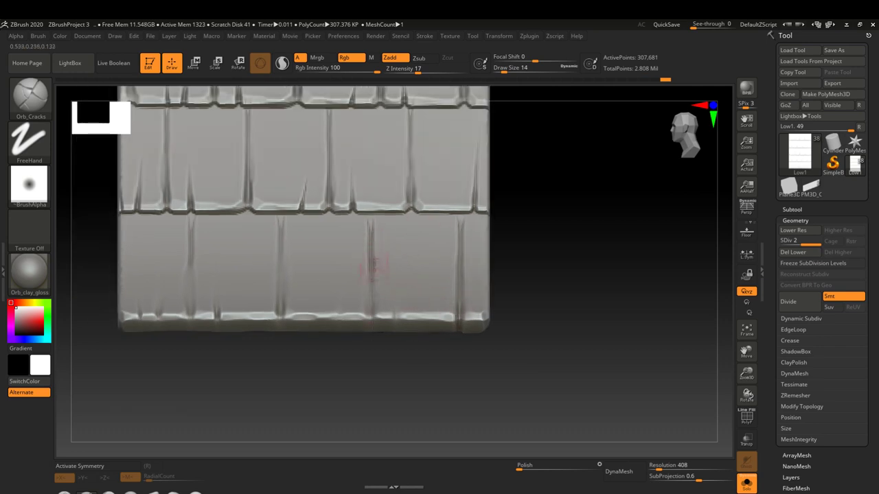
pyautogui.moveTo(280, 335)
pyautogui.mouseDown(button='right')
pyautogui.moveTo(294, 335)
pyautogui.moveTo(284, 216)
pyautogui.moveTo(297, 253)
pyautogui.mouseUp(button='right')
pyautogui.moveTo(295, 343)
pyautogui.mouseDown(button='right')
pyautogui.moveTo(329, 320)
pyautogui.moveTo(318, 283)
pyautogui.moveTo(322, 374)
pyautogui.moveTo(309, 258)
pyautogui.mouseUp(button='right')
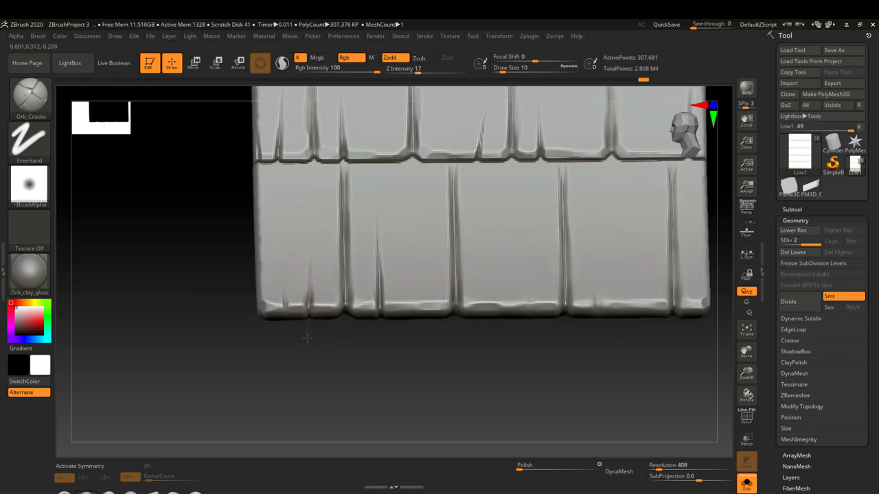
pyautogui.moveTo(285, 331)
pyautogui.mouseDown(button='right')
pyautogui.moveTo(337, 350)
pyautogui.moveTo(357, 249)
pyautogui.moveTo(354, 306)
pyautogui.moveTo(369, 259)
pyautogui.mouseUp(button='right')
pyautogui.moveTo(365, 228)
pyautogui.mouseDown(button='right')
pyautogui.moveTo(367, 320)
pyautogui.moveTo(442, 388)
pyautogui.moveTo(520, 367)
pyautogui.mouseUp(button='right')
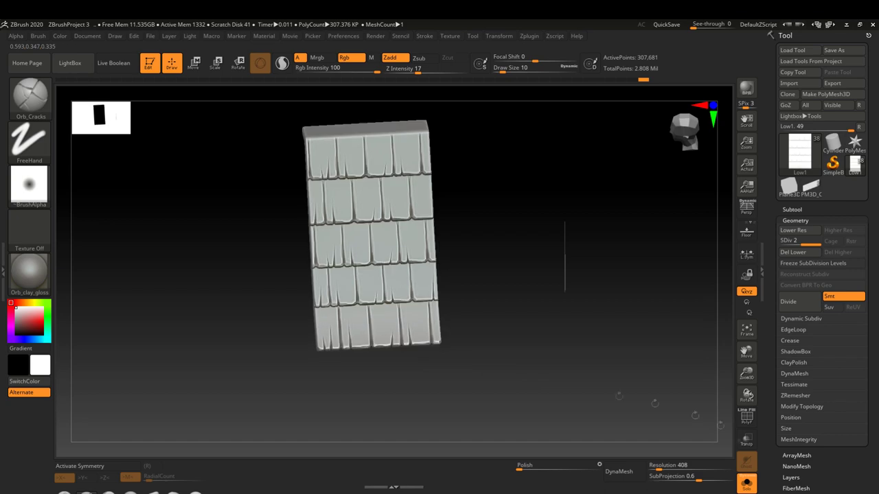
pyautogui.hotkey('shift', 's')
pyautogui.moveTo(500, 291)
pyautogui.mouseDown(button='right')
pyautogui.moveTo(370, 291)
pyautogui.moveTo(439, 302)
pyautogui.mouseUp(button='right')
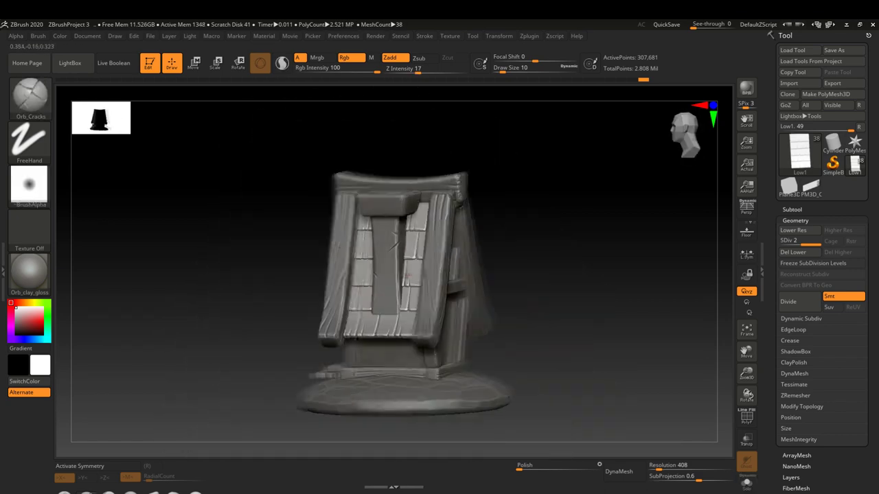
# - Solo the roof plank, frame it front-on and carve a vertical crack into its upper band
pyautogui.moveTo(371, 302)
pyautogui.mouseDown(button='right')
pyautogui.moveTo(426, 295)
pyautogui.moveTo(340, 302)
pyautogui.moveTo(524, 304)
pyautogui.moveTo(501, 292)
pyautogui.moveTo(292, 260)
pyautogui.mouseUp(button='right')
pyautogui.hotkey('shift', 's')
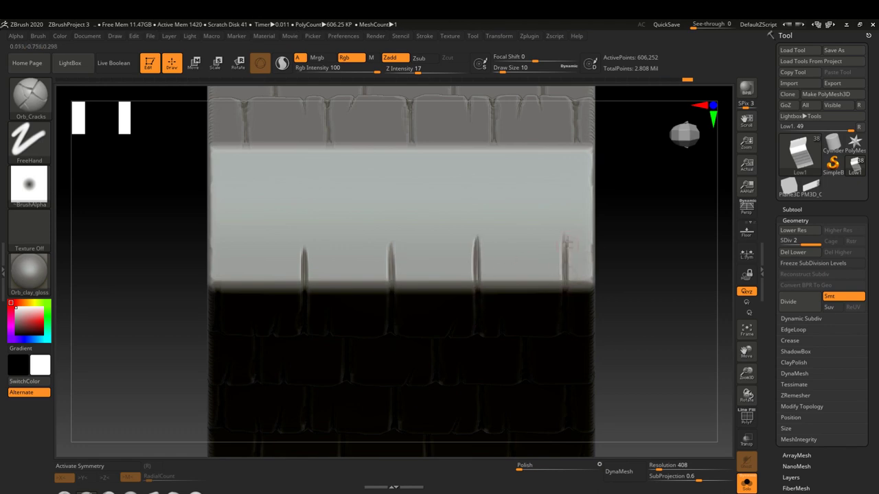
pyautogui.keyDown('shift'); pyautogui.moveTo(216, 259); pyautogui.dragTo(417, 240, button='right'); pyautogui.keyUp('shift')
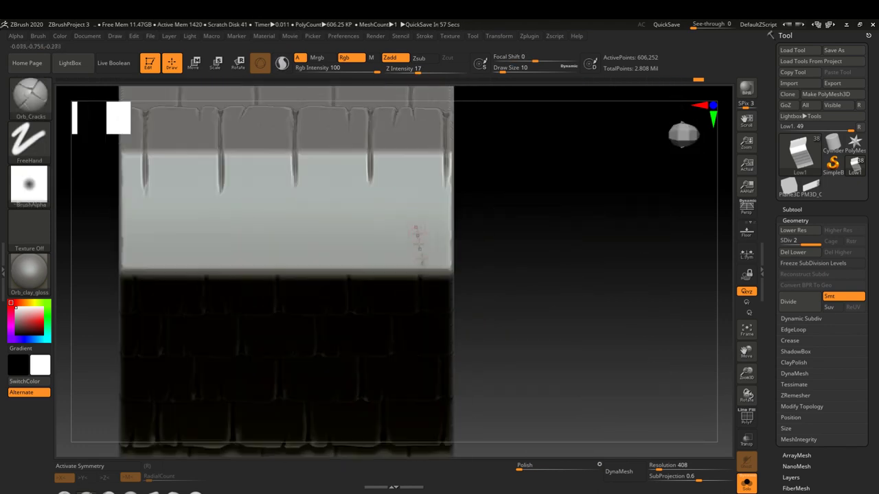
pyautogui.keyDown('alt'); pyautogui.moveTo(265, 260); pyautogui.dragTo(325, 268, button='right'); pyautogui.keyUp('alt')
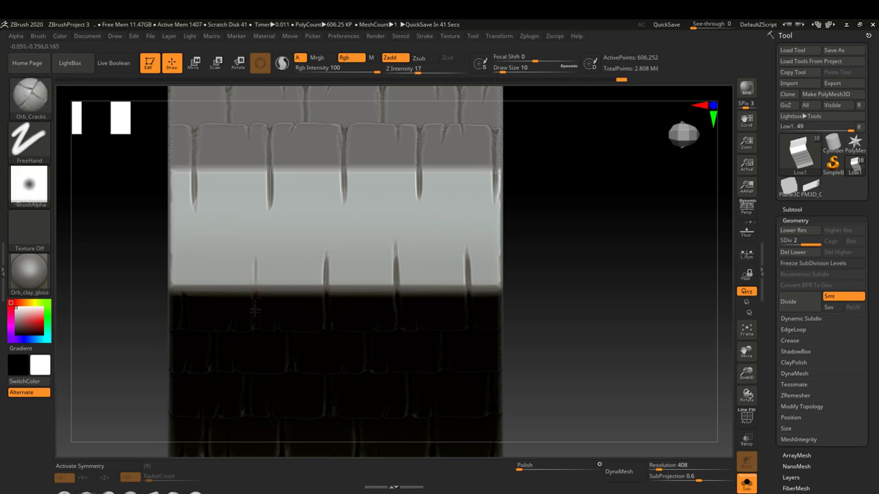
pyautogui.moveTo(254, 241); pyautogui.dragTo(255, 283)
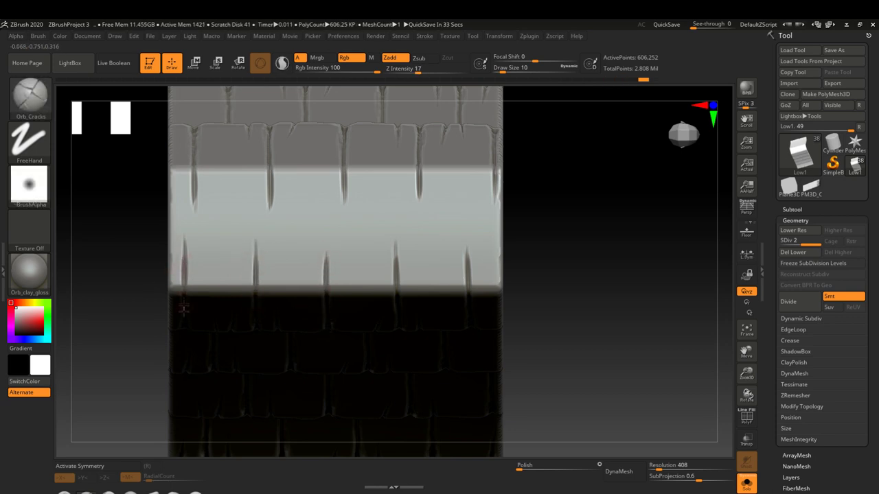
pyautogui.moveTo(183, 261); pyautogui.dragTo(277, 347, button='right')
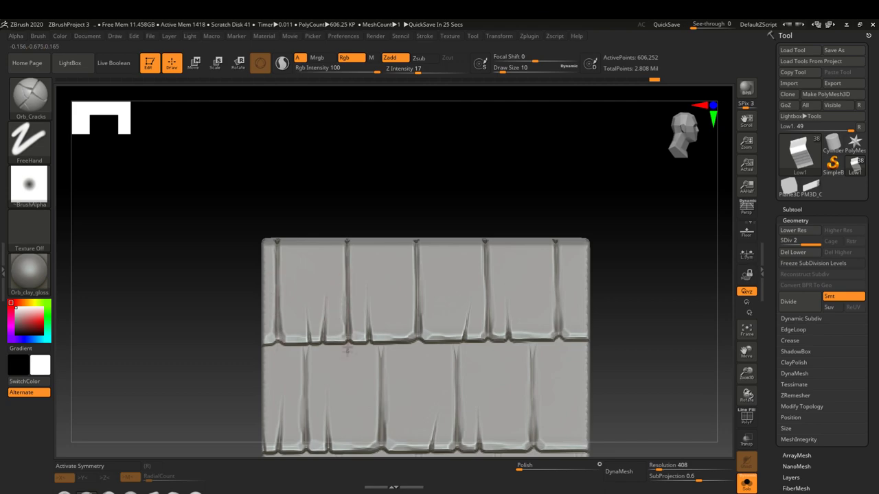
pyautogui.moveTo(557, 295)
pyautogui.mouseDown(button='right')
pyautogui.moveTo(568, 278)
pyautogui.moveTo(527, 278)
pyautogui.mouseUp(button='right')
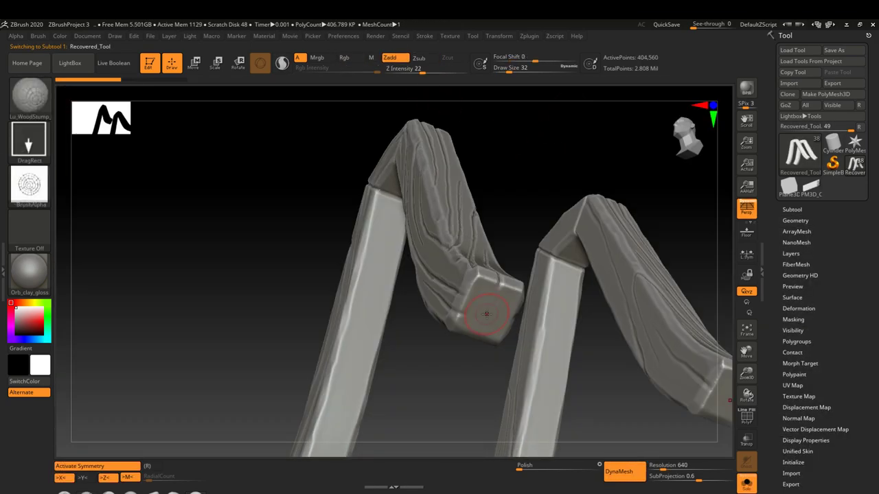
# - Stamp Lu_WoodStump ring patterns onto the first small base block with X symmetry in Solo
pyautogui.moveTo(531, 323); pyautogui.dragTo(536, 326)
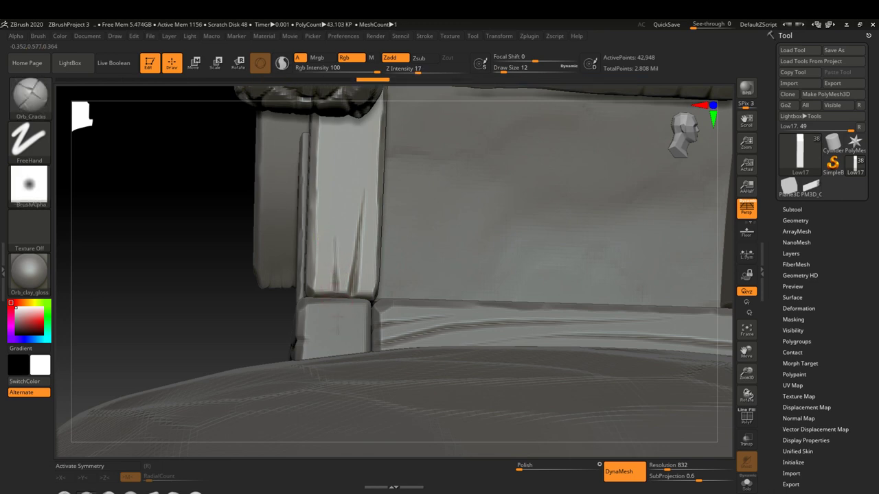
pyautogui.press('ctrl')
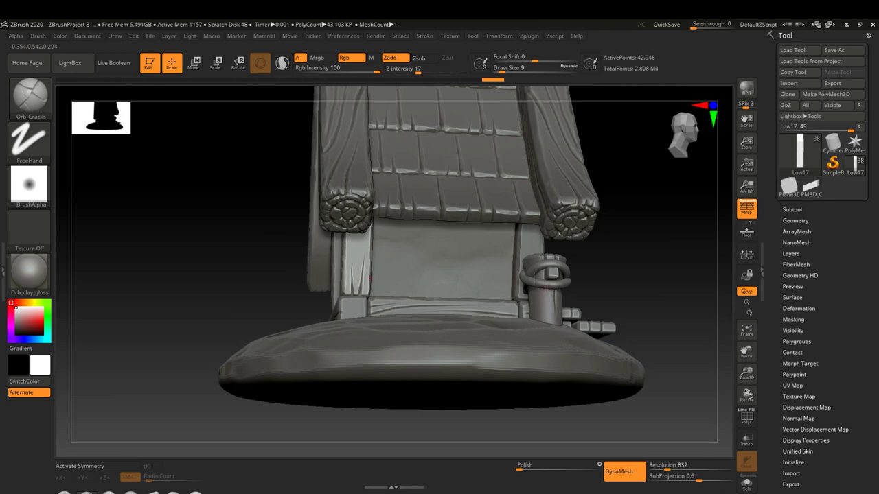
pyautogui.keyDown('alt'); pyautogui.click(470, 202); pyautogui.keyUp('alt')
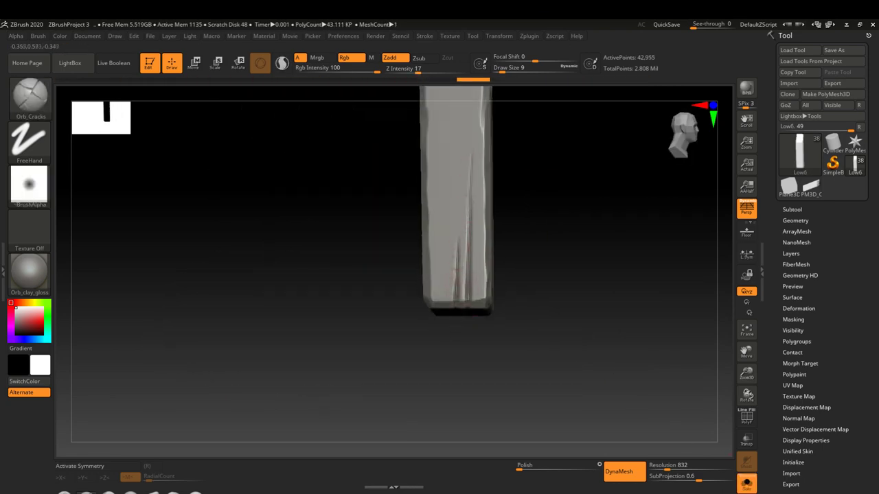
pyautogui.moveTo(457, 317)
pyautogui.mouseDown()
pyautogui.moveTo(439, 275)
pyautogui.moveTo(481, 206)
pyautogui.mouseUp()
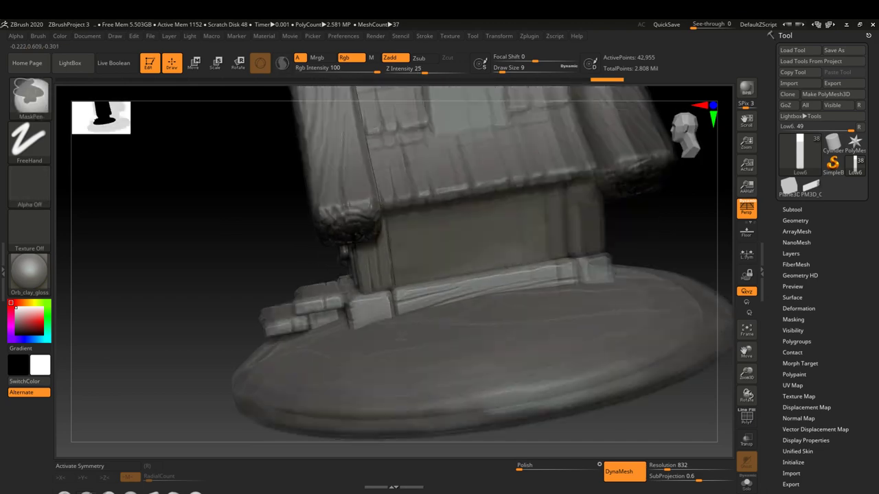
pyautogui.press('x')
pyautogui.keyDown('alt'); pyautogui.click(412, 302); pyautogui.keyUp('alt')
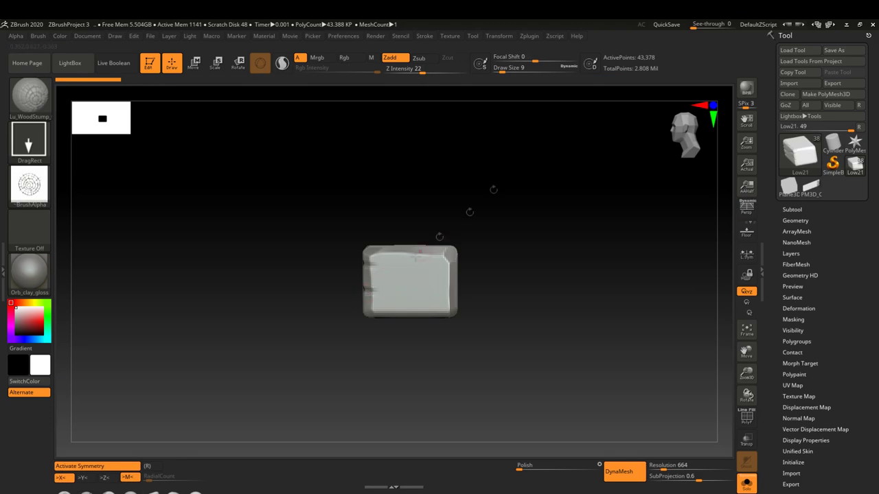
pyautogui.moveTo(411, 283); pyautogui.dragTo(446, 316)
pyautogui.moveTo(424, 412)
pyautogui.mouseDown()
pyautogui.moveTo(454, 437)
pyautogui.moveTo(426, 385)
pyautogui.moveTo(412, 330)
pyautogui.mouseUp()
# - Isolate the next base block with symmetry, then return to viewing the whole hut
pyautogui.press('x')
pyautogui.keyDown('alt'); pyautogui.click(401, 291); pyautogui.keyUp('alt')
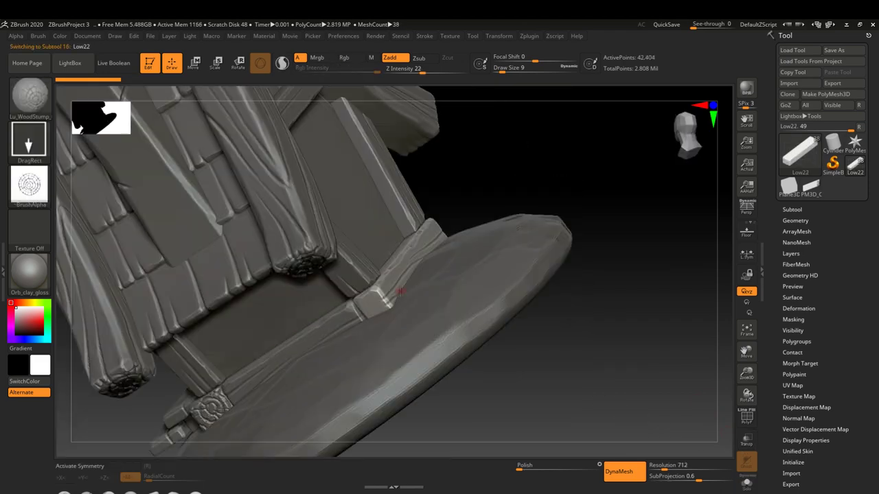
pyautogui.press('x')
pyautogui.hotkey('ctrl', 'shift', 's')
pyautogui.hotkey('ctrl', 'shift', 's')
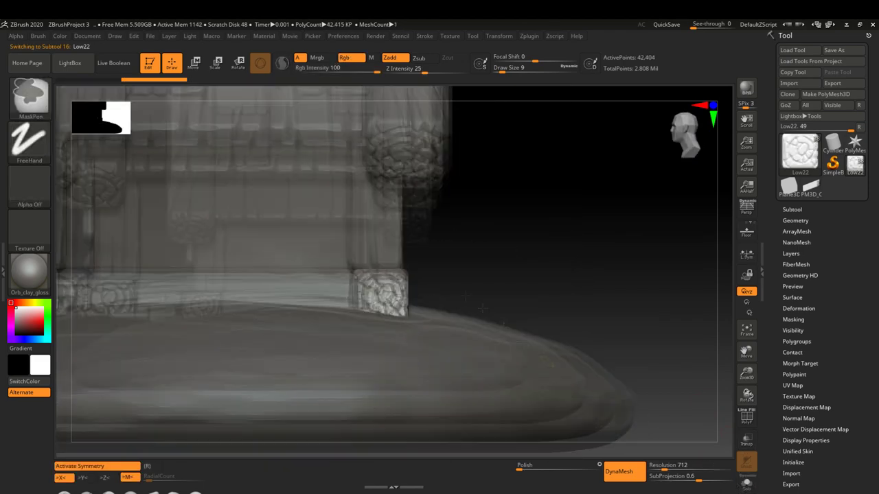
pyautogui.moveTo(522, 322)
pyautogui.mouseDown()
pyautogui.moveTo(510, 298)
pyautogui.moveTo(506, 322)
pyautogui.mouseUp()
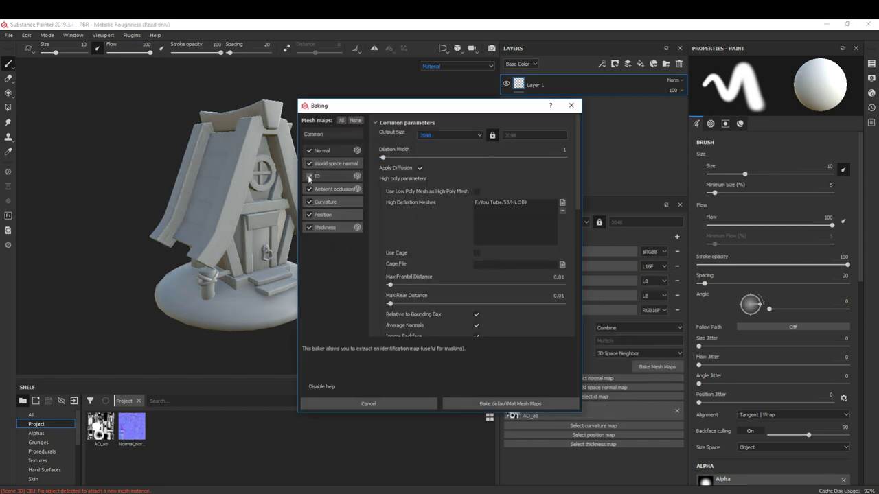
# - Bake the defaultMat mesh maps at 2048 with Curvature enabled, then add a fill layer
pyautogui.scroll(-2, 474, 274)
pyautogui.scroll(2, 426, 206)
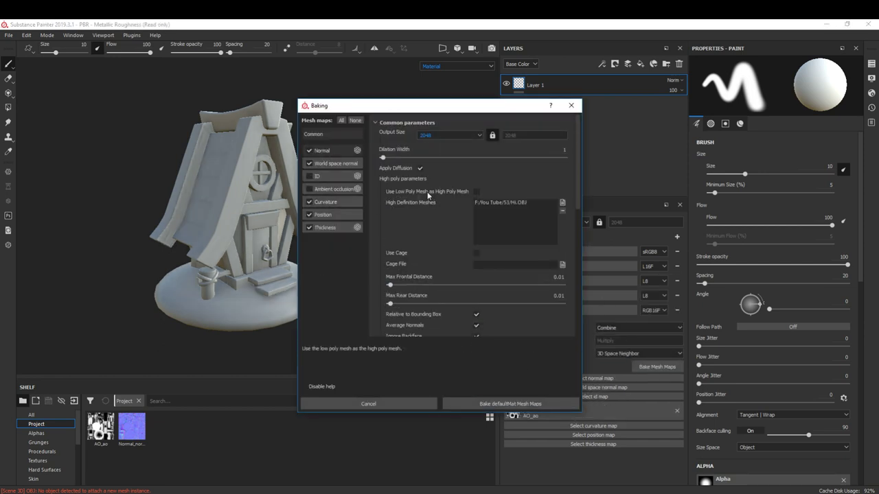
pyautogui.click(326, 202)
pyautogui.click(320, 133)
pyautogui.click(511, 404)
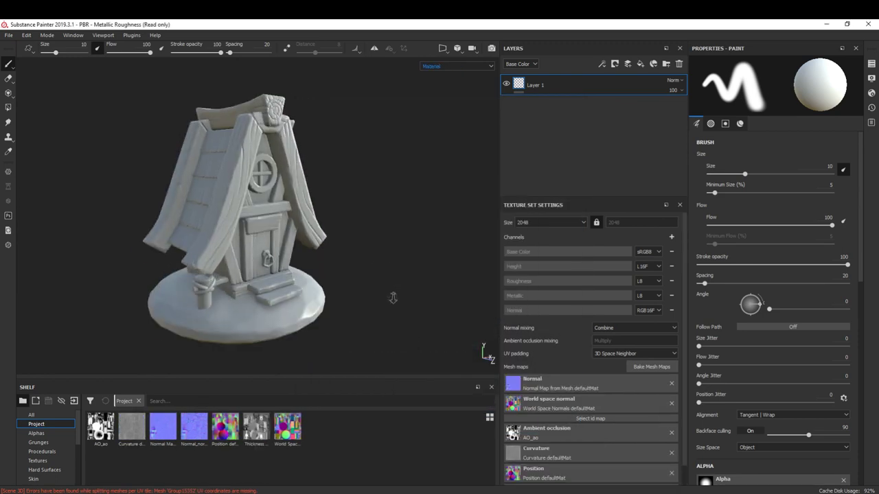
pyautogui.click(679, 63)
# - Make the fill layer's base colour orange-brown
pyautogui.click(640, 64)
pyautogui.click(772, 275)
pyautogui.click(813, 343)
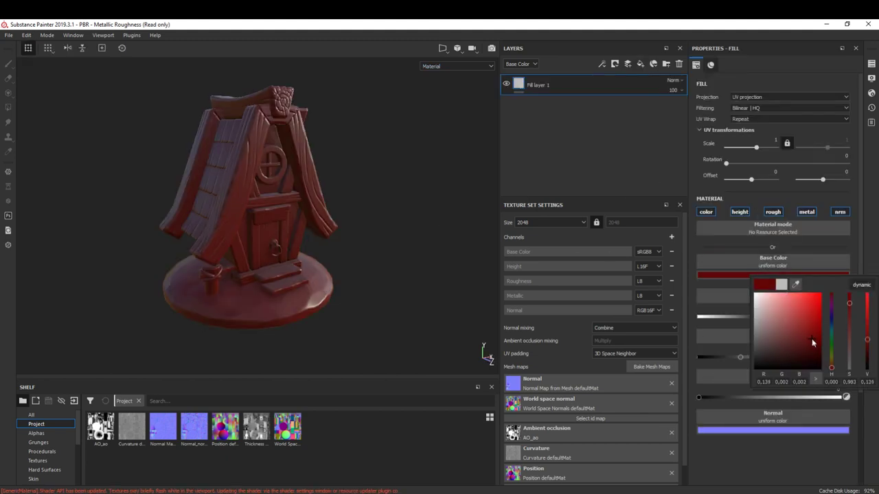
pyautogui.moveTo(832, 371); pyautogui.dragTo(831, 362)
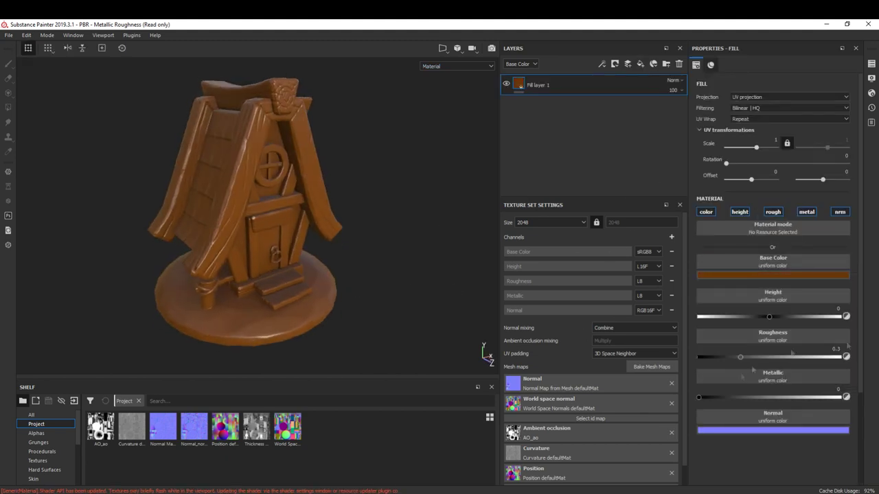
pyautogui.click(774, 276)
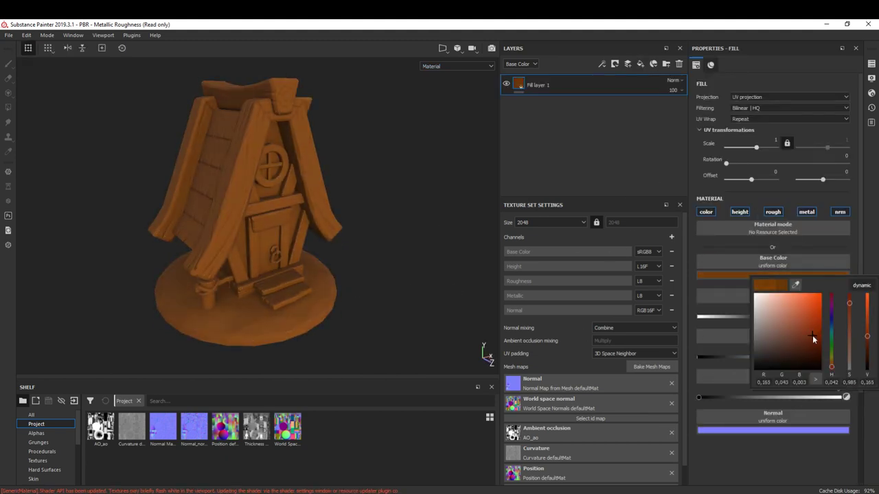
pyautogui.moveTo(831, 366)
pyautogui.mouseDown()
pyautogui.moveTo(831, 358)
pyautogui.moveTo(834, 371)
pyautogui.mouseUp()
pyautogui.click(567, 92)
# - Duplicate the orange fill and give the copy a black mask with a Mask Editor generator
pyautogui.hotkey('ctrl', 'd')
pyautogui.rightClick(583, 79)
pyautogui.click(604, 112)
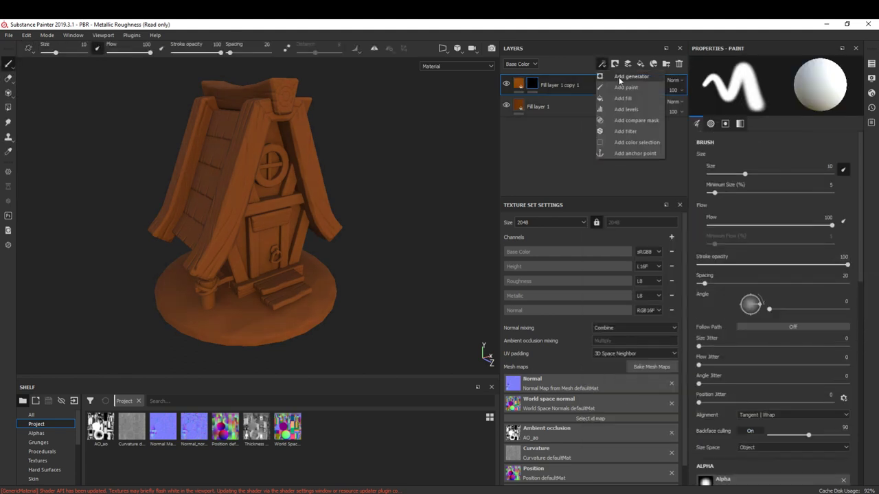
pyautogui.click(784, 167)
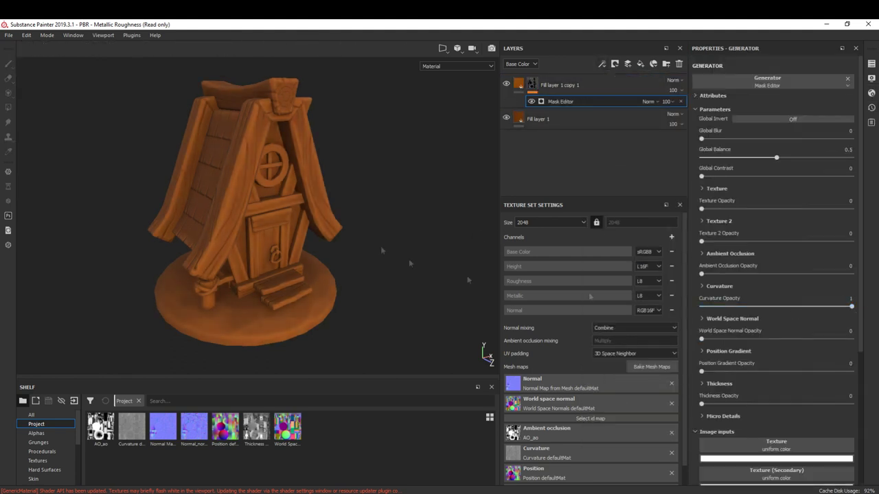
pyautogui.keyDown('alt'); pyautogui.moveTo(409, 263); pyautogui.dragTo(429, 199); pyautogui.keyUp('alt')
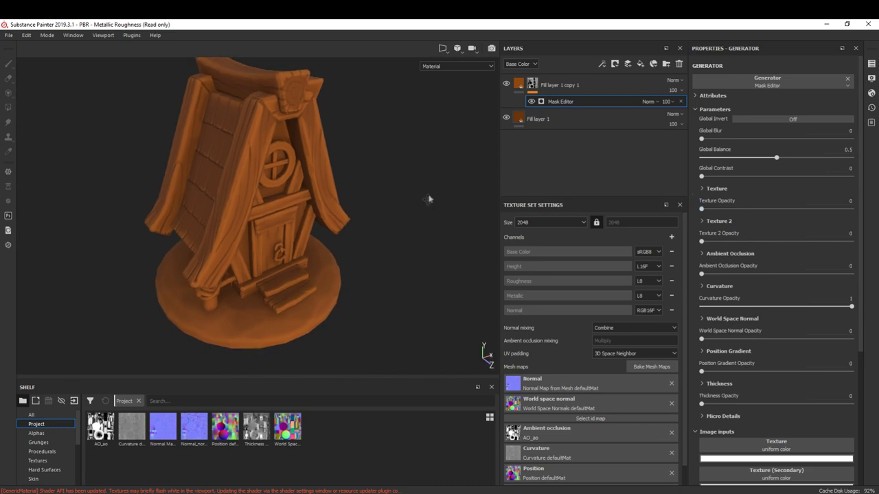
# - Add masked Fill layer 2 driven by the curvature map, with Levels tightened to the edges
pyautogui.press('1')
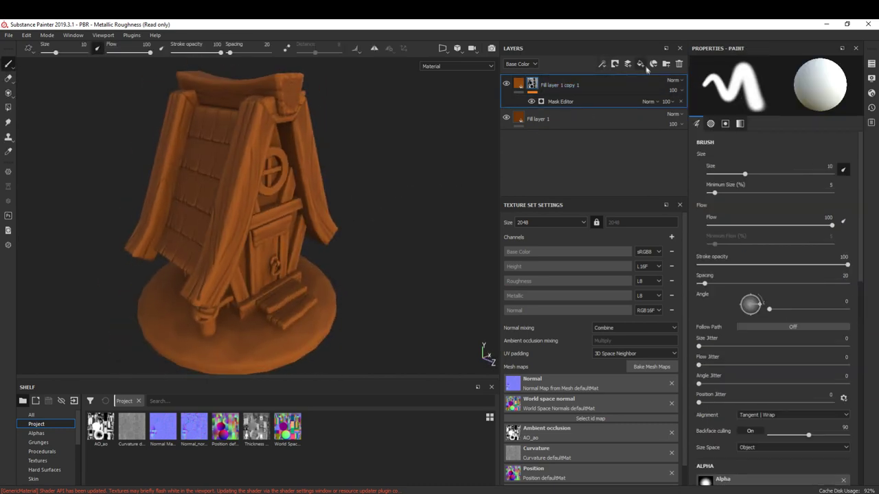
pyautogui.click(646, 67)
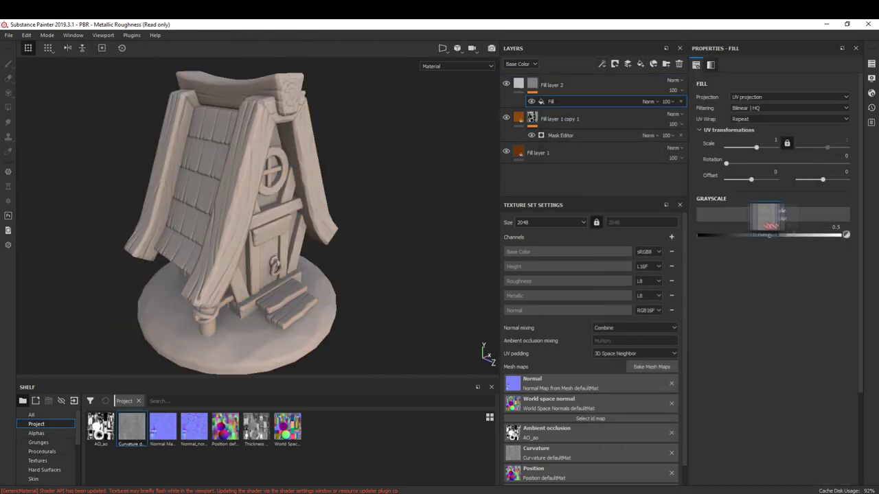
pyautogui.moveTo(767, 216); pyautogui.dragTo(767, 216)
pyautogui.click(602, 64)
pyautogui.click(591, 84)
pyautogui.moveTo(853, 87); pyautogui.dragTo(823, 87)
pyautogui.moveTo(763, 87); pyautogui.dragTo(787, 87)
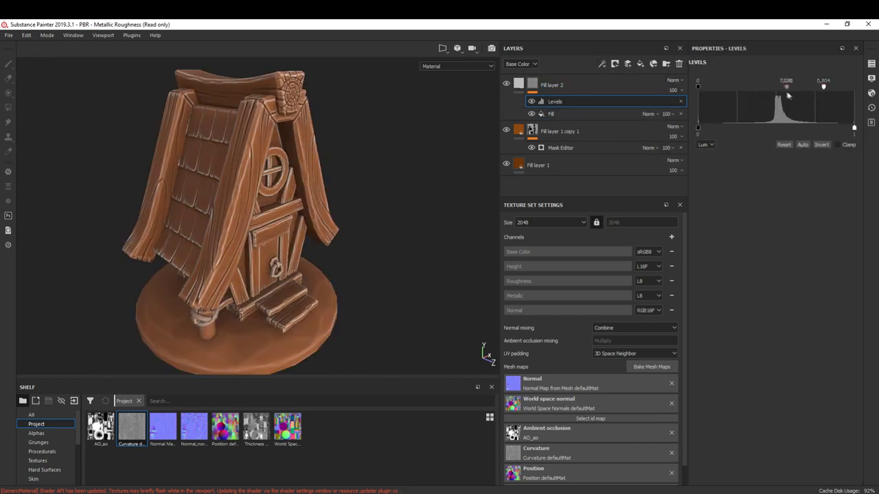
# - Set Fill layer 2's base colour to a brighter orange for edge highlights
pyautogui.scroll(5, 237, 206)
pyautogui.click(549, 84)
pyautogui.click(772, 261)
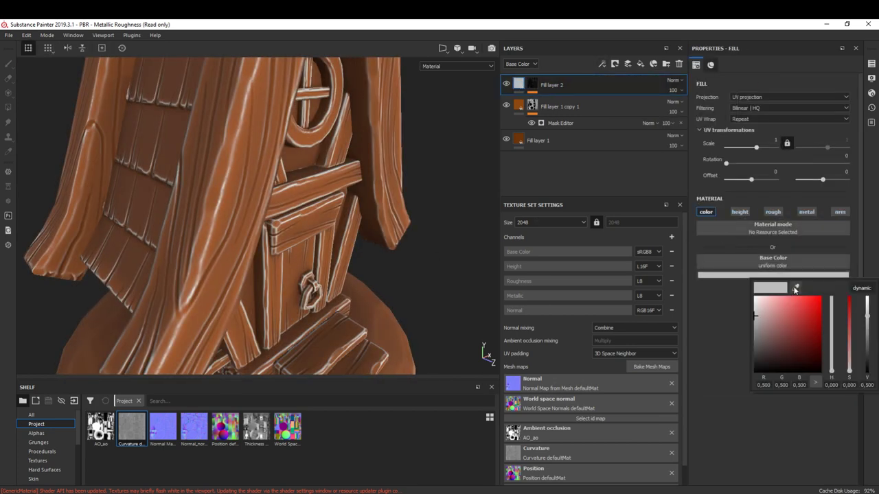
pyautogui.click(237, 170)
pyautogui.click(805, 326)
pyautogui.scroll(-5, 309, 206)
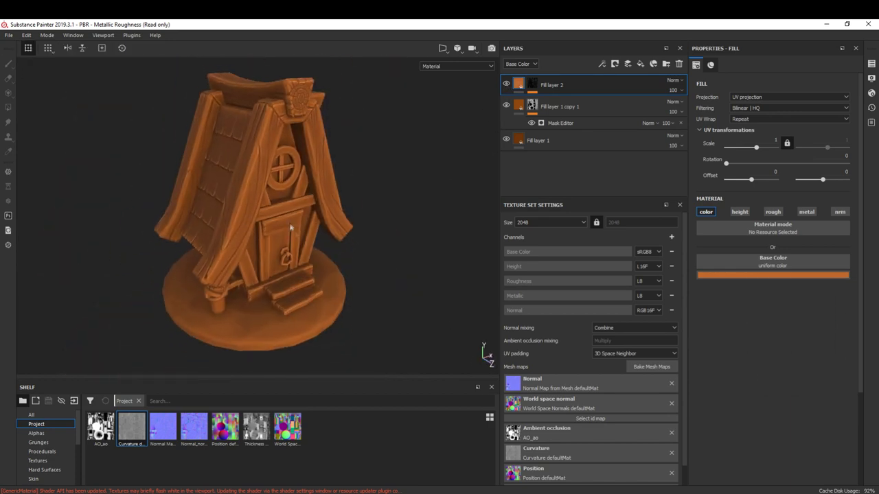
# - Add Fill layer 3 with a black mask
pyautogui.click(640, 64)
pyautogui.rightClick(591, 85)
pyautogui.click(618, 137)
pyautogui.click(618, 103)
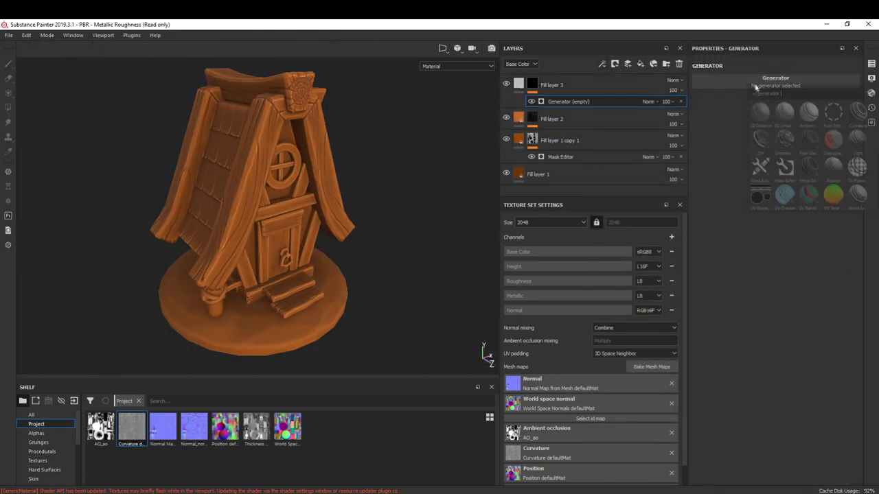
# - Apply a Dirt generator to Fill layer 3's mask at Dirt Level 0.47 and add a Paint effect
pyautogui.click(768, 81)
pyautogui.moveTo(776, 150)
pyautogui.mouseDown()
pyautogui.moveTo(815, 152)
pyautogui.moveTo(770, 150)
pyautogui.mouseUp()
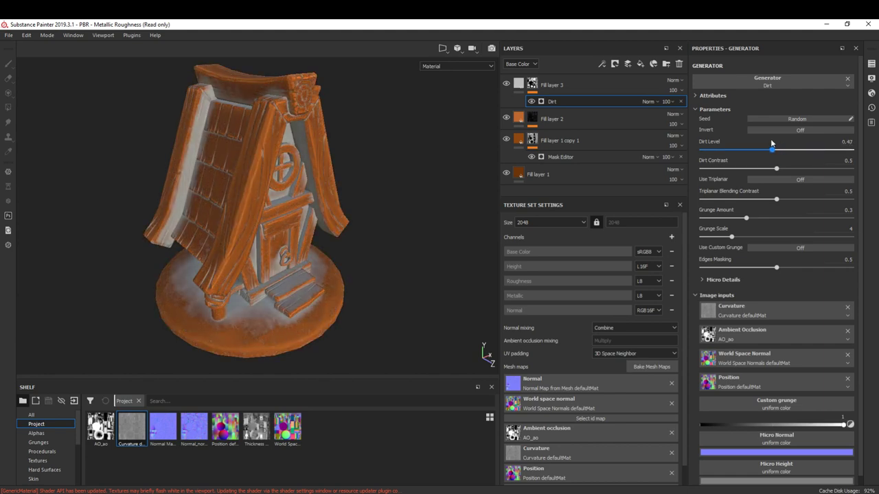
pyautogui.click(601, 64)
pyautogui.click(630, 88)
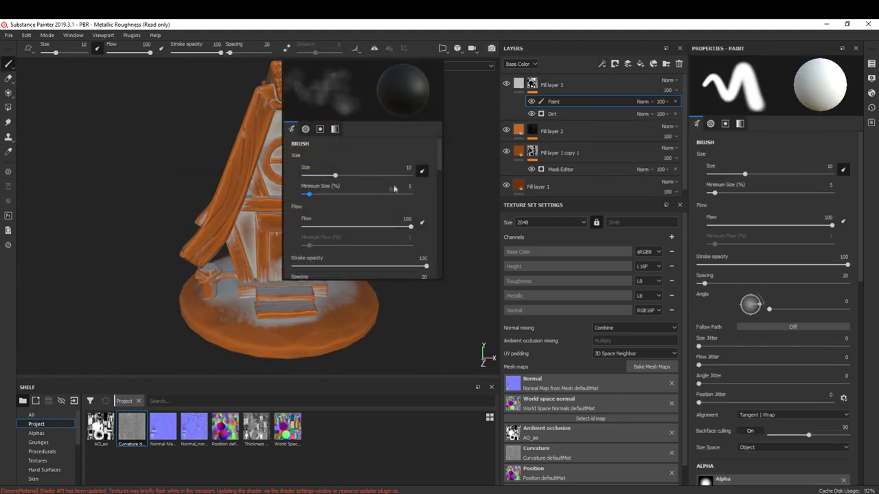
# - Set up the Cement 1 brush with a larger size and flow 22
pyautogui.rightClick(281, 127)
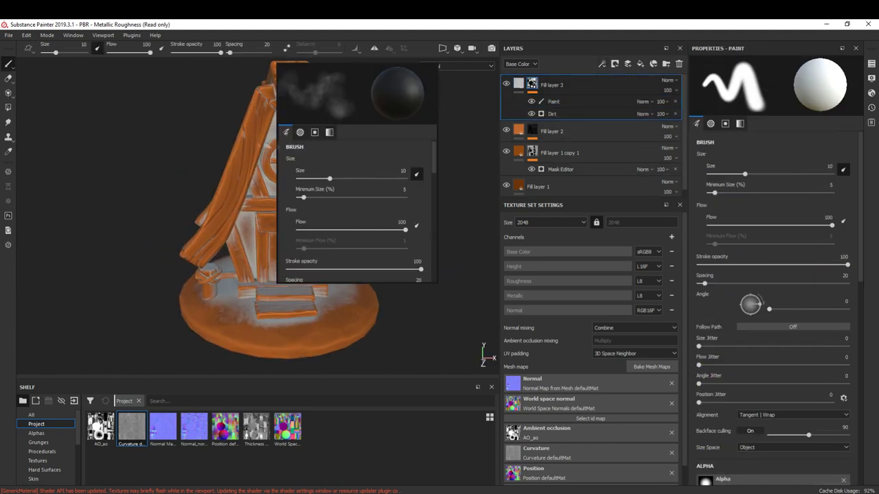
pyautogui.scroll(5, 444, 125)
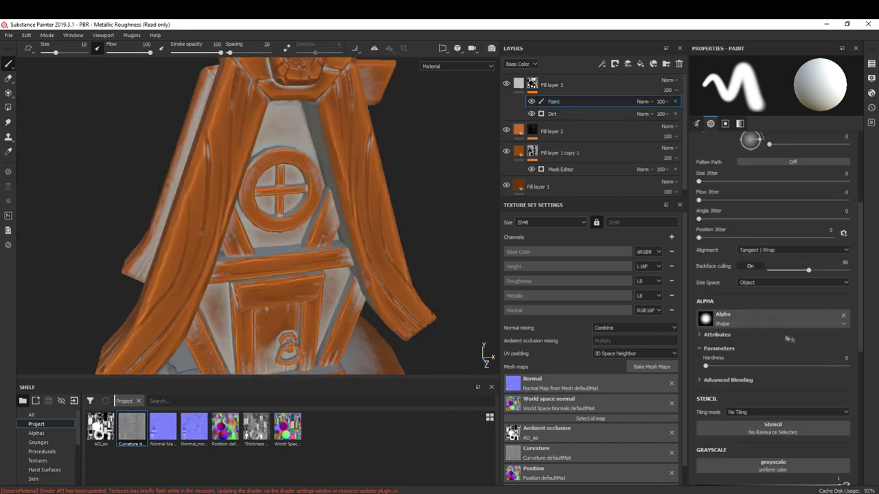
pyautogui.click(725, 124)
pyautogui.scroll(-3, 41, 440)
pyautogui.click(38, 415)
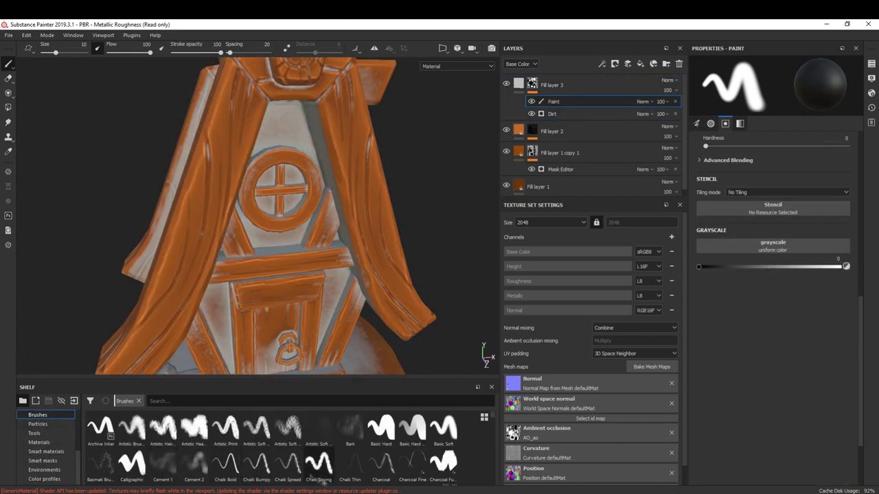
pyautogui.click(163, 463)
pyautogui.moveTo(62, 61); pyautogui.dragTo(67, 62)
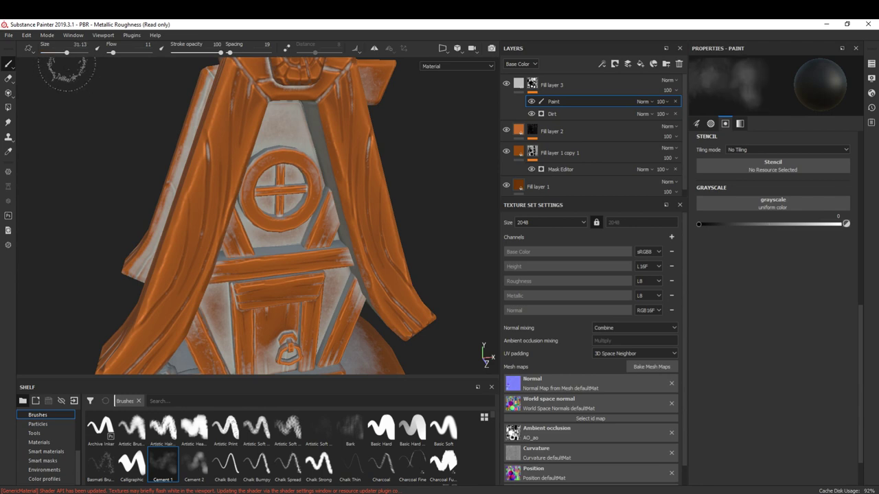
pyautogui.keyDown('alt'); pyautogui.moveTo(484, 180); pyautogui.dragTo(282, 130); pyautogui.keyUp('alt')
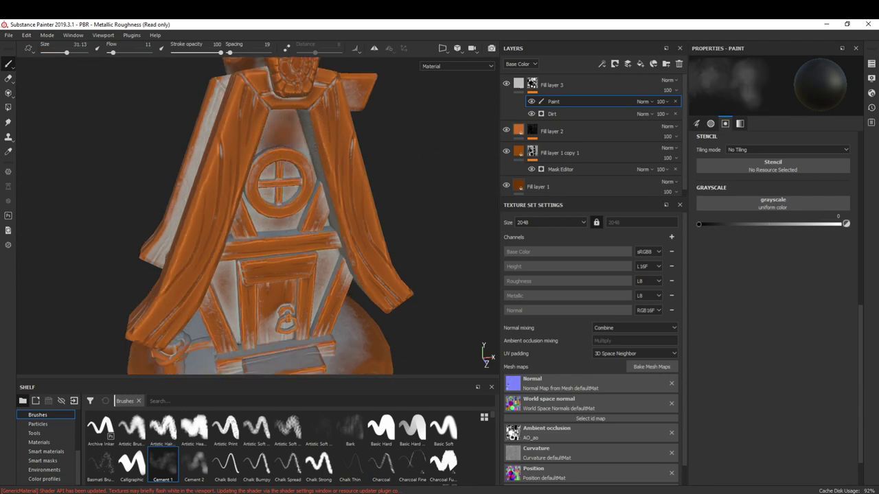
pyautogui.moveTo(116, 53); pyautogui.dragTo(118, 53)
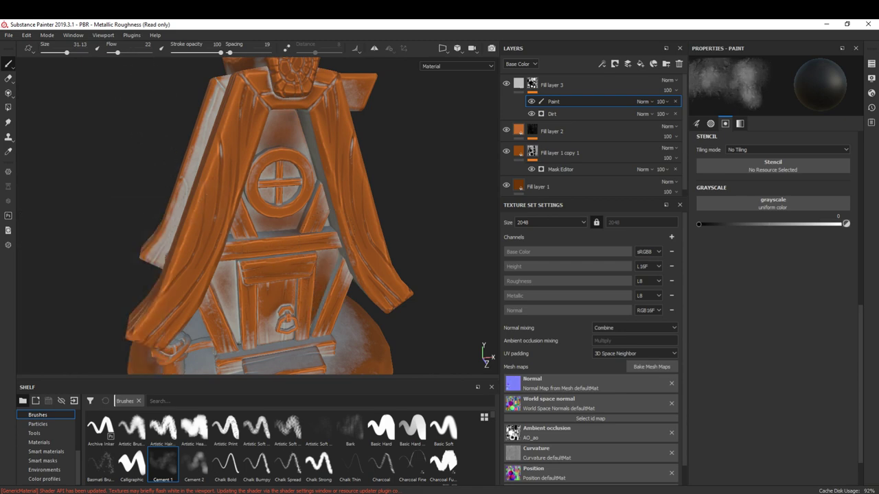
pyautogui.keyDown('alt'); pyautogui.moveTo(275, 206); pyautogui.dragTo(316, 206); pyautogui.keyUp('alt')
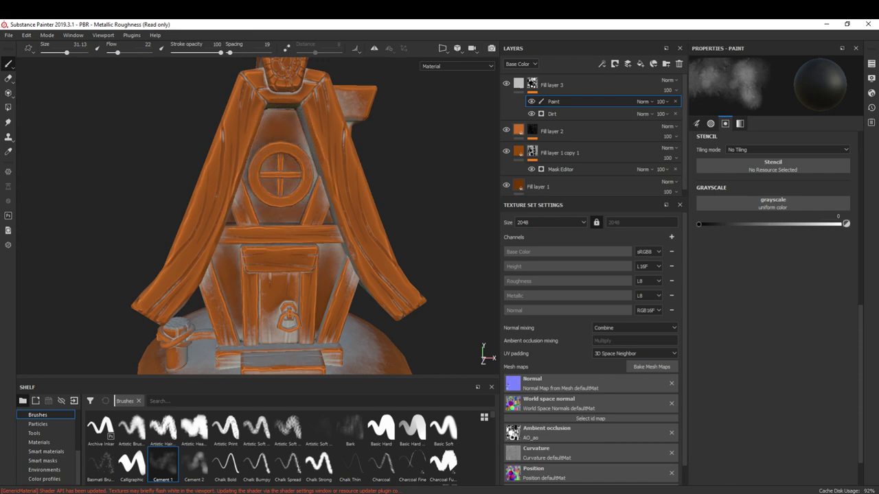
# - Paint dirt strokes over the hut's front, sides and roof
pyautogui.keyDown('alt'); pyautogui.moveTo(401, 166); pyautogui.dragTo(420, 139); pyautogui.keyUp('alt')
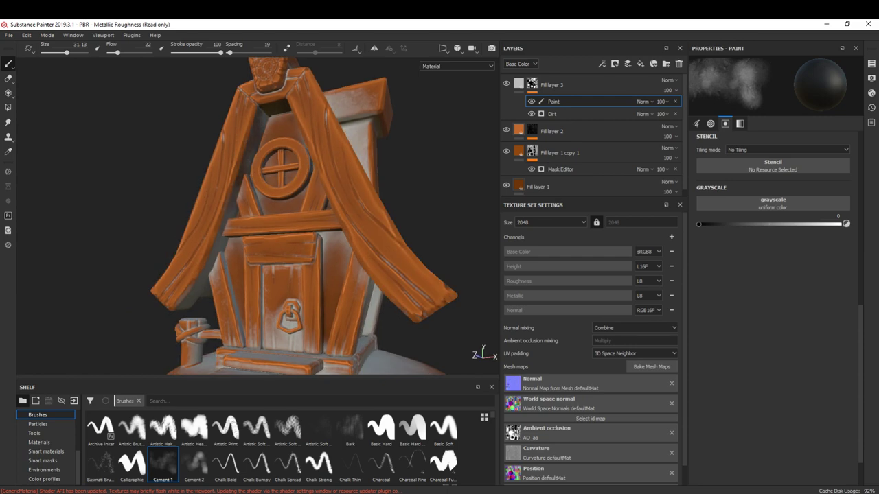
pyautogui.keyDown('alt'); pyautogui.moveTo(453, 169); pyautogui.dragTo(110, 65); pyautogui.keyUp('alt')
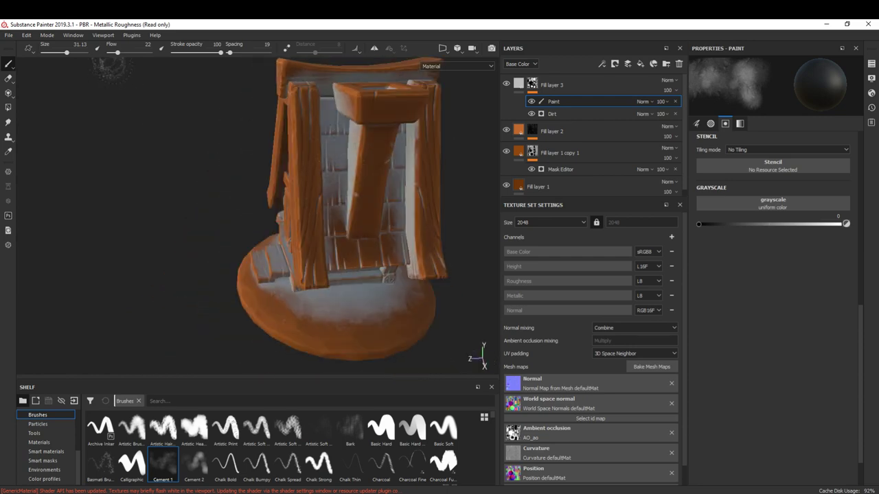
pyautogui.keyDown('alt'); pyautogui.moveTo(343, 206); pyautogui.dragTo(384, 226); pyautogui.keyUp('alt')
pyautogui.keyDown('alt'); pyautogui.moveTo(183, 201); pyautogui.dragTo(446, 276); pyautogui.keyUp('alt')
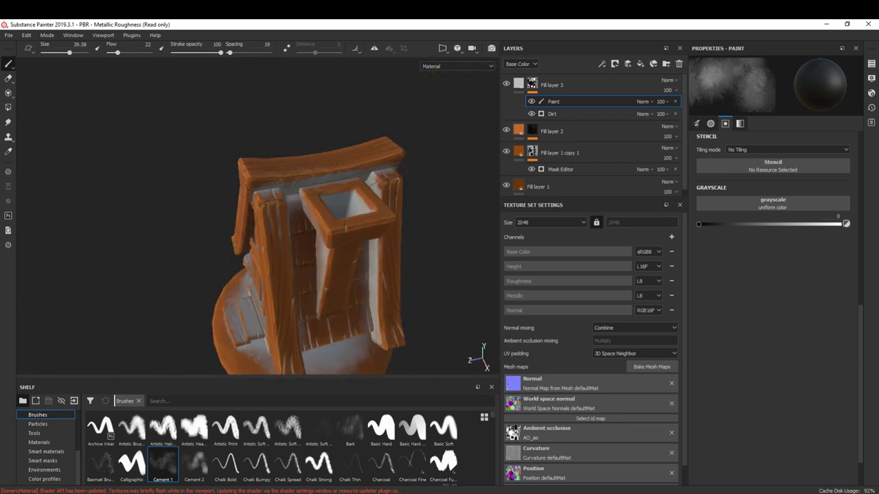
pyautogui.moveTo(460, 232)
pyautogui.keyDown('alt'); pyautogui.mouseDown()
pyautogui.moveTo(431, 268)
pyautogui.moveTo(453, 271)
pyautogui.mouseUp(); pyautogui.keyUp('alt')
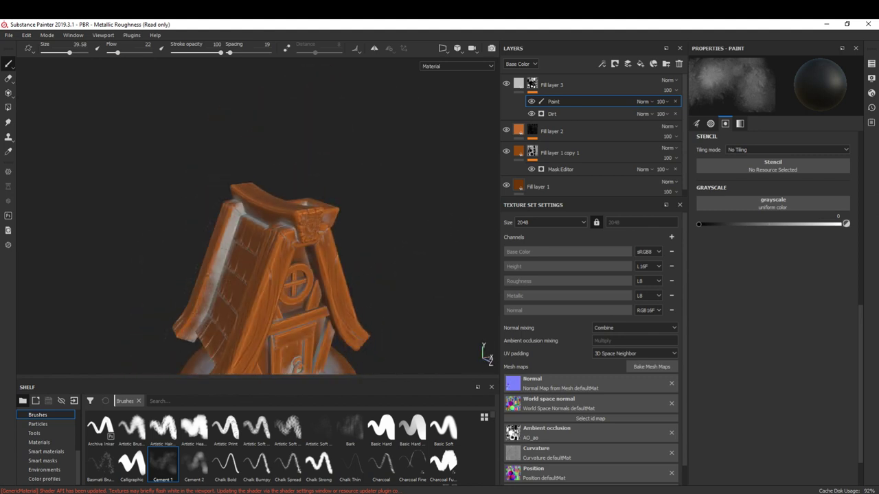
pyautogui.keyDown('alt'); pyautogui.moveTo(387, 189); pyautogui.dragTo(398, 240); pyautogui.keyUp('alt')
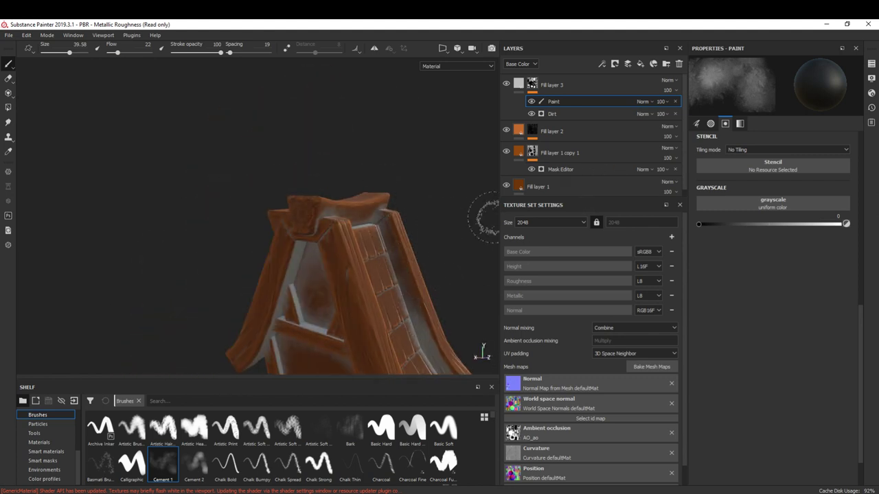
pyautogui.keyDown('alt'); pyautogui.moveTo(449, 226); pyautogui.dragTo(353, 141); pyautogui.keyUp('alt')
pyautogui.keyDown('alt'); pyautogui.moveTo(346, 323); pyautogui.dragTo(295, 319); pyautogui.keyUp('alt')
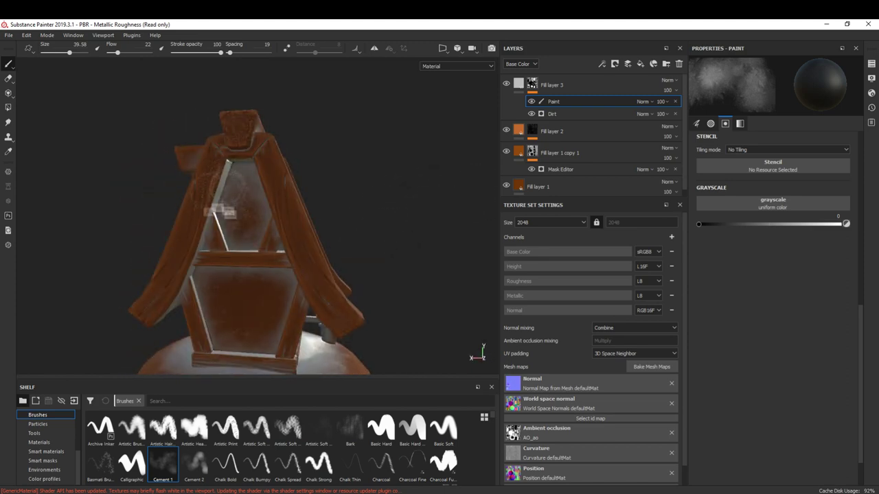
pyautogui.keyDown('alt'); pyautogui.moveTo(358, 176); pyautogui.dragTo(402, 169); pyautogui.keyUp('alt')
pyautogui.keyDown('alt'); pyautogui.moveTo(412, 206); pyautogui.dragTo(329, 199); pyautogui.keyUp('alt')
pyautogui.moveTo(140, 313)
pyautogui.keyDown('alt'); pyautogui.mouseDown()
pyautogui.moveTo(412, 185)
pyautogui.moveTo(330, 233)
pyautogui.moveTo(233, 243)
pyautogui.mouseUp(); pyautogui.keyUp('alt')
# - Paint more dirt close-up on the front, then open Fill layer 3's base colour to darken it
pyautogui.keyDown('alt'); pyautogui.moveTo(196, 296); pyautogui.dragTo(224, 335); pyautogui.keyUp('alt')
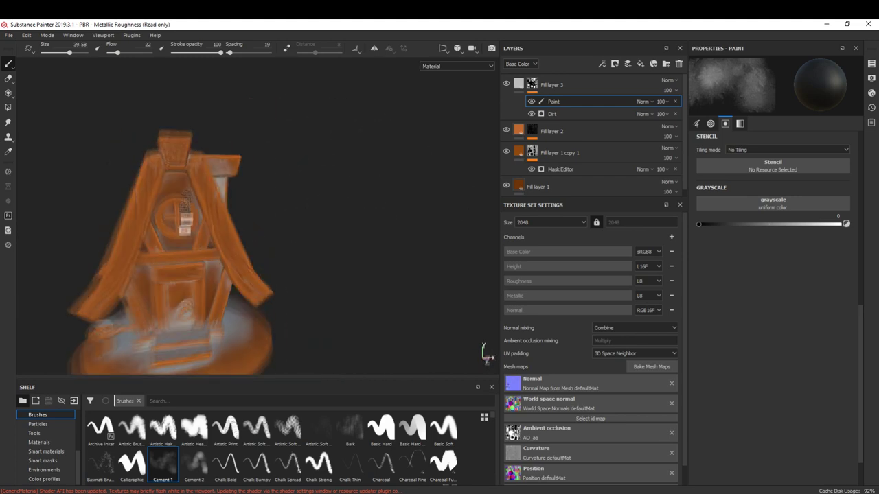
pyautogui.scroll(3, 223, 335)
pyautogui.scroll(-3, 206, 317)
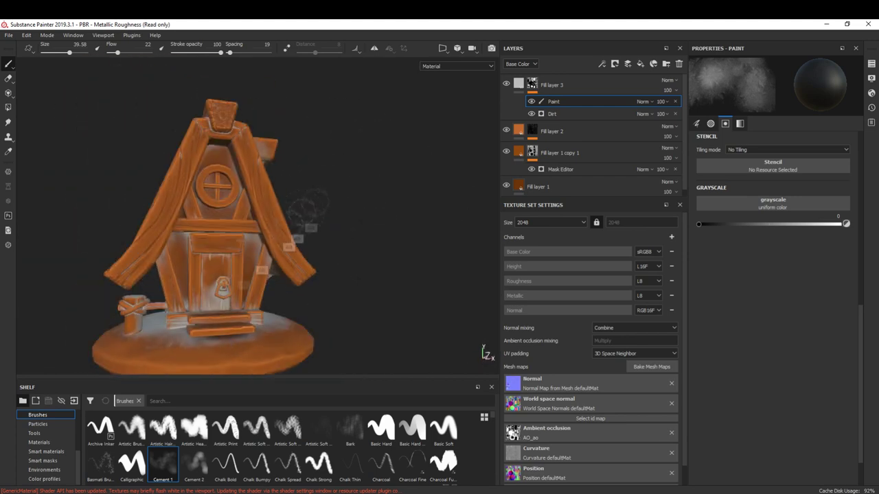
pyautogui.moveTo(419, 206)
pyautogui.keyDown('alt'); pyautogui.mouseDown()
pyautogui.moveTo(362, 314)
pyautogui.moveTo(417, 274)
pyautogui.moveTo(304, 313)
pyautogui.moveTo(154, 264)
pyautogui.moveTo(300, 138)
pyautogui.moveTo(305, 144)
pyautogui.moveTo(137, 245)
pyautogui.moveTo(106, 302)
pyautogui.mouseUp(); pyautogui.keyUp('alt')
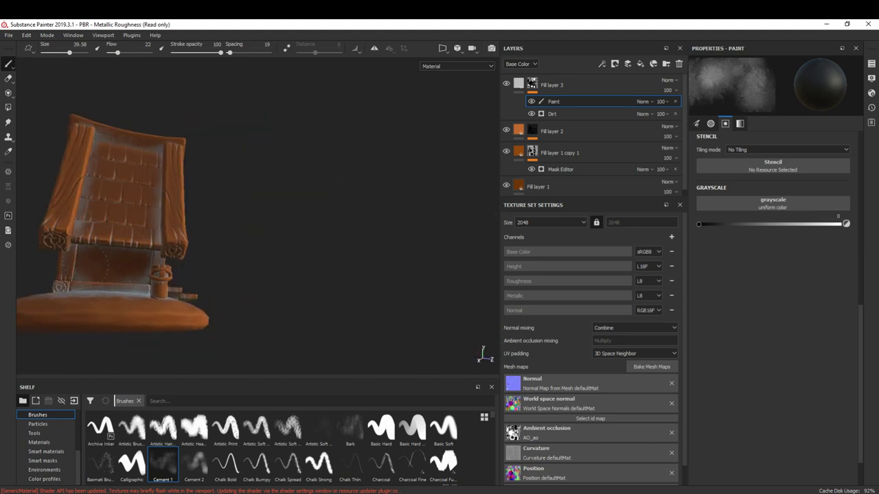
pyautogui.moveTo(123, 260)
pyautogui.keyDown('alt'); pyautogui.mouseDown()
pyautogui.moveTo(254, 274)
pyautogui.moveTo(274, 196)
pyautogui.moveTo(480, 169)
pyautogui.moveTo(440, 178)
pyautogui.mouseUp(); pyautogui.keyUp('alt')
pyautogui.moveTo(439, 179)
pyautogui.keyDown('alt'); pyautogui.mouseDown(button='middle')
pyautogui.moveTo(363, 197)
pyautogui.moveTo(480, 206)
pyautogui.mouseUp(button='middle'); pyautogui.keyUp('alt')
pyautogui.moveTo(234, 185)
pyautogui.keyDown('alt'); pyautogui.mouseDown()
pyautogui.moveTo(371, 182)
pyautogui.moveTo(236, 196)
pyautogui.moveTo(171, 261)
pyautogui.moveTo(96, 295)
pyautogui.moveTo(334, 265)
pyautogui.moveTo(294, 196)
pyautogui.moveTo(337, 218)
pyautogui.moveTo(268, 218)
pyautogui.moveTo(329, 206)
pyautogui.moveTo(195, 192)
pyautogui.mouseUp(); pyautogui.keyUp('alt')
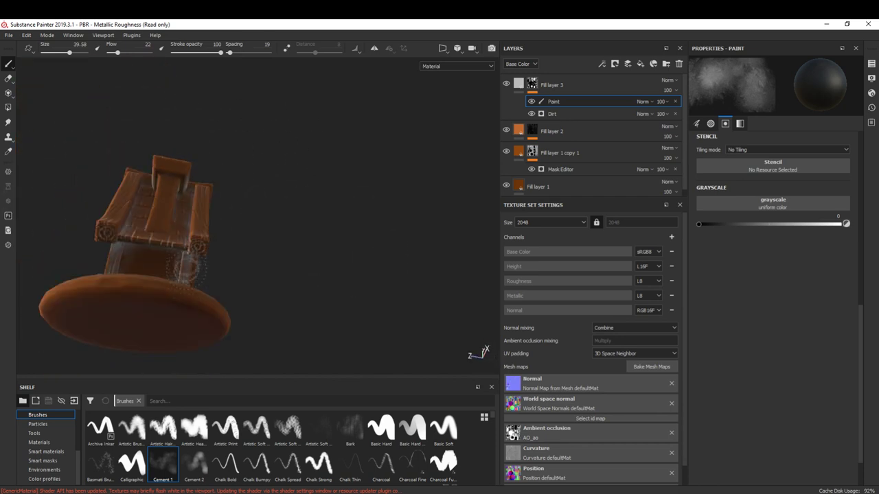
pyautogui.moveTo(296, 270)
pyautogui.keyDown('alt'); pyautogui.mouseDown()
pyautogui.moveTo(347, 241)
pyautogui.moveTo(501, 280)
pyautogui.moveTo(474, 275)
pyautogui.moveTo(264, 155)
pyautogui.mouseUp(); pyautogui.keyUp('alt')
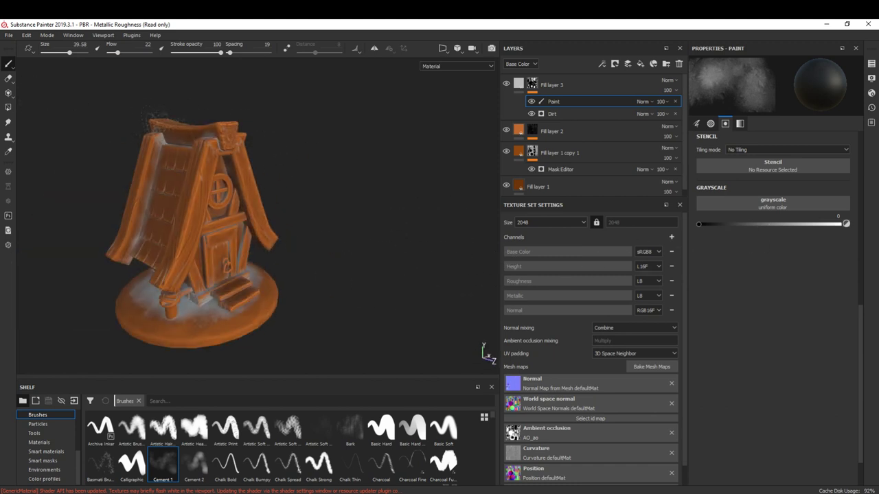
pyautogui.click(552, 85)
pyautogui.click(772, 275)
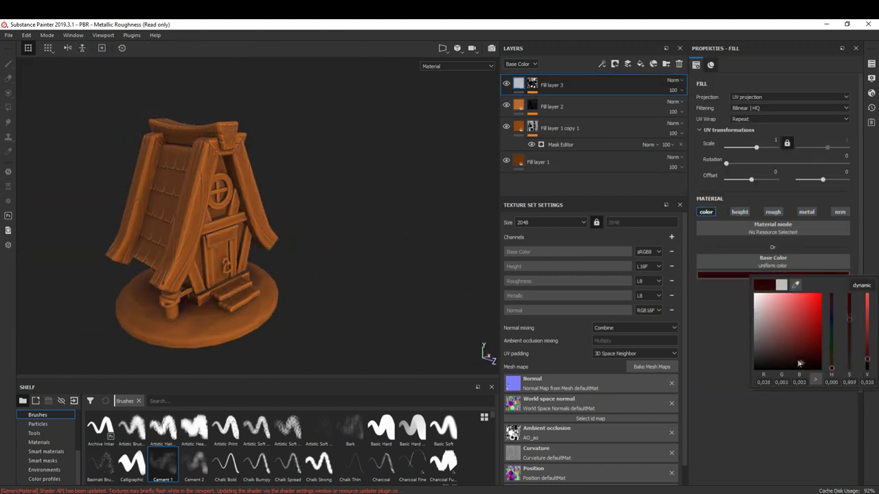
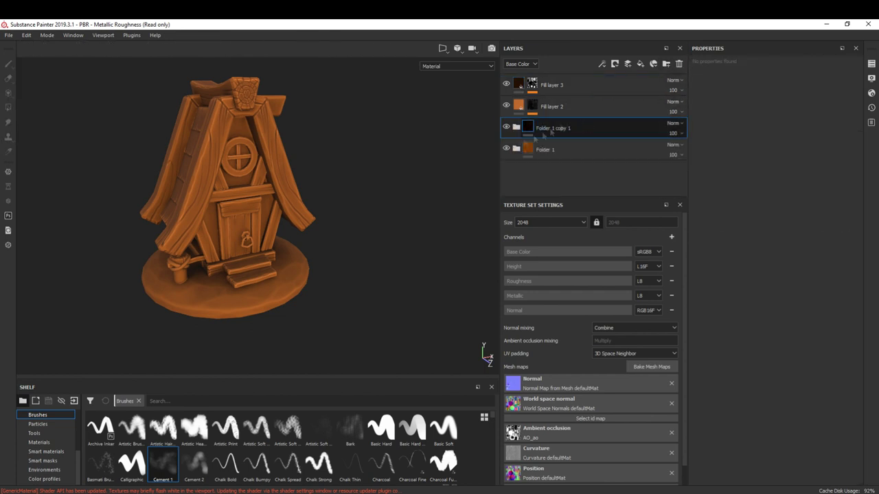
# - Change the copied folder's fill layer base colour to a brighter blue
pyautogui.click(801, 274)
pyautogui.click(833, 330)
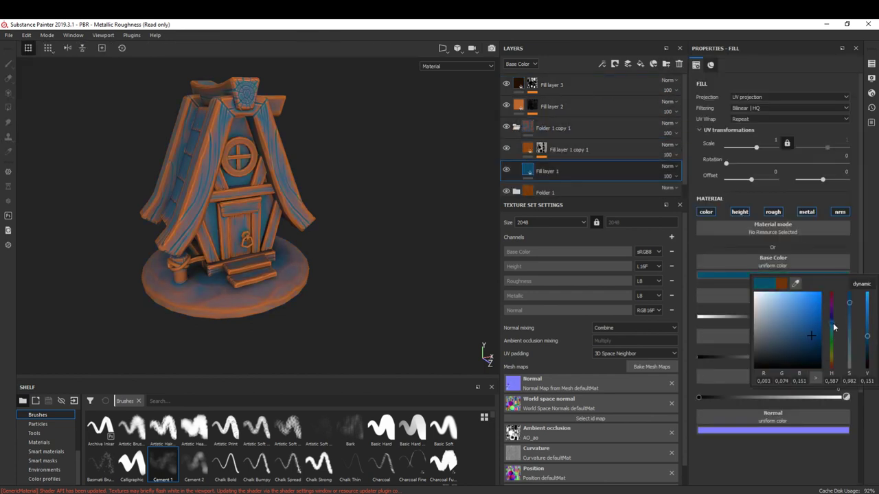
pyautogui.click(817, 316)
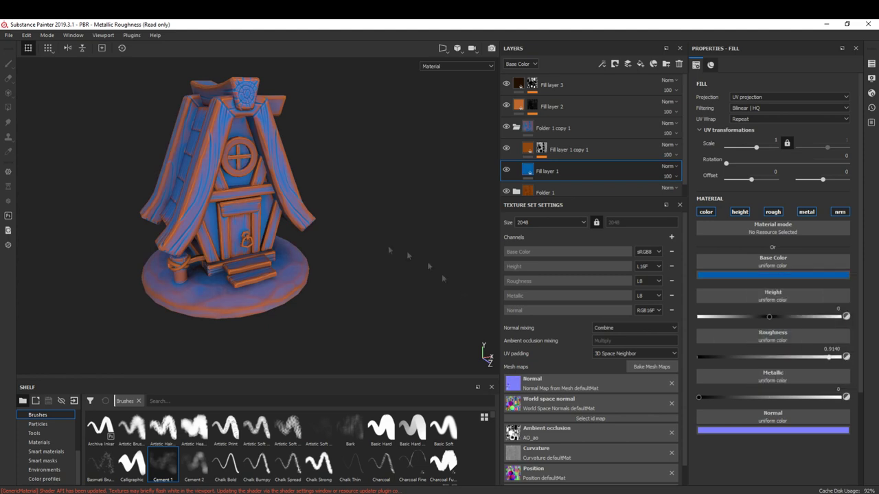
pyautogui.keyDown('alt'); pyautogui.moveTo(442, 274); pyautogui.dragTo(399, 259); pyautogui.keyUp('alt')
pyautogui.click(532, 151)
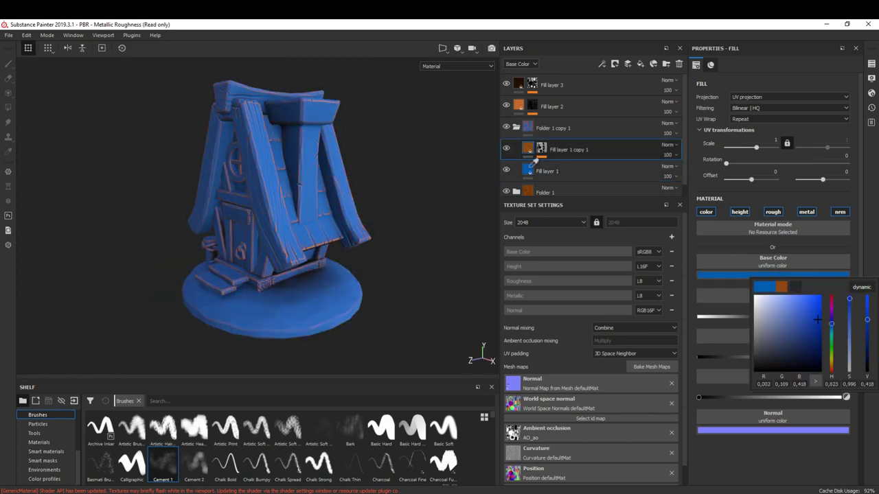
# - Black-mask the blue folder, polygon-fill the roof shingles, and move it above Fill layer 2
pyautogui.click(560, 128)
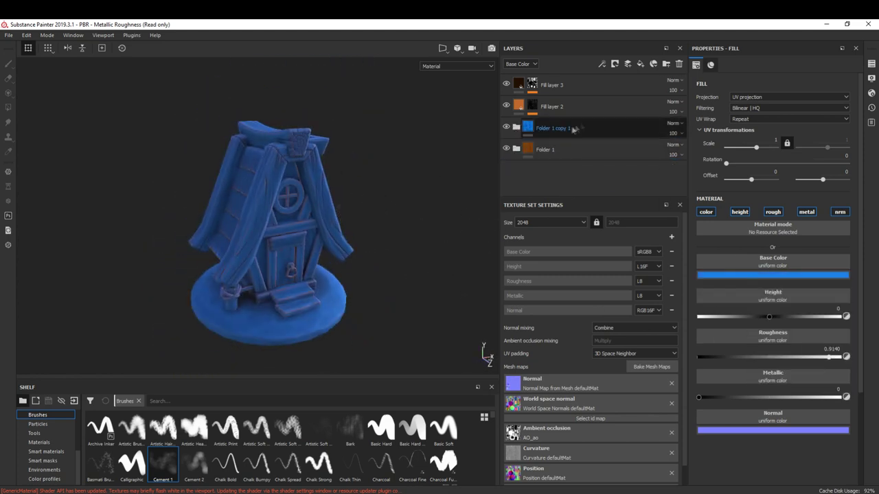
pyautogui.press('4')
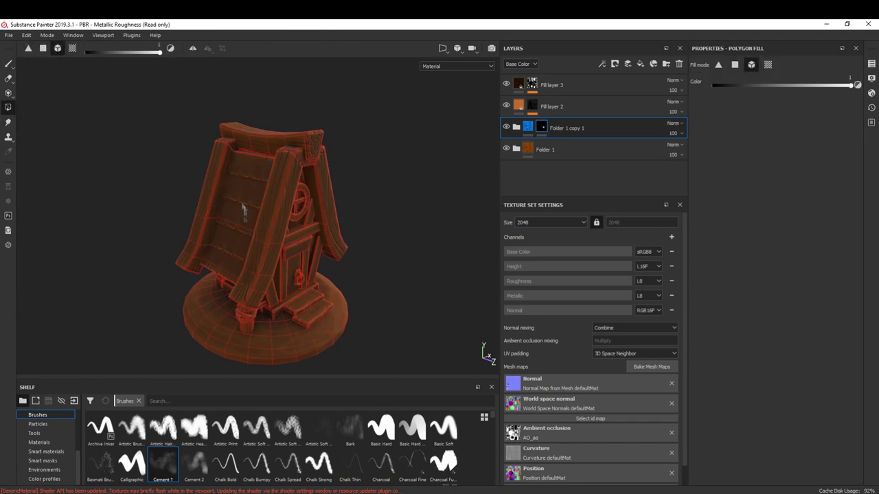
pyautogui.keyDown('alt'); pyautogui.moveTo(419, 190); pyautogui.dragTo(357, 206); pyautogui.keyUp('alt')
pyautogui.press('1')
pyautogui.moveTo(559, 128); pyautogui.dragTo(559, 107)
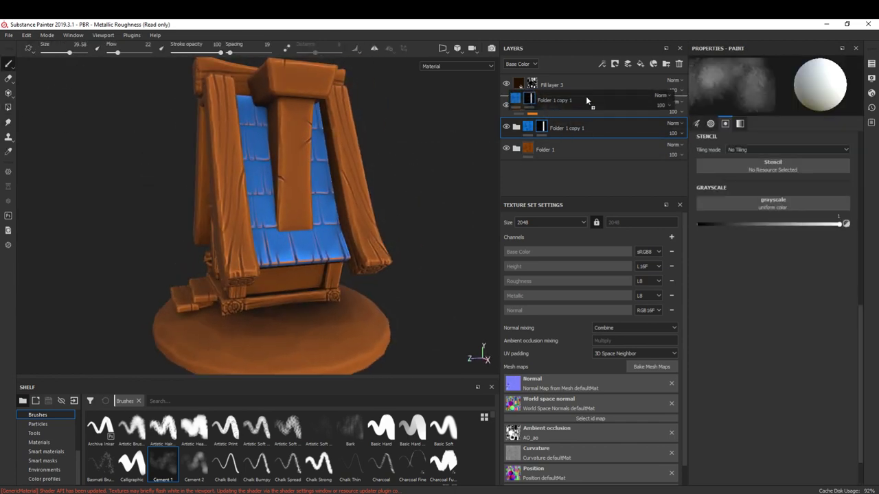
pyautogui.moveTo(281, 204)
pyautogui.keyDown('alt'); pyautogui.mouseDown()
pyautogui.moveTo(342, 236)
pyautogui.moveTo(384, 227)
pyautogui.mouseUp(); pyautogui.keyUp('alt')
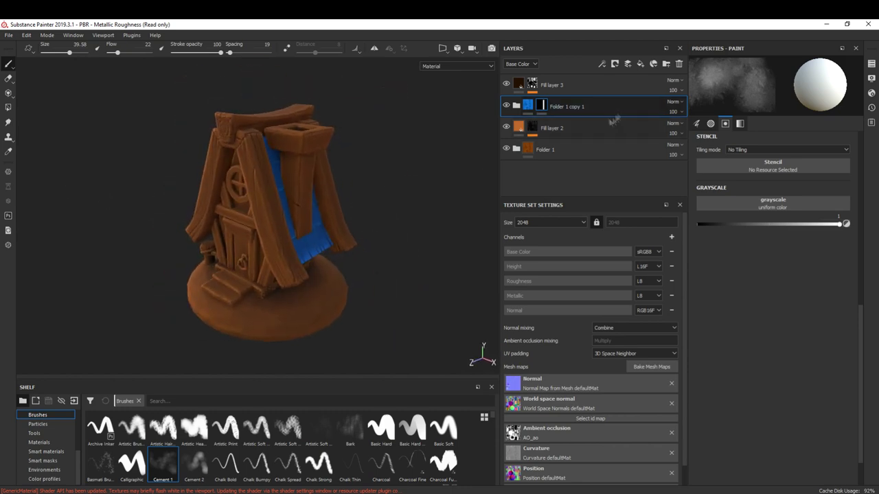
# - Duplicate the wood folder Folder 1 and expand the new copy
pyautogui.click(588, 127)
pyautogui.click(579, 151)
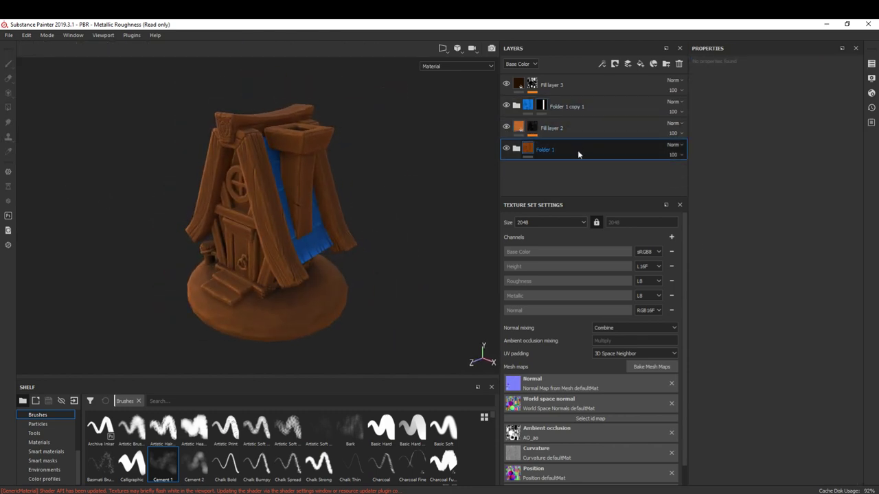
pyautogui.click(519, 149)
pyautogui.click(549, 159)
# - Recolour Fill layer 1 copy 1 from orange to red for the chimney
pyautogui.click(772, 275)
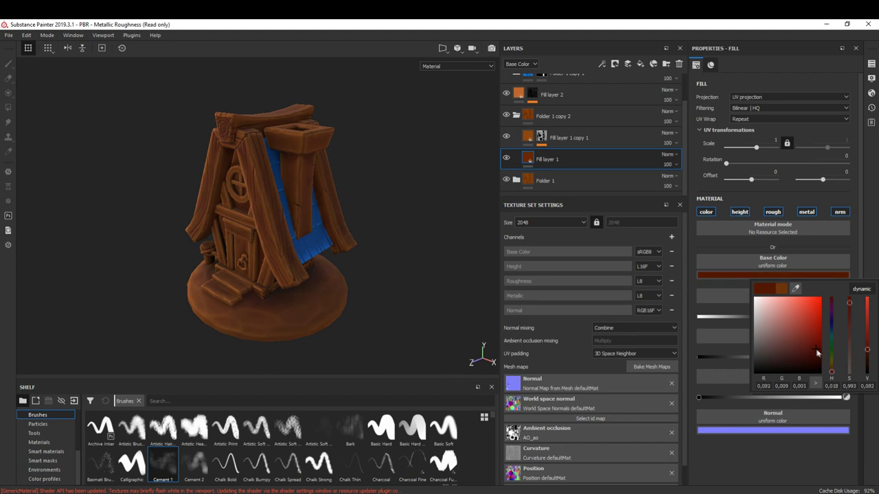
pyautogui.click(570, 140)
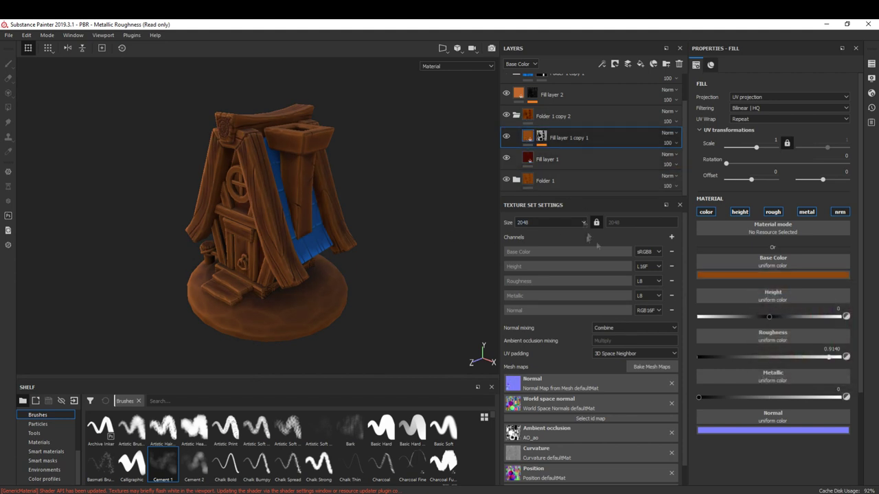
pyautogui.click(790, 281)
pyautogui.moveTo(769, 322); pyautogui.dragTo(809, 314)
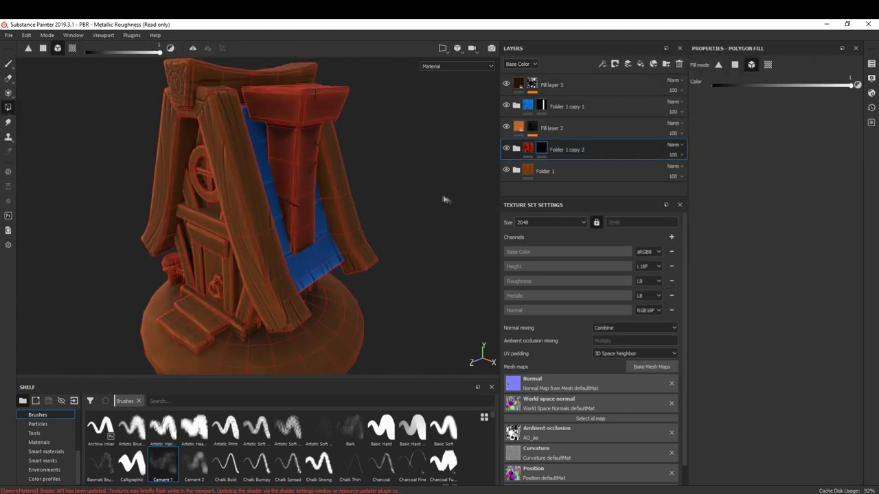
pyautogui.press('1')
pyautogui.moveTo(94, 200)
pyautogui.keyDown('alt'); pyautogui.mouseDown()
pyautogui.moveTo(69, 245)
pyautogui.moveTo(154, 240)
pyautogui.mouseUp(); pyautogui.keyUp('alt')
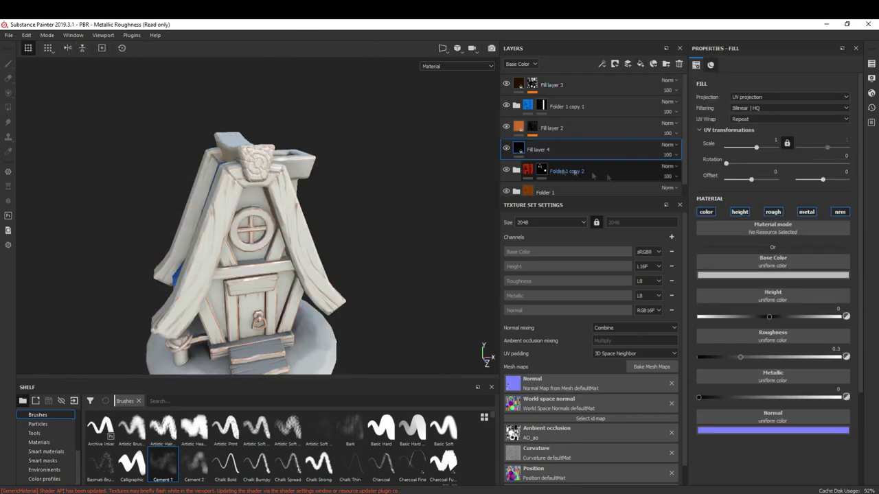
# - Give Fill layer 4 a near-black base colour and a black mask, then polygon-fill it
pyautogui.click(778, 275)
pyautogui.click(760, 360)
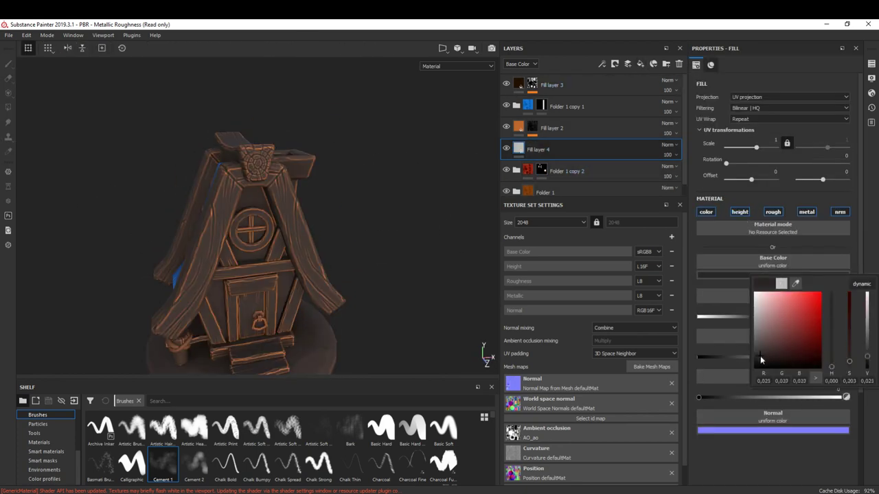
pyautogui.rightClick(587, 149)
pyautogui.click(607, 27)
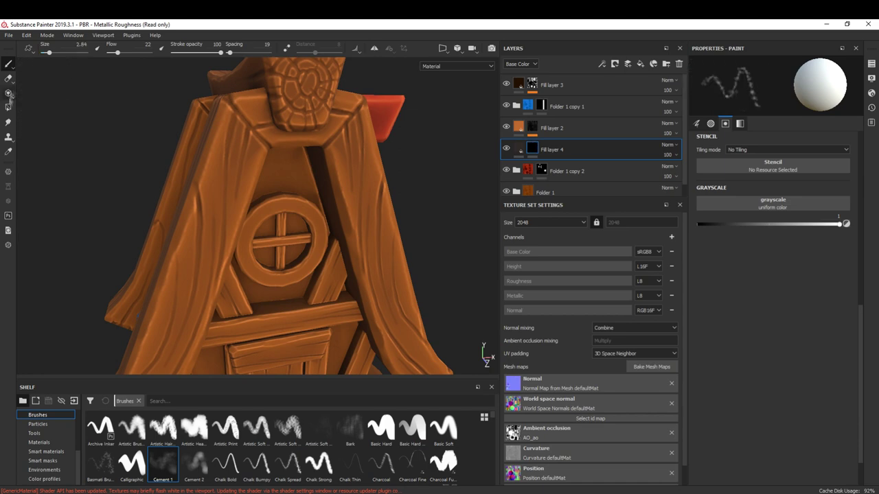
pyautogui.click(131, 463)
pyautogui.press('4')
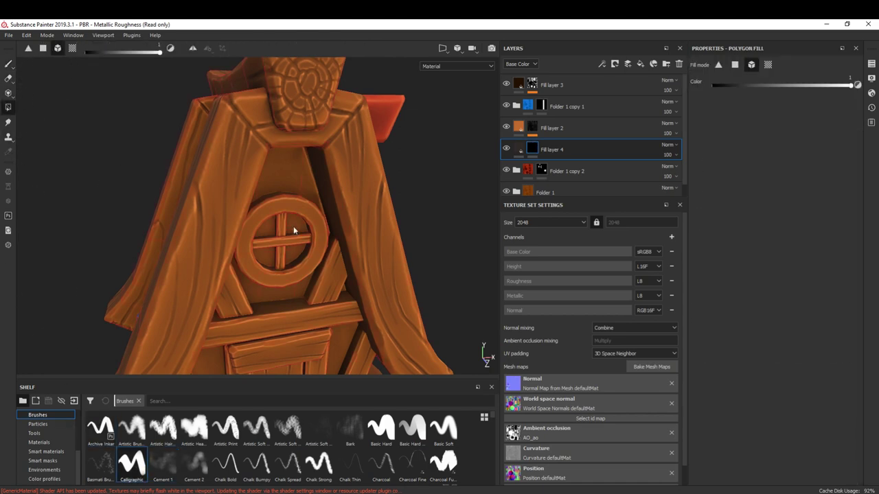
pyautogui.press('1')
pyautogui.keyDown('alt'); pyautogui.moveTo(293, 230); pyautogui.dragTo(232, 239); pyautogui.keyUp('alt')
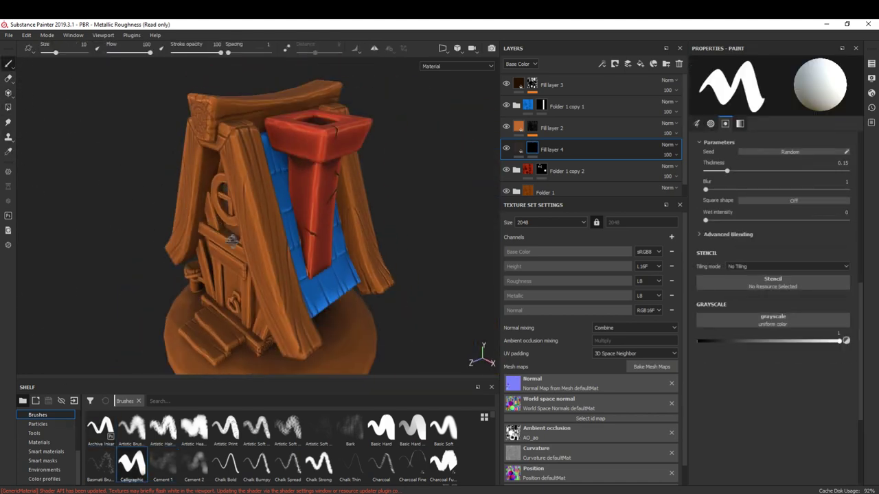
# - Add a Mask Editor generator with Global Balance 0.37 and Global Blur 2.4
pyautogui.click(570, 153)
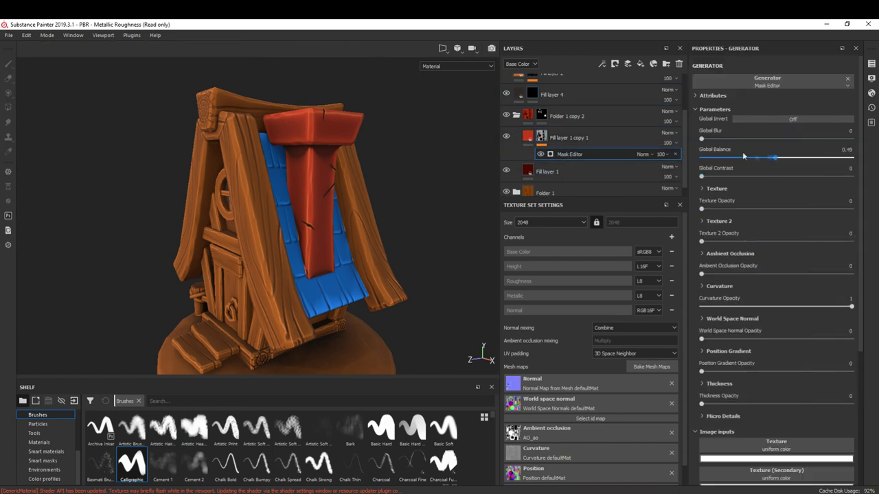
pyautogui.moveTo(762, 155); pyautogui.dragTo(756, 158)
pyautogui.keyDown('alt'); pyautogui.moveTo(440, 268); pyautogui.dragTo(485, 269); pyautogui.keyUp('alt')
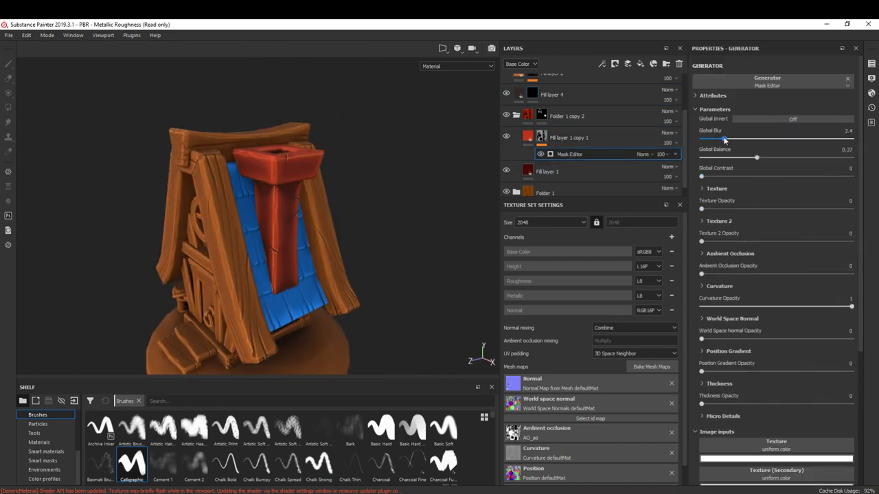
# - Open the base colour of Fill layer 1 in the chimney folder
pyautogui.keyDown('alt'); pyautogui.moveTo(288, 261); pyautogui.dragTo(329, 261); pyautogui.keyUp('alt')
pyautogui.click(548, 172)
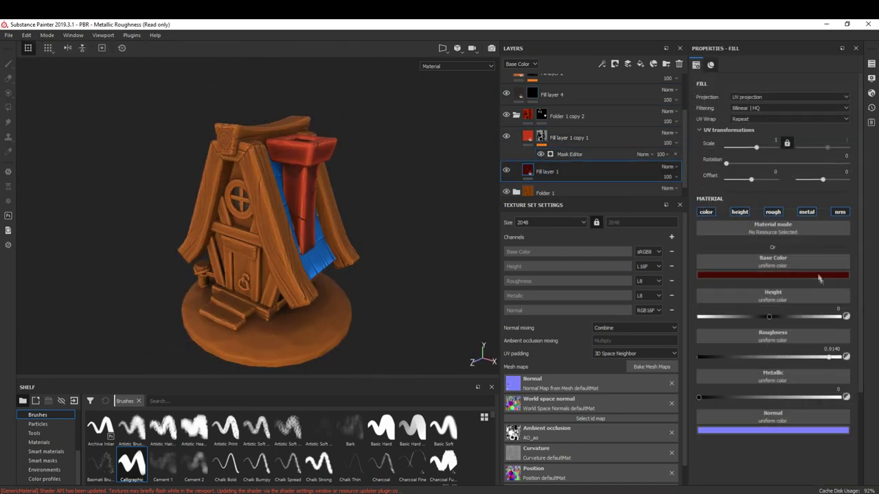
pyautogui.click(721, 275)
pyautogui.keyDown('alt'); pyautogui.moveTo(395, 266); pyautogui.dragTo(402, 273); pyautogui.keyUp('alt')
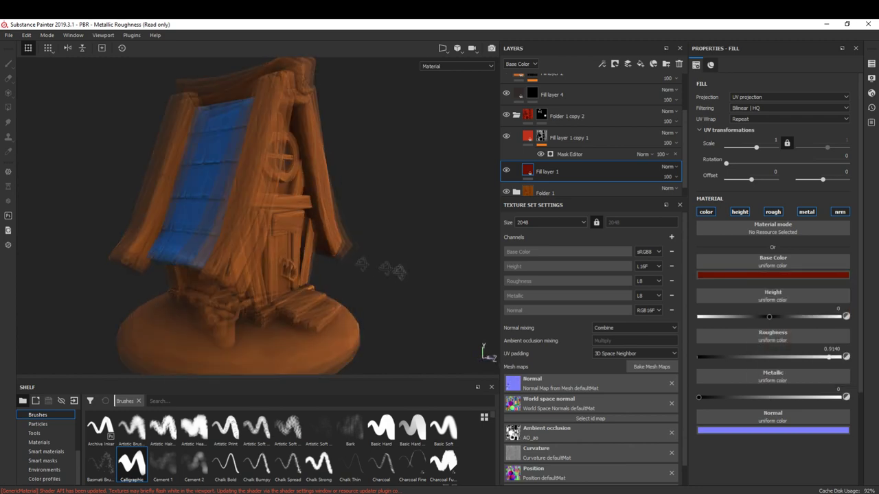
# - Lighten the wall fill layer's base colour to a pale grey-white
pyautogui.click(595, 181)
pyautogui.scroll(-2, 595, 165)
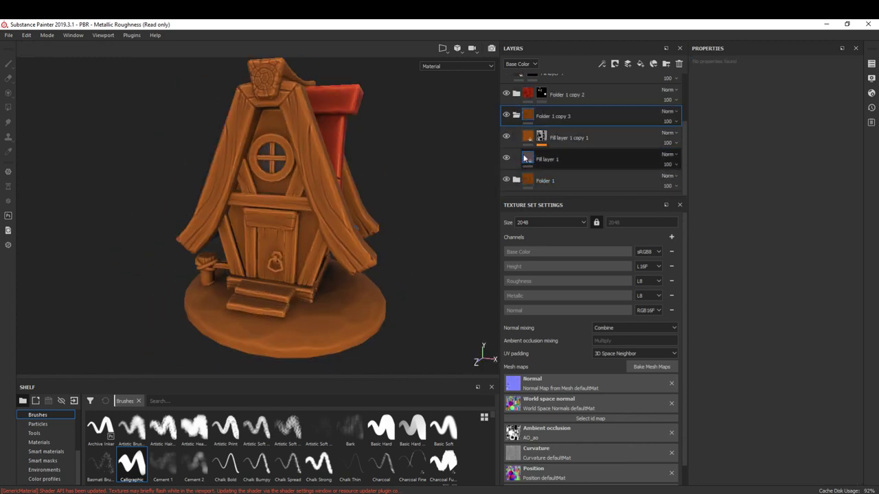
pyautogui.click(547, 159)
pyautogui.click(800, 275)
pyautogui.click(757, 337)
pyautogui.moveTo(757, 337); pyautogui.dragTo(758, 324)
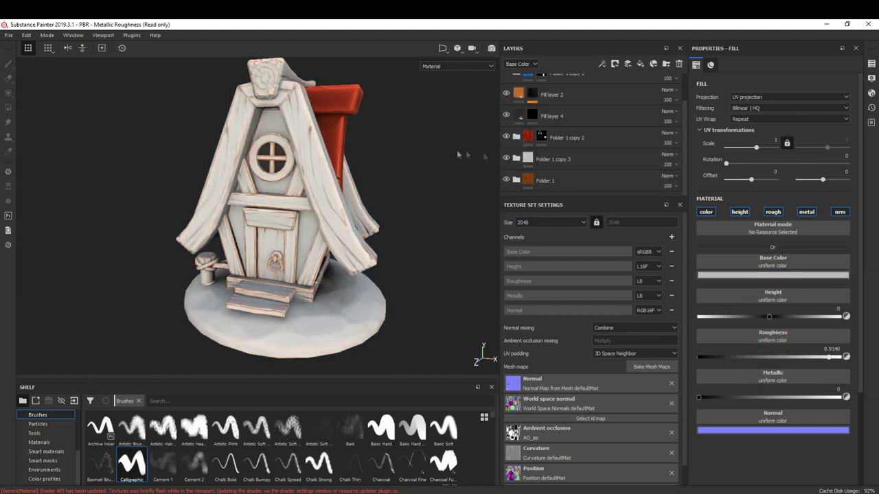
pyautogui.click(758, 276)
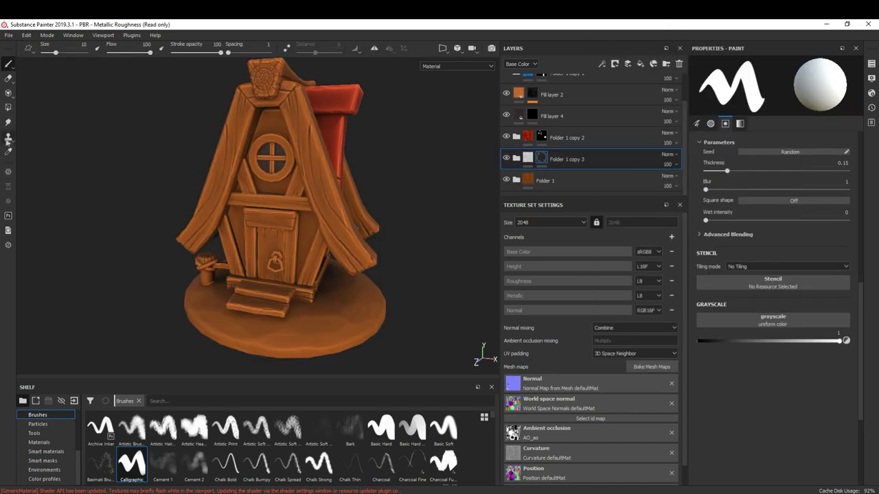
# - Move the white wall folder, Folder 1 copy 3, under Folder 1 copy 1
pyautogui.keyDown('alt'); pyautogui.moveTo(381, 232); pyautogui.dragTo(73, 228); pyautogui.keyUp('alt')
pyautogui.press('1')
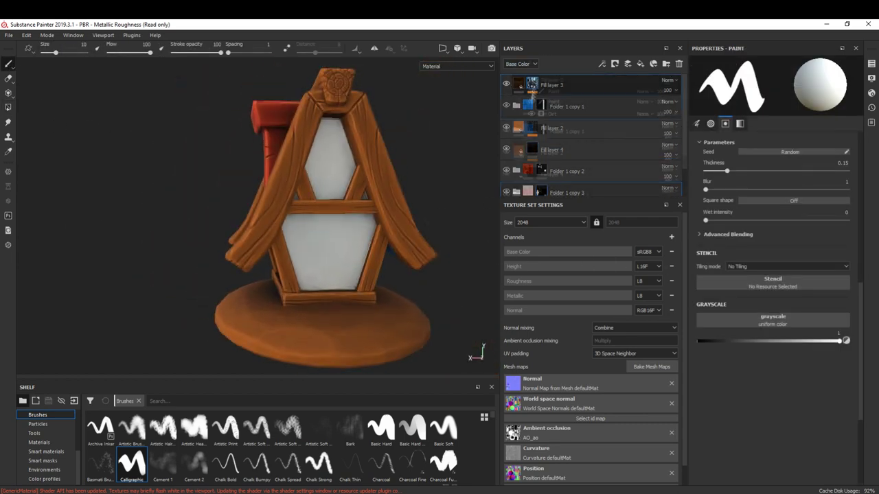
pyautogui.keyDown('alt'); pyautogui.moveTo(360, 199); pyautogui.dragTo(336, 201); pyautogui.keyUp('alt')
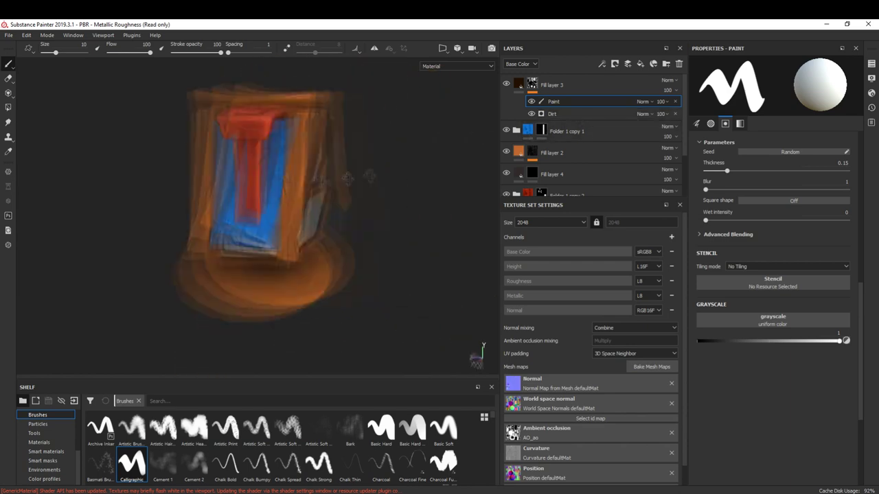
pyautogui.moveTo(335, 197)
pyautogui.keyDown('alt'); pyautogui.mouseDown()
pyautogui.moveTo(387, 208)
pyautogui.moveTo(402, 222)
pyautogui.mouseUp(); pyautogui.keyUp('alt')
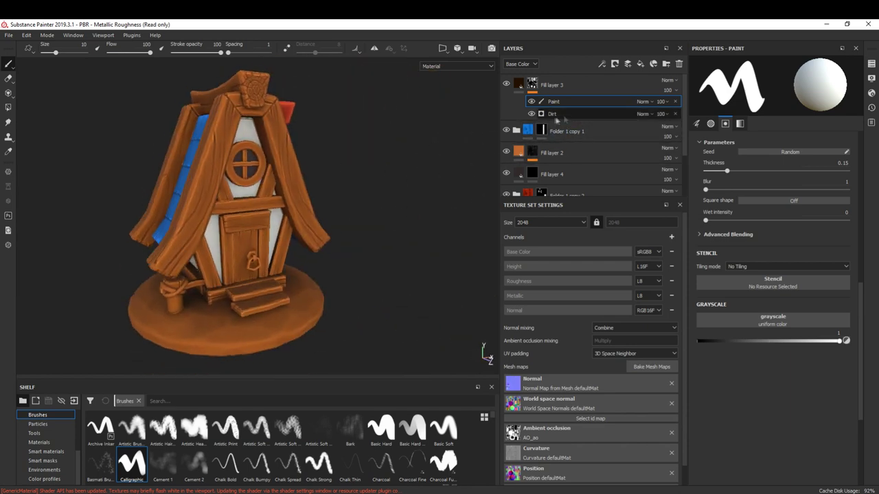
pyautogui.scroll(-2, 590, 158)
pyautogui.moveTo(599, 175); pyautogui.dragTo(578, 110)
pyautogui.moveTo(392, 186)
pyautogui.keyDown('alt'); pyautogui.mouseDown()
pyautogui.moveTo(381, 209)
pyautogui.moveTo(371, 206)
pyautogui.mouseUp(); pyautogui.keyUp('alt')
# - Polygon-fill the mask of the red chimney folder, Folder 1 copy 2
pyautogui.click(570, 181)
pyautogui.click(9, 108)
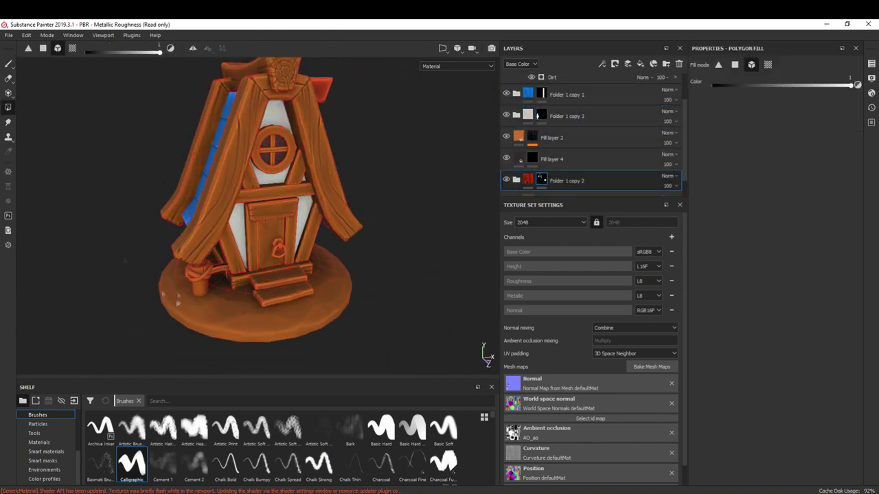
pyautogui.scroll(3, 239, 282)
pyautogui.press('1')
pyautogui.keyDown('alt'); pyautogui.moveTo(108, 271); pyautogui.dragTo(205, 227); pyautogui.keyUp('alt')
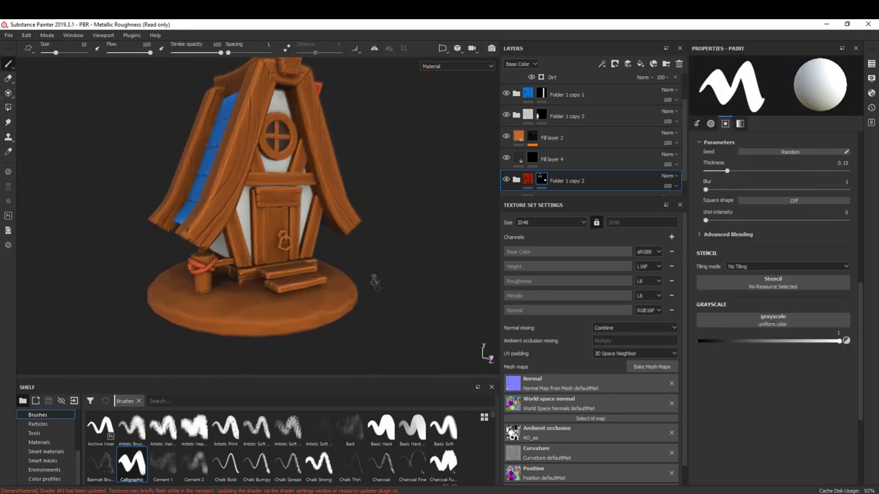
pyautogui.scroll(-1, 589, 179)
# - Duplicate Folder 1 to make a grass-coloured folder
pyautogui.click(589, 178)
pyautogui.click(640, 64)
pyautogui.click(773, 275)
# - Set the new folder's two fill layers to green and yellow-green
pyautogui.click(831, 349)
pyautogui.click(815, 326)
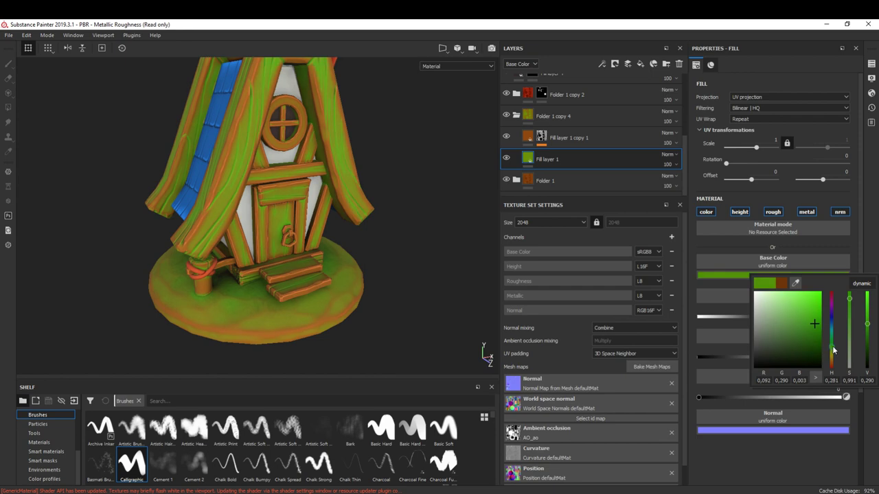
pyautogui.click(568, 137)
pyautogui.click(773, 276)
pyautogui.click(831, 349)
pyautogui.click(834, 363)
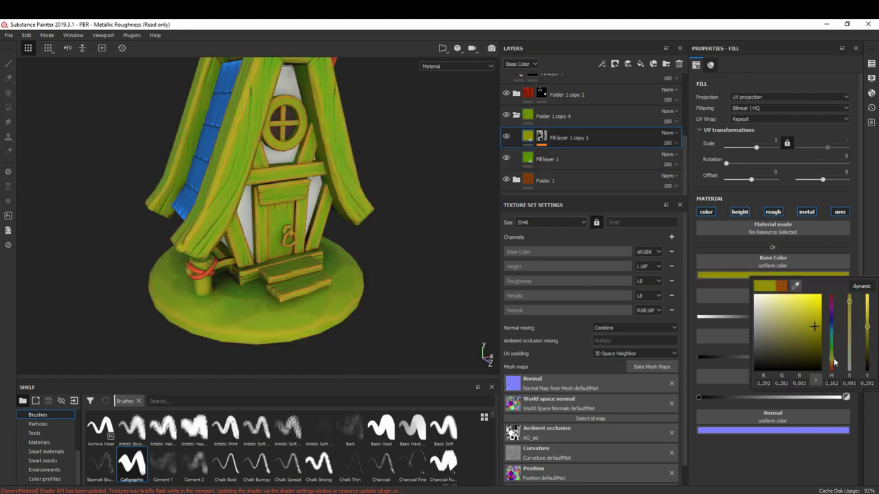
# - Polygon-fill the cottage's round base in the folder's mask to show green grass
pyautogui.click(8, 107)
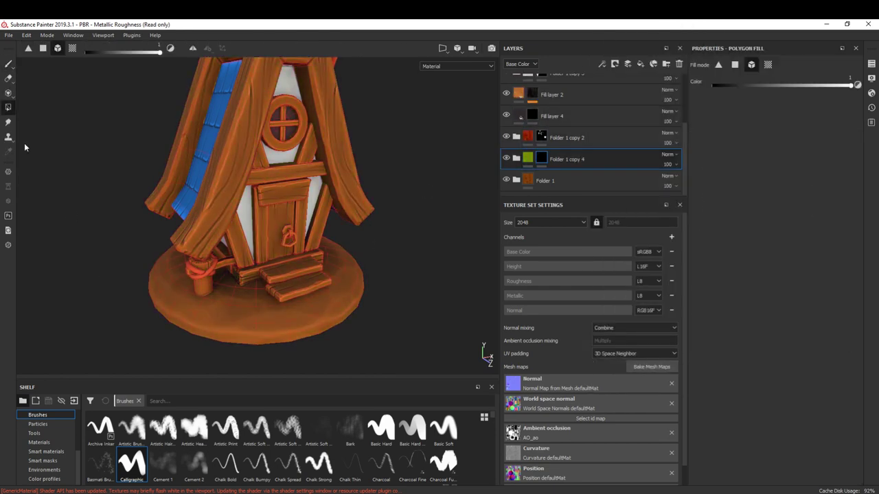
pyautogui.click(240, 318)
pyautogui.press('1')
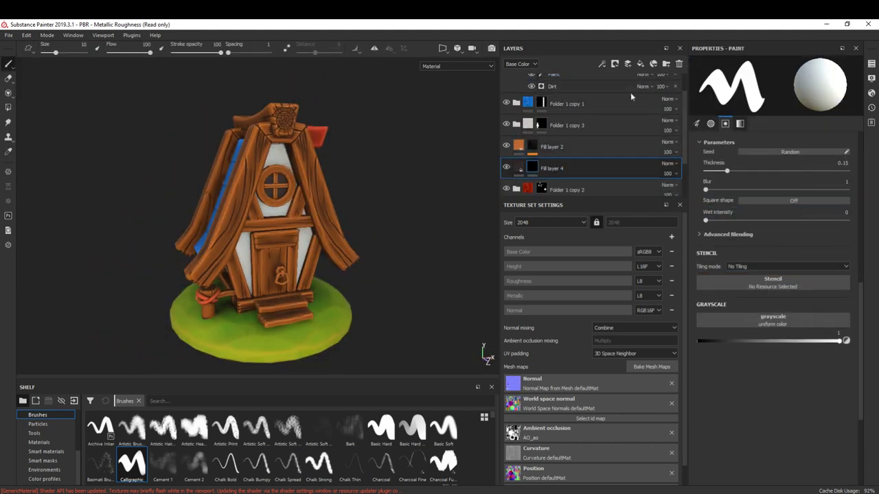
pyautogui.scroll(-2, 591, 138)
pyautogui.click(550, 159)
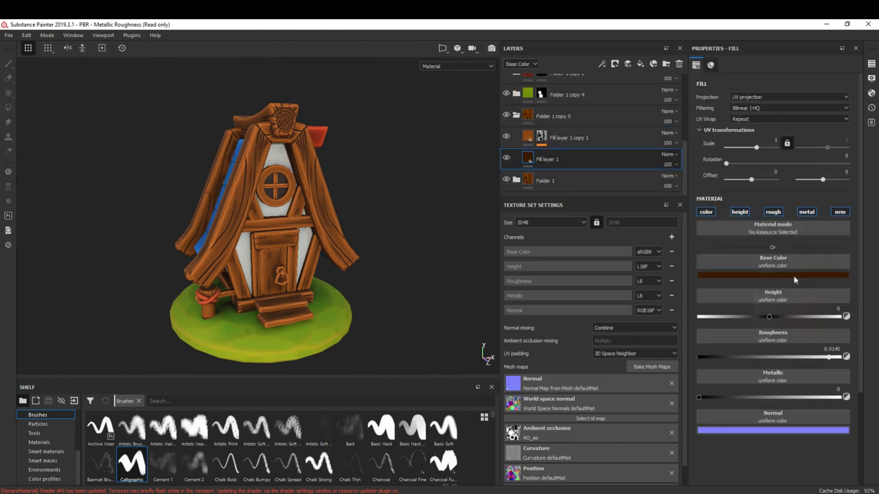
# - Darken the wood's base colour and lower its roughness
pyautogui.click(794, 276)
pyautogui.click(760, 346)
pyautogui.scroll(3, 434, 217)
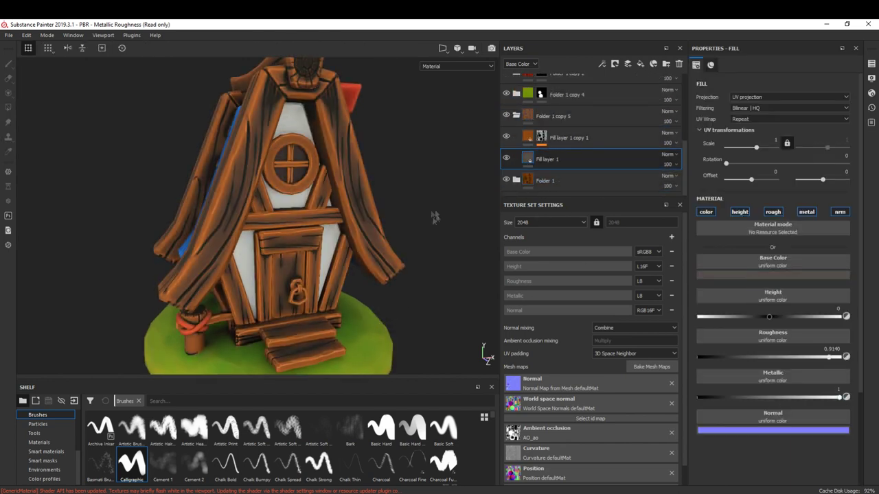
pyautogui.moveTo(832, 357); pyautogui.dragTo(783, 357)
# - Change the wood streak fill layer's colour to a grey tone
pyautogui.click(527, 136)
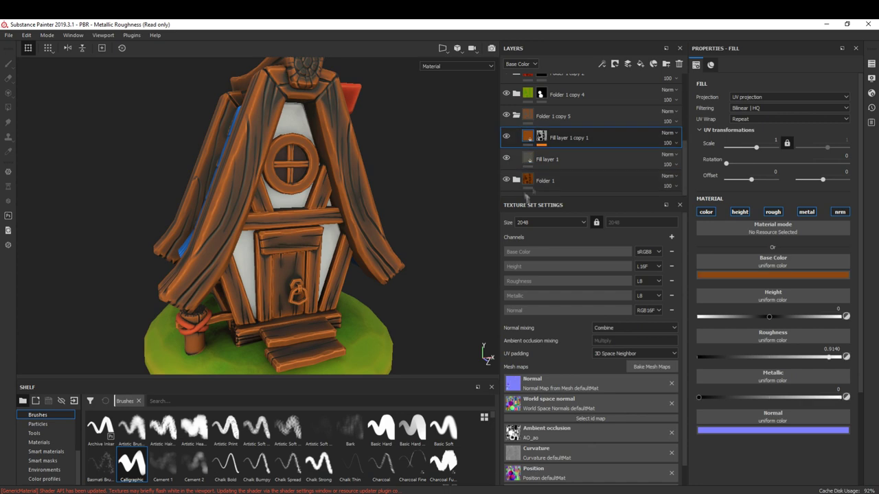
pyautogui.click(793, 274)
pyautogui.click(759, 346)
pyautogui.moveTo(759, 349); pyautogui.dragTo(757, 332)
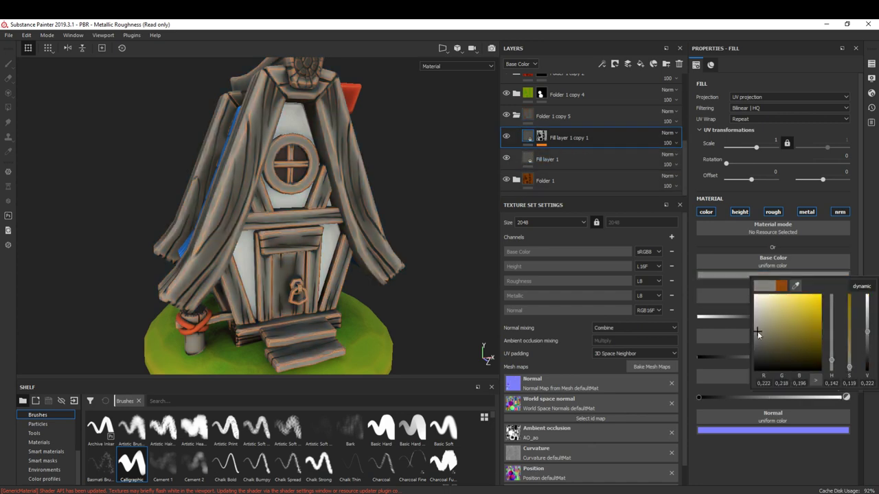
pyautogui.click(516, 120)
# - Duplicate the metal folder Folder 1 copy 5 and set Mask Editor to blur 0, balance 0.01
pyautogui.scroll(2, 590, 130)
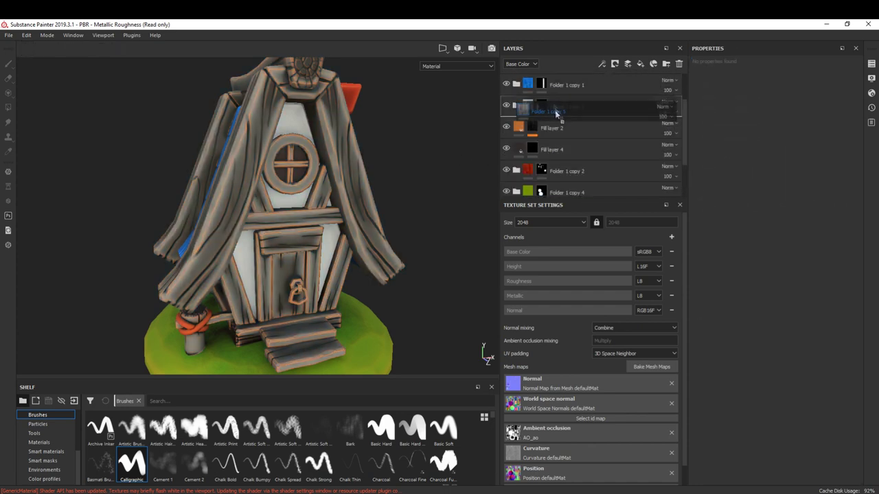
pyautogui.click(553, 128)
pyautogui.hotkey('ctrl', 'd')
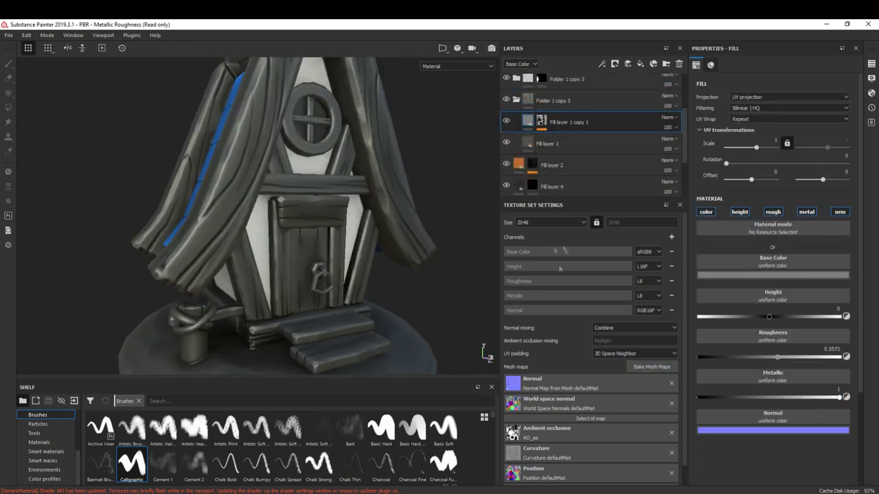
pyautogui.click(548, 144)
pyautogui.click(772, 275)
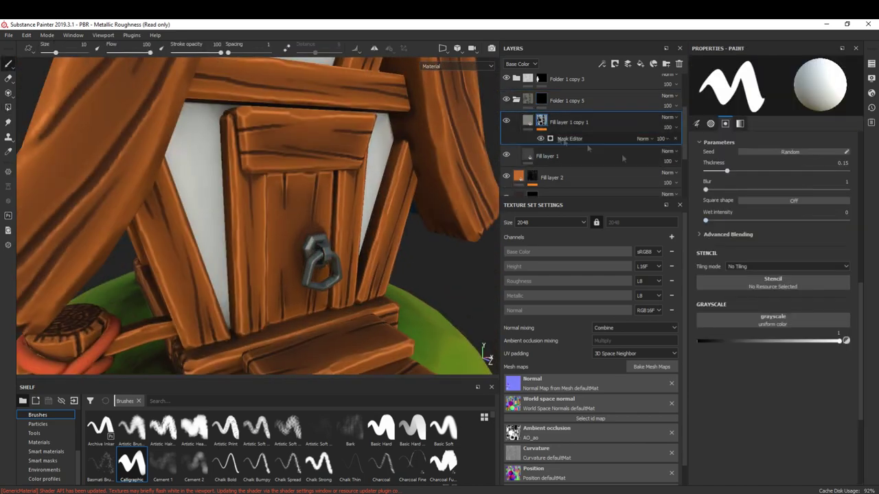
pyautogui.click(587, 139)
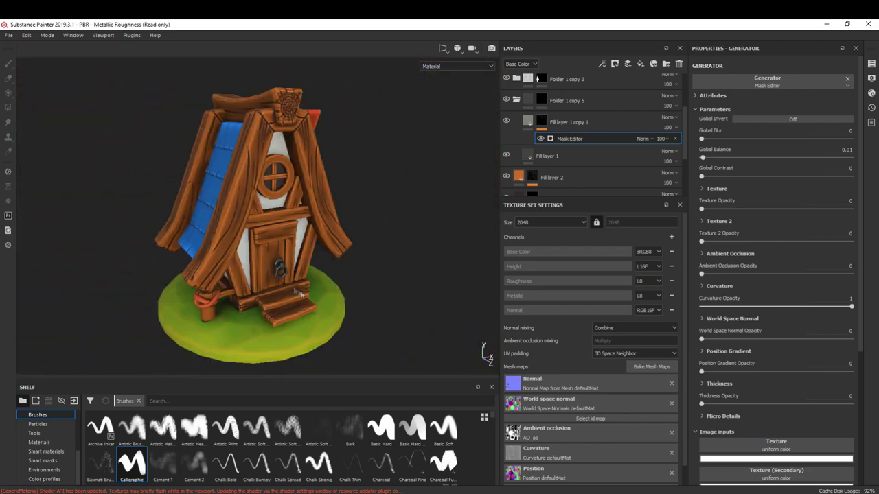
pyautogui.moveTo(274, 206)
pyautogui.keyDown('alt'); pyautogui.mouseDown()
pyautogui.moveTo(57, 210)
pyautogui.moveTo(283, 271)
pyautogui.mouseUp(); pyautogui.keyUp('alt')
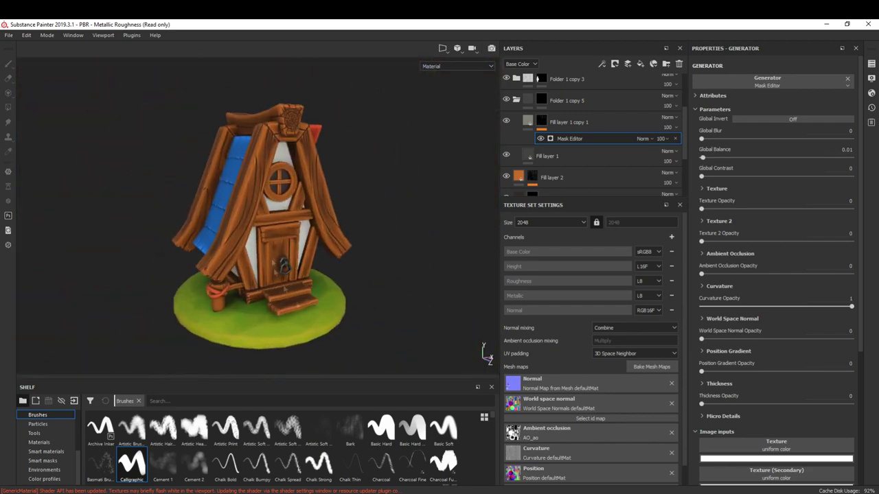